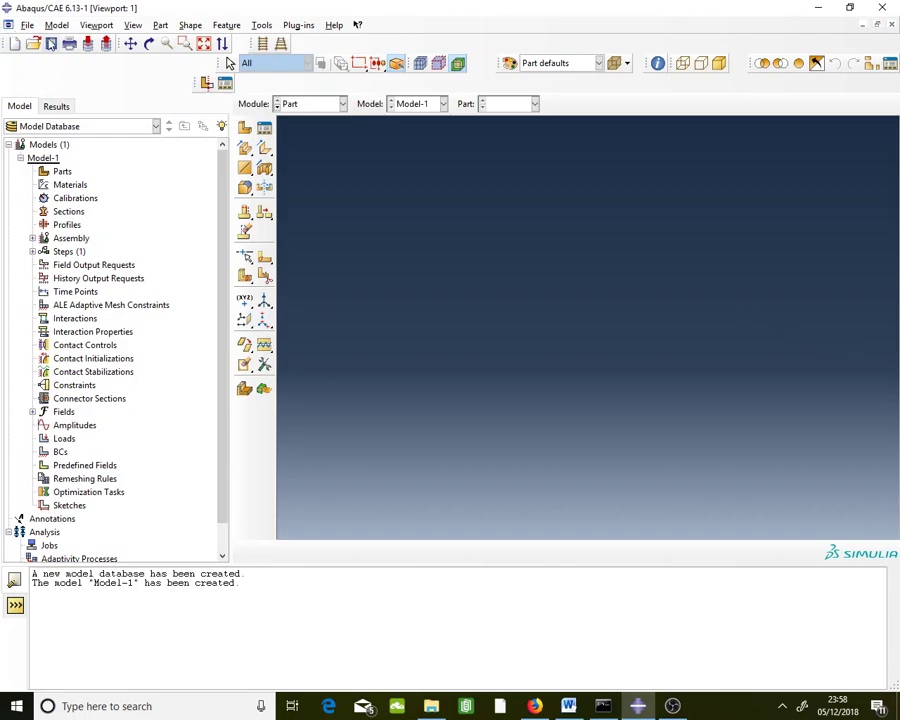
pyautogui.click(33, 43)
pyautogui.moveTo(434, 180); pyautogui.dragTo(483, 161)
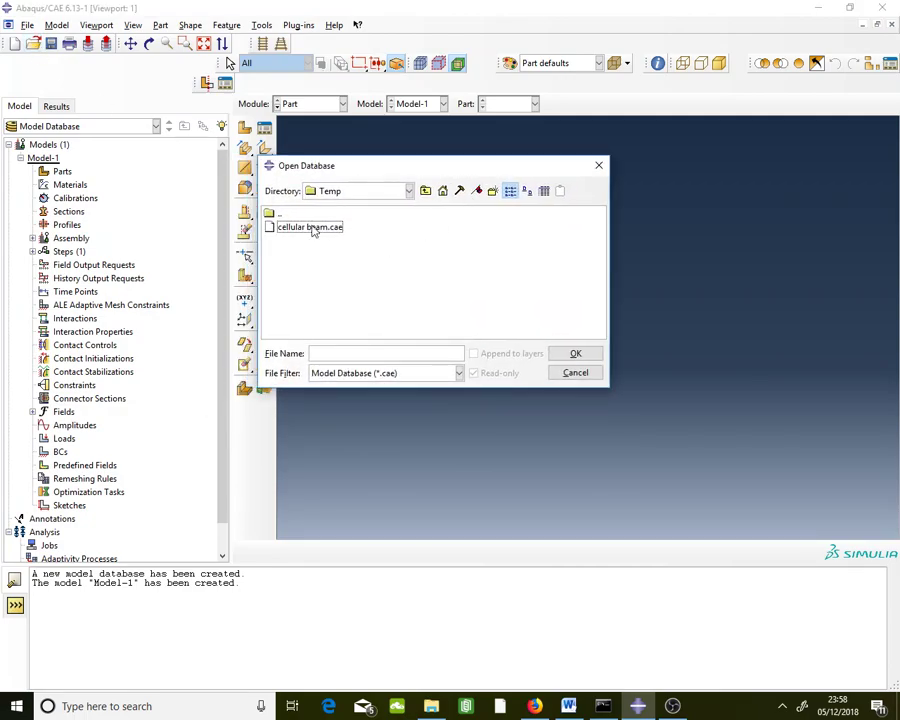
pyautogui.click(598, 165)
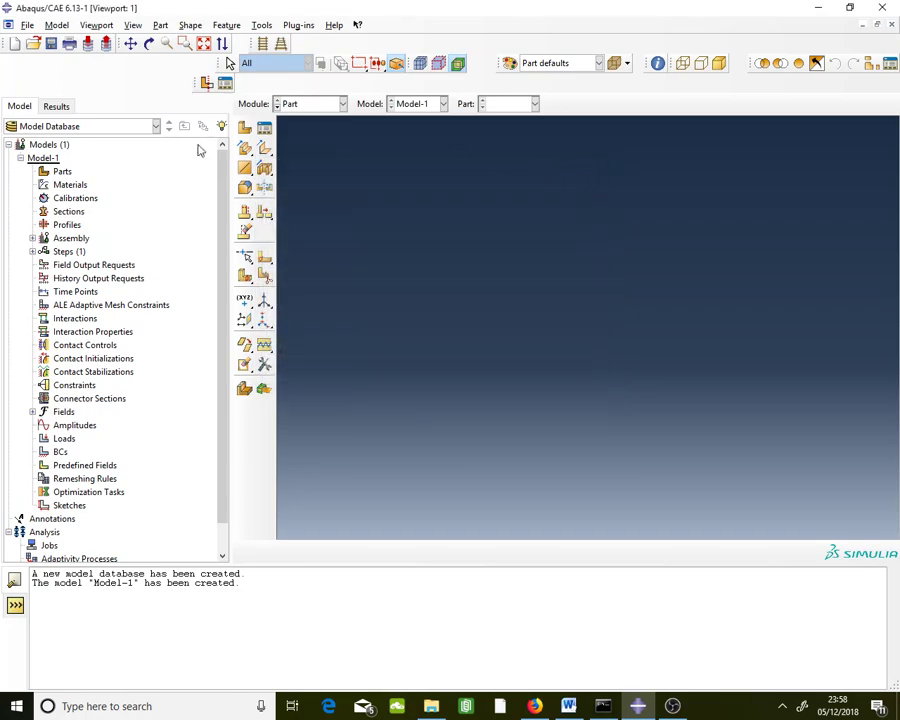
# Open the model database cellular beam.cae from the Temp folder.
pyautogui.click(35, 45)
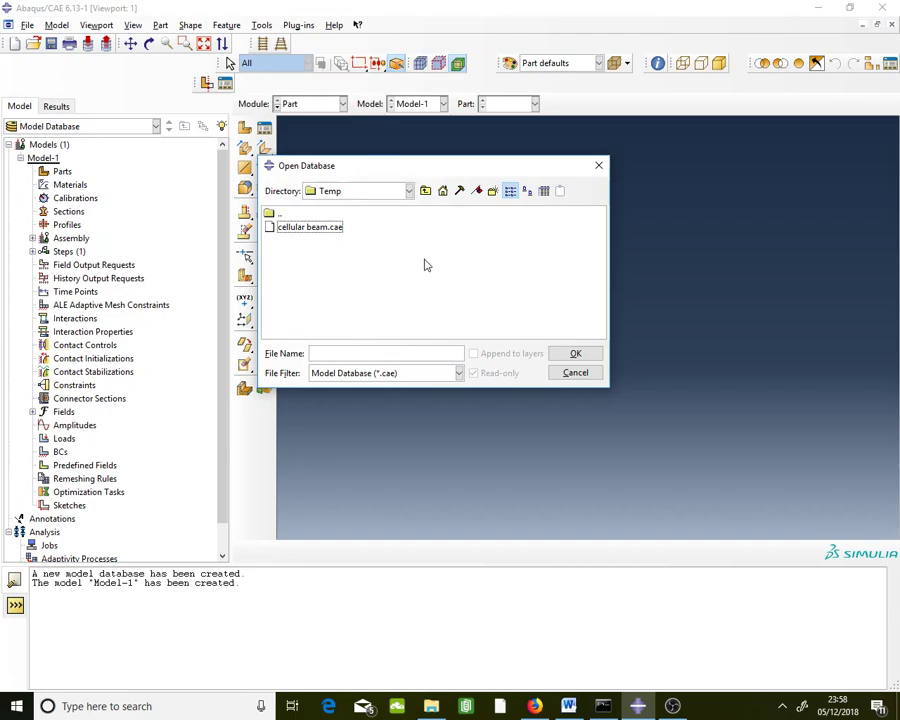
pyautogui.click(300, 227)
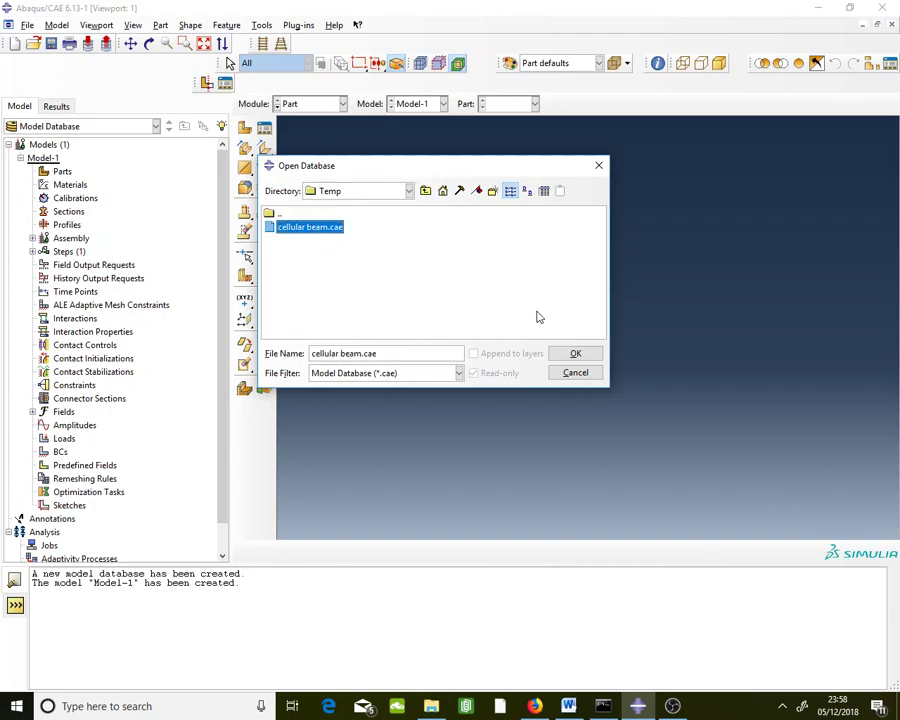
pyautogui.click(569, 353)
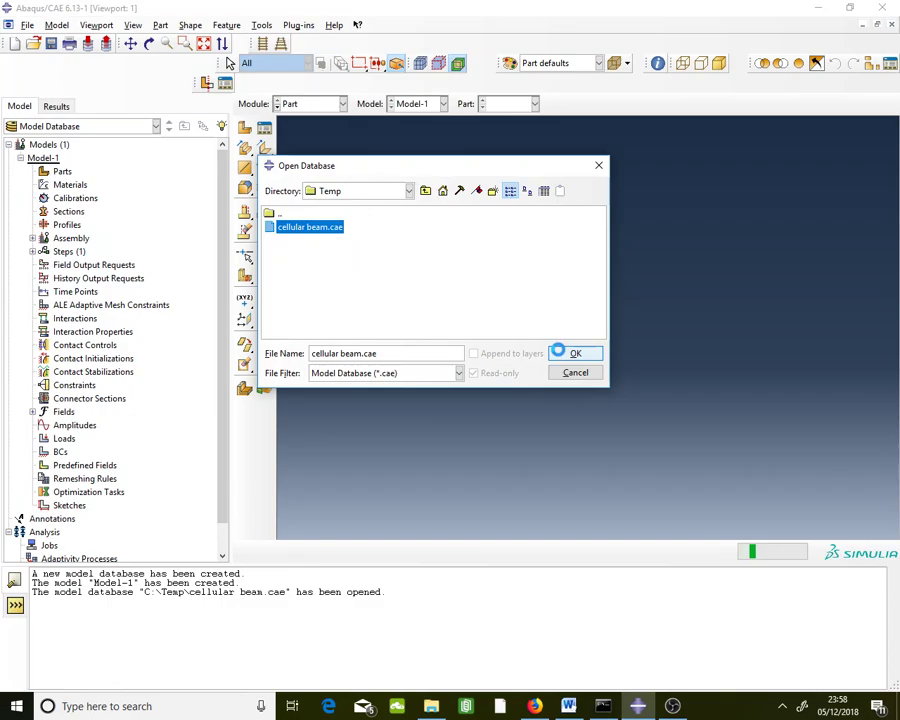
pyautogui.keyDown('ctrl'); pyautogui.keyDown('alt'); pyautogui.moveTo(560, 355); pyautogui.dragTo(550, 345); pyautogui.keyUp('alt'); pyautogui.keyUp('ctrl')
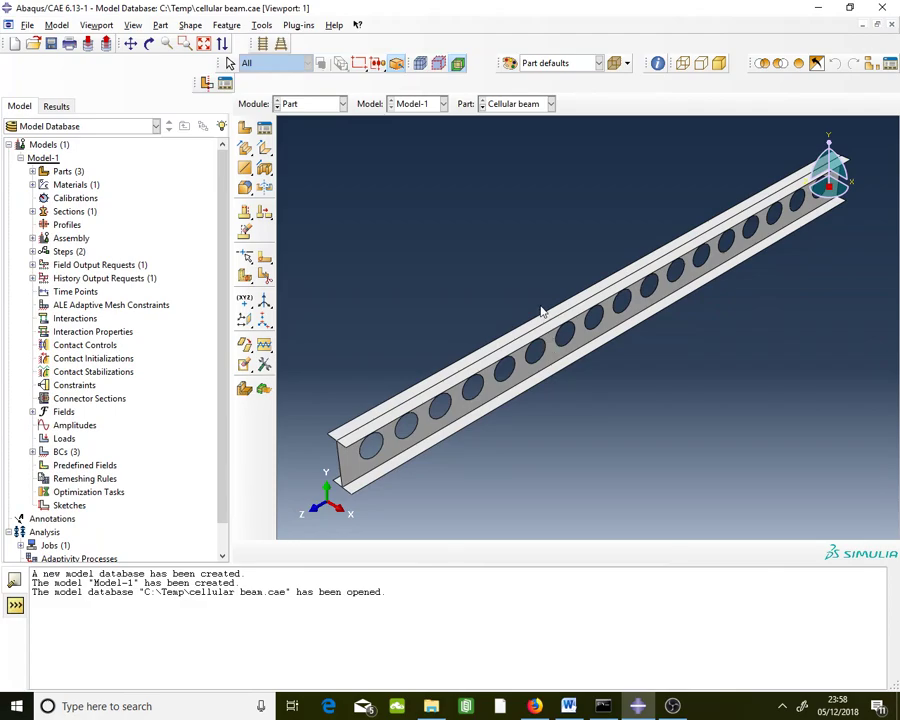
# Switch to the Job module and load the results of the Test job from the Job Manager.
pyautogui.click(307, 104)
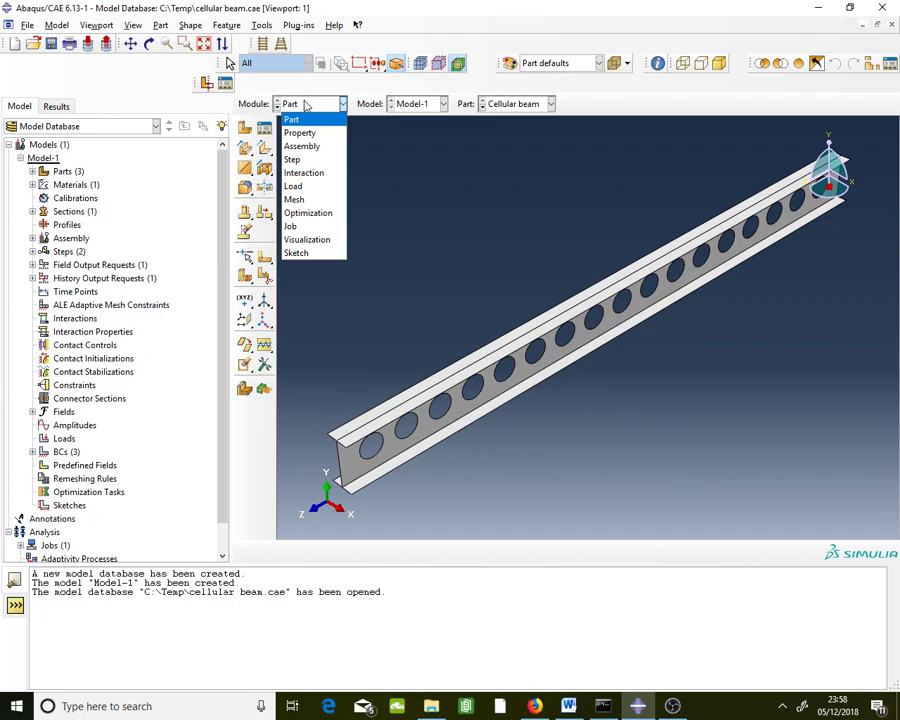
pyautogui.click(310, 228)
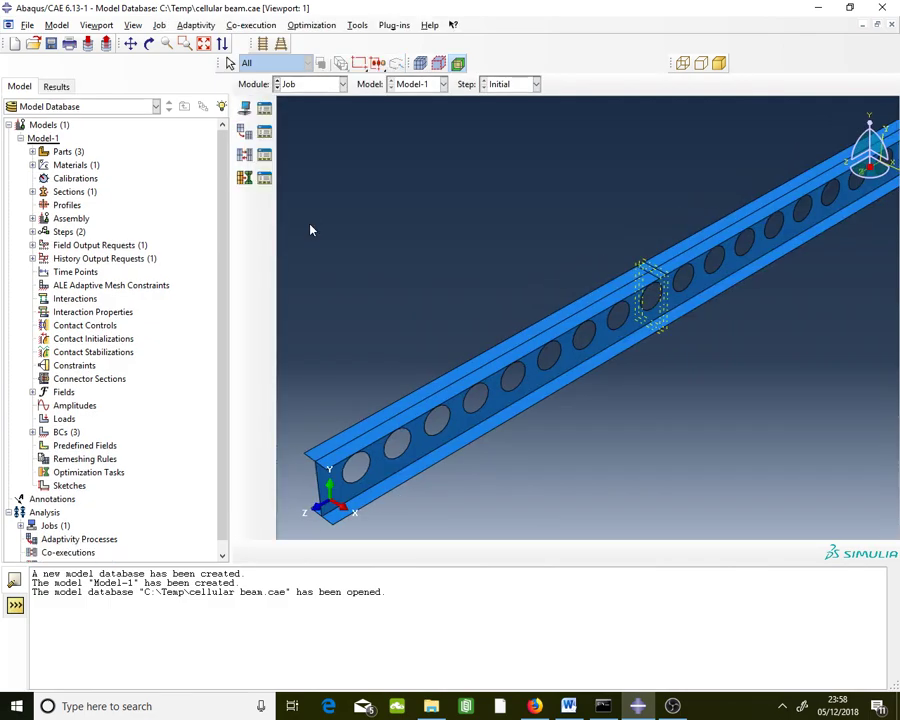
pyautogui.click(264, 110)
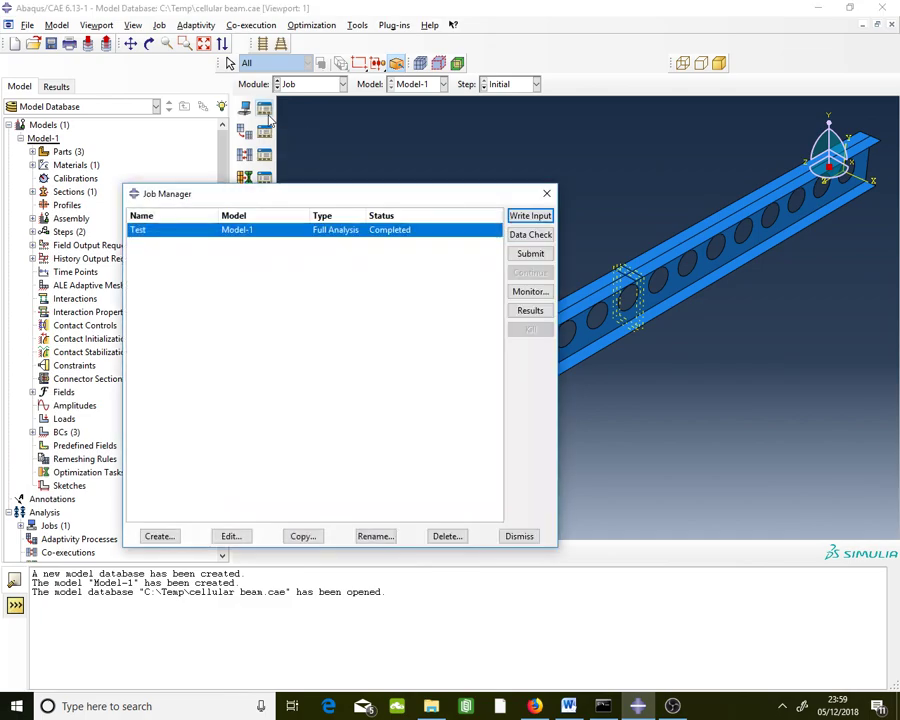
pyautogui.click(534, 311)
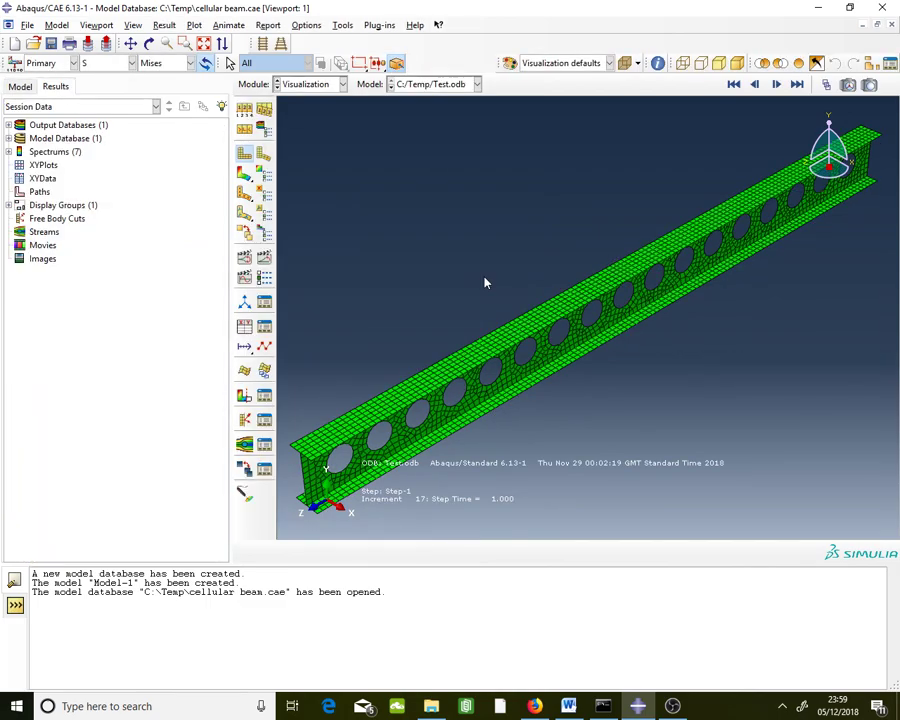
# Plot contours on the deformed beam with displacement magnitude (U) as the primary variable.
pyautogui.click(244, 176)
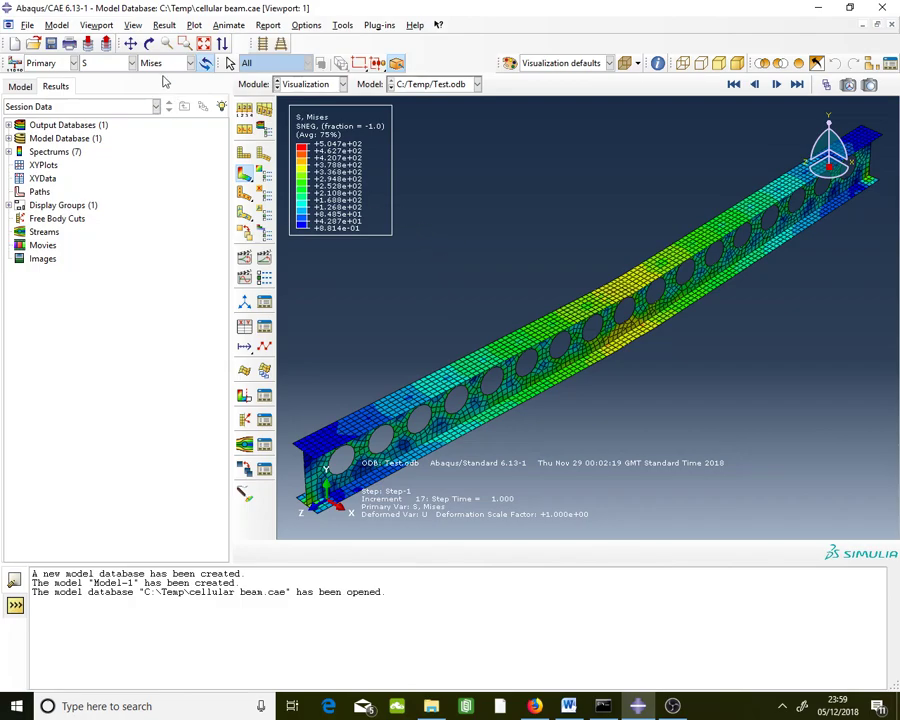
pyautogui.click(95, 62)
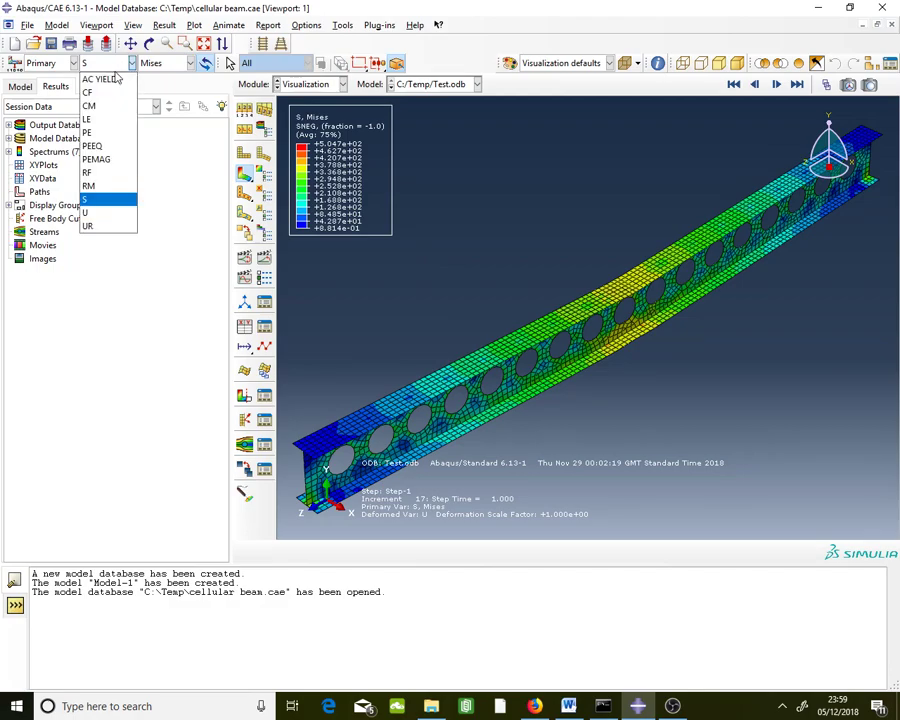
pyautogui.click(106, 196)
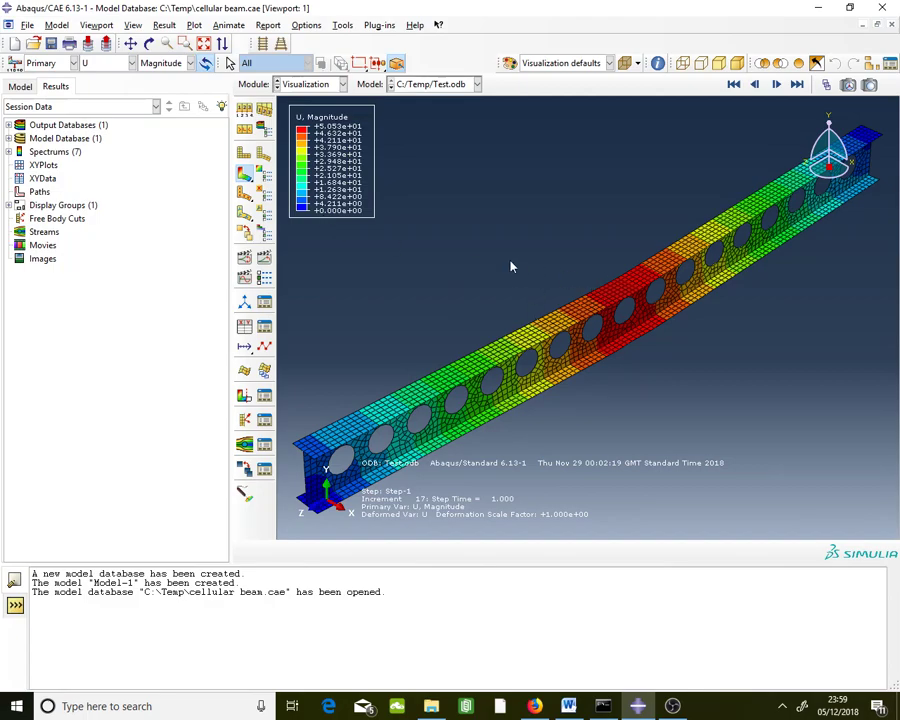
pyautogui.click(343, 25)
pyautogui.moveTo(362, 96)
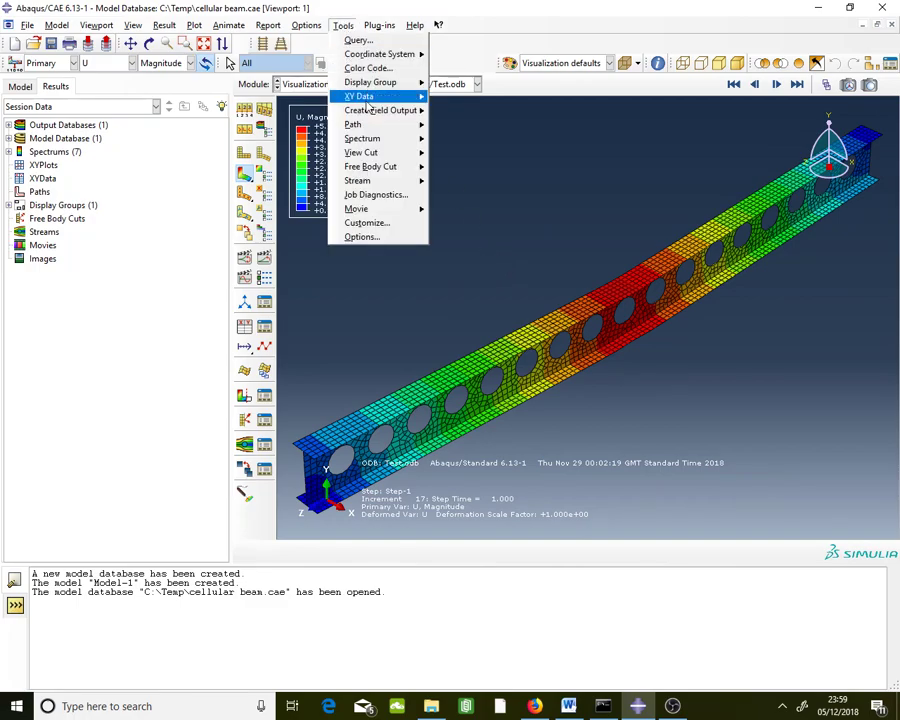
pyautogui.click(463, 99)
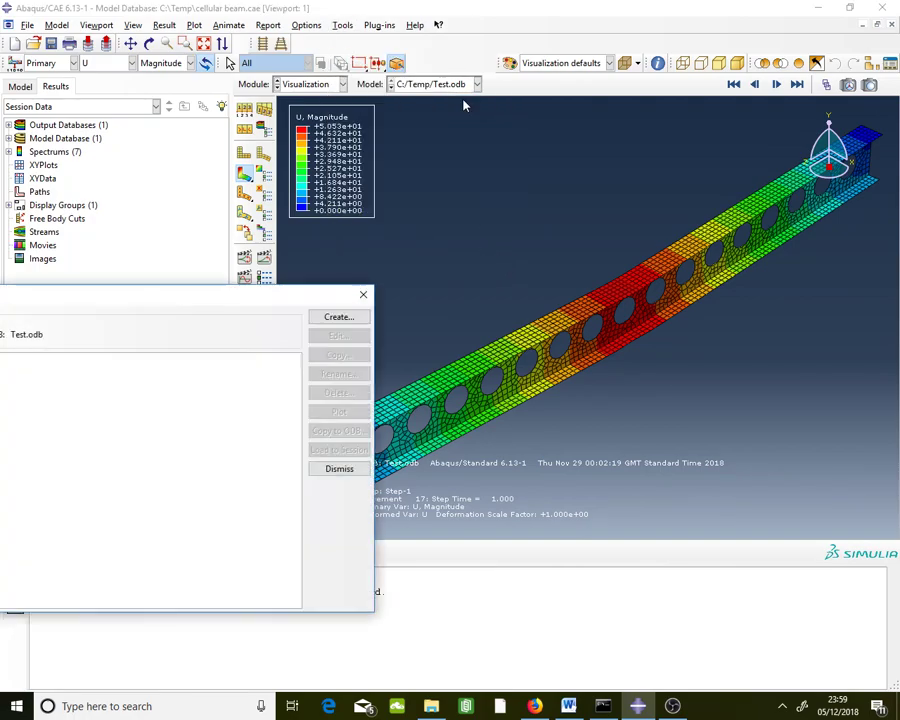
pyautogui.click(363, 294)
# Start creating XY data from ODB field output through the XY Data Manager.
pyautogui.click(342, 25)
pyautogui.moveTo(370, 97)
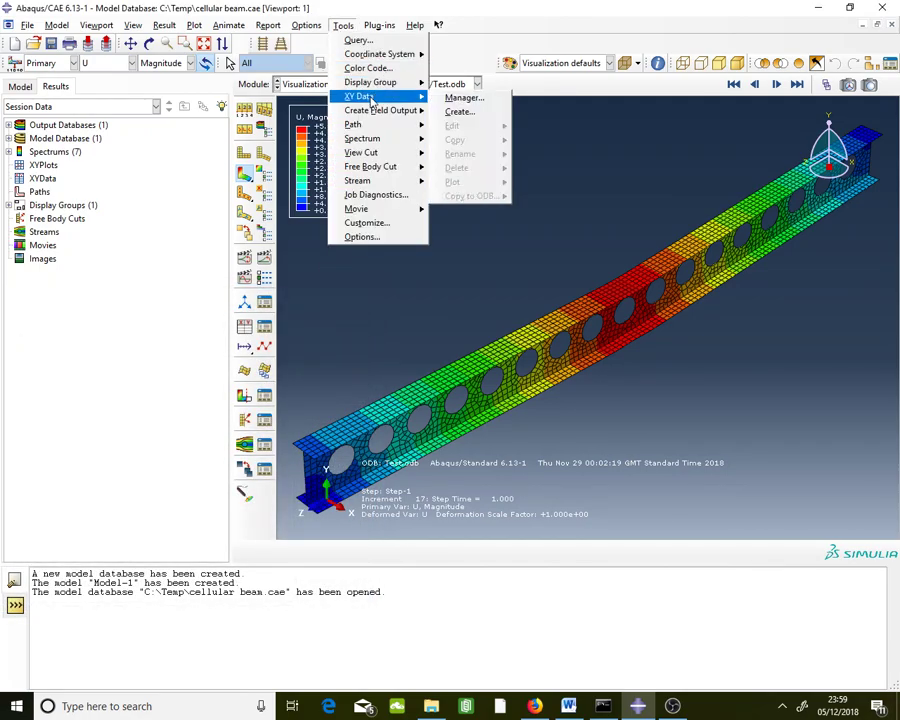
pyautogui.click(462, 98)
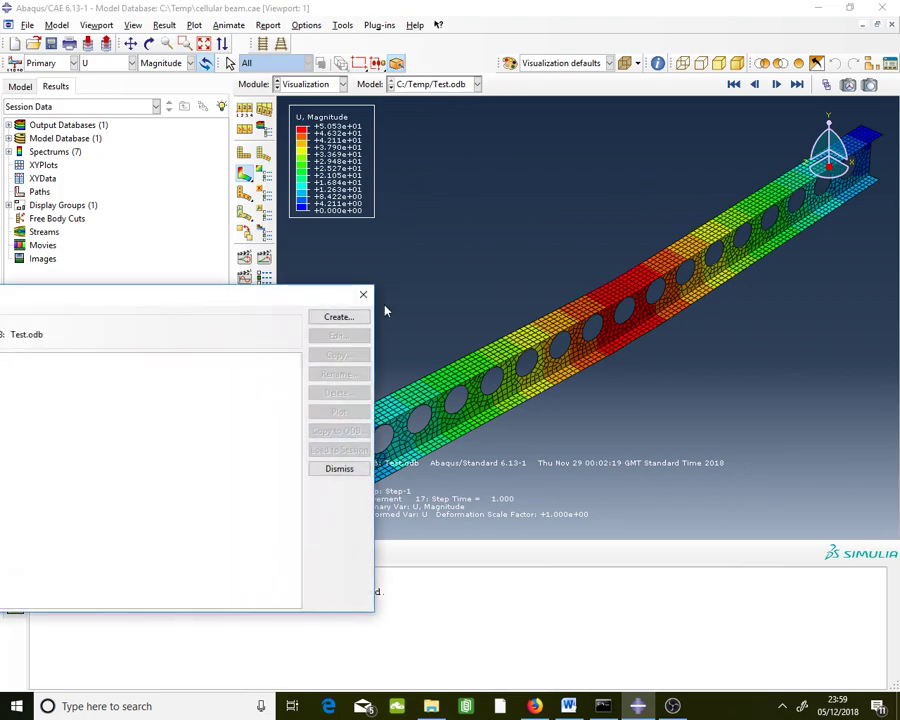
pyautogui.click(338, 316)
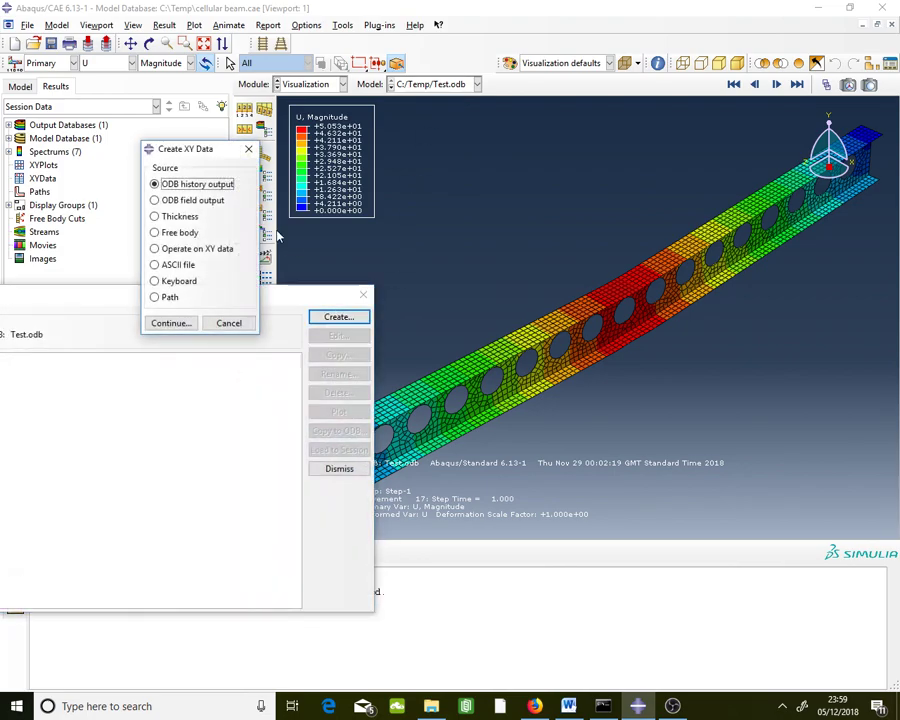
pyautogui.click(199, 203)
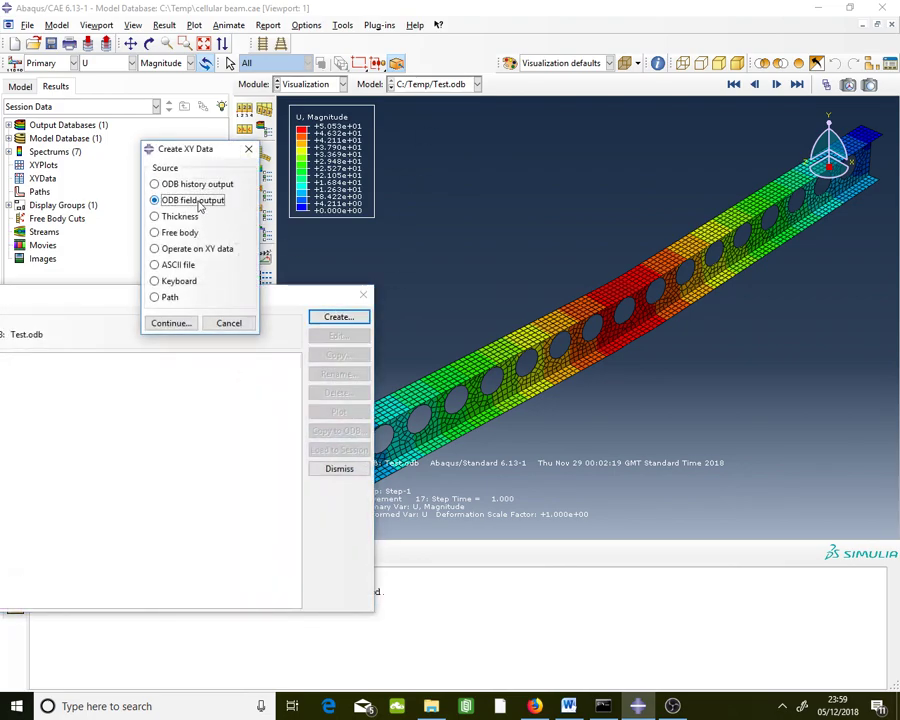
pyautogui.click(187, 324)
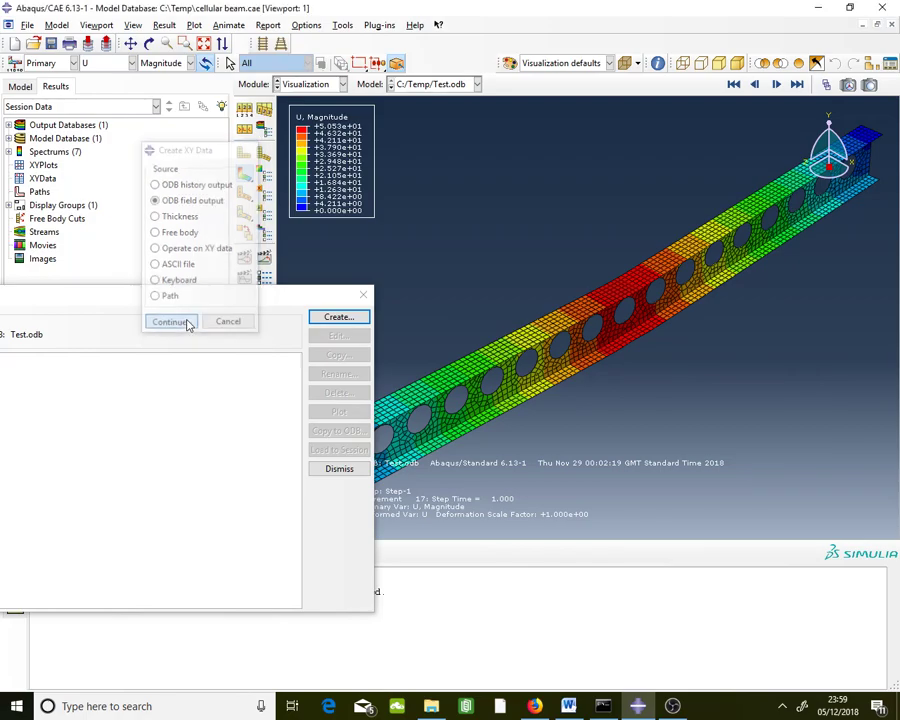
pyautogui.moveTo(563, 540); pyautogui.dragTo(224, 92)
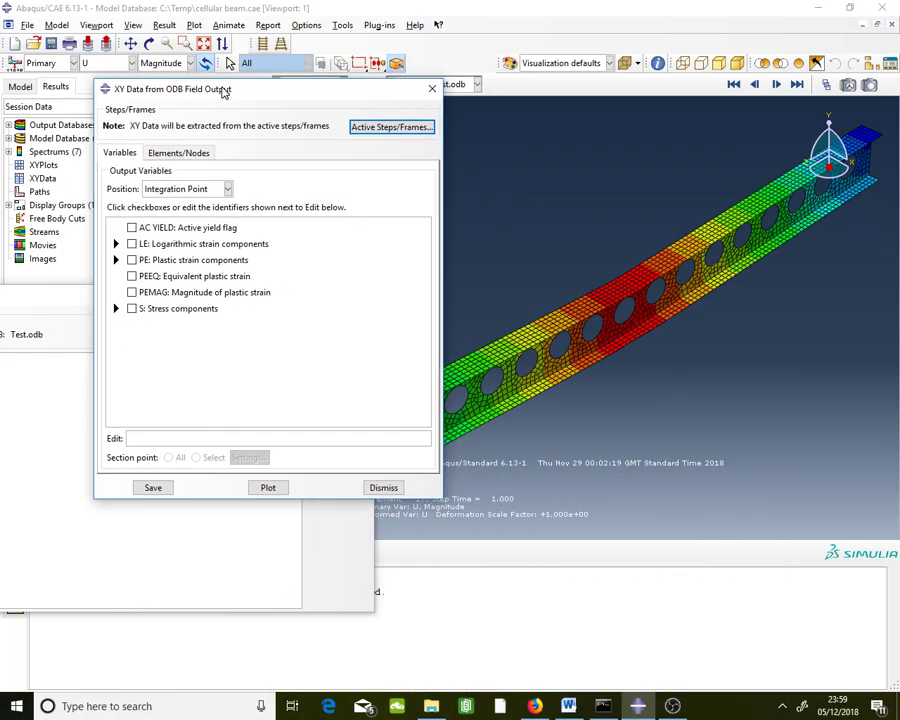
# Set the output position to Unique Nodal and choose reaction force component RF2 as the variable.
pyautogui.click(185, 190)
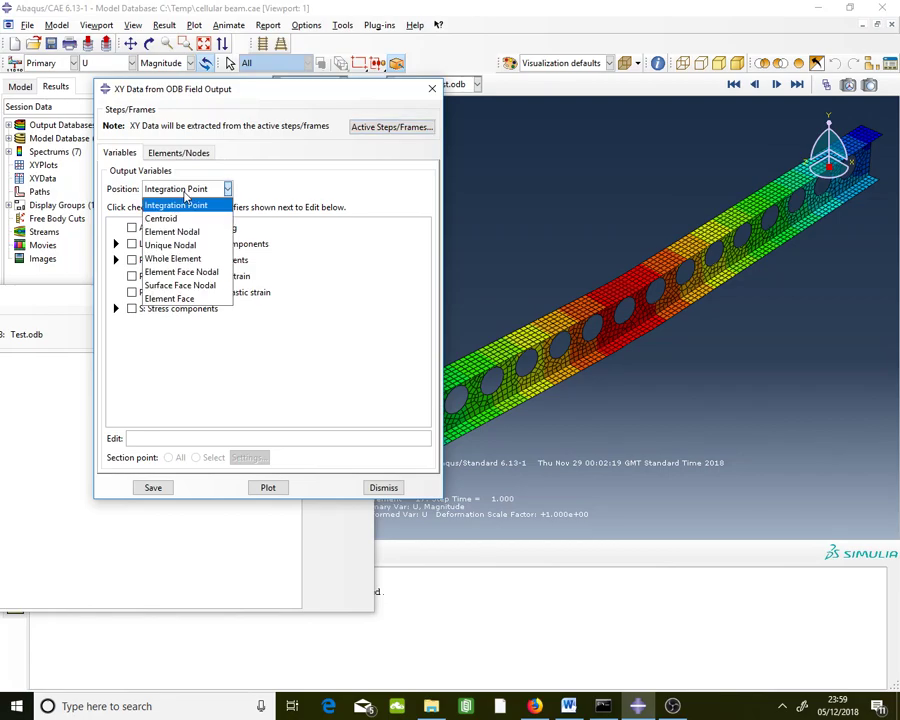
pyautogui.click(195, 246)
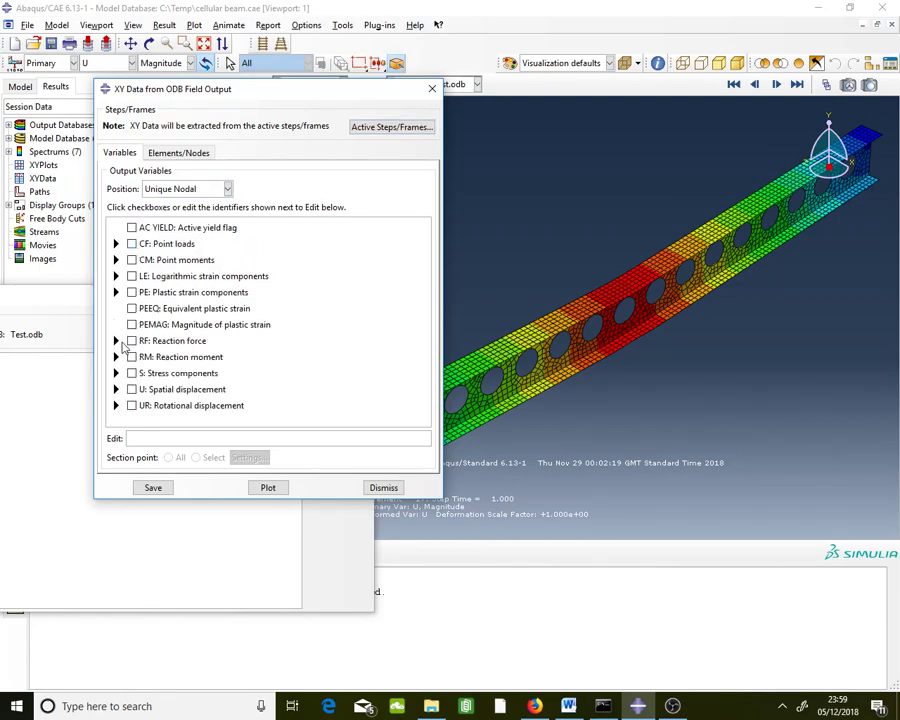
pyautogui.click(116, 341)
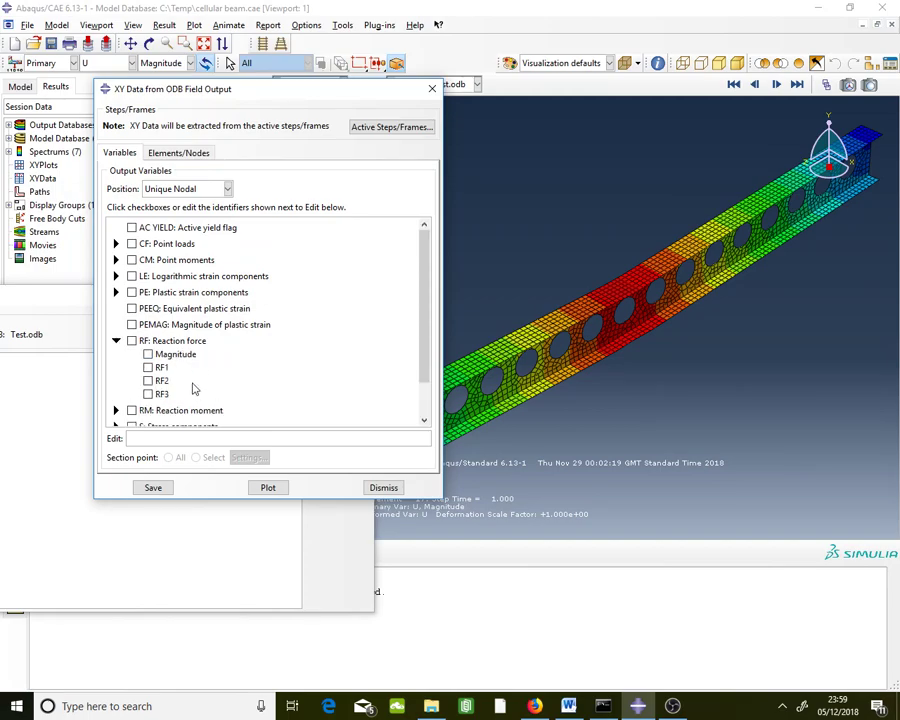
pyautogui.click(157, 383)
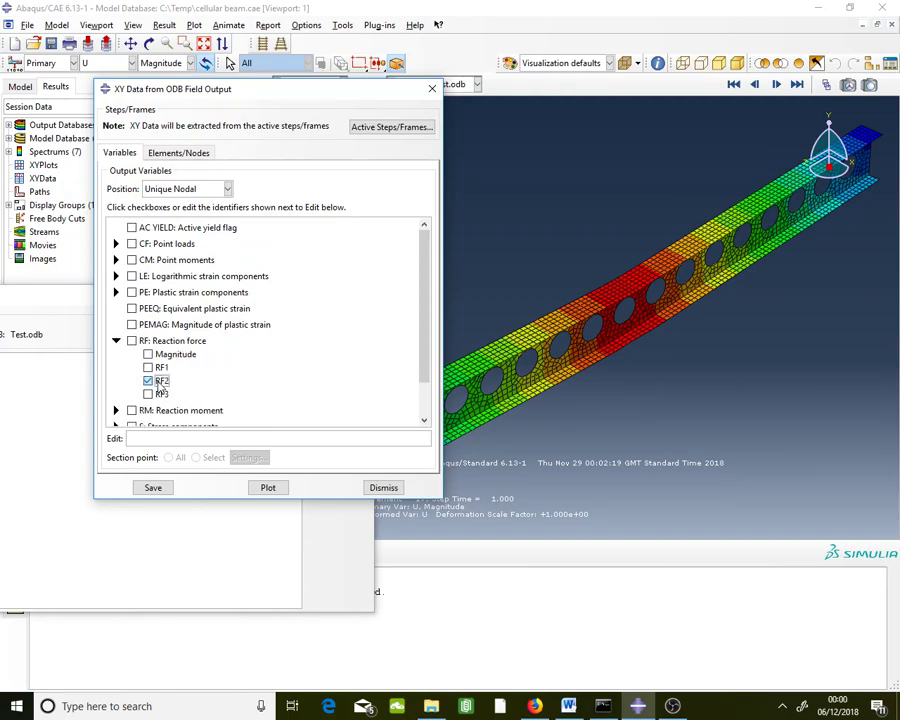
# Set the node selection method to node sets and enable highlighting of items in the viewport.
pyautogui.click(186, 155)
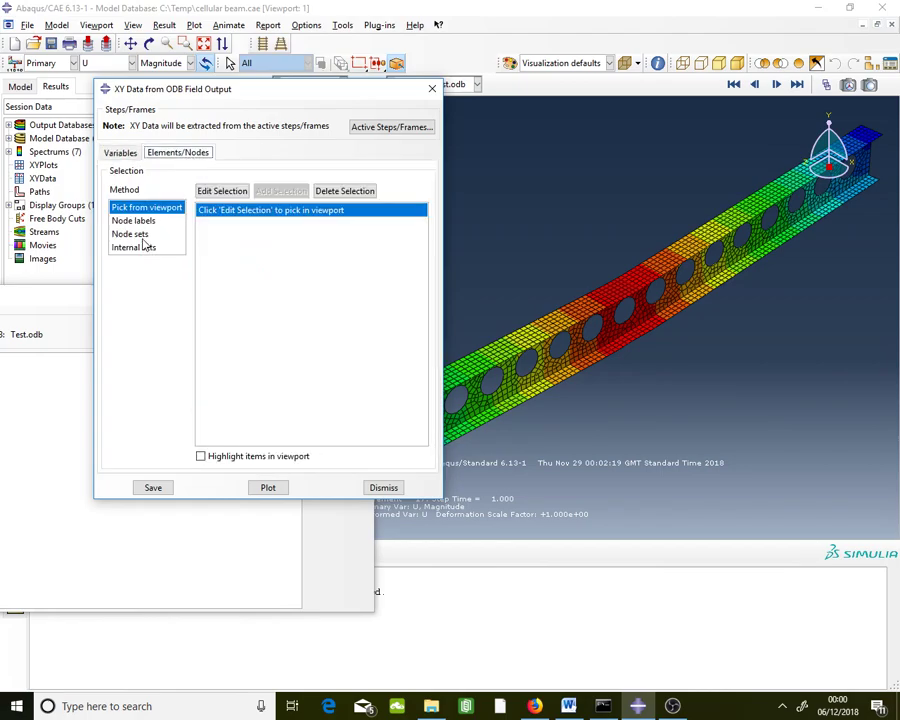
pyautogui.moveTo(700, 250)
pyautogui.keyDown('ctrl'); pyautogui.keyDown('alt'); pyautogui.mouseDown()
pyautogui.moveTo(784, 232)
pyautogui.moveTo(686, 240)
pyautogui.mouseUp(); pyautogui.keyUp('alt'); pyautogui.keyUp('ctrl')
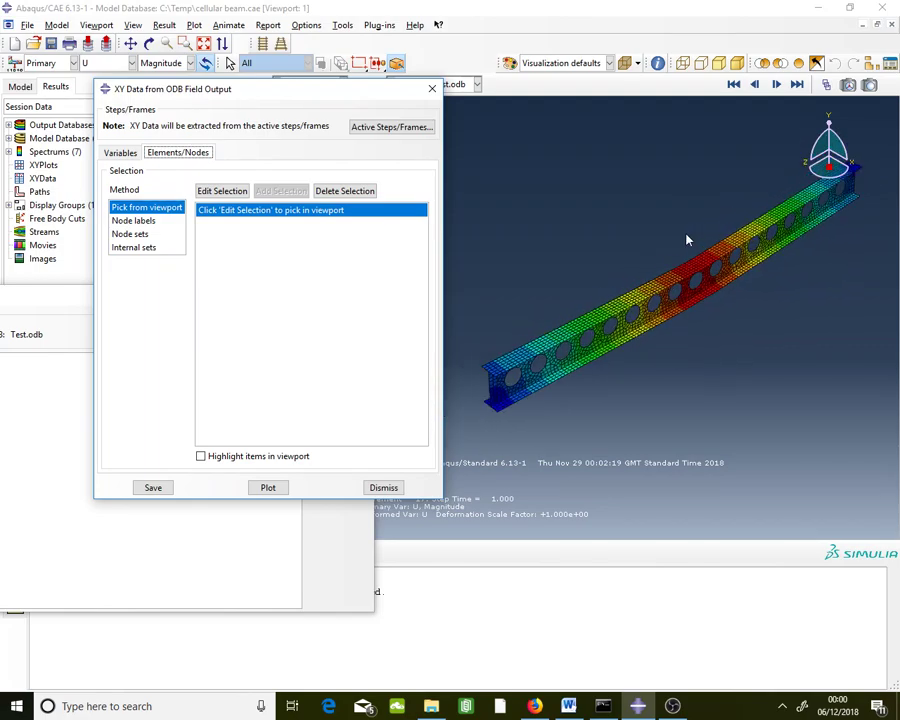
pyautogui.click(131, 234)
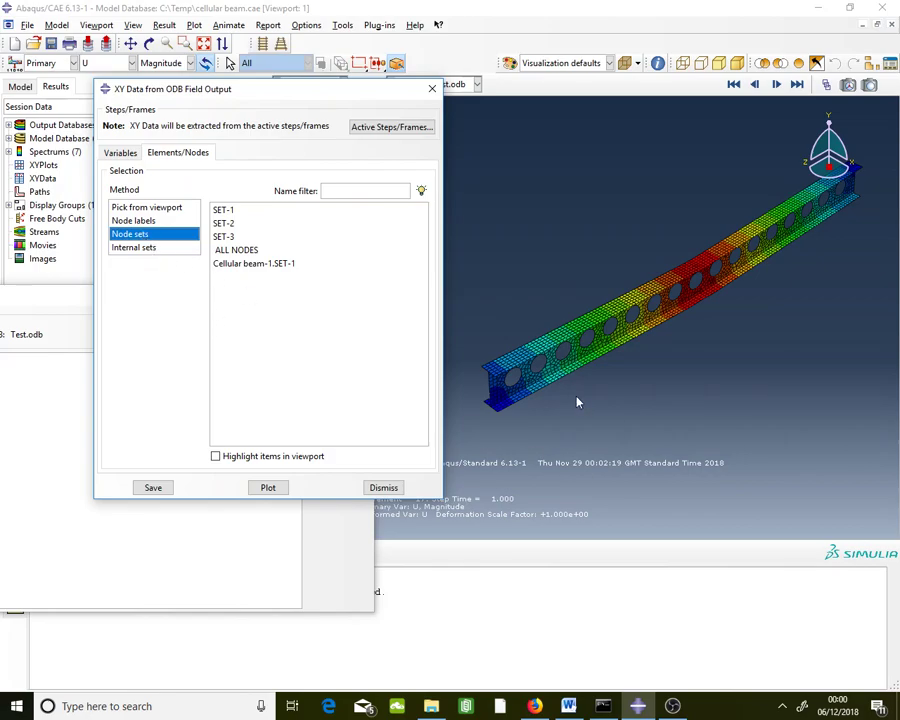
pyautogui.click(312, 457)
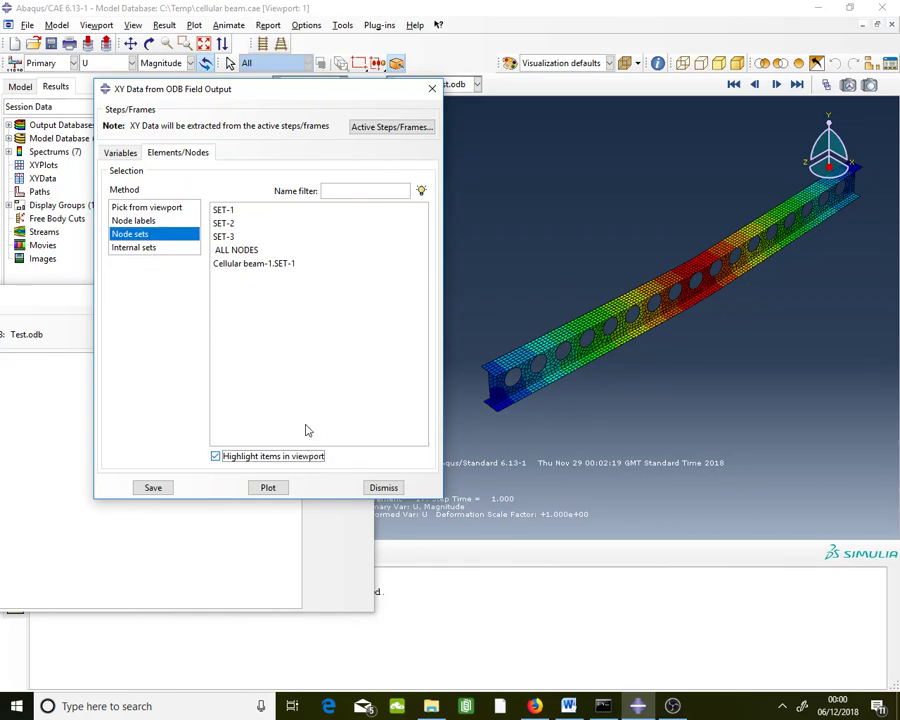
# Preview node sets SET-1 and SET-2 on the beam and select SET-3 for the extraction.
pyautogui.click(231, 209)
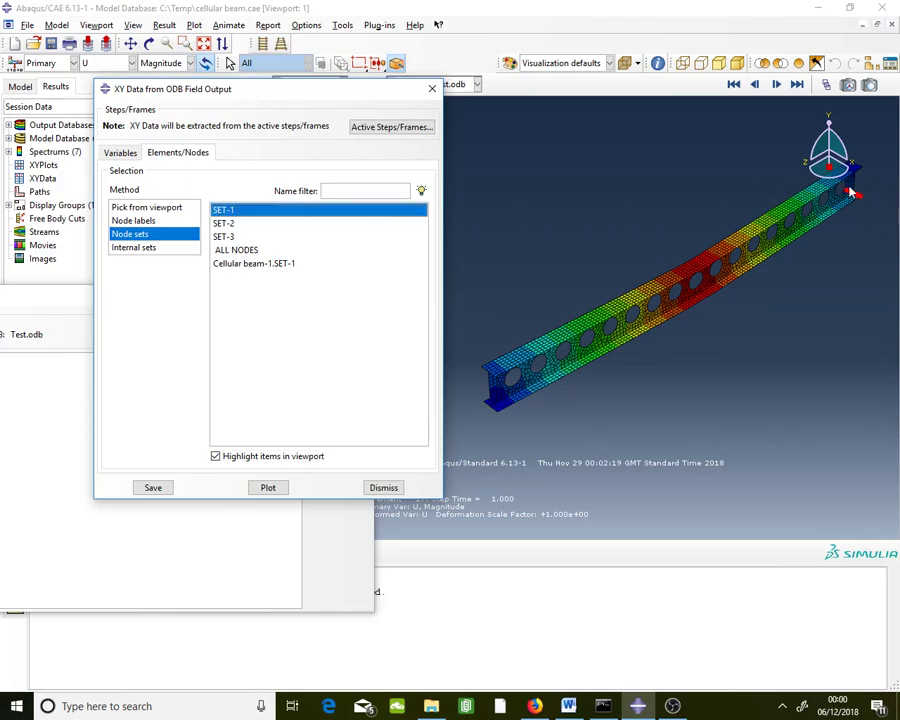
pyautogui.click(226, 223)
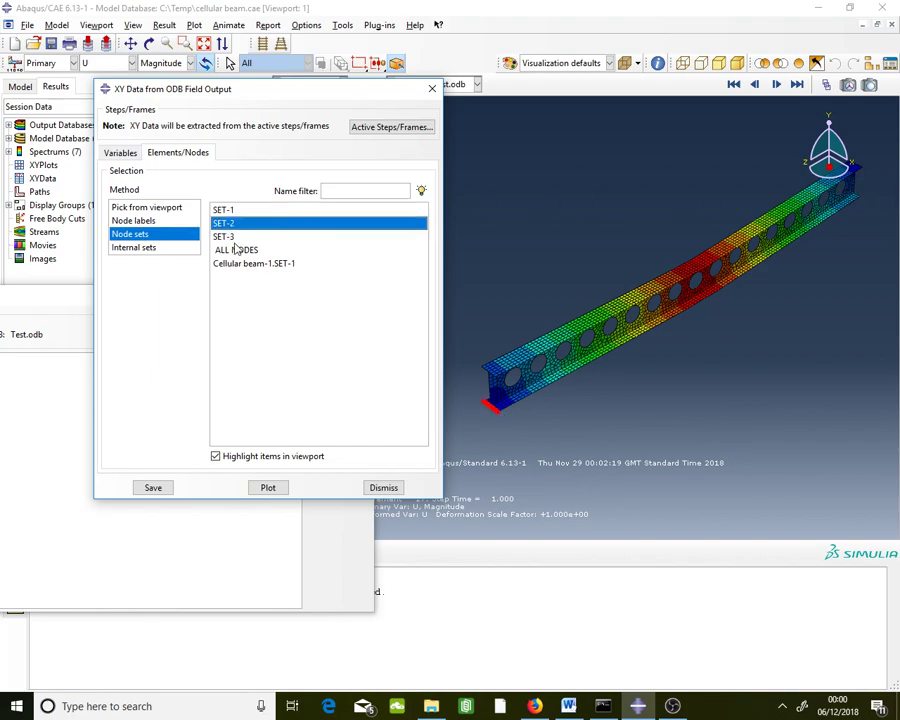
pyautogui.press('Down')
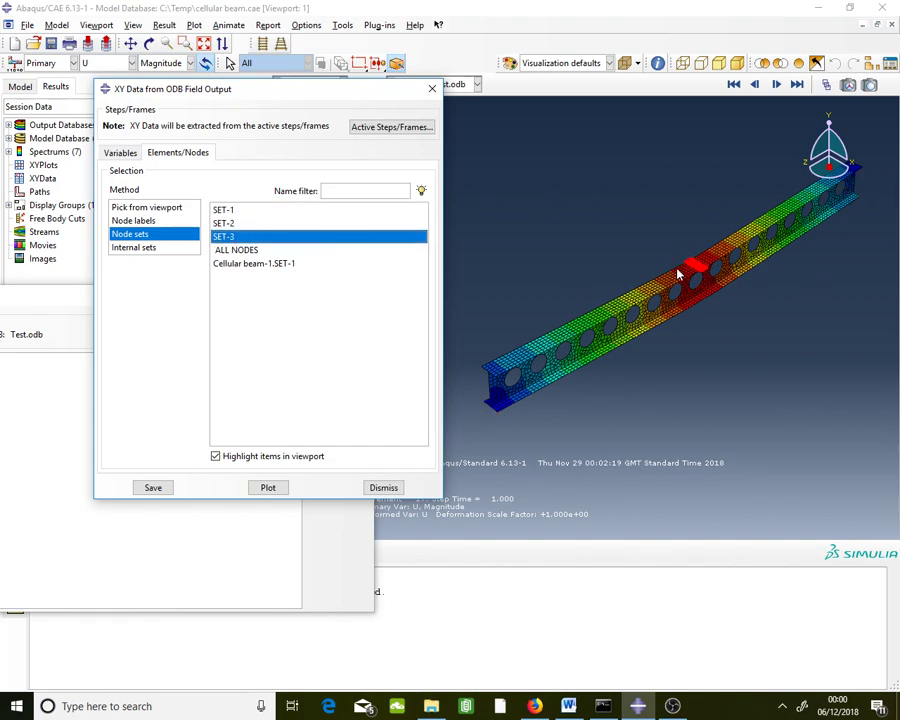
pyautogui.scroll(2, 695, 253)
pyautogui.scroll(1, 700, 255)
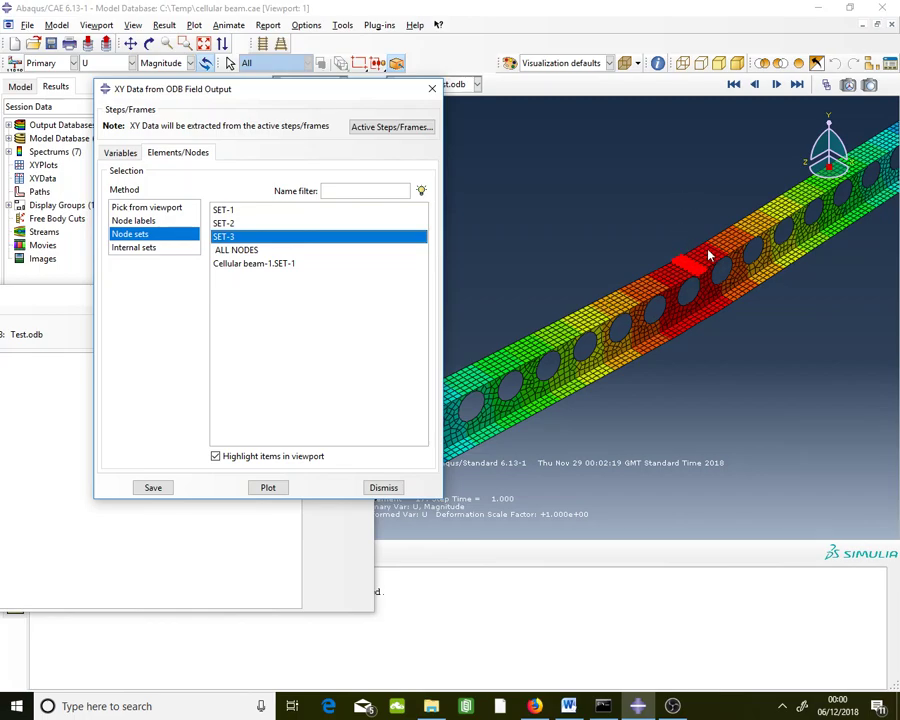
# Save the RF2 curves of SET-3 under default names and bring the XY Data Manager into view.
pyautogui.click(152, 488)
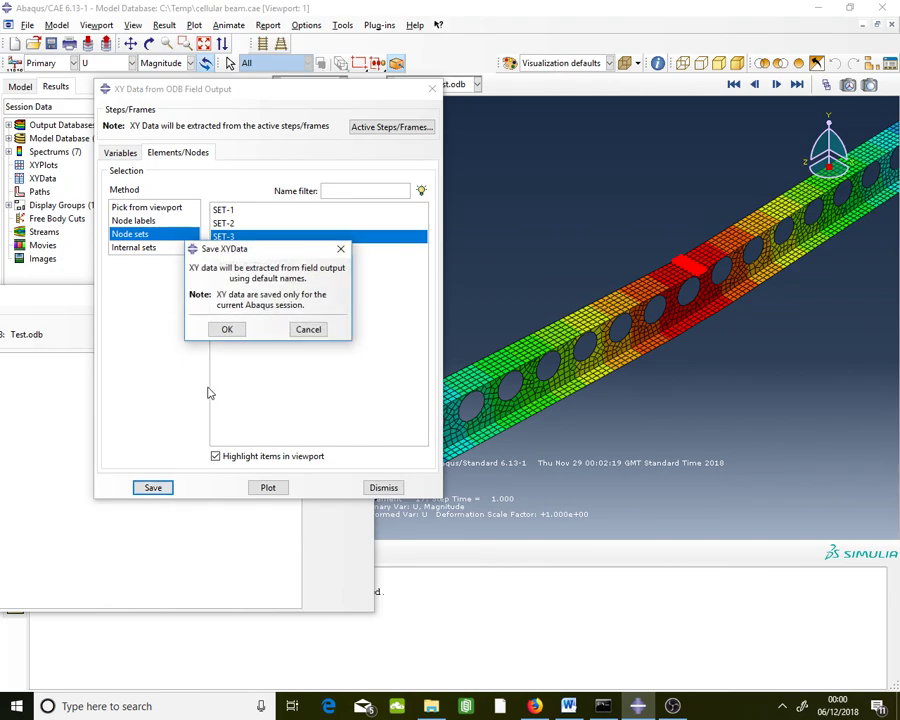
pyautogui.click(228, 331)
pyautogui.moveTo(89, 295); pyautogui.dragTo(336, 196)
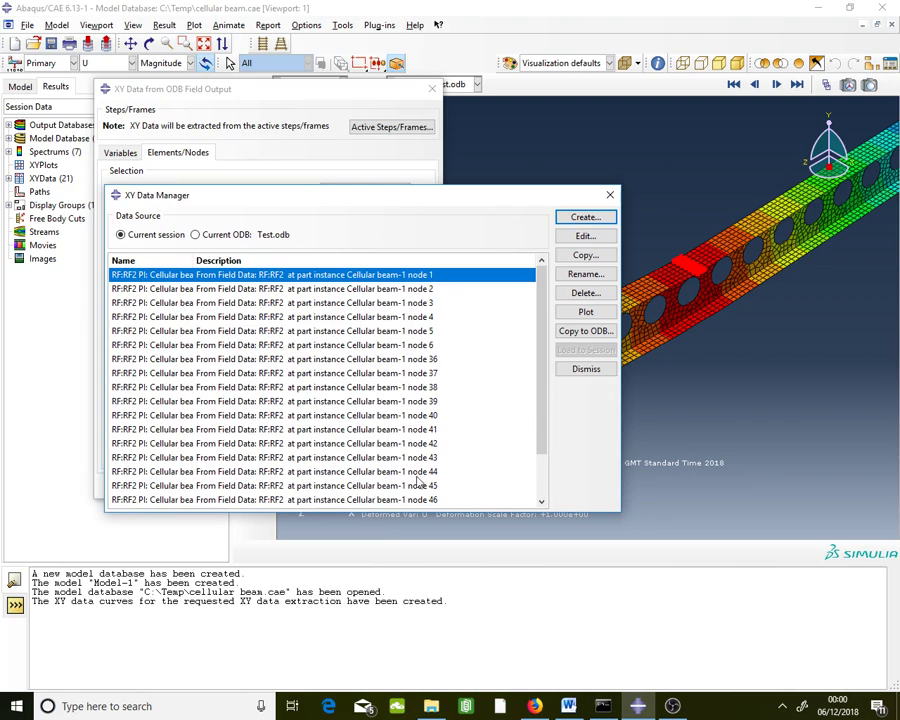
# Create XY data by operating on existing curves, summing all RF2 node curves in the expression and dividing the sum by 1000.
pyautogui.click(588, 220)
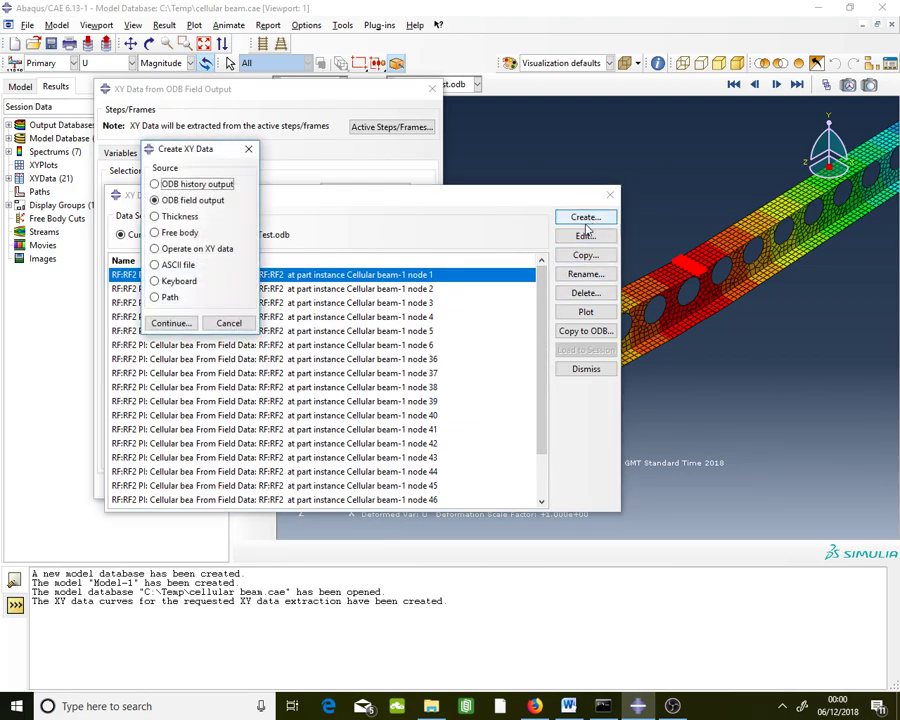
pyautogui.click(186, 249)
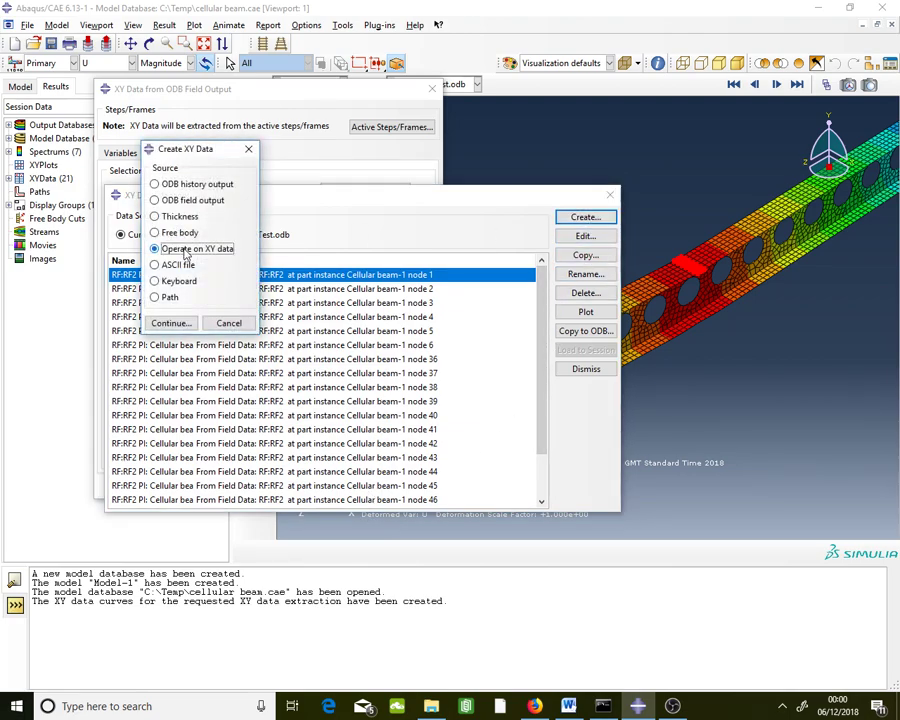
pyautogui.click(185, 327)
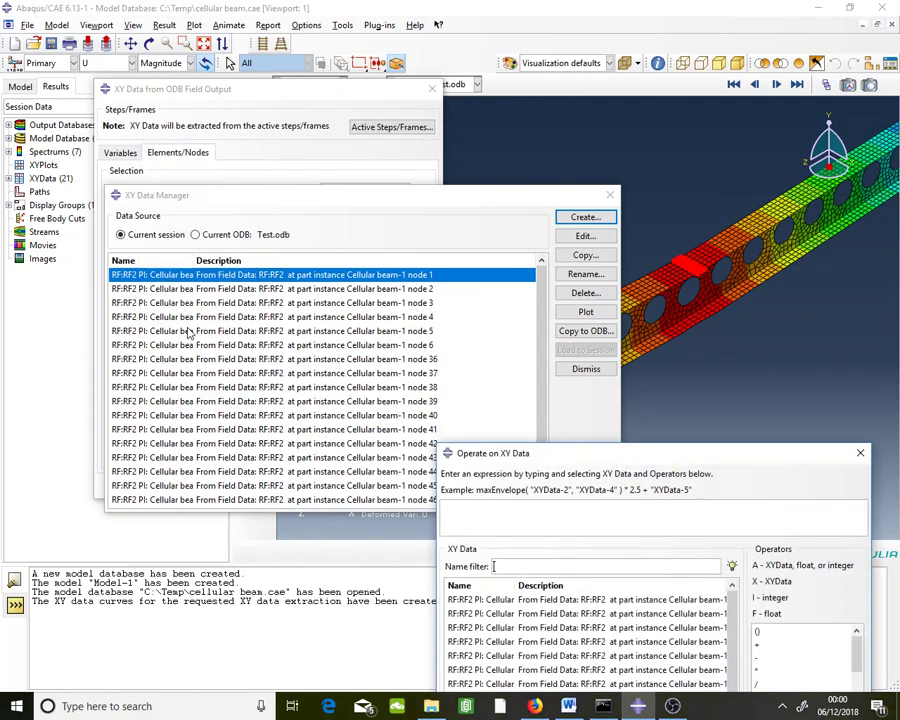
pyautogui.moveTo(641, 457); pyautogui.dragTo(360, 163)
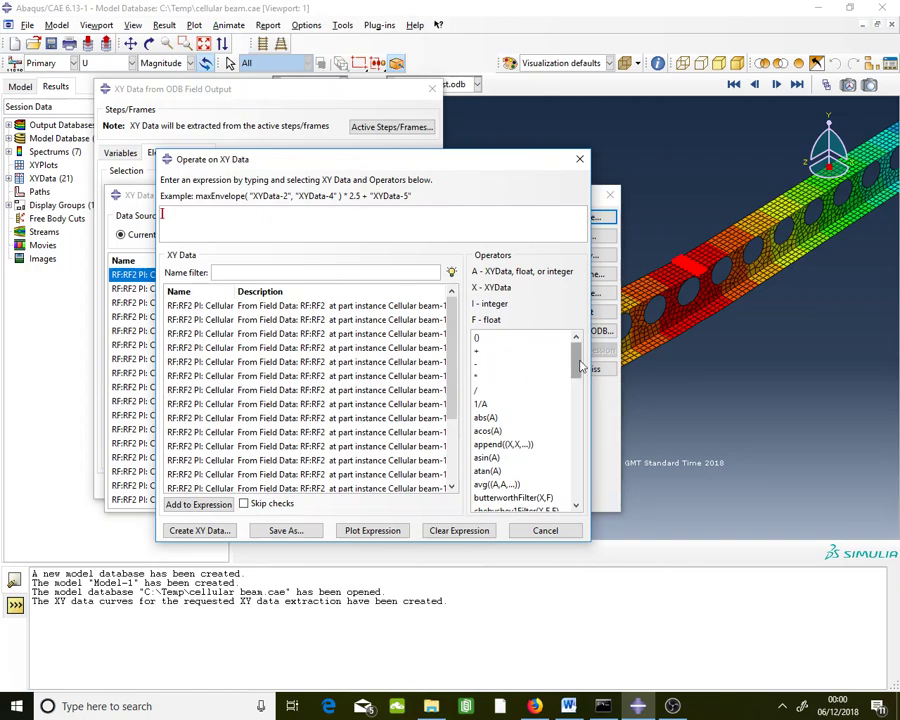
pyautogui.moveTo(581, 366); pyautogui.dragTo(580, 480)
pyautogui.click(505, 439)
pyautogui.moveTo(430, 300); pyautogui.dragTo(440, 386)
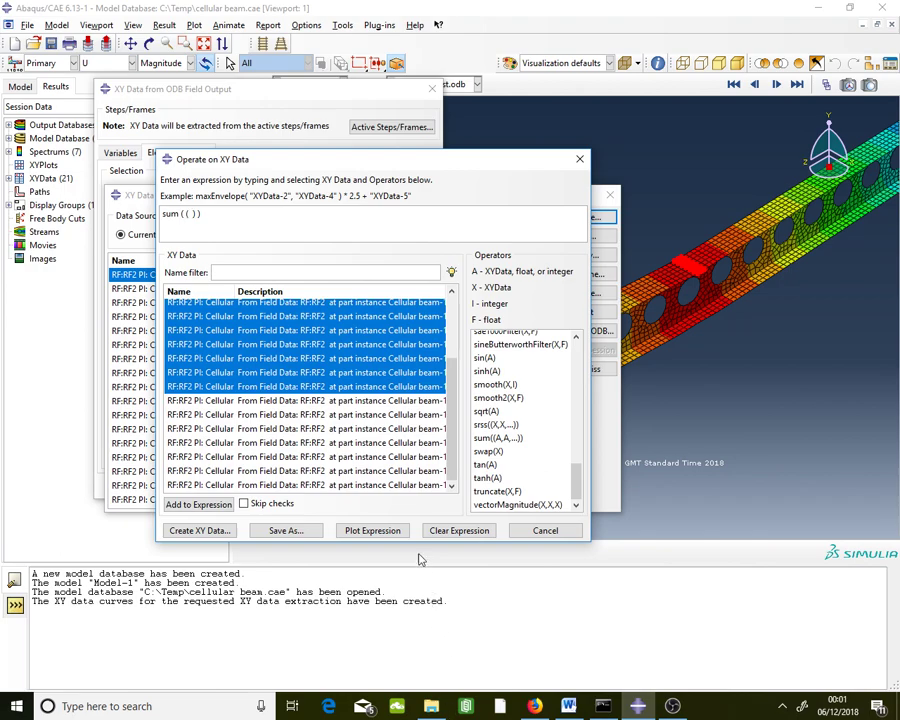
pyautogui.keyDown('shift'); pyautogui.click(402, 472); pyautogui.keyUp('shift')
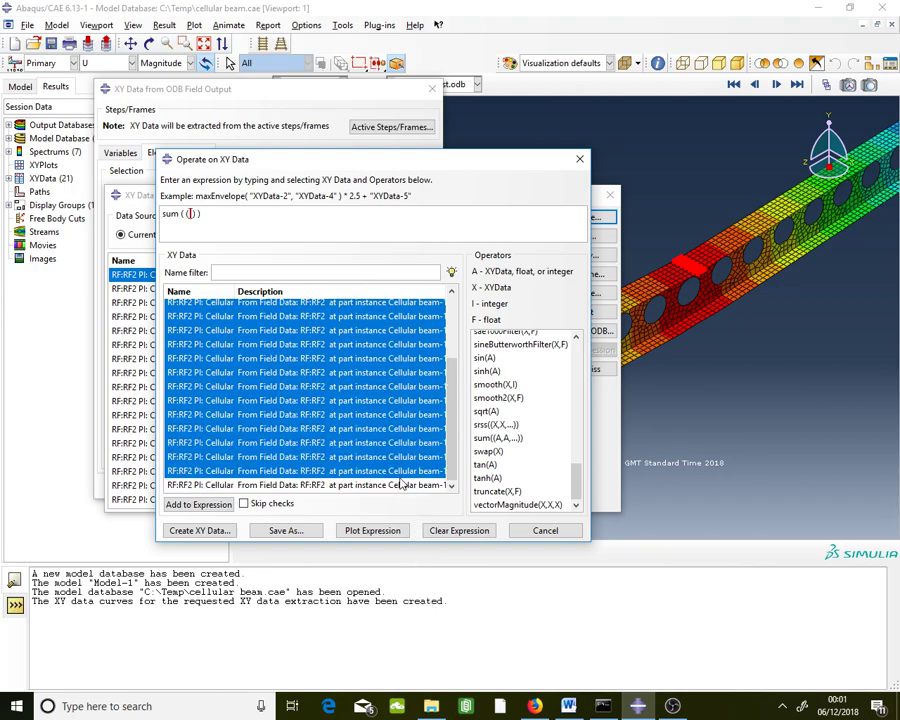
pyautogui.keyDown('shift'); pyautogui.click(365, 486); pyautogui.keyUp('shift')
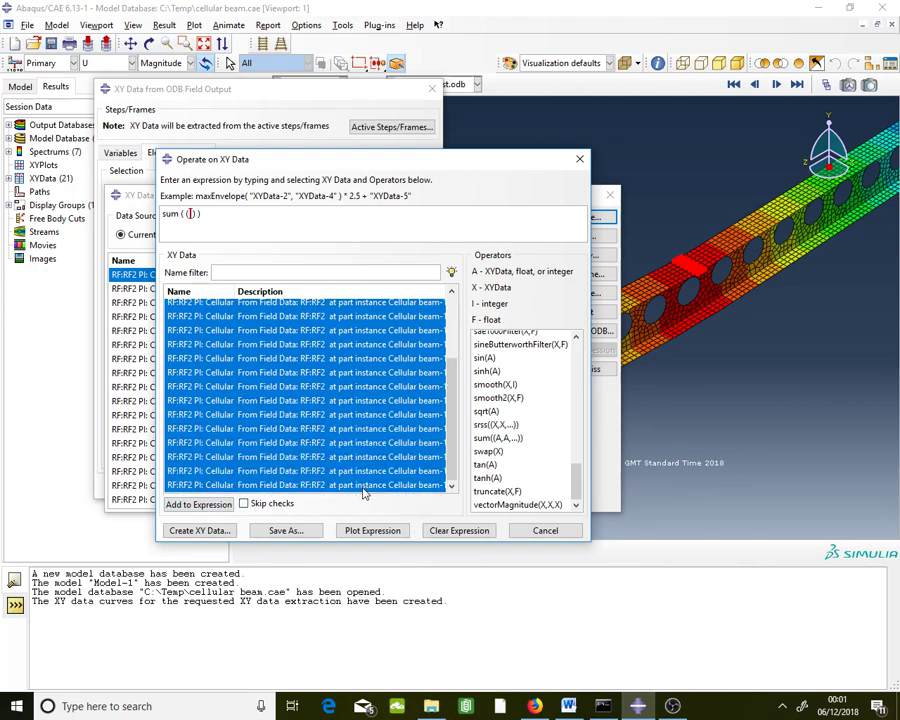
pyautogui.click(198, 504)
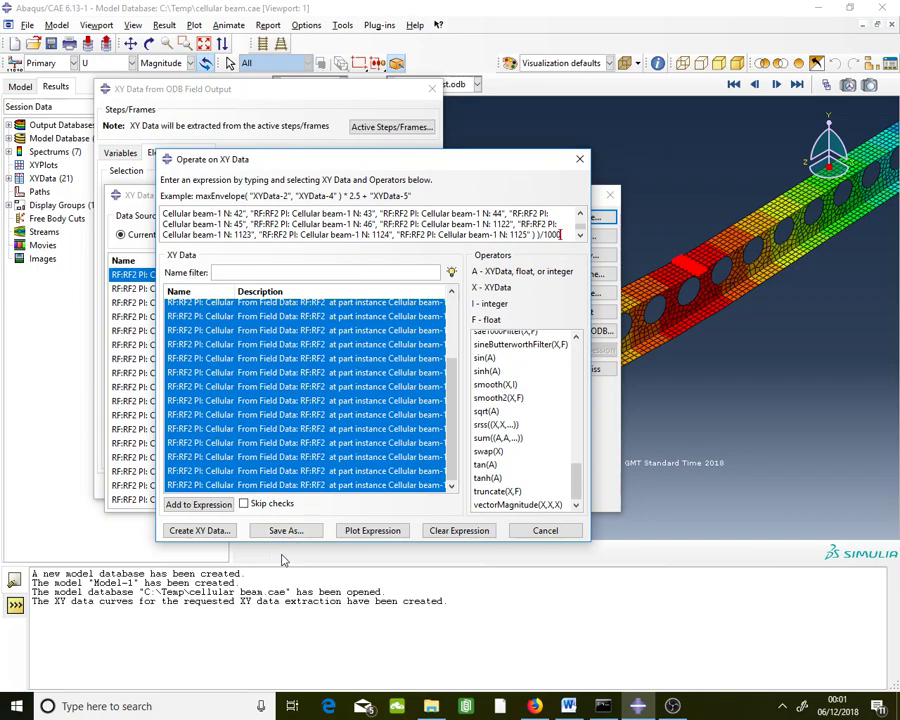
# Save the summed reaction force expression as XY data named force.
pyautogui.click(287, 531)
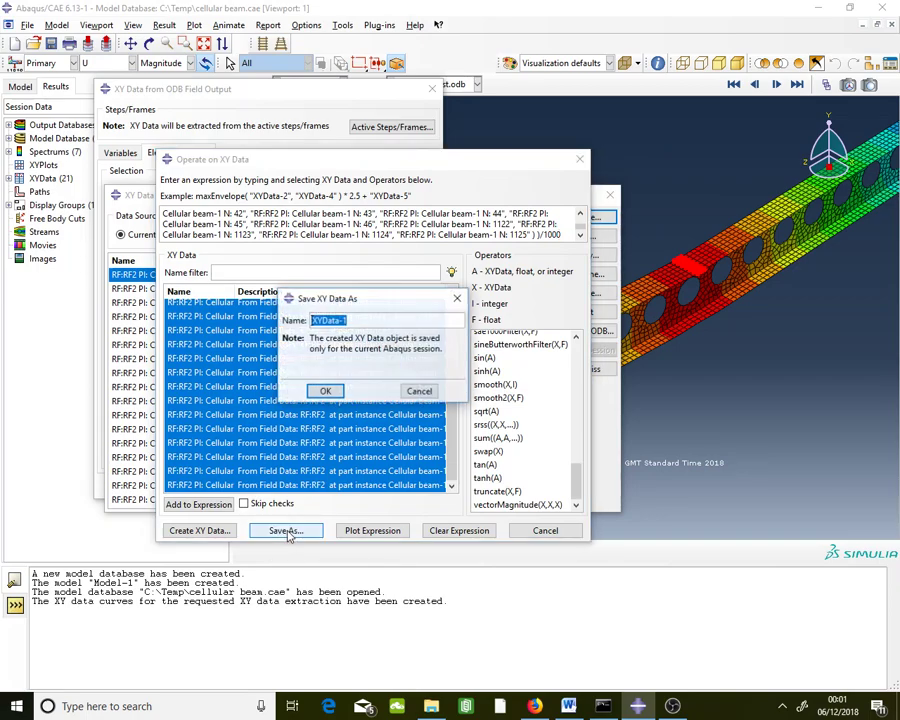
pyautogui.write('force')
pyautogui.click(328, 392)
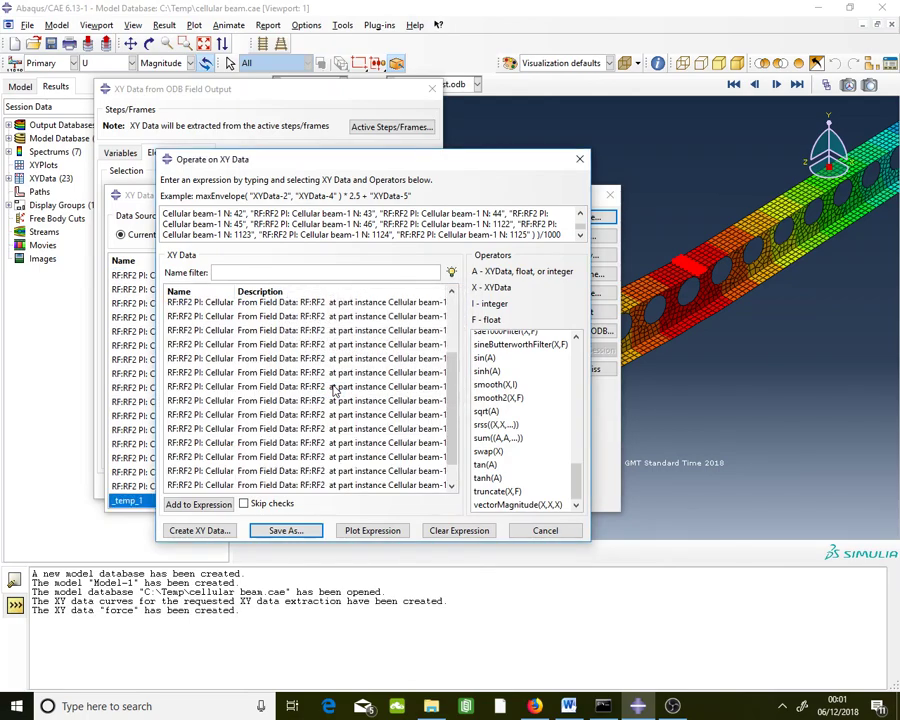
# Delete all individual RF2 node curves from the current session's XY data.
pyautogui.click(131, 502)
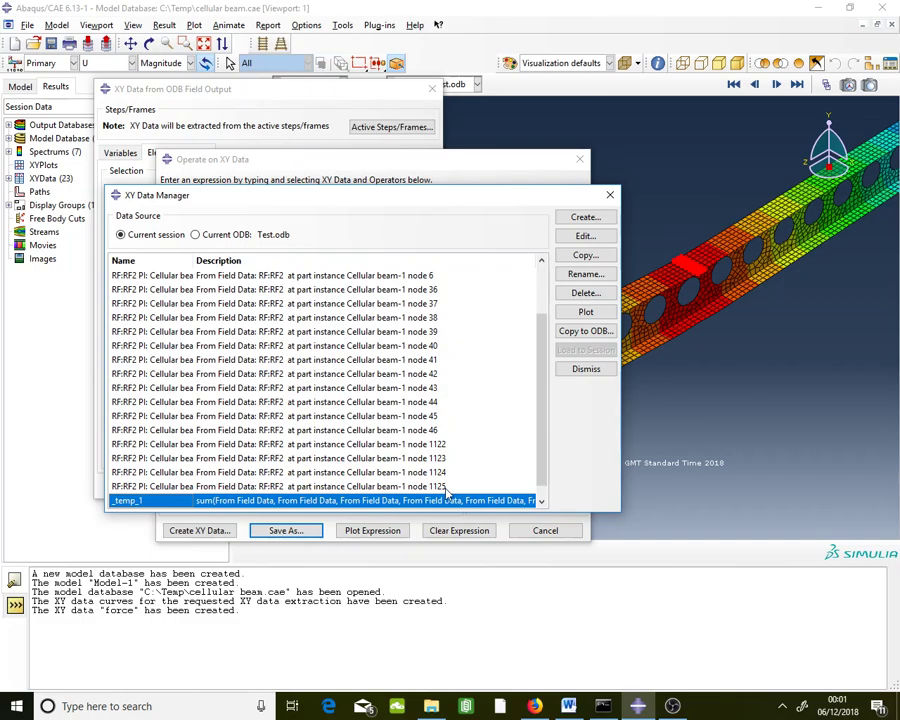
pyautogui.moveTo(134, 500); pyautogui.dragTo(300, 359)
pyautogui.keyDown('shift'); pyautogui.click(438, 276); pyautogui.keyUp('shift')
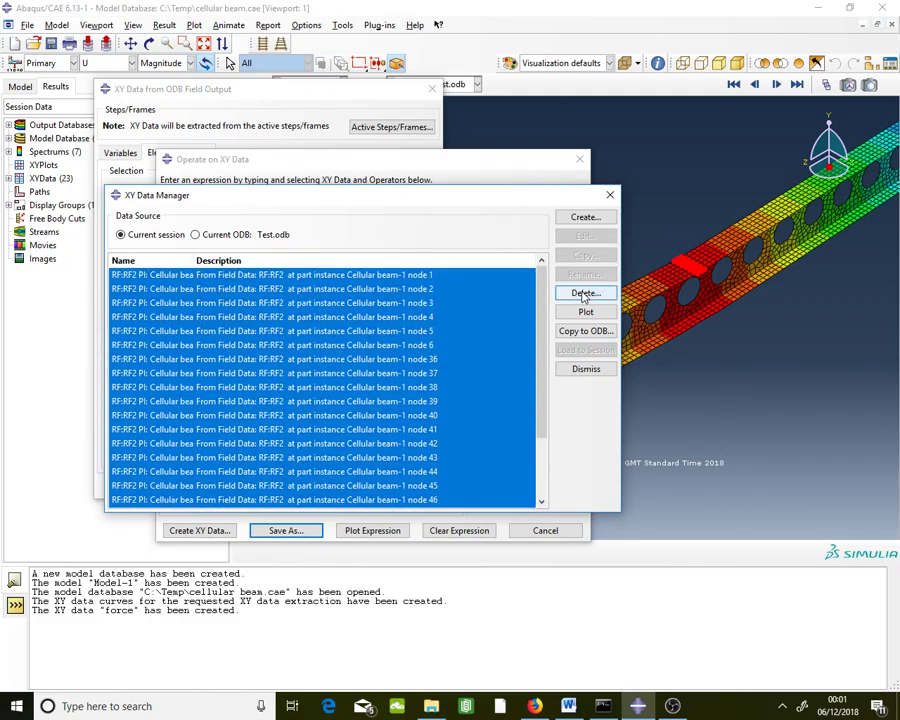
pyautogui.click(585, 292)
pyautogui.click(418, 368)
# Delete the force curve from the session's XY data.
pyautogui.click(456, 289)
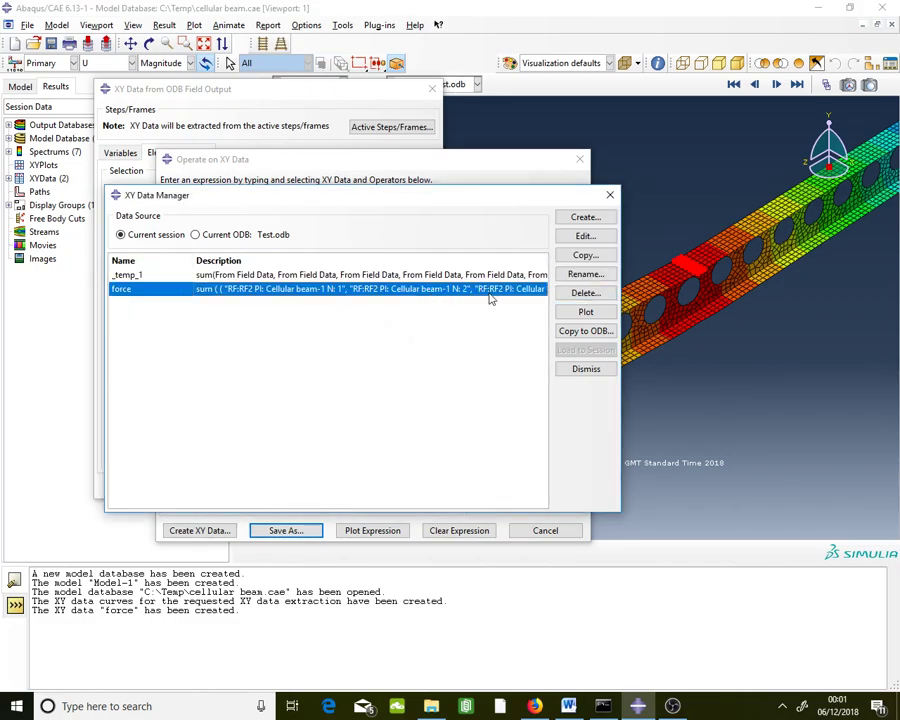
pyautogui.click(568, 295)
pyautogui.click(421, 366)
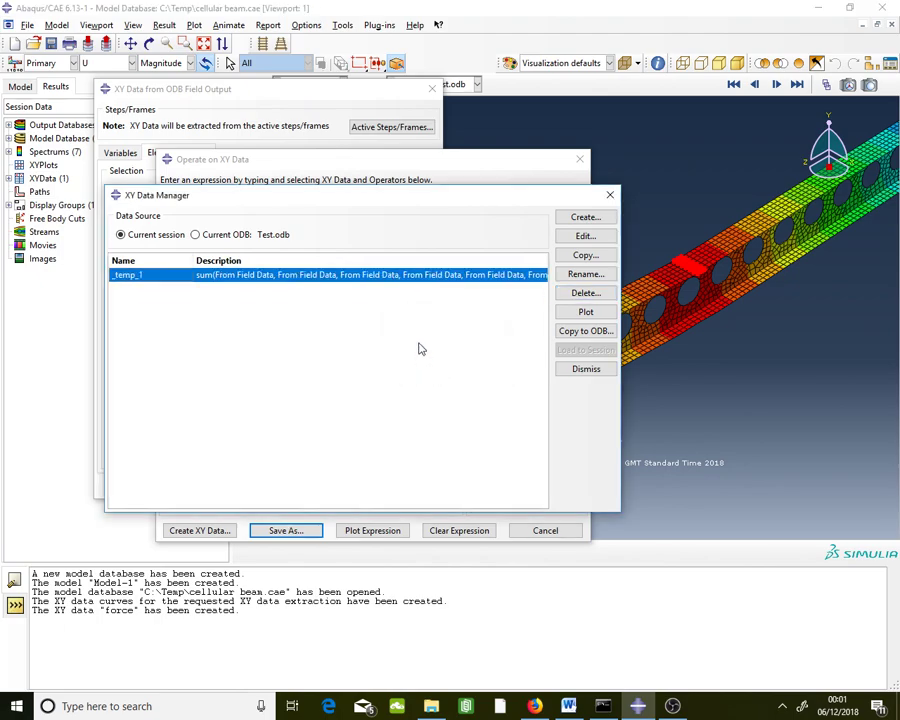
# Inspect the X and Y values of the _temp_1 curve and delete that curve.
pyautogui.doubleClick(421, 280)
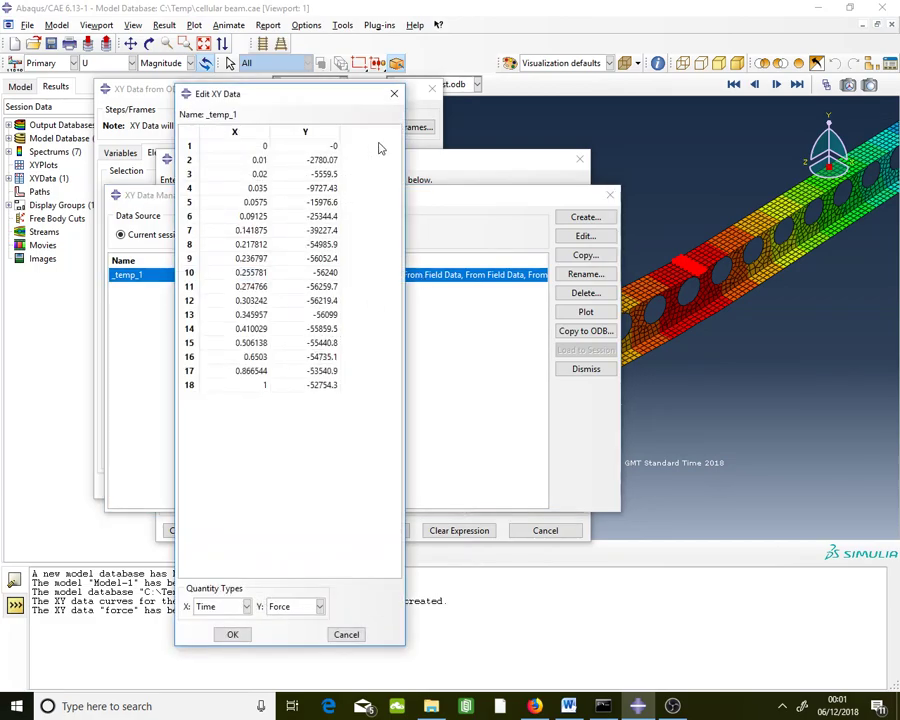
pyautogui.click(394, 93)
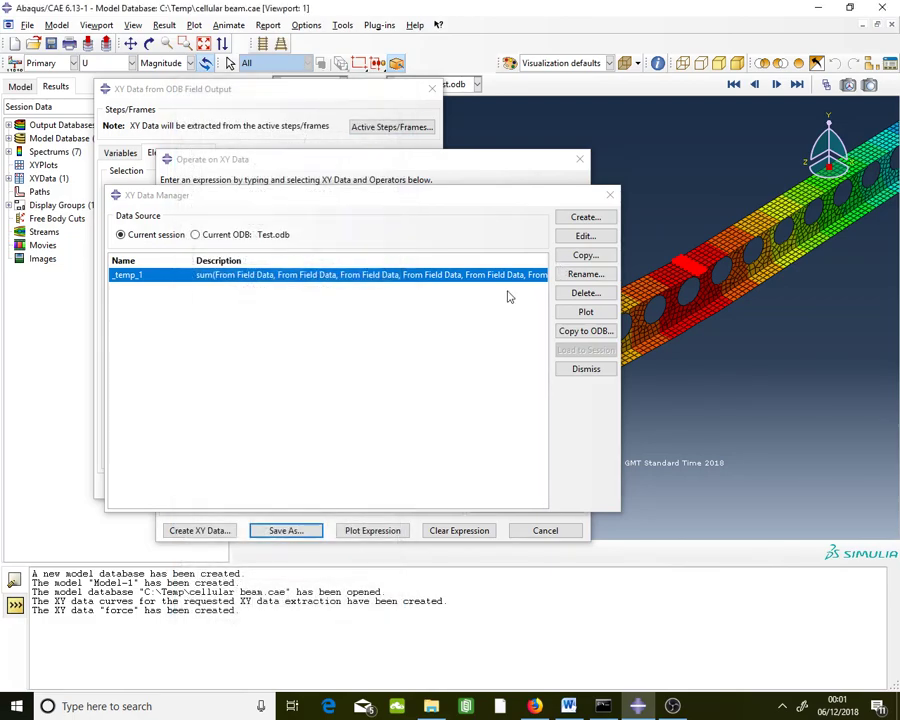
pyautogui.click(583, 294)
pyautogui.click(413, 370)
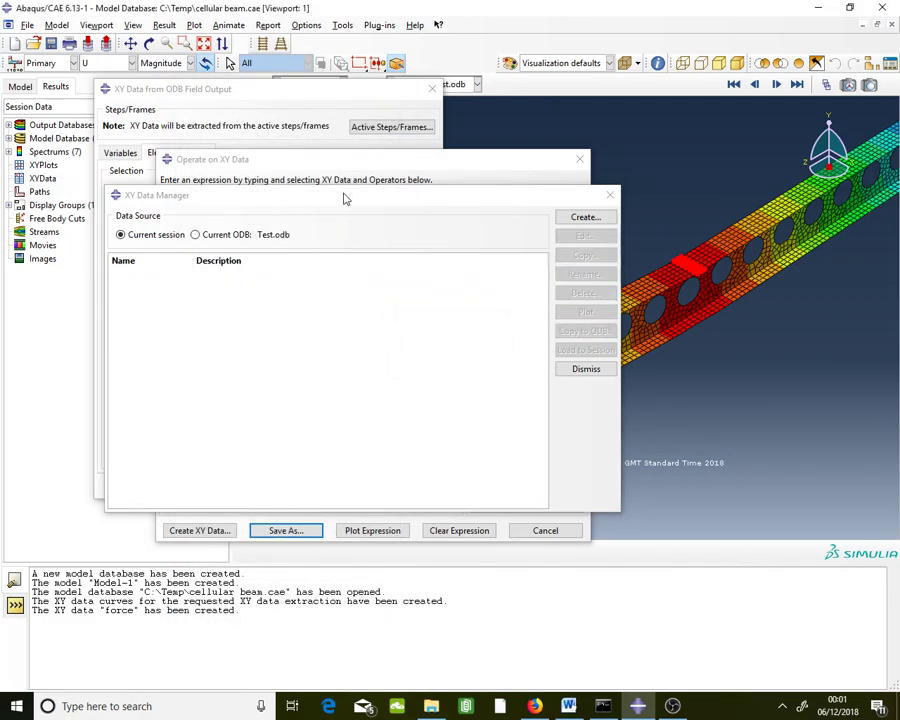
# Close the expression dialog and save the RF2 curves of node set SET-3 again from the field output.
pyautogui.click(335, 167)
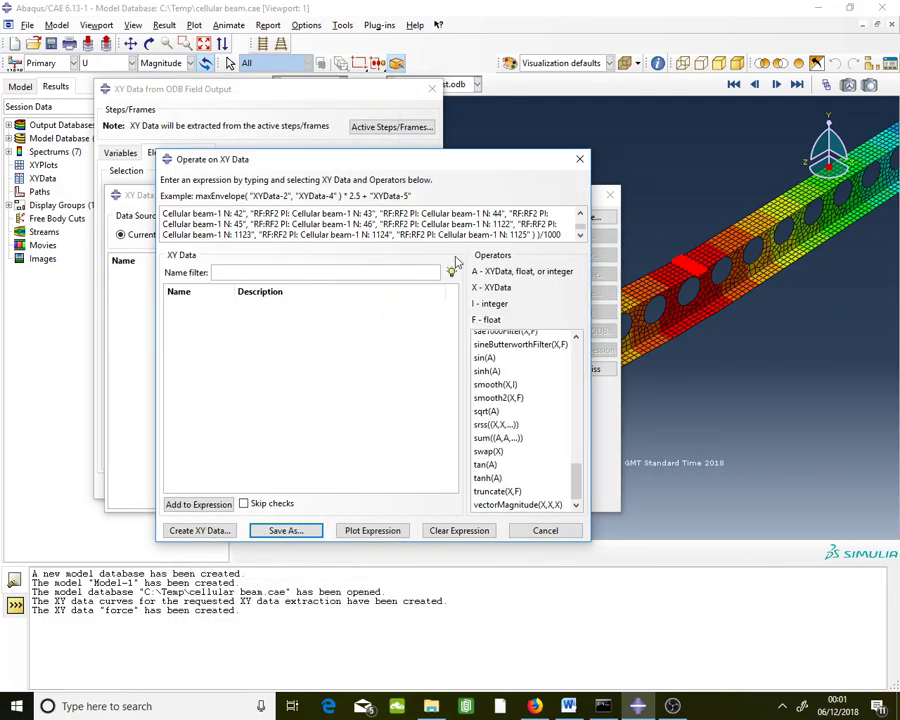
pyautogui.click(579, 158)
pyautogui.click(295, 105)
pyautogui.click(153, 487)
pyautogui.click(223, 331)
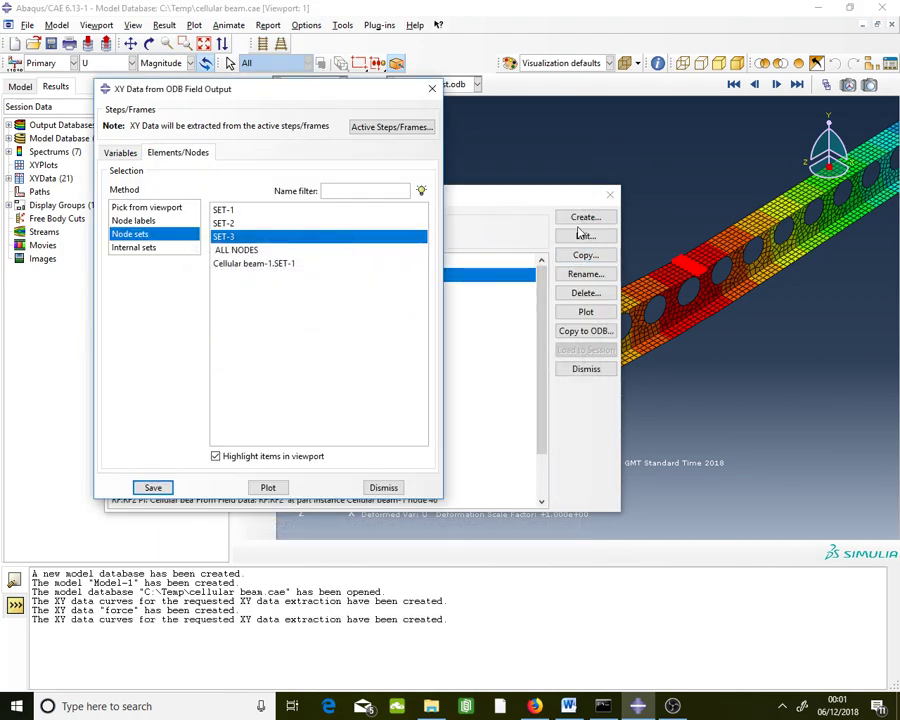
# Build a new Operate on XY Data expression that sums all extracted RF2 node curves and divides by 1000.
pyautogui.click(585, 216)
pyautogui.click(172, 320)
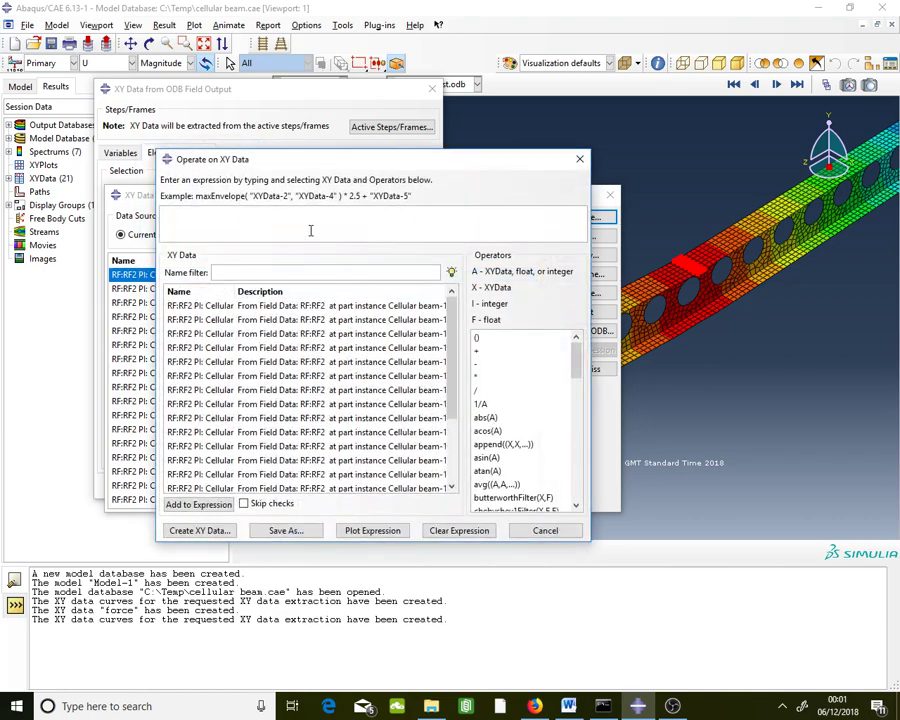
pyautogui.scroll(-10, 540, 360)
pyautogui.click(488, 437)
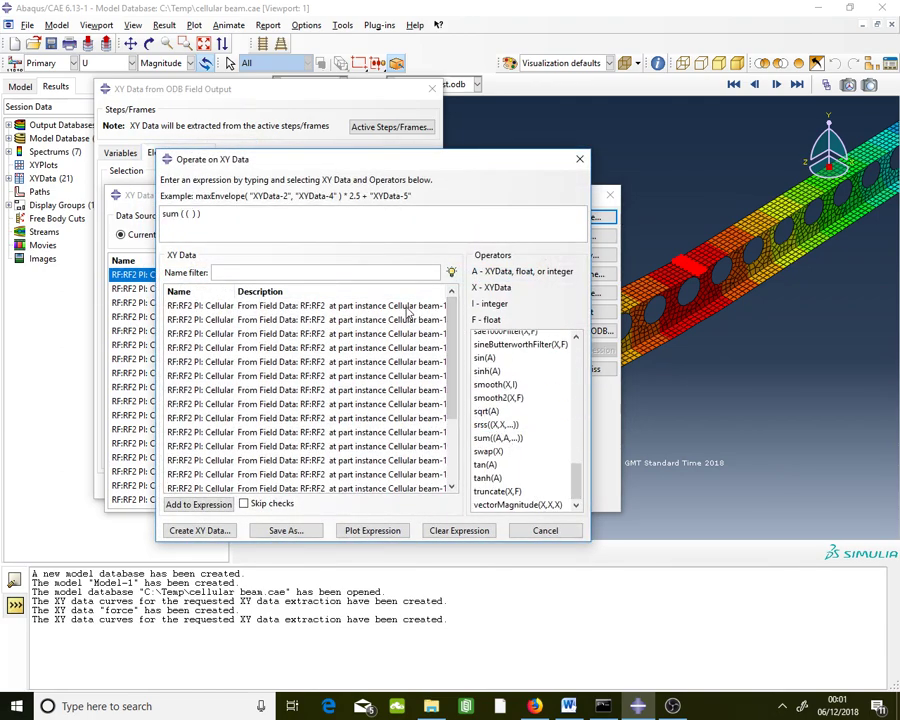
pyautogui.moveTo(300, 305); pyautogui.dragTo(300, 357)
pyautogui.hotkey('ctrl', 'a')
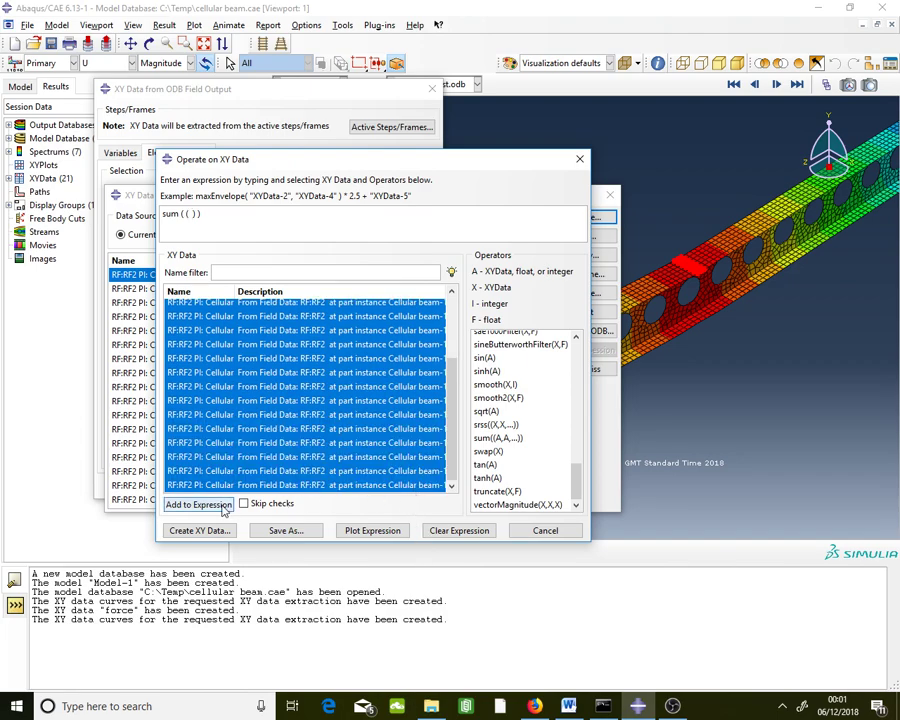
pyautogui.click(205, 504)
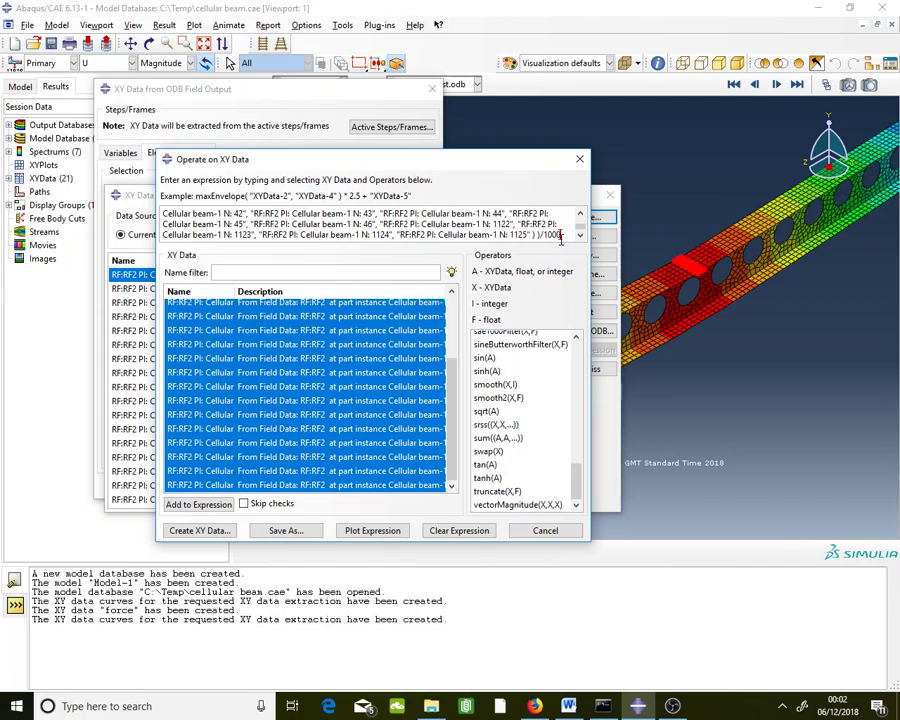
# Save the summed expression under the default name and review the saved curve's X and Y values.
pyautogui.click(286, 530)
pyautogui.click(322, 337)
pyautogui.doubleClick(133, 502)
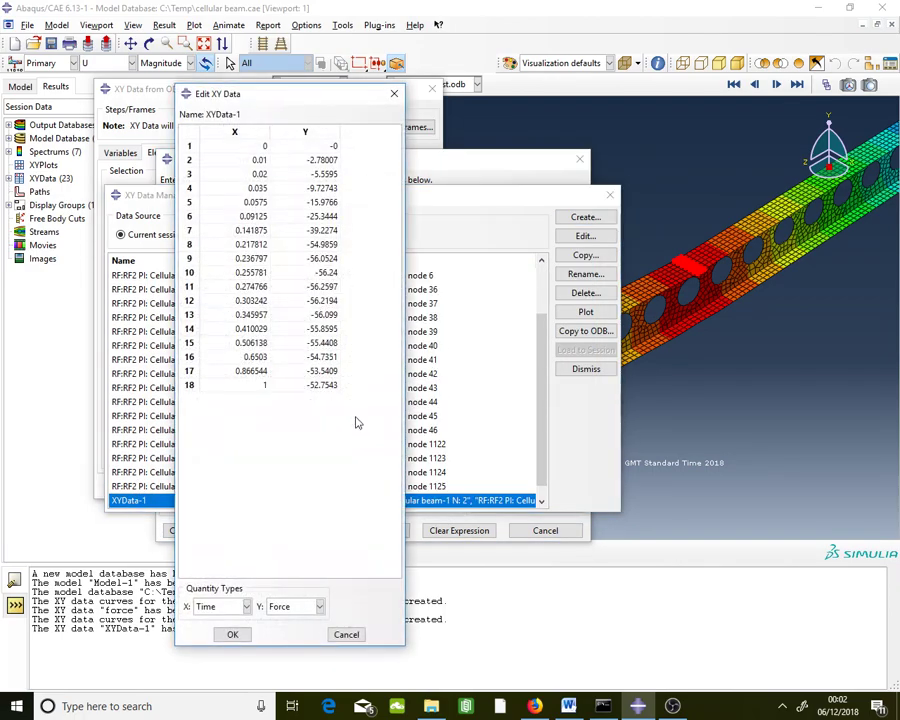
pyautogui.click(394, 93)
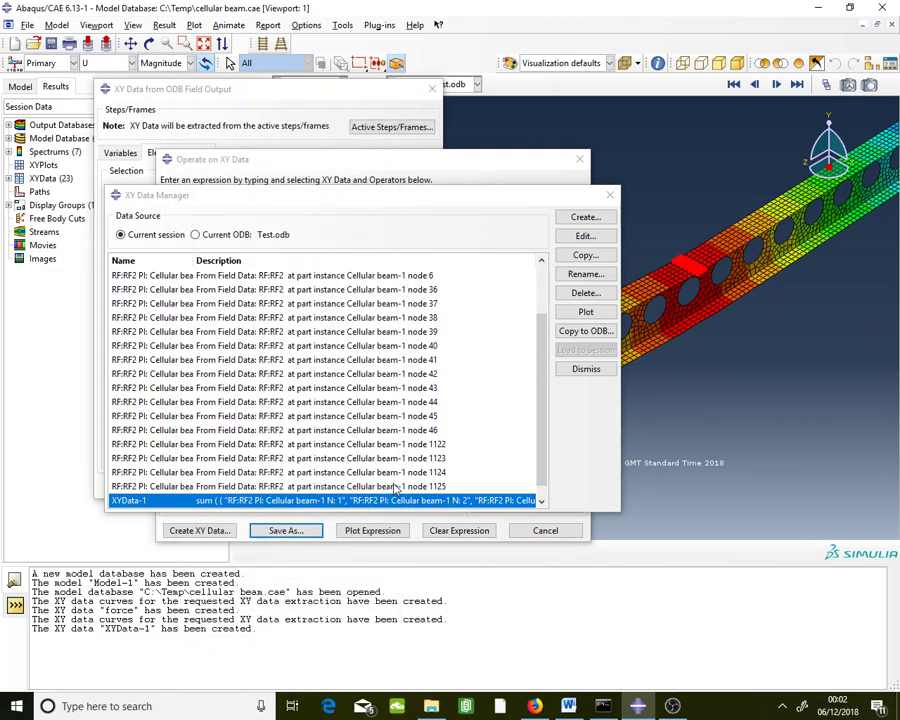
# Delete all individual RF2 node curves and the temporary _temp_3 curve from the session.
pyautogui.moveTo(280, 486); pyautogui.dragTo(399, 300)
pyautogui.scroll(2, 399, 300)
pyautogui.keyDown('shift'); pyautogui.click(386, 276); pyautogui.keyUp('shift')
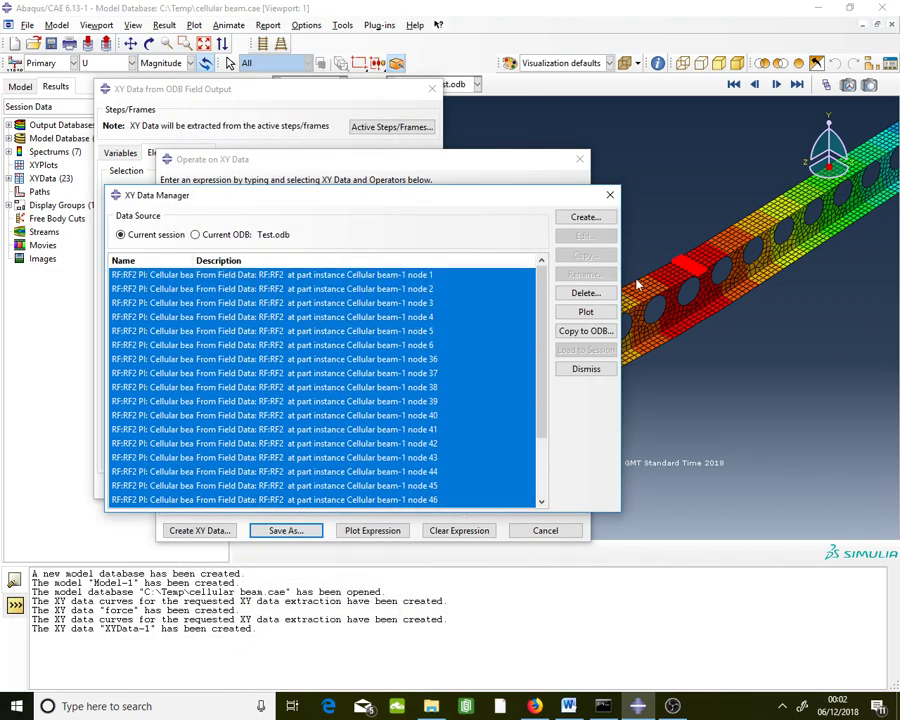
pyautogui.click(585, 292)
pyautogui.click(415, 370)
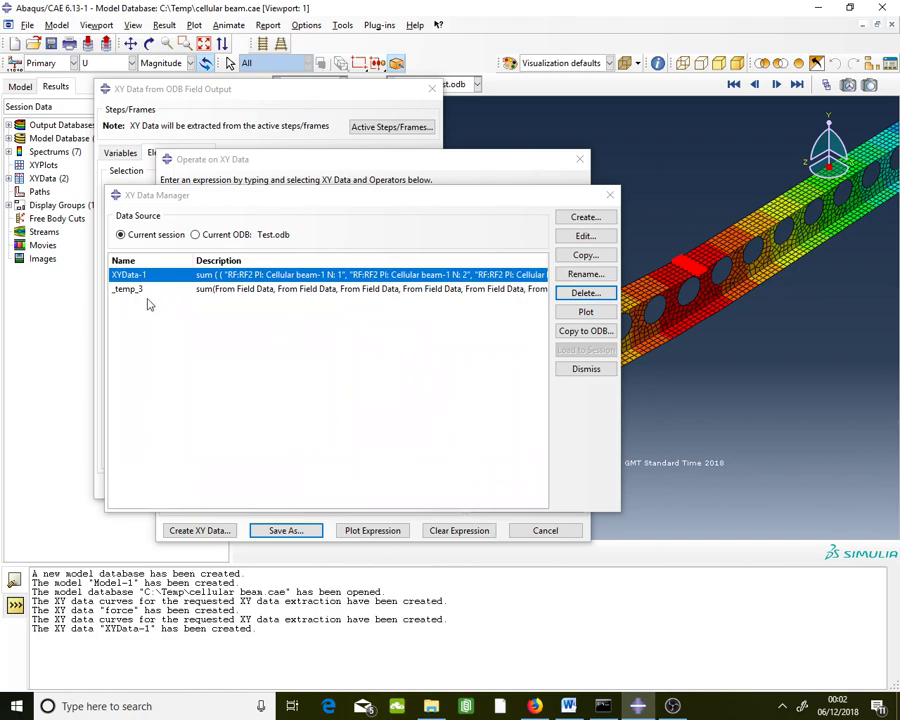
pyautogui.click(126, 290)
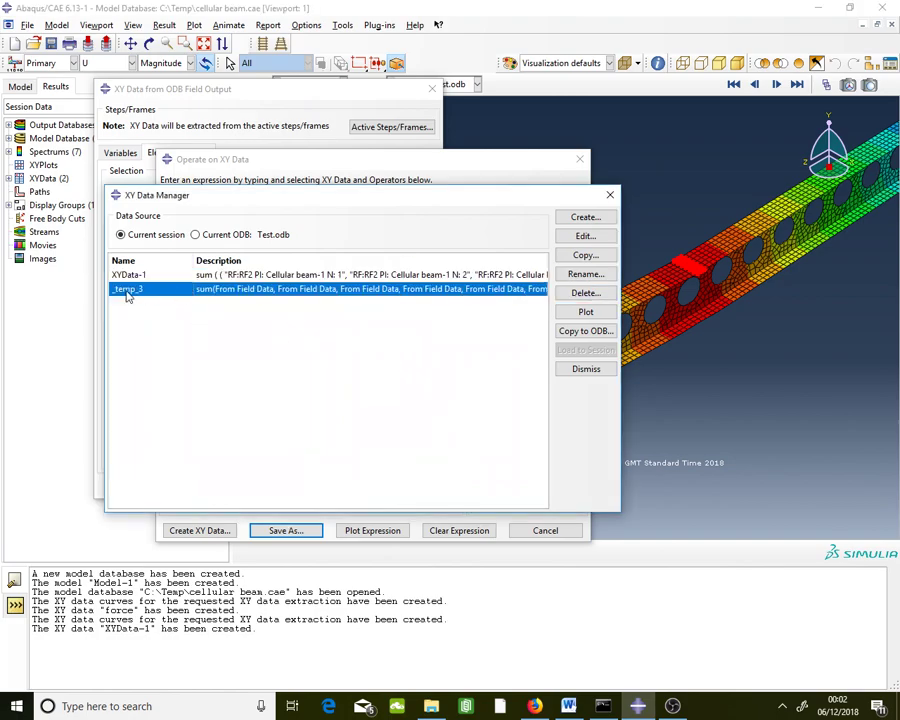
pyautogui.click(586, 292)
pyautogui.click(416, 366)
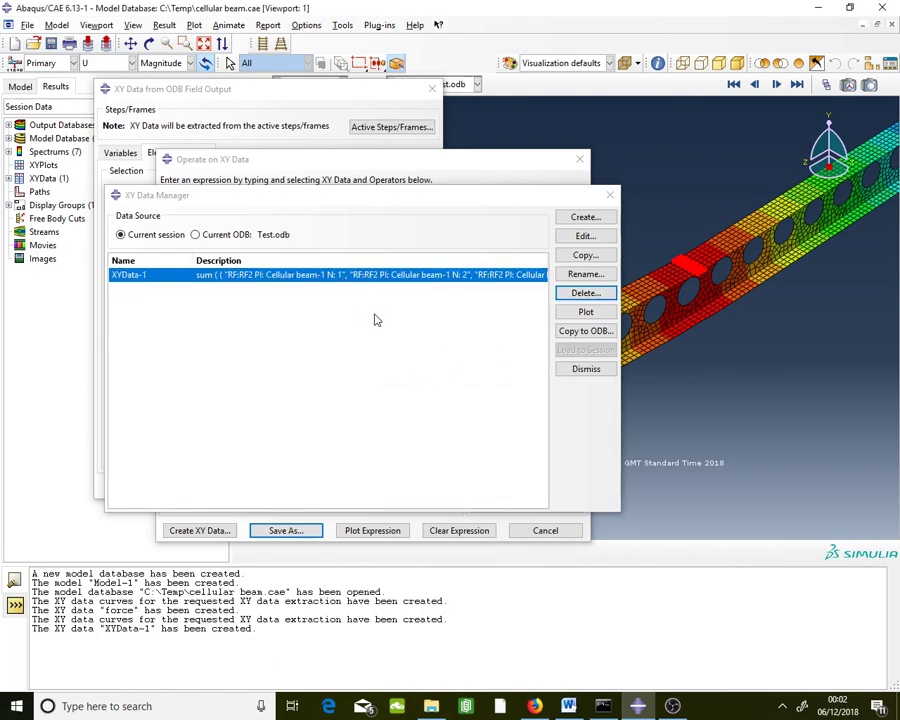
# Rename the XYData-1 curve to force.
pyautogui.click(566, 274)
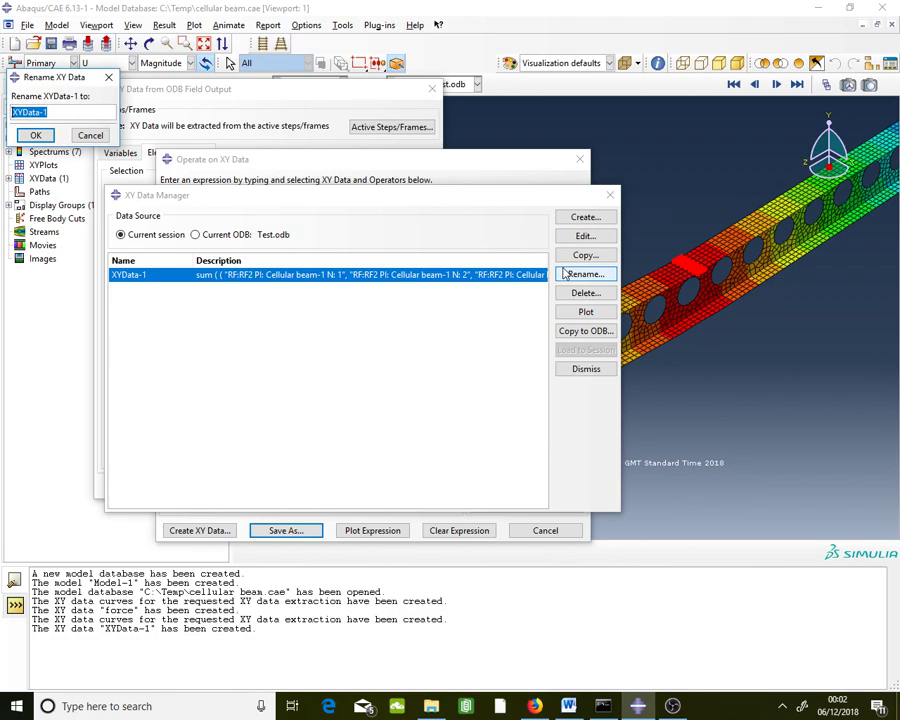
pyautogui.write('force')
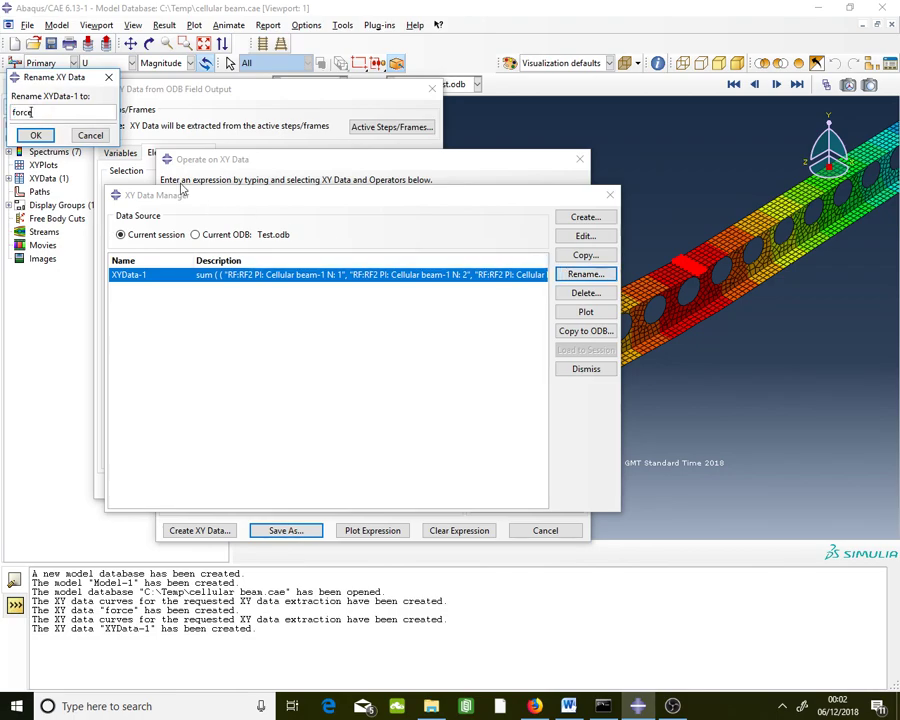
pyautogui.click(38, 134)
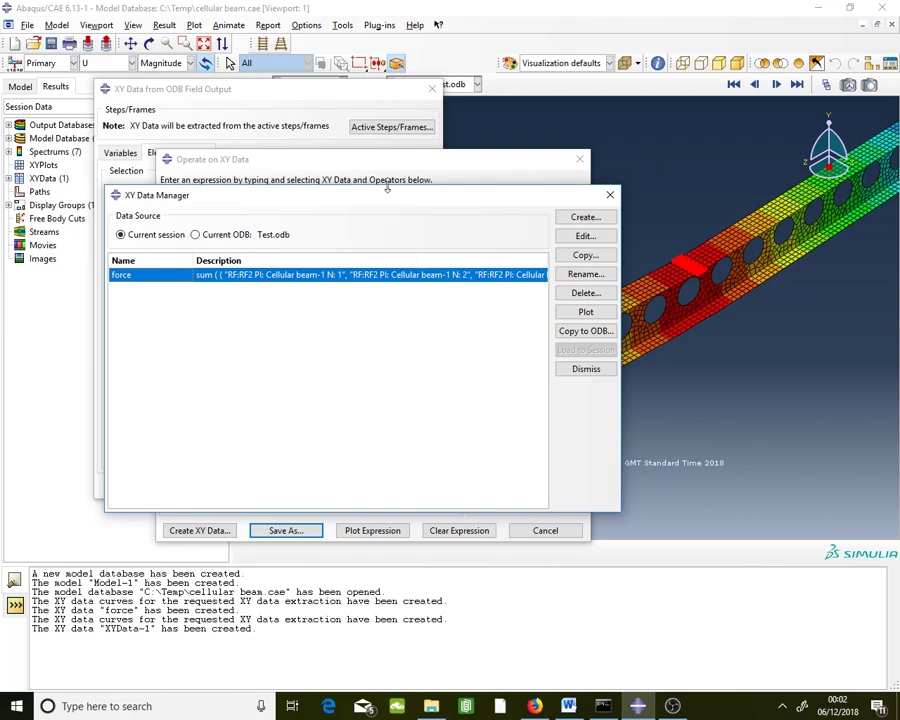
# Replace the reaction force with spatial displacement component U2 as the field output variable to extract.
pyautogui.click(357, 90)
pyautogui.scroll(5, 686, 285)
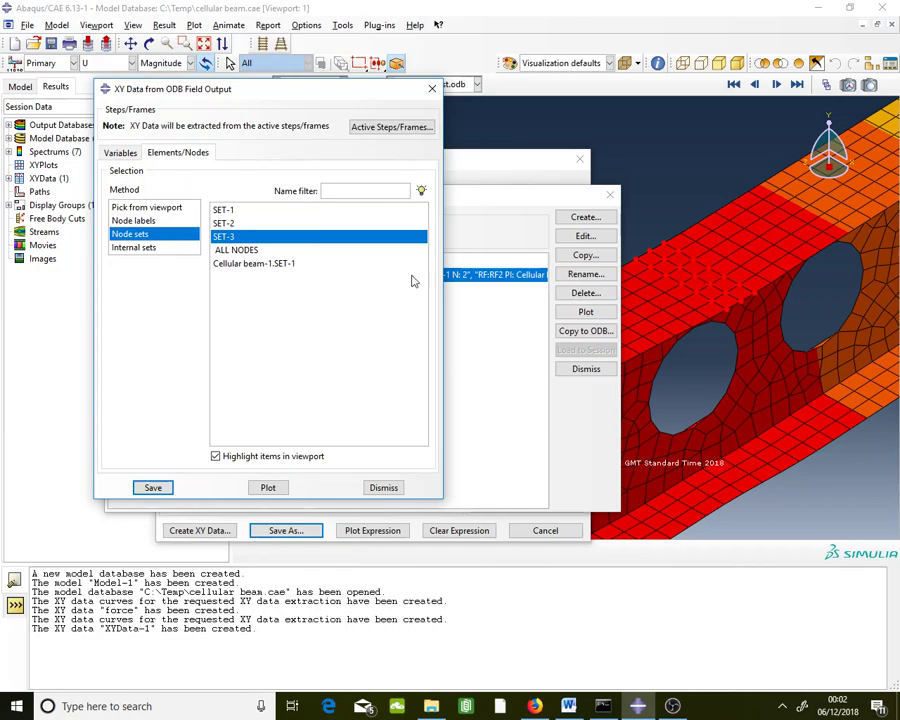
pyautogui.click(131, 156)
pyautogui.click(116, 343)
pyautogui.click(116, 341)
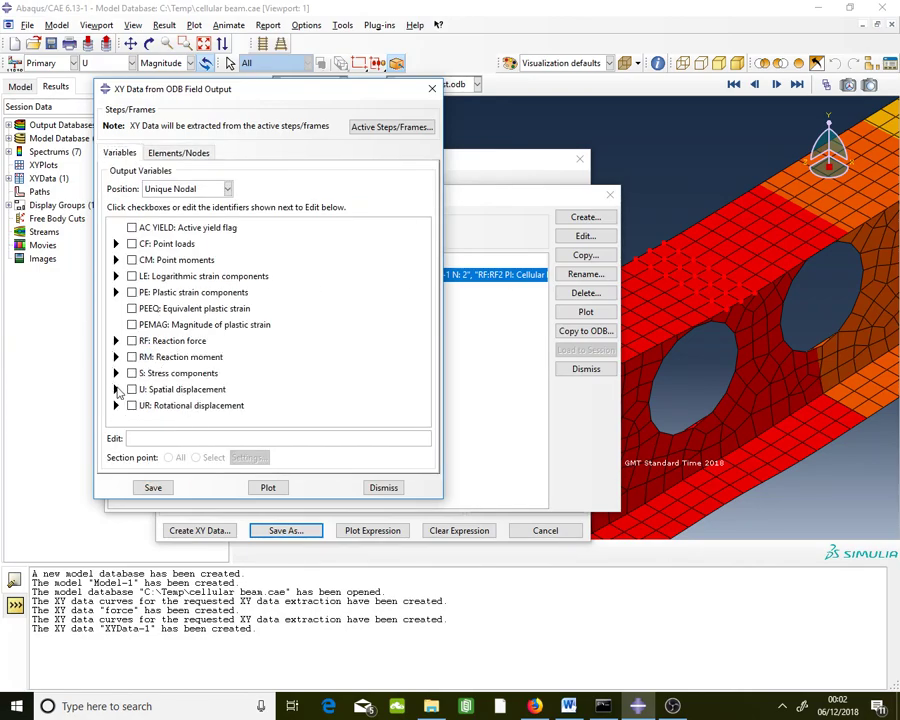
pyautogui.click(116, 389)
pyautogui.click(148, 387)
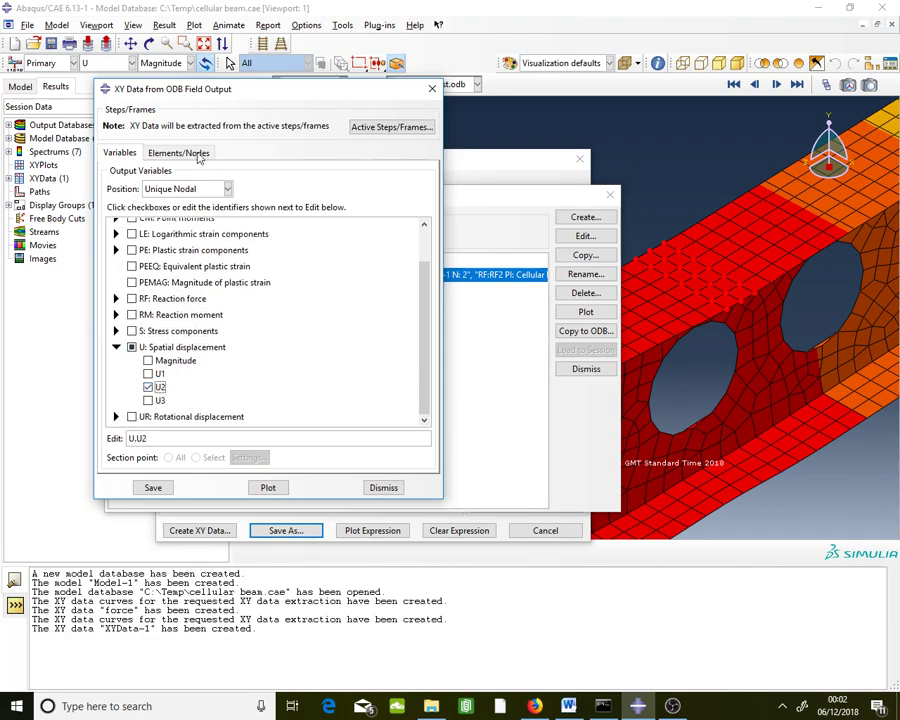
# Change the extraction target from the node set to a viewport pick and select one node on the beam's top flange.
pyautogui.click(193, 156)
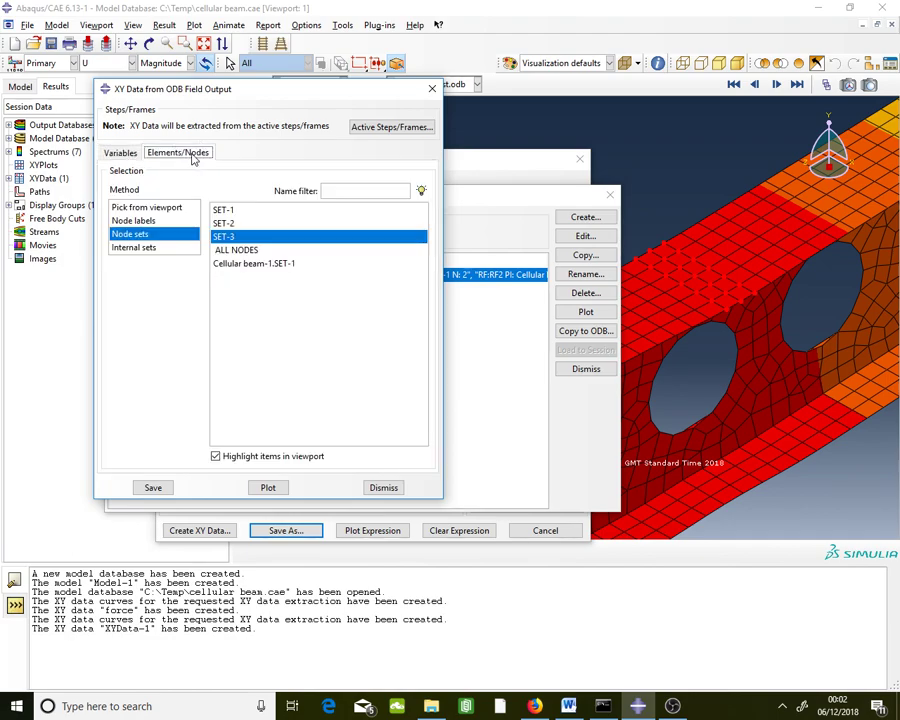
pyautogui.click(163, 208)
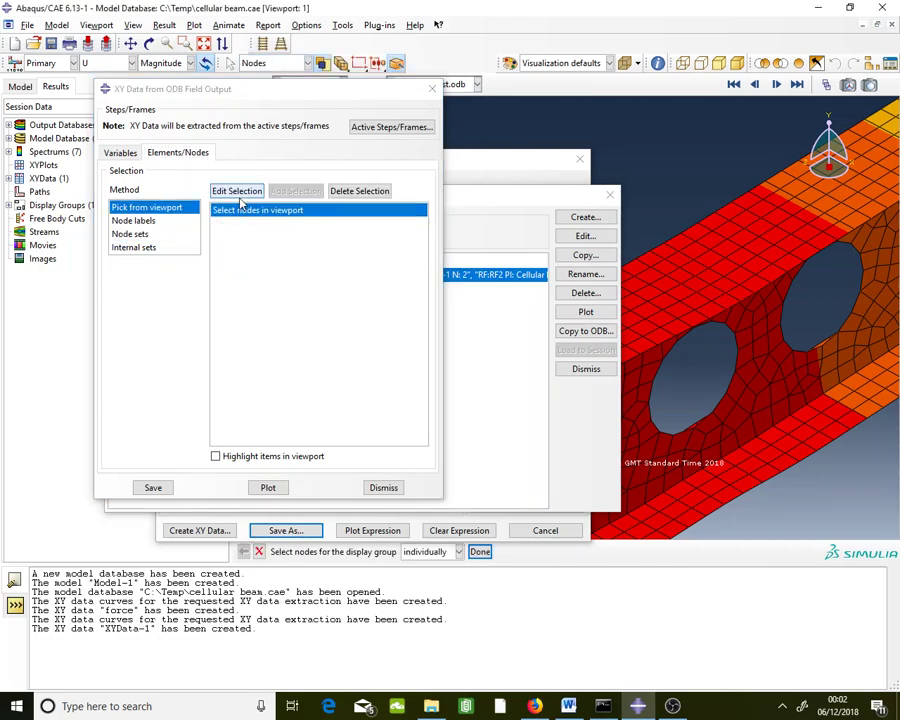
pyautogui.click(380, 259)
pyautogui.moveTo(745, 343)
pyautogui.keyDown('ctrl'); pyautogui.keyDown('alt'); pyautogui.mouseDown()
pyautogui.moveTo(755, 262)
pyautogui.moveTo(752, 350)
pyautogui.mouseUp(); pyautogui.keyUp('alt'); pyautogui.keyUp('ctrl')
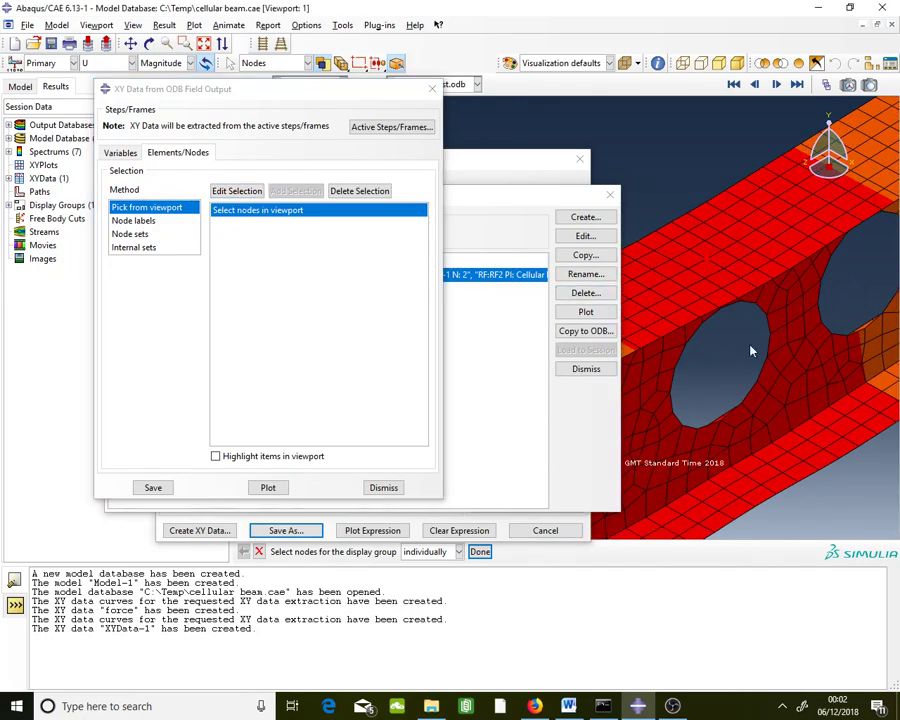
pyautogui.click(479, 552)
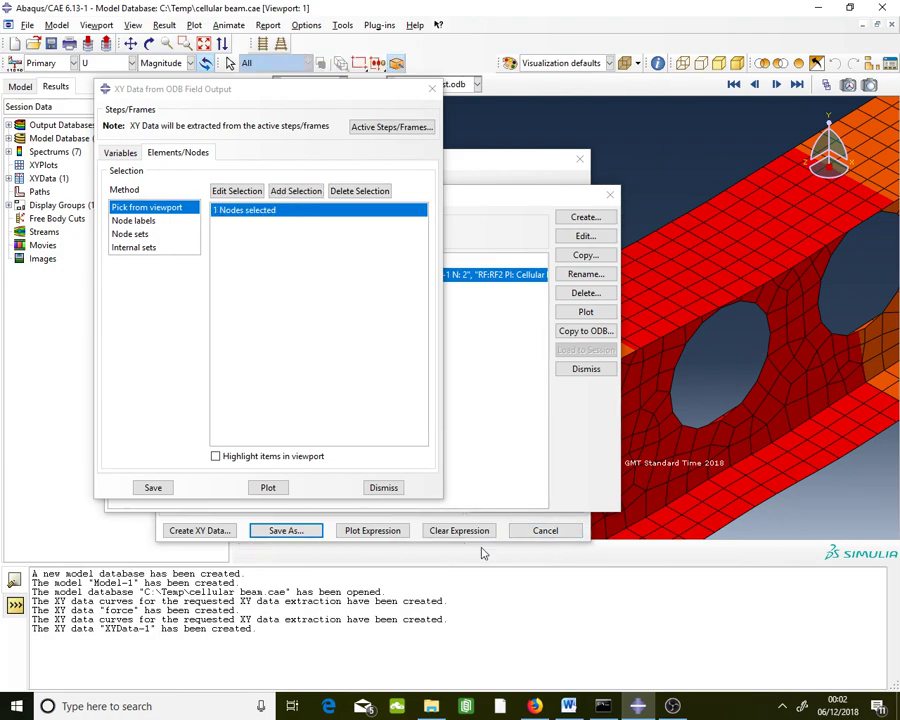
# Save the picked node's U2 displacement as XY data and select its curve in the XY Data Manager.
pyautogui.click(153, 488)
pyautogui.click(228, 328)
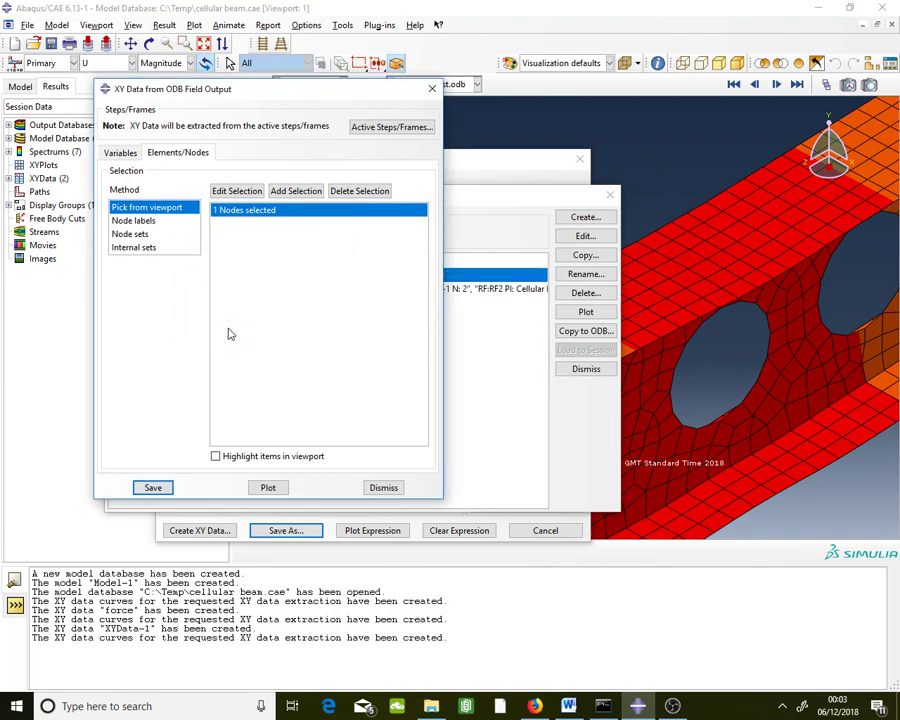
pyautogui.click(503, 339)
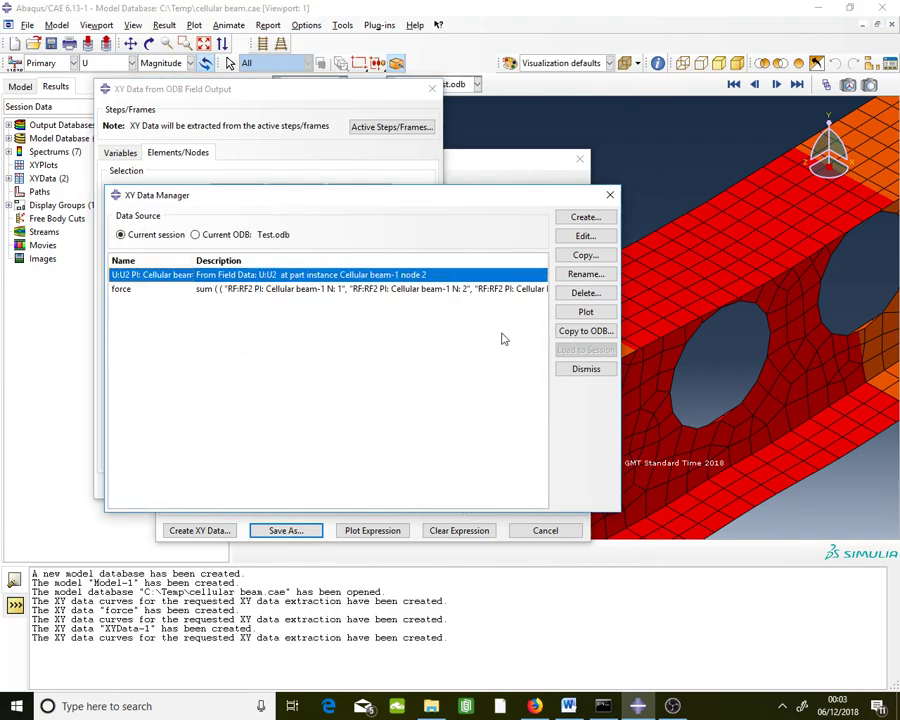
pyautogui.click(392, 289)
pyautogui.click(400, 275)
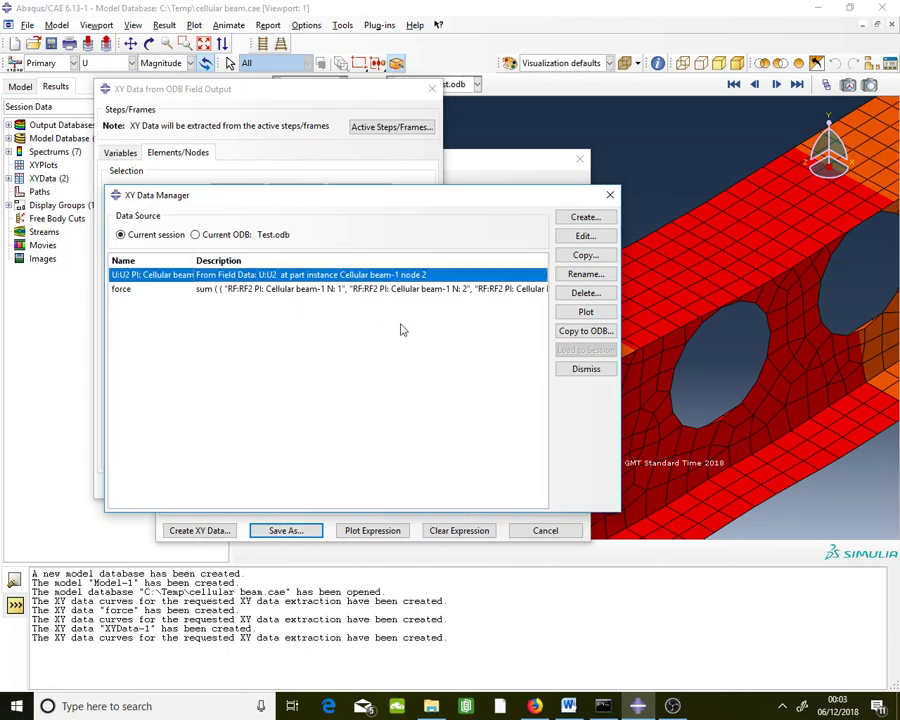
pyautogui.click(392, 289)
pyautogui.click(395, 275)
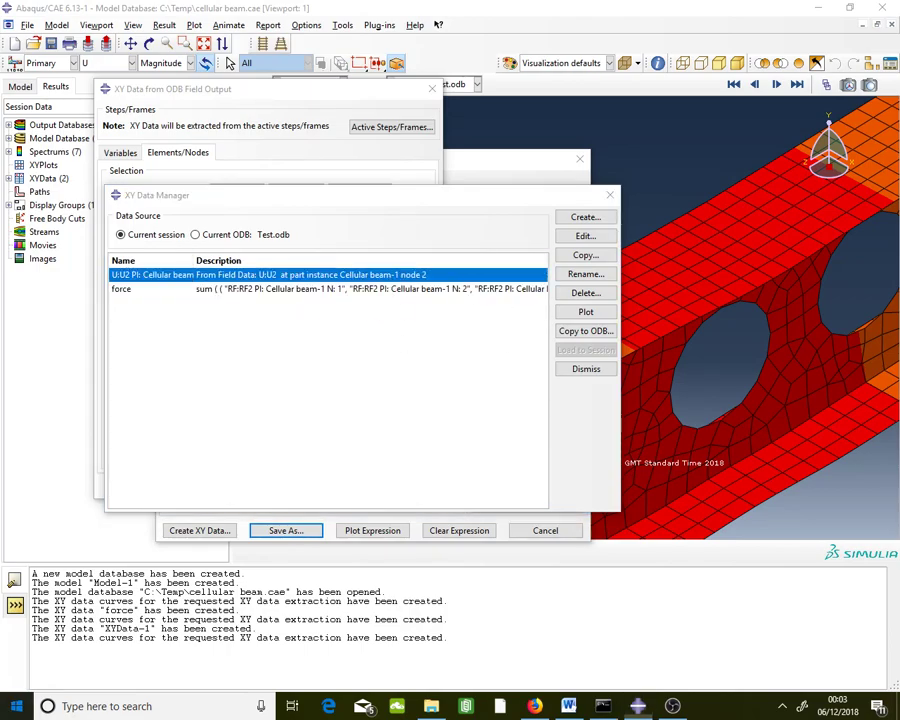
# Start Microsoft Excel 2010 with a blank workbook and dismiss the activation wizard.
pyautogui.click(16, 706)
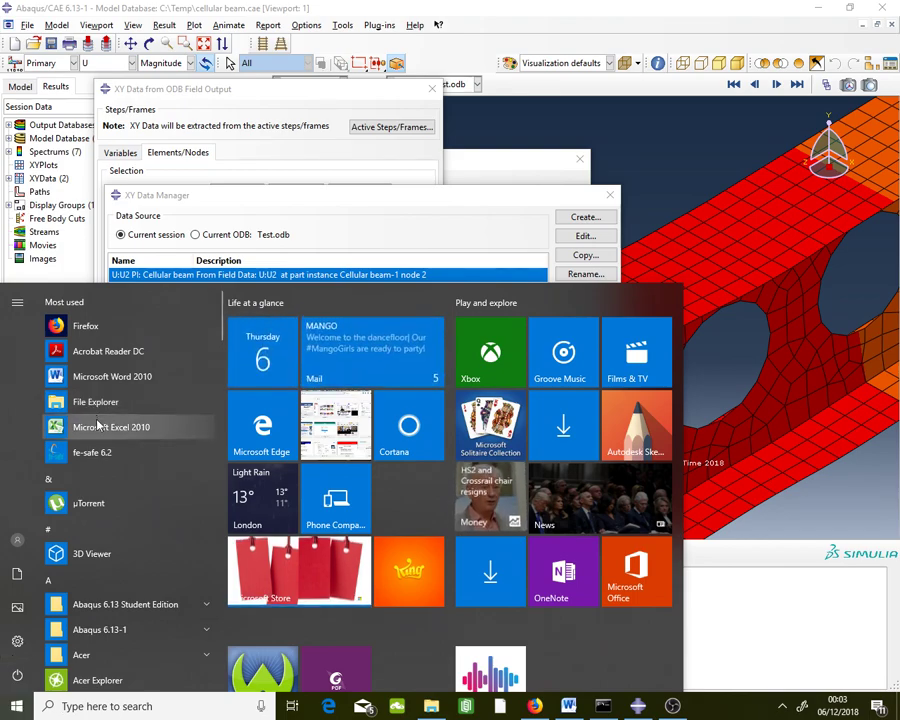
pyautogui.click(97, 426)
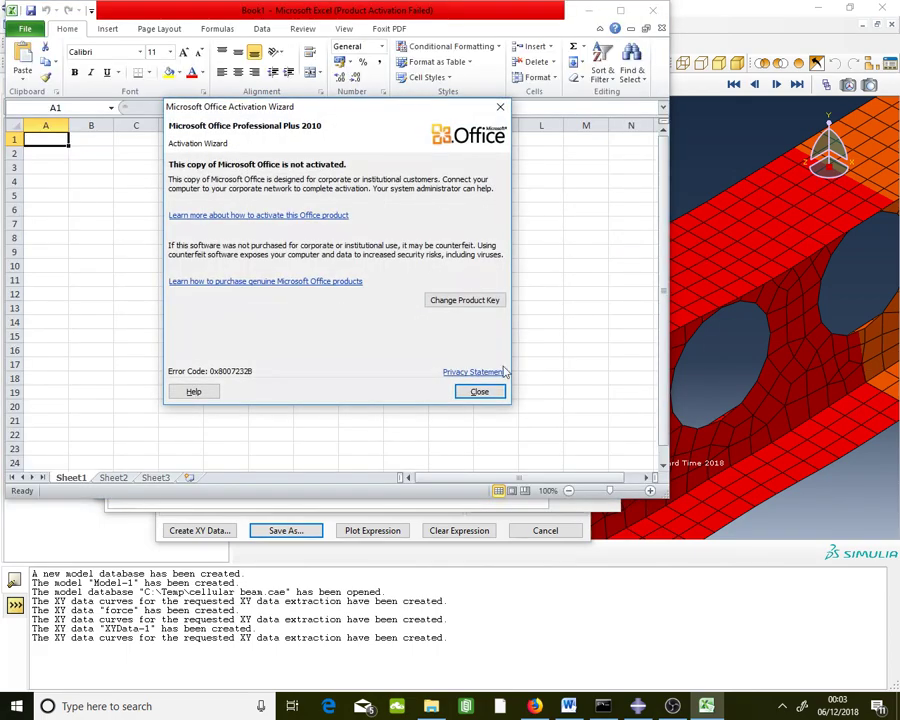
pyautogui.click(478, 391)
# Switch to Abaqus/CAE, open the U2 curve for editing and copy all its Y values.
pyautogui.click(697, 214)
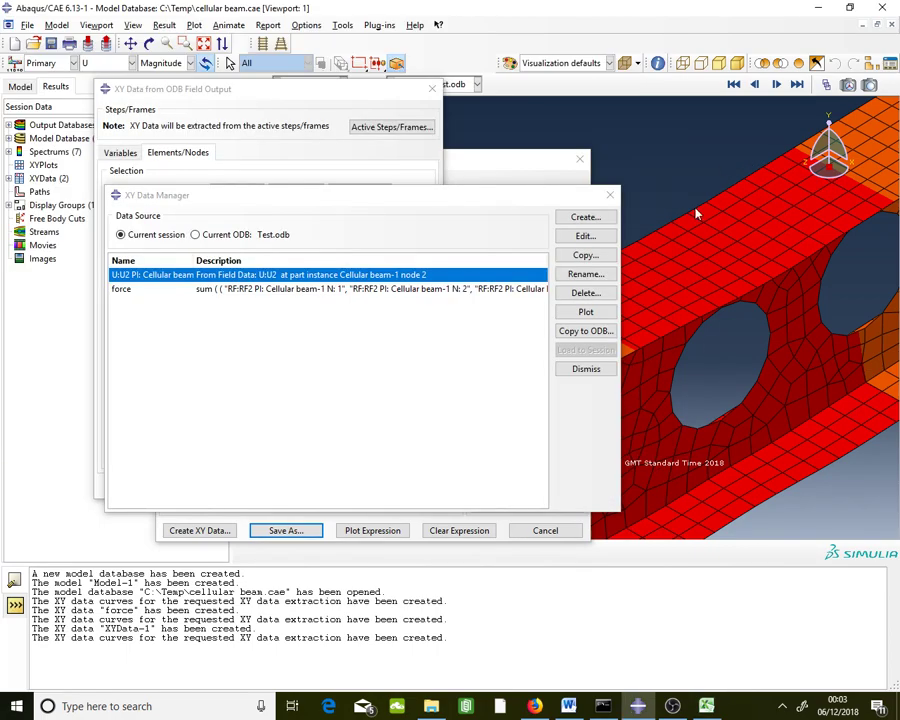
pyautogui.doubleClick(418, 276)
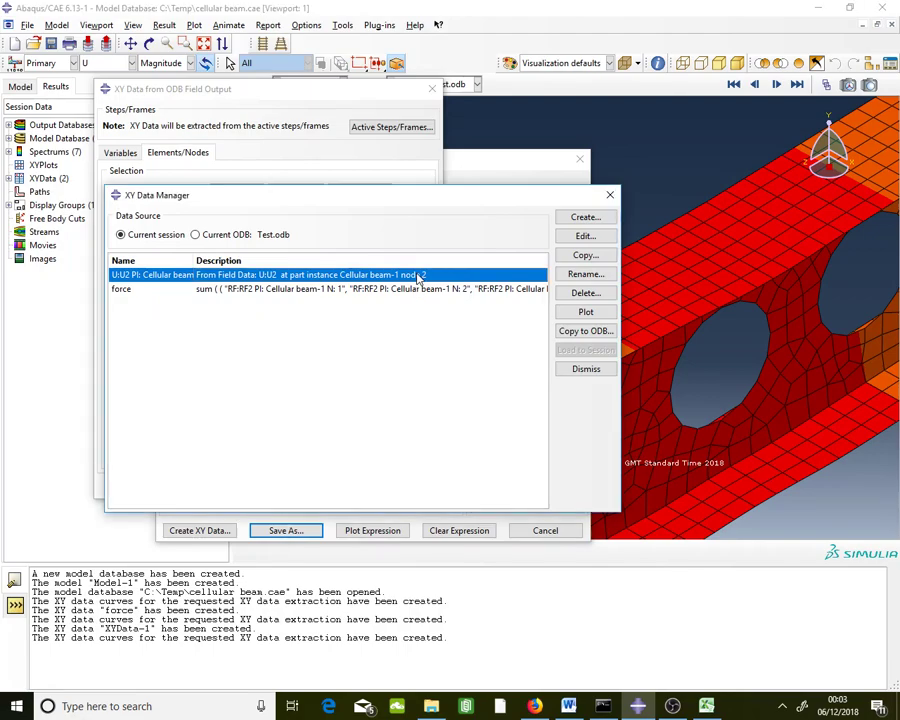
pyautogui.moveTo(330, 148); pyautogui.dragTo(325, 386)
pyautogui.rightClick(325, 386)
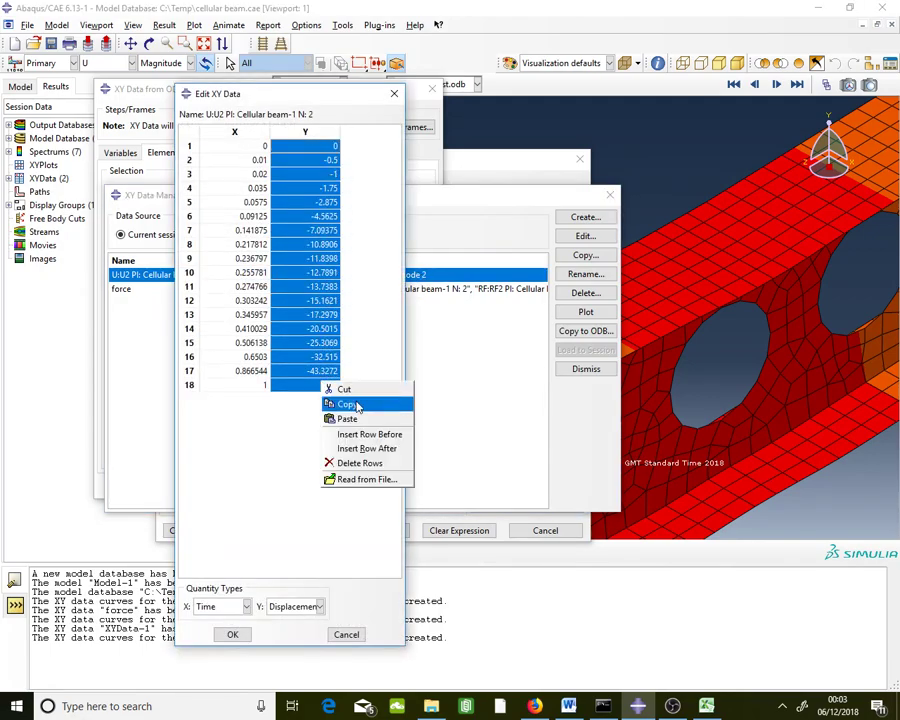
pyautogui.click(357, 405)
# Switch to Excel, maximize the workbook and paste the displacement values starting at cell D5.
pyautogui.hotkey('alt', 'Tab')
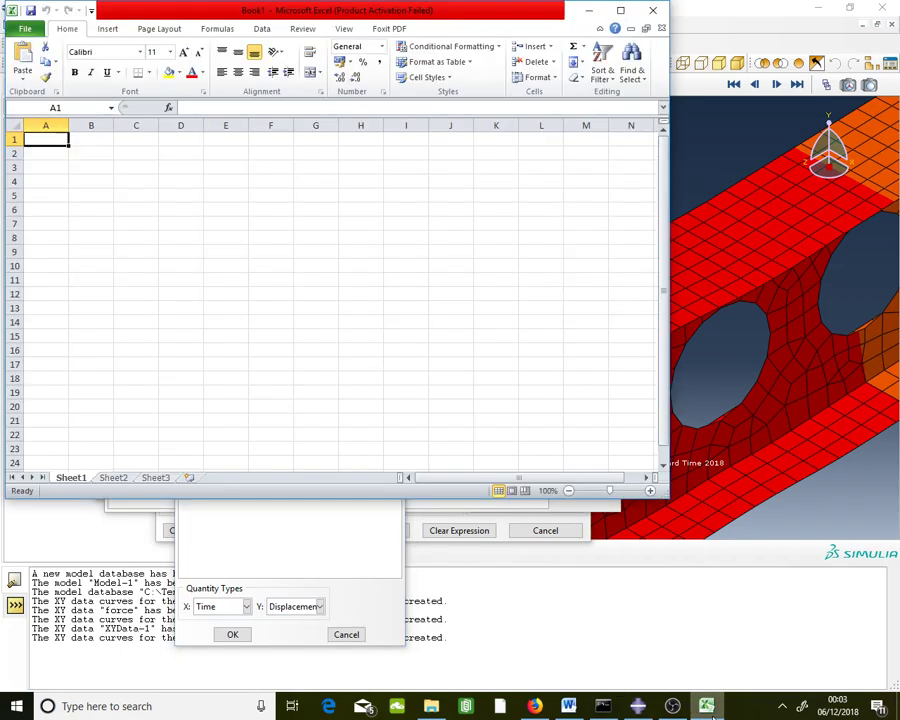
pyautogui.doubleClick(437, 12)
pyautogui.click(183, 192)
pyautogui.rightClick(183, 192)
pyautogui.click(73, 247)
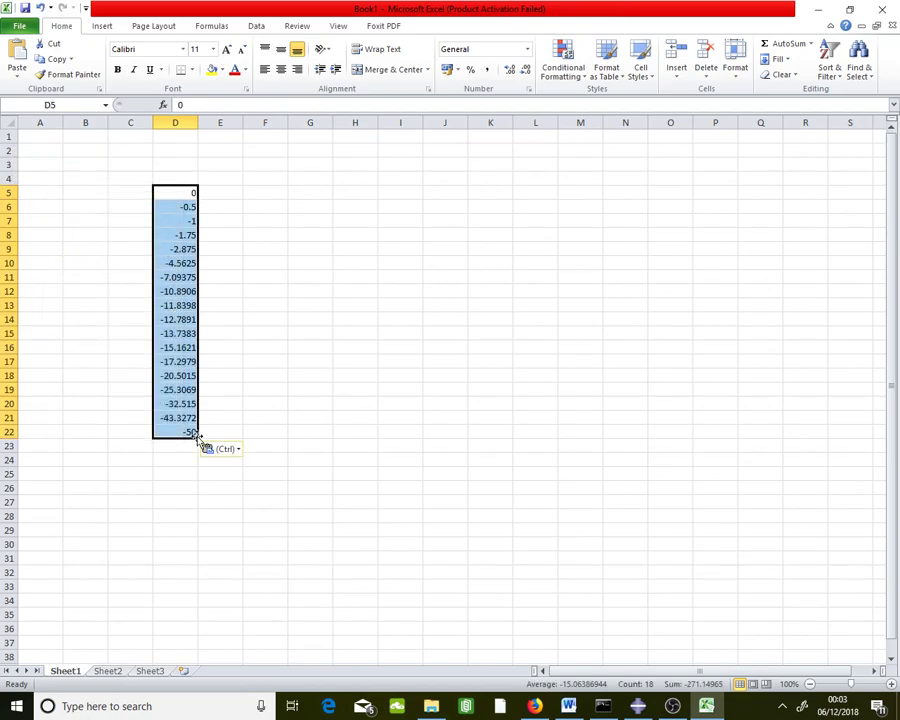
# Reverse the displacement signs with the formula =D5*-1 in E5, filled down to E22.
pyautogui.click(226, 182)
pyautogui.click(230, 191)
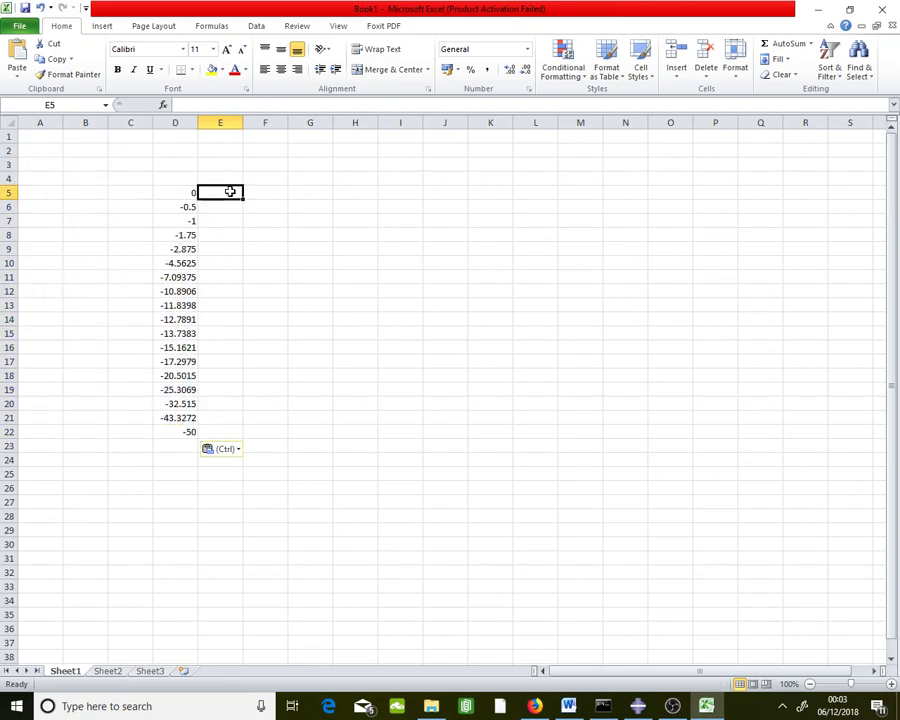
pyautogui.write('=')
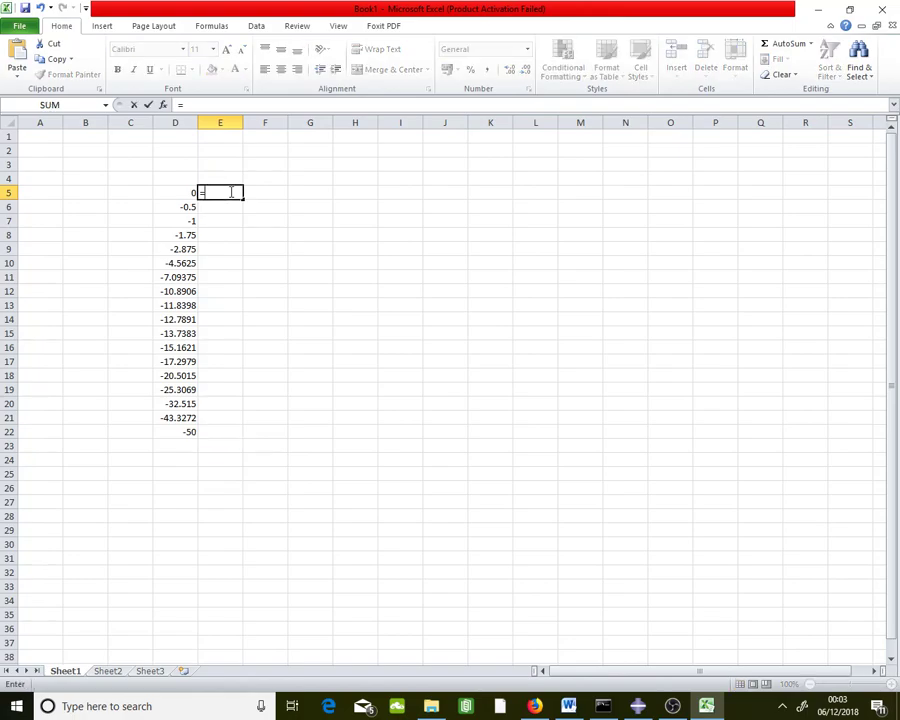
pyautogui.click(185, 192)
pyautogui.write('*')
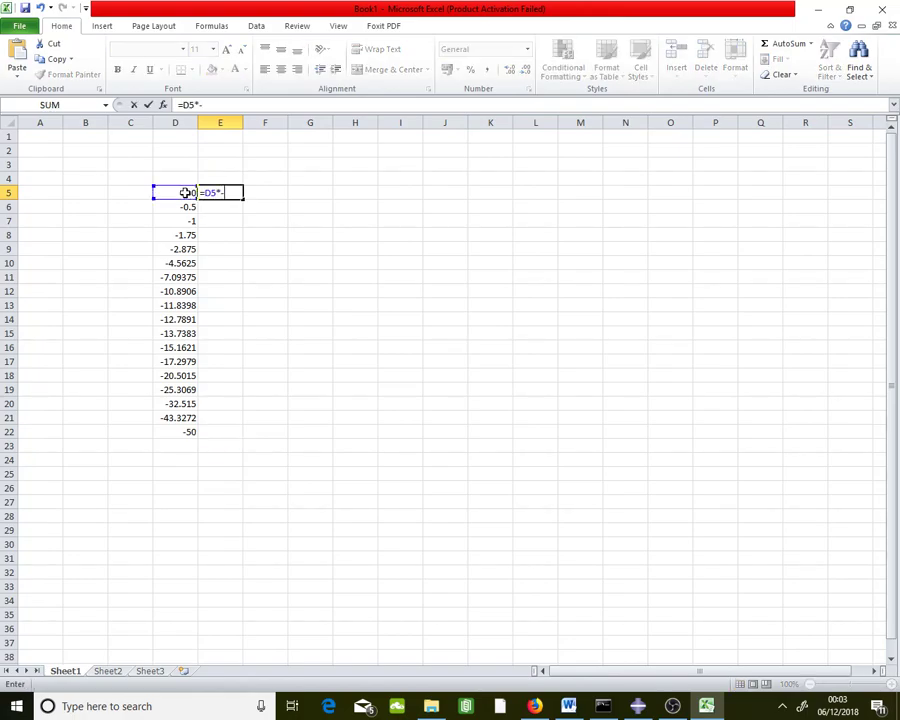
pyautogui.write('-1')
pyautogui.press('Return')
pyautogui.click(221, 191)
pyautogui.moveTo(242, 199); pyautogui.dragTo(248, 437)
# Paste the sign-reversed displacements as values over D5:D22 and clear helper column E.
pyautogui.rightClick(227, 406)
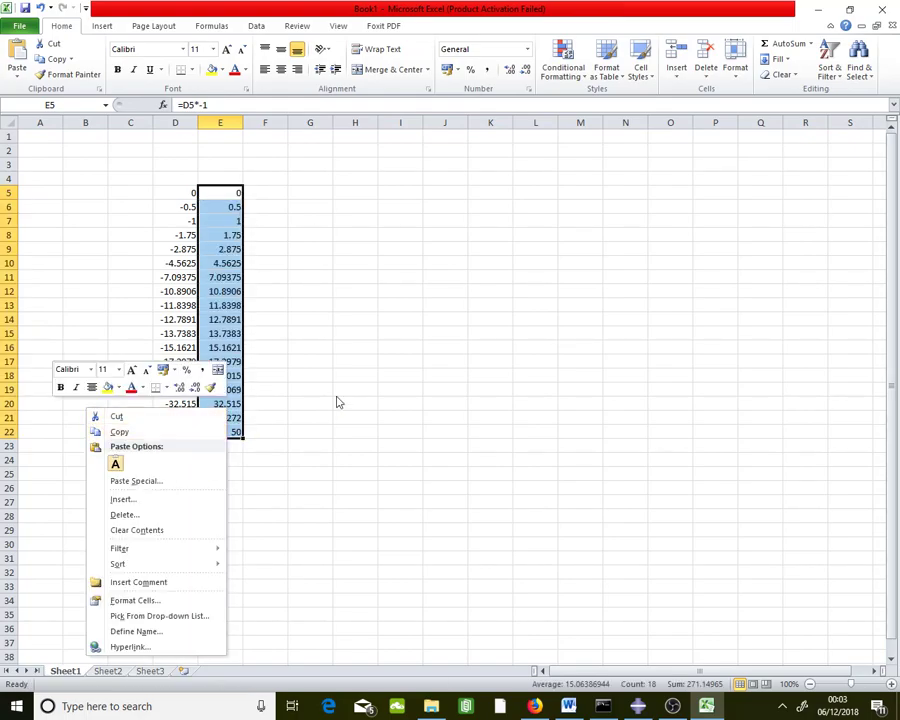
pyautogui.click(117, 431)
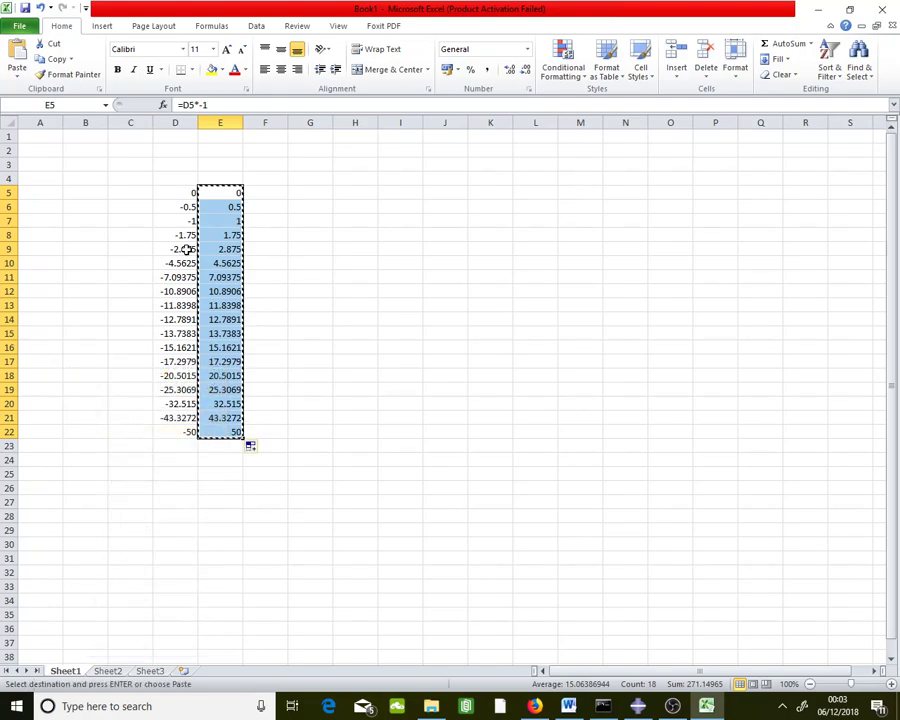
pyautogui.rightClick(178, 195)
pyautogui.click(88, 252)
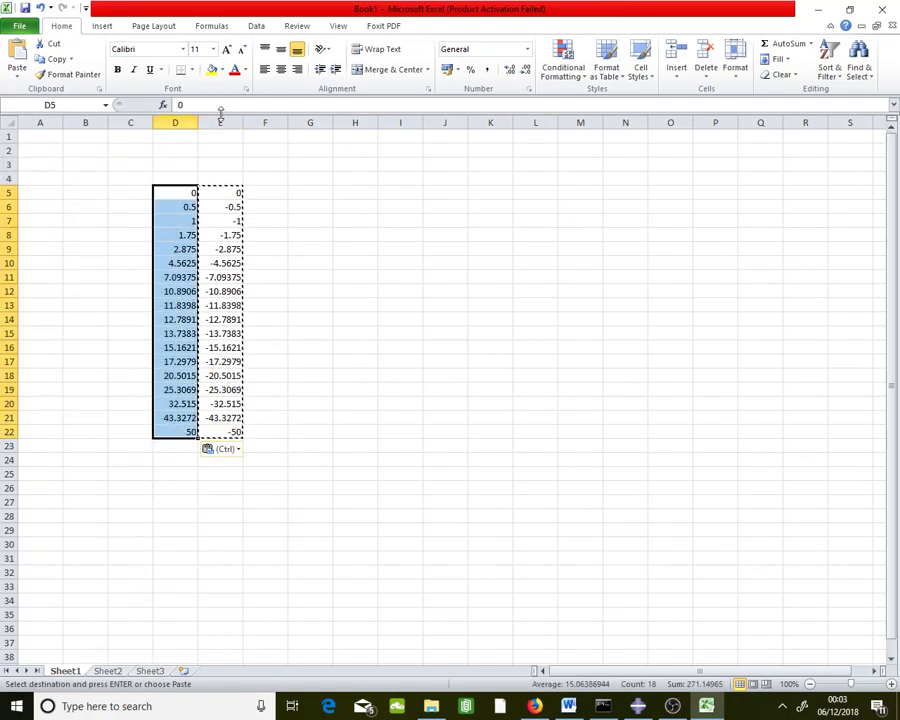
pyautogui.click(220, 121)
pyautogui.press('Delete')
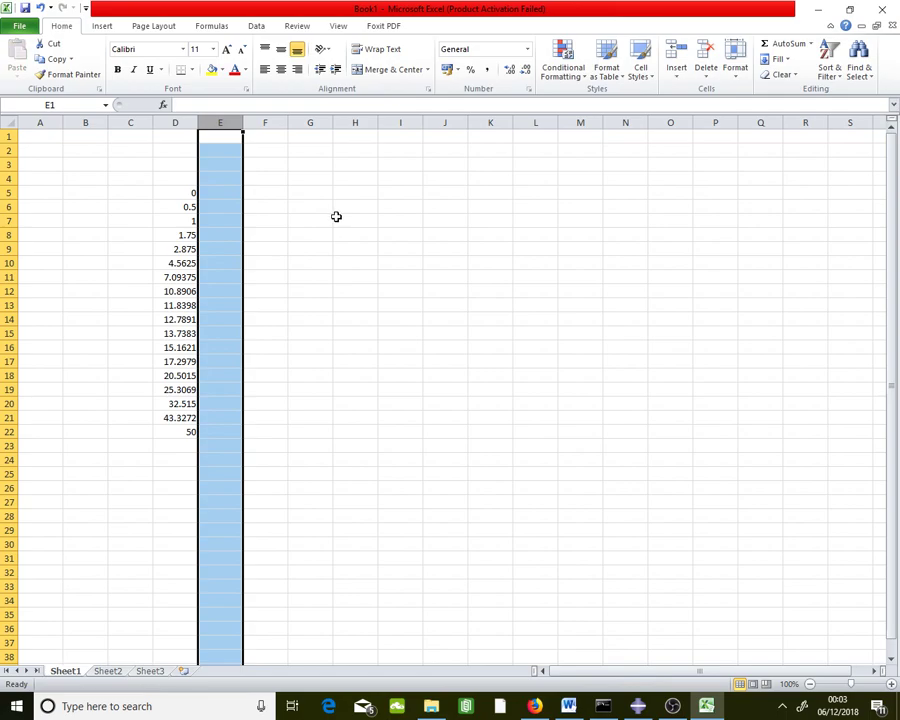
pyautogui.click(336, 216)
# Switch to Abaqus/CAE, open the force curve for editing and copy all its Y values.
pyautogui.click(638, 706)
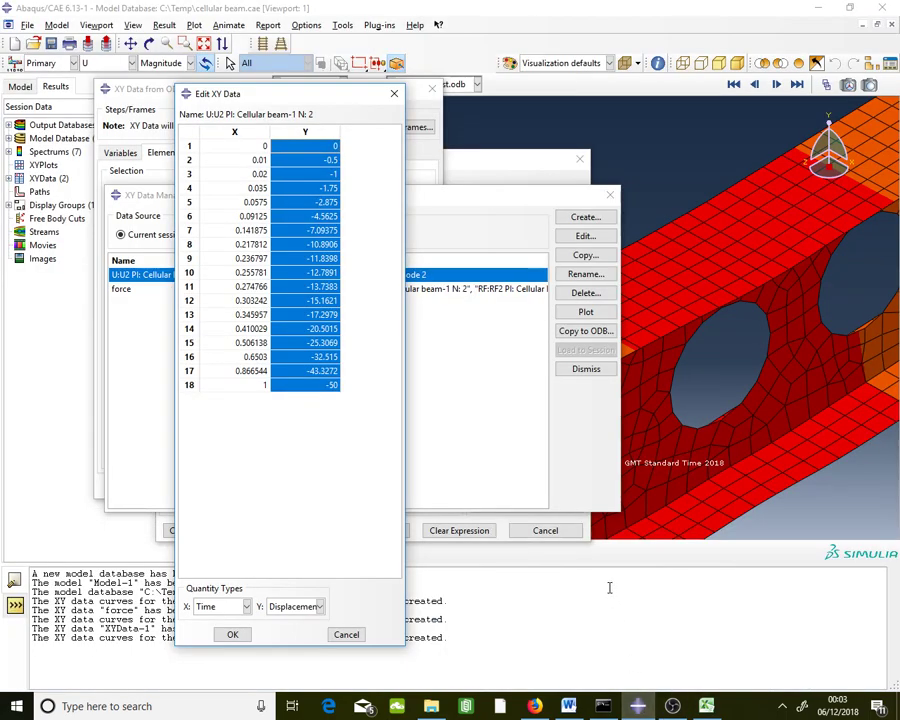
pyautogui.click(508, 432)
pyautogui.doubleClick(430, 289)
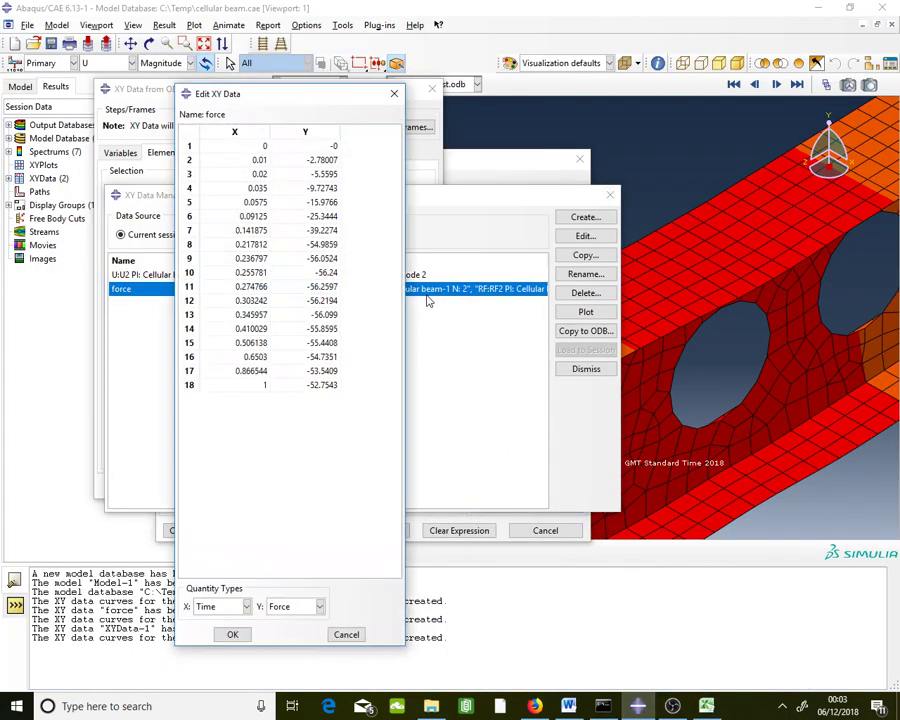
pyautogui.moveTo(340, 205); pyautogui.dragTo(338, 386)
pyautogui.rightClick(294, 386)
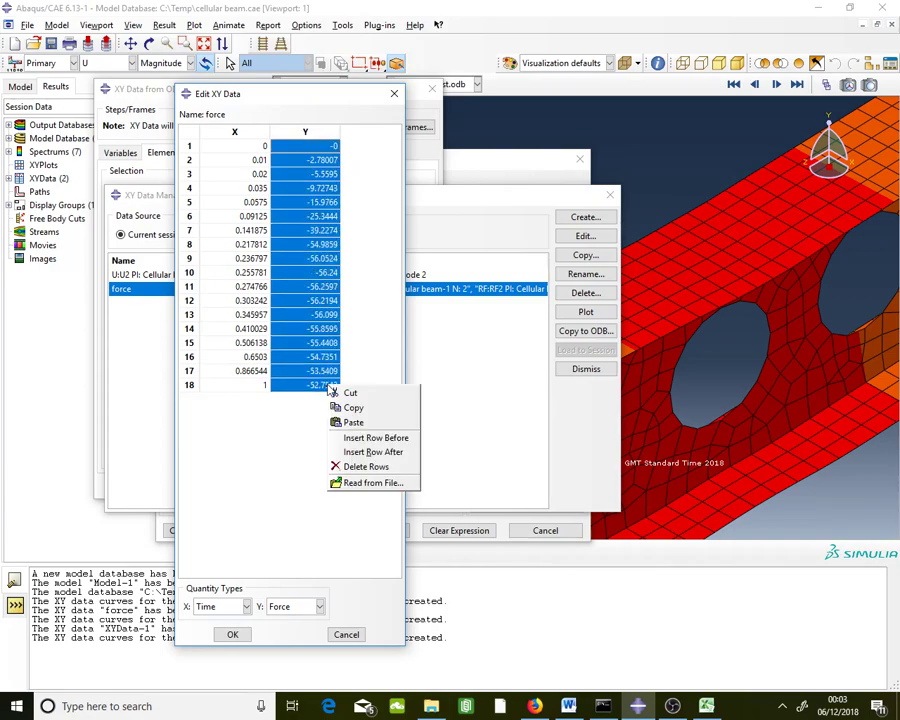
pyautogui.click(338, 406)
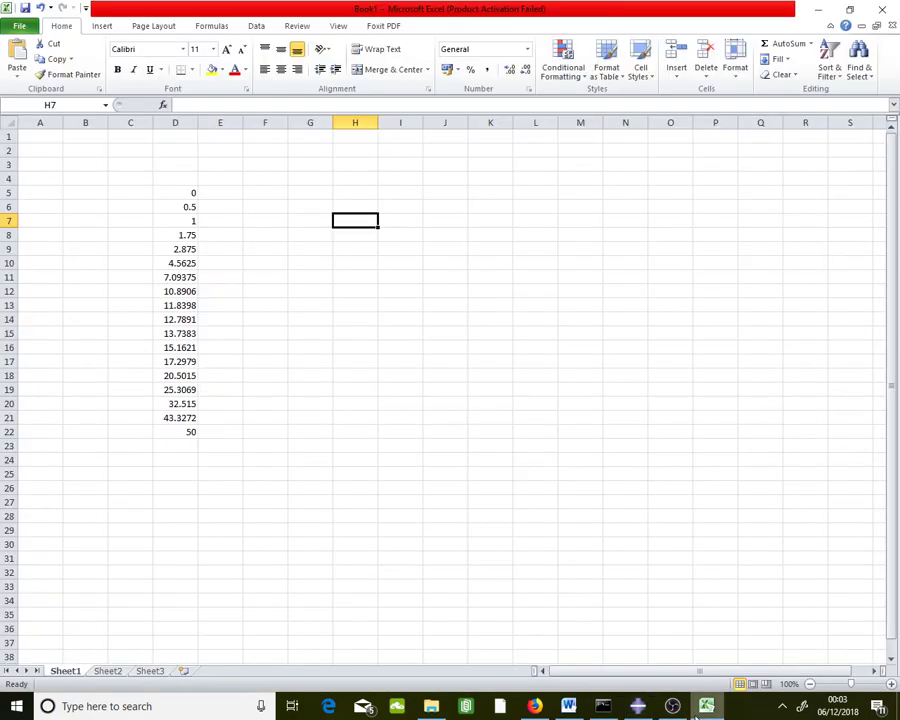
# Switch to Excel and paste the force values starting at cell F5.
pyautogui.hotkey('alt', 'Tab')
pyautogui.rightClick(214, 193)
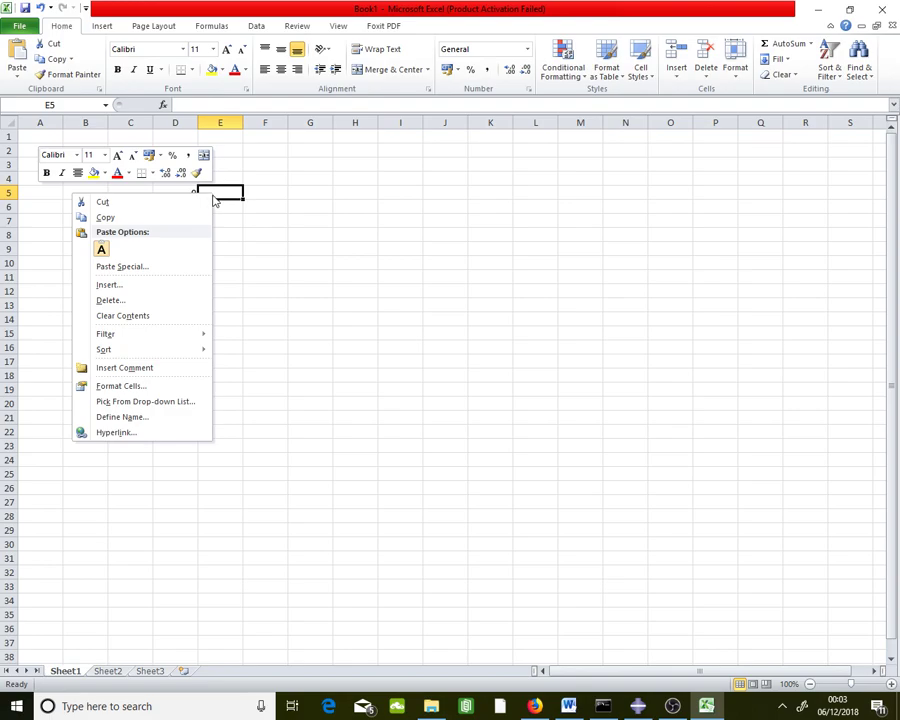
pyautogui.rightClick(280, 197)
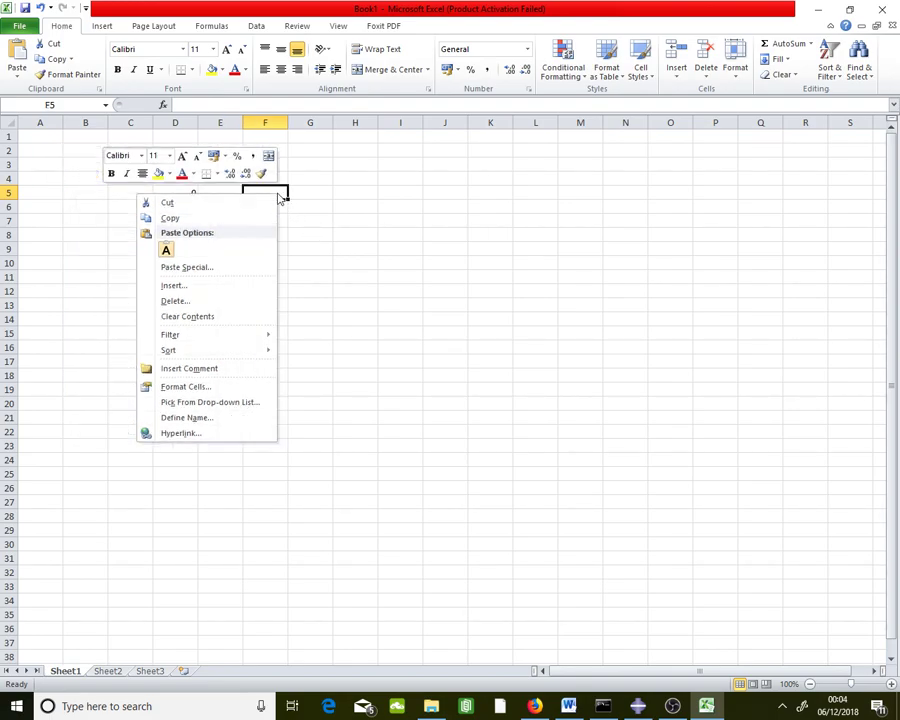
pyautogui.click(167, 251)
# Reverse the force signs with the formula =F5*-1 in E5, filled down to E22.
pyautogui.click(235, 192)
pyautogui.write('=')
pyautogui.click(268, 192)
pyautogui.write('*')
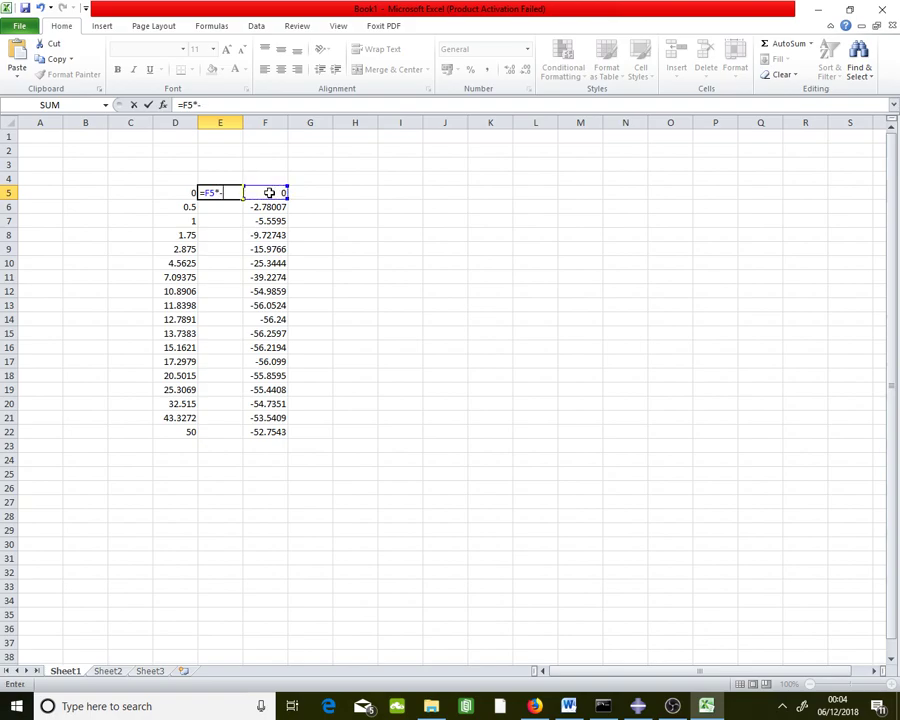
pyautogui.write('-1')
pyautogui.press('Return')
pyautogui.click(236, 192)
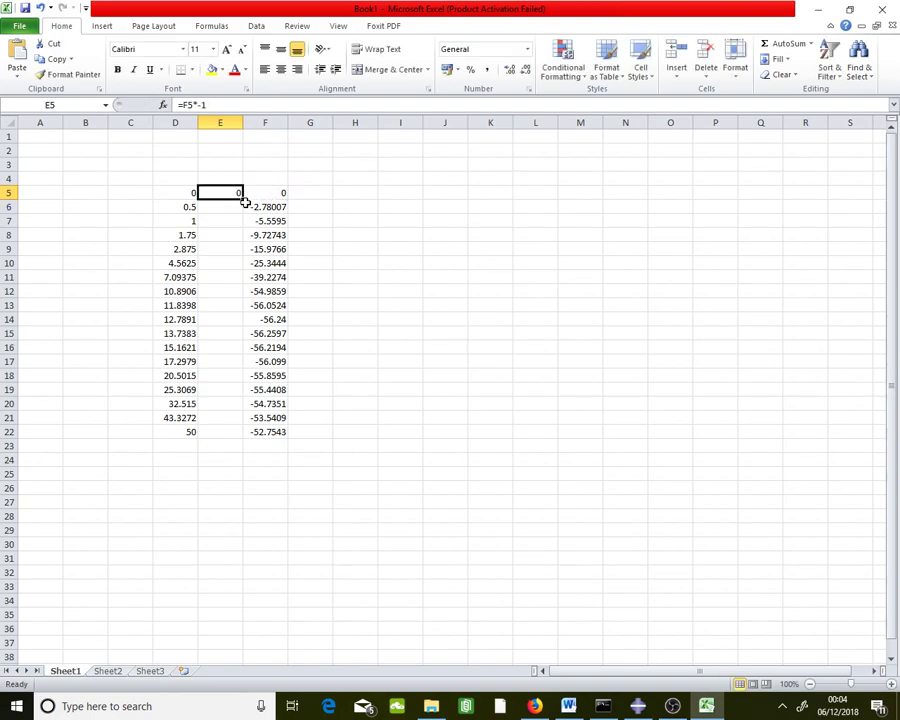
pyautogui.moveTo(243, 202); pyautogui.dragTo(243, 438)
# Replace the formulas in E5:E22 with their pasted values and clear the original force data in column F.
pyautogui.rightClick(233, 415)
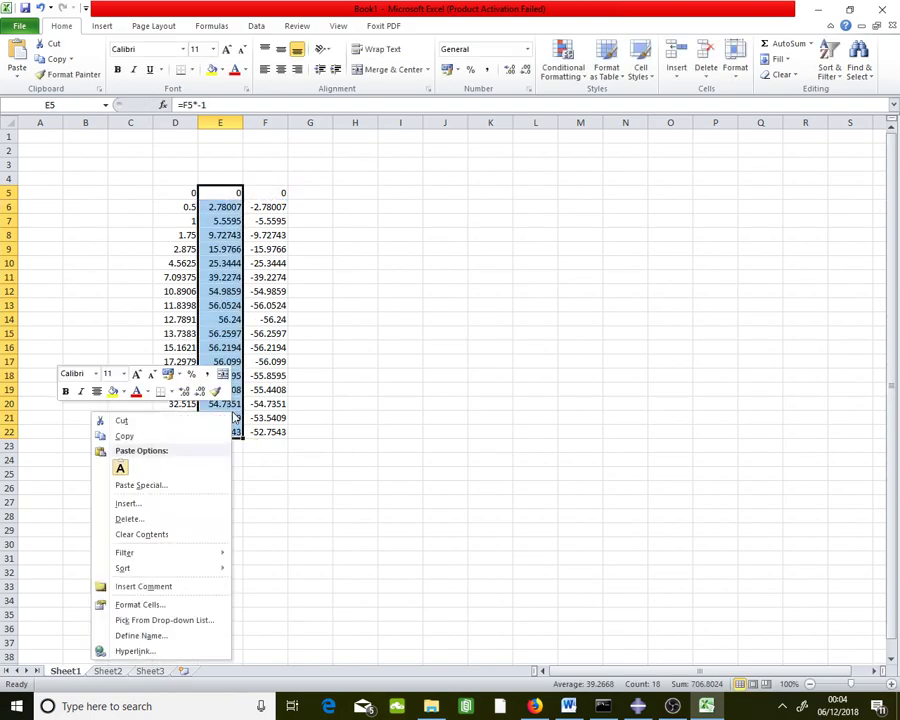
pyautogui.click(169, 439)
pyautogui.click(234, 193)
pyautogui.rightClick(232, 195)
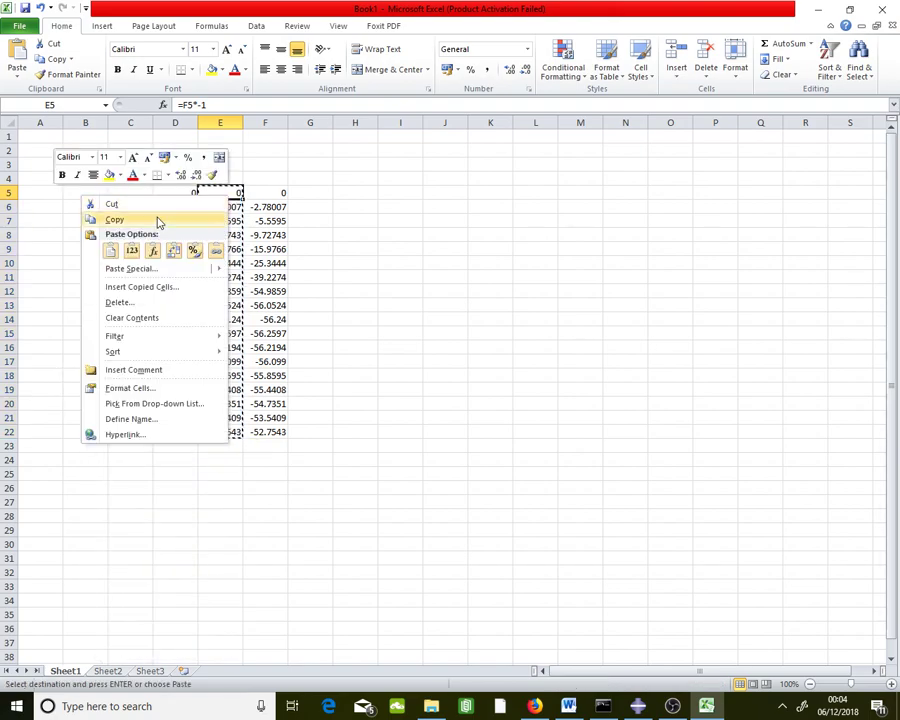
pyautogui.click(134, 251)
pyautogui.click(271, 132)
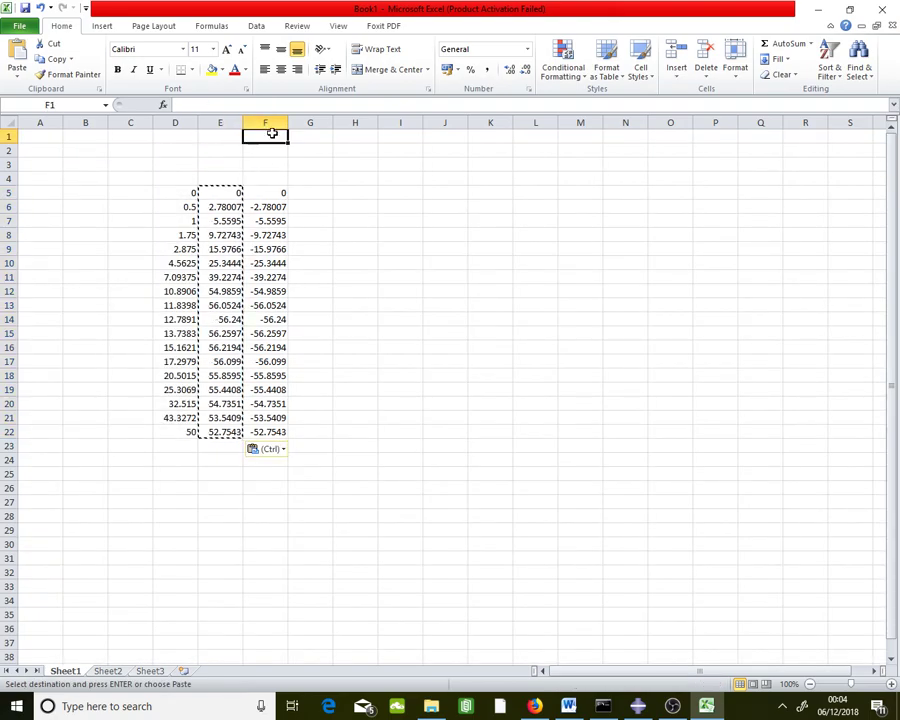
pyautogui.click(277, 122)
pyautogui.press('Delete')
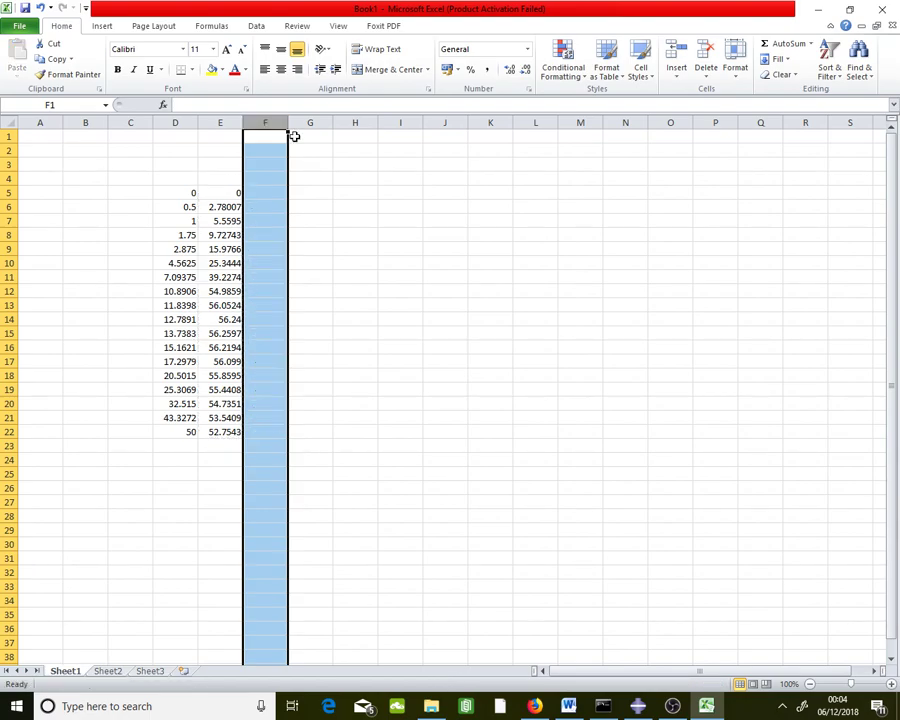
pyautogui.click(293, 135)
# Plot D5:E22 as a scatter chart with smooth lines, then position and enlarge it beside the data across columns G to P.
pyautogui.moveTo(193, 194); pyautogui.dragTo(241, 432)
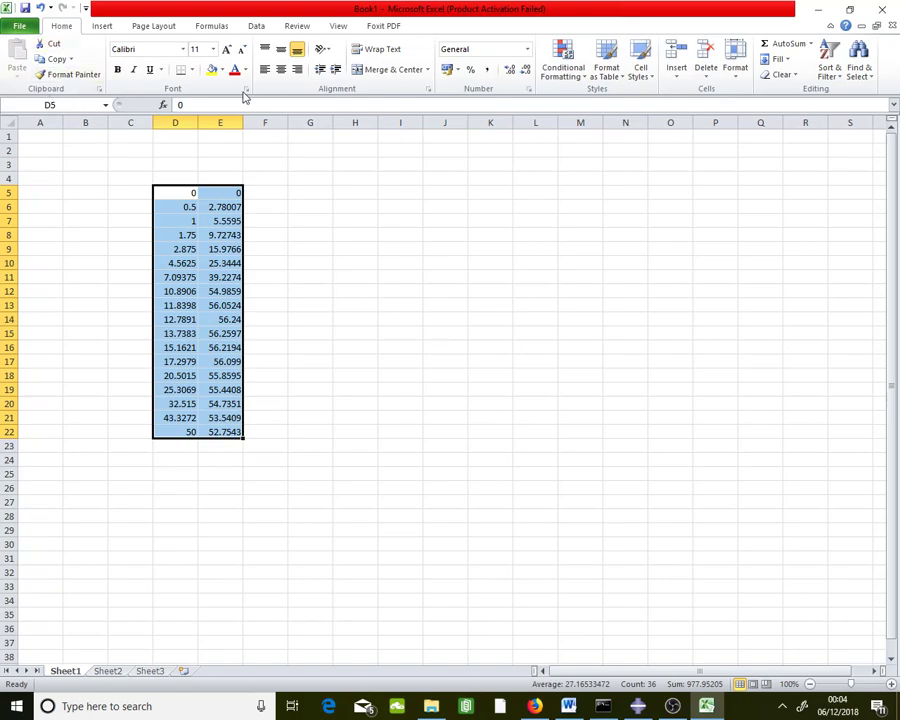
pyautogui.scroll(-1, 335, 66)
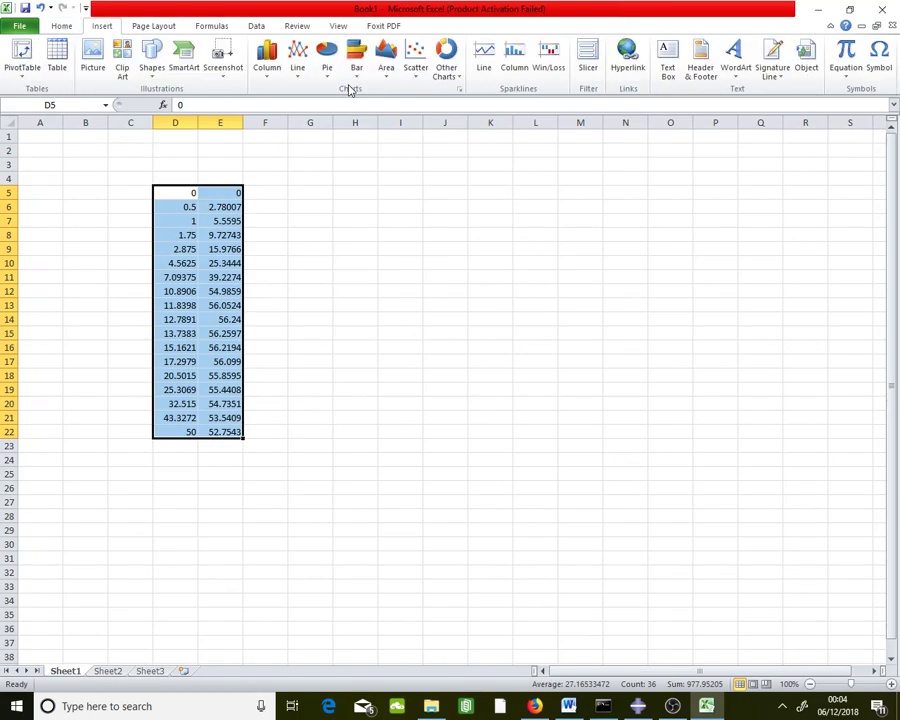
pyautogui.click(416, 70)
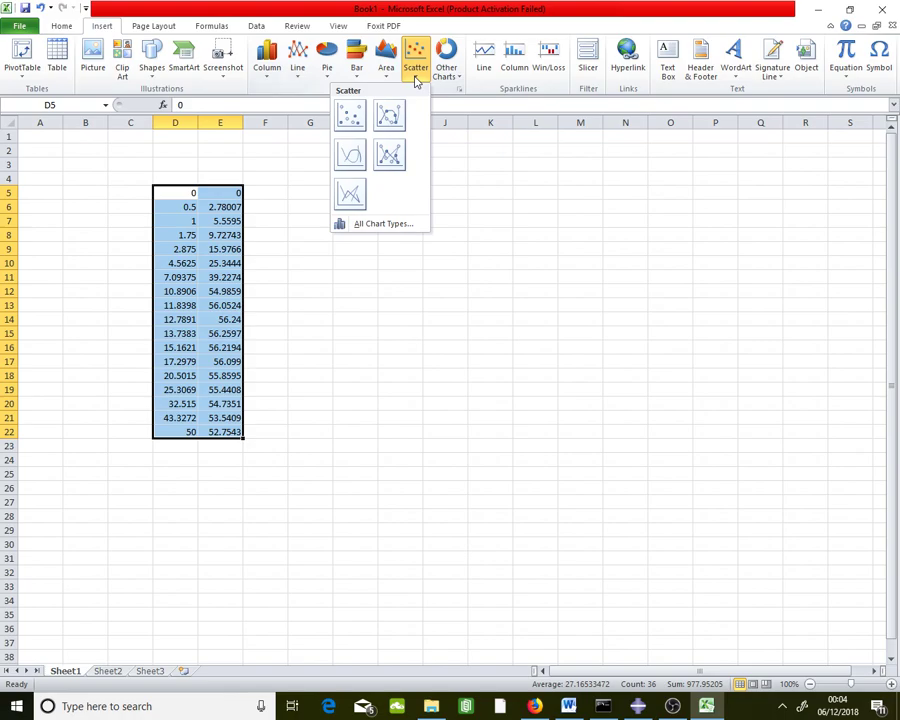
pyautogui.click(362, 153)
pyautogui.moveTo(592, 356); pyautogui.dragTo(596, 202)
pyautogui.moveTo(628, 347); pyautogui.dragTo(728, 415)
pyautogui.click(766, 277)
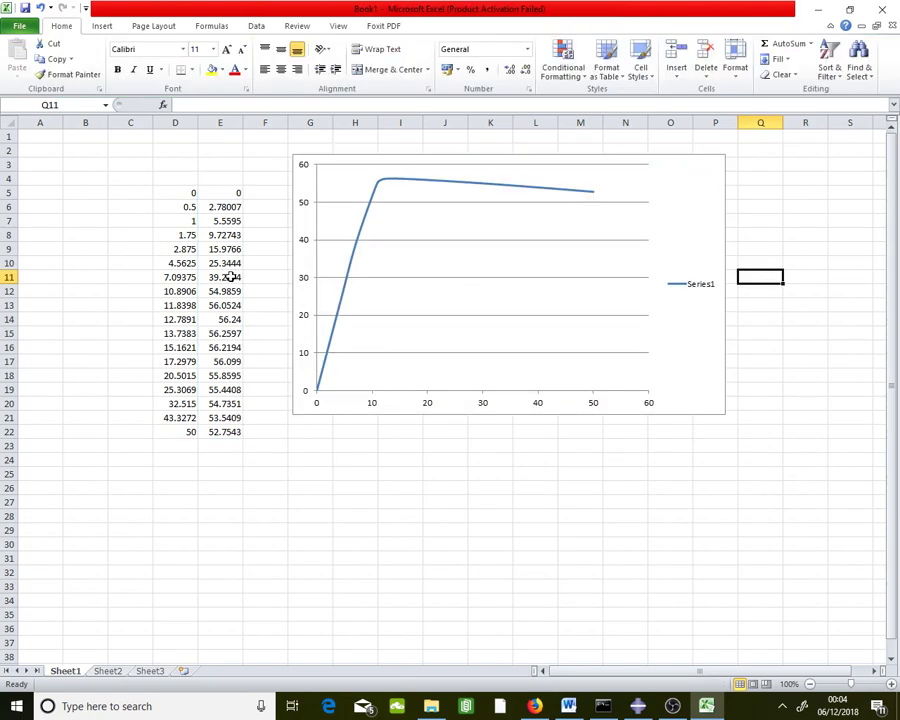
# Inspect the curve's peak and highlight the matching displacement and force pair in D15:E15 with a yellow fill.
pyautogui.click(382, 186)
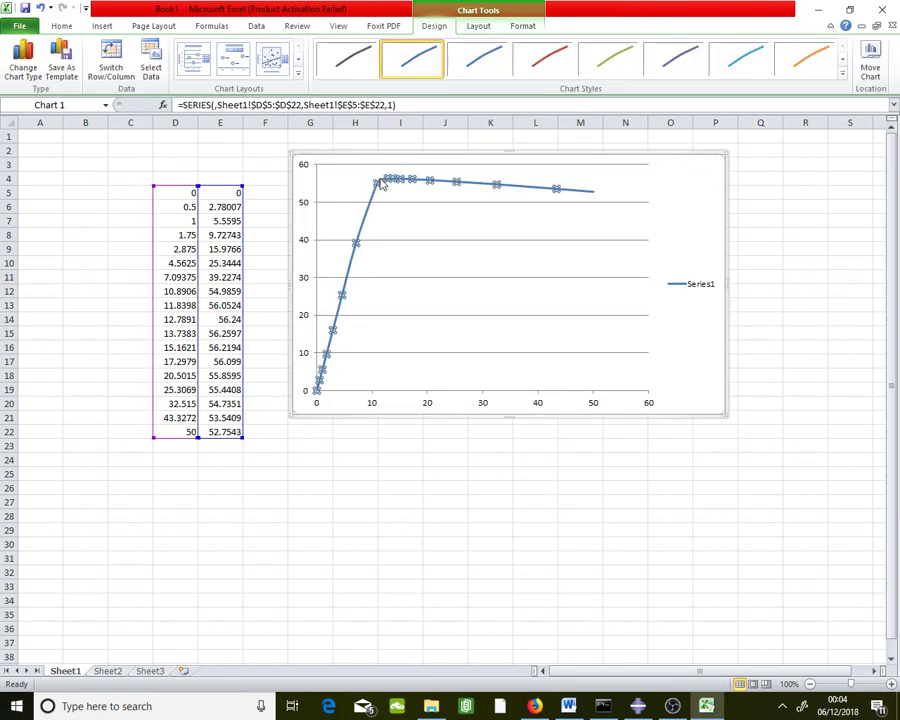
pyautogui.click(258, 276)
pyautogui.moveTo(226, 305)
pyautogui.mouseDown()
pyautogui.moveTo(189, 300)
pyautogui.moveTo(226, 305)
pyautogui.mouseUp()
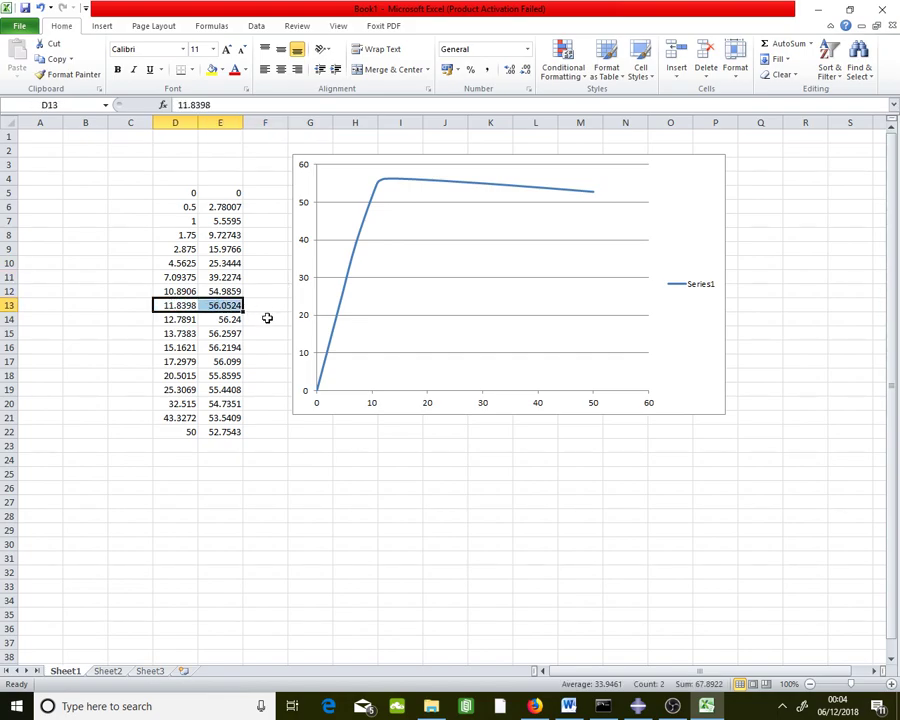
pyautogui.click(182, 335)
pyautogui.moveTo(182, 335); pyautogui.dragTo(210, 333)
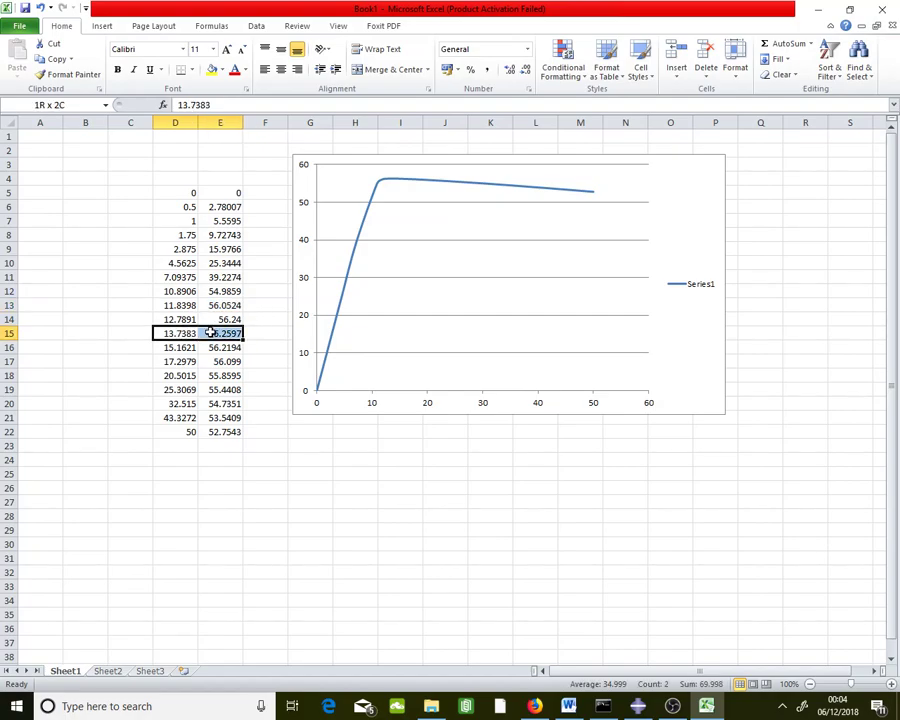
pyautogui.click(212, 69)
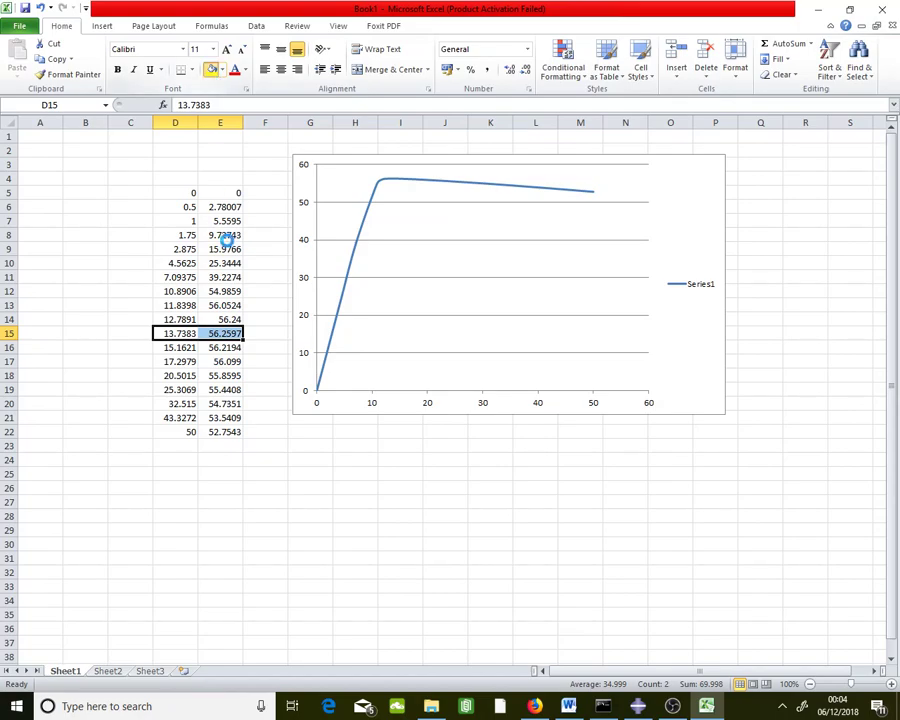
pyautogui.click(228, 235)
pyautogui.moveTo(228, 240); pyautogui.dragTo(228, 244)
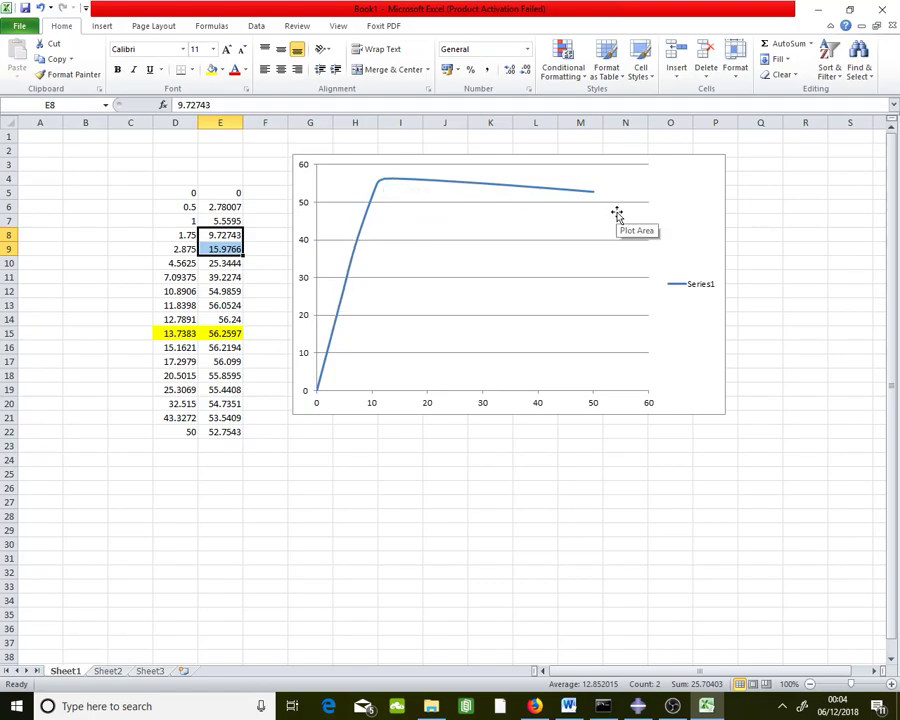
pyautogui.click(508, 559)
pyautogui.click(561, 475)
pyautogui.click(500, 474)
pyautogui.click(540, 474)
# Switch to Abaqus/CAE, close the force data editor without changes and delete both the U2 and force XY data curves.
pyautogui.click(630, 706)
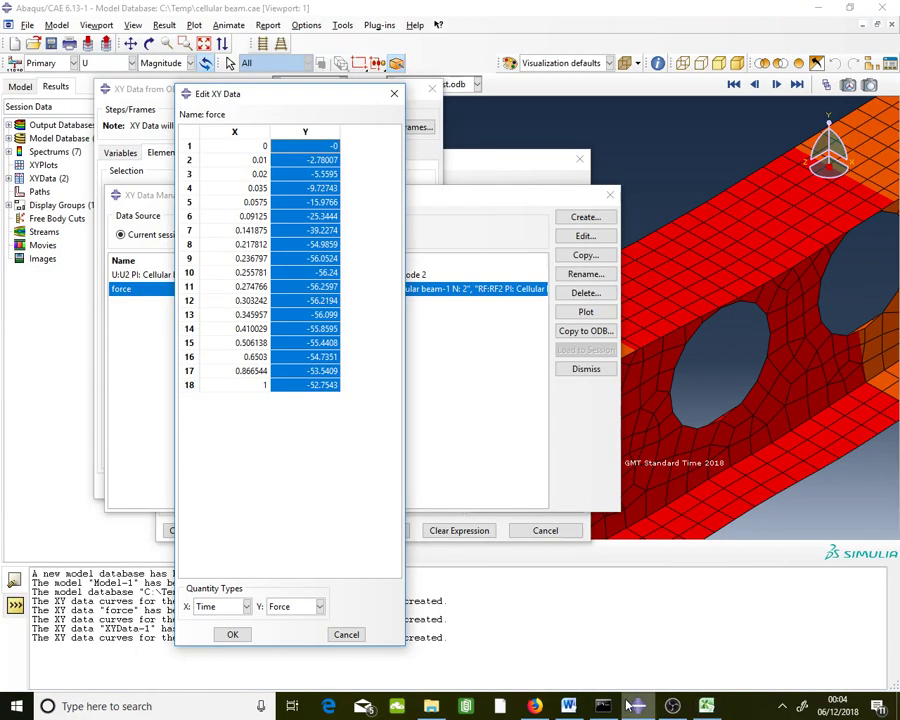
pyautogui.click(394, 94)
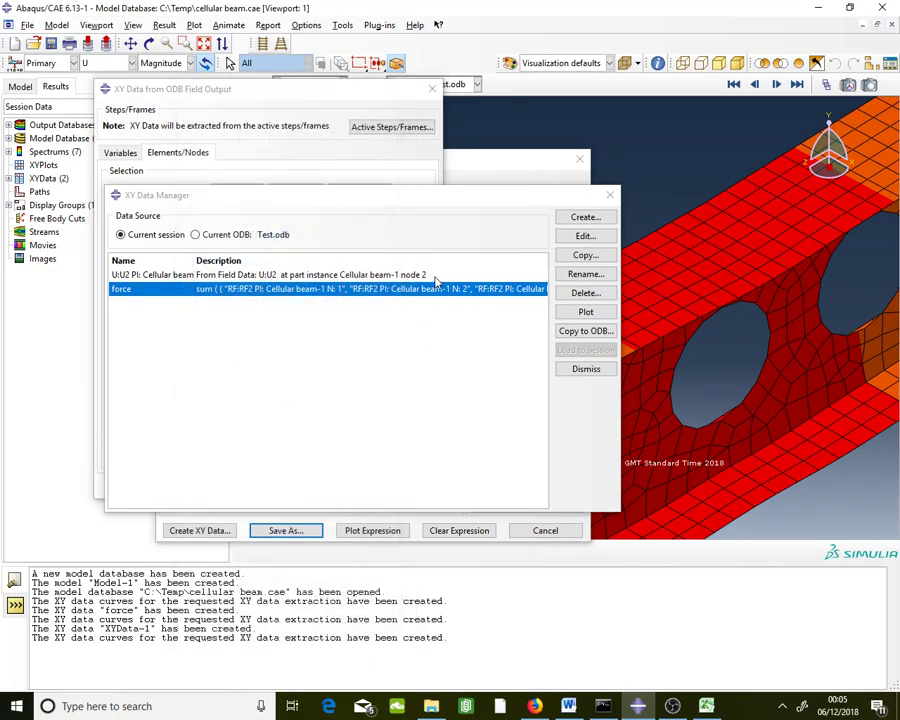
pyautogui.keyDown('ctrl'); pyautogui.click(432, 274); pyautogui.keyUp('ctrl')
pyautogui.click(586, 293)
pyautogui.click(412, 369)
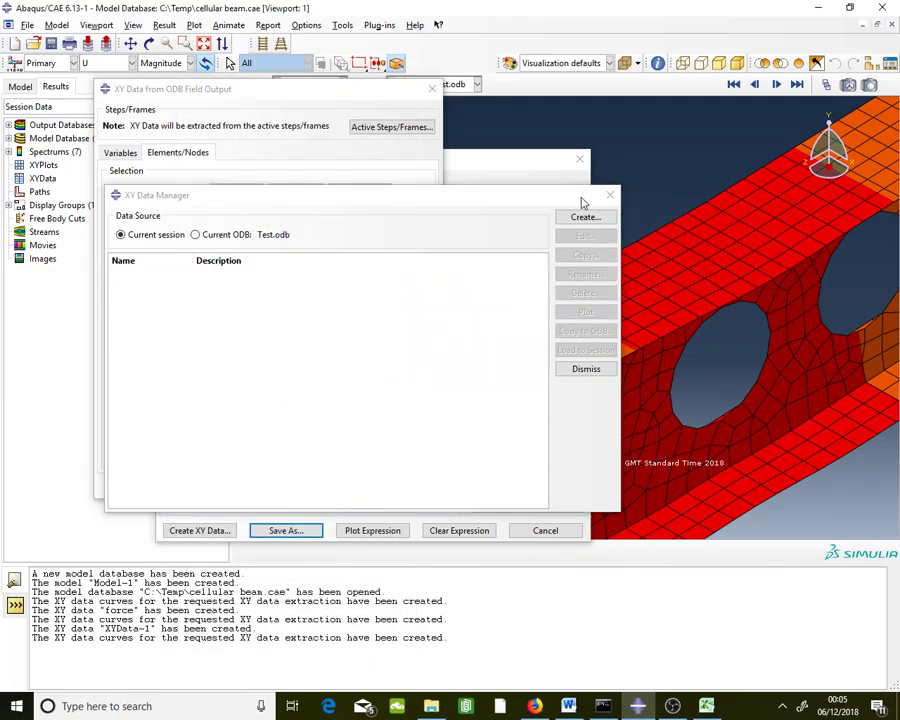
# Close the remaining XY data dialogs and change to the Job module, leaving only the beam model in view.
pyautogui.click(610, 195)
pyautogui.click(434, 89)
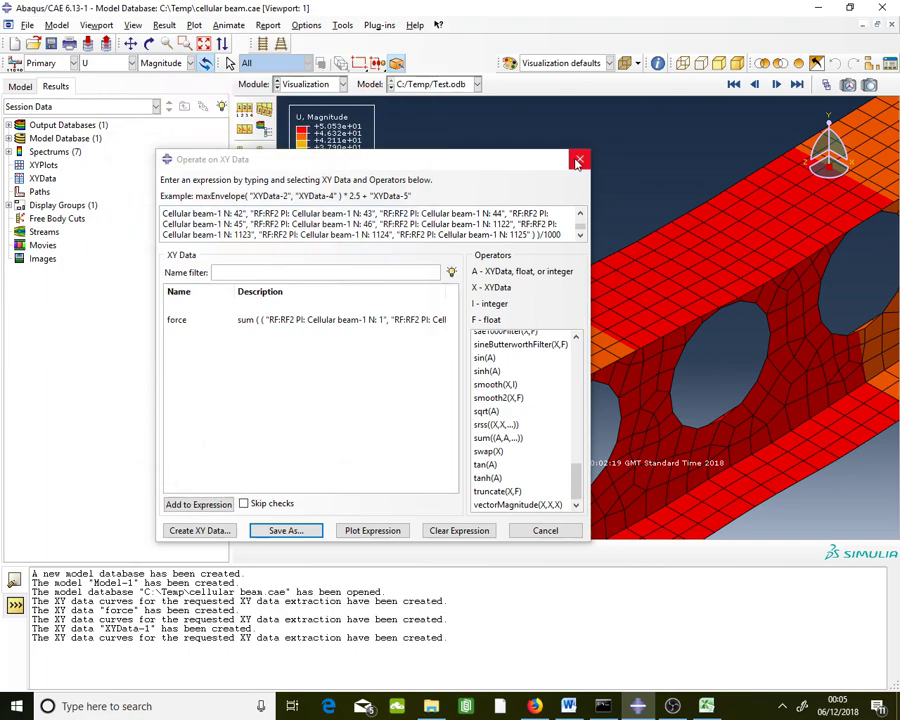
pyautogui.click(579, 159)
pyautogui.click(295, 84)
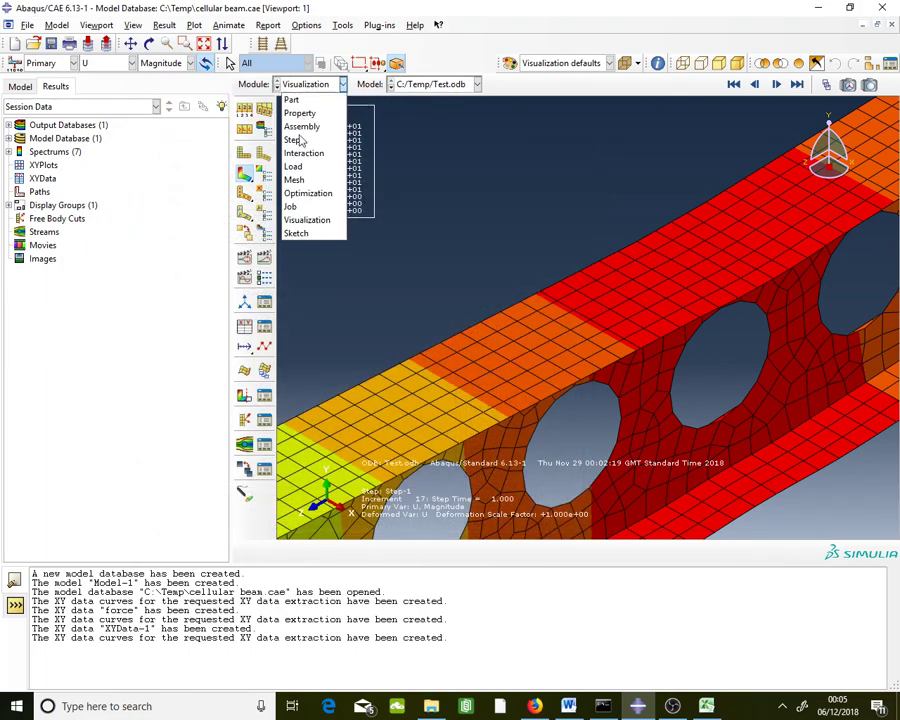
pyautogui.click(291, 206)
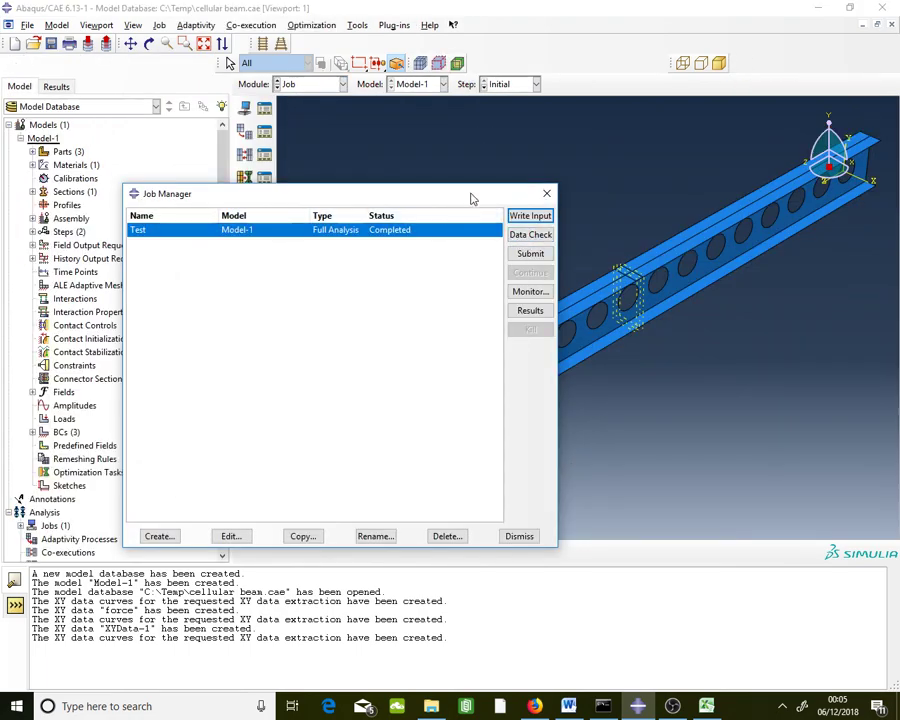
pyautogui.click(546, 193)
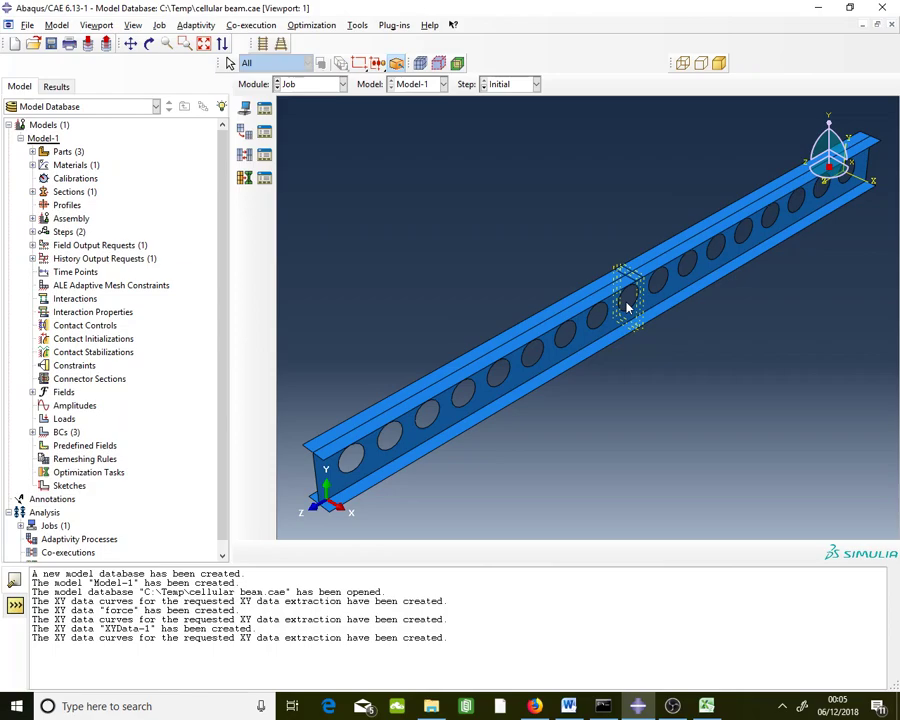
pyautogui.keyDown('ctrl'); pyautogui.keyDown('alt'); pyautogui.moveTo(627, 308); pyautogui.dragTo(611, 313); pyautogui.keyUp('alt'); pyautogui.keyUp('ctrl')
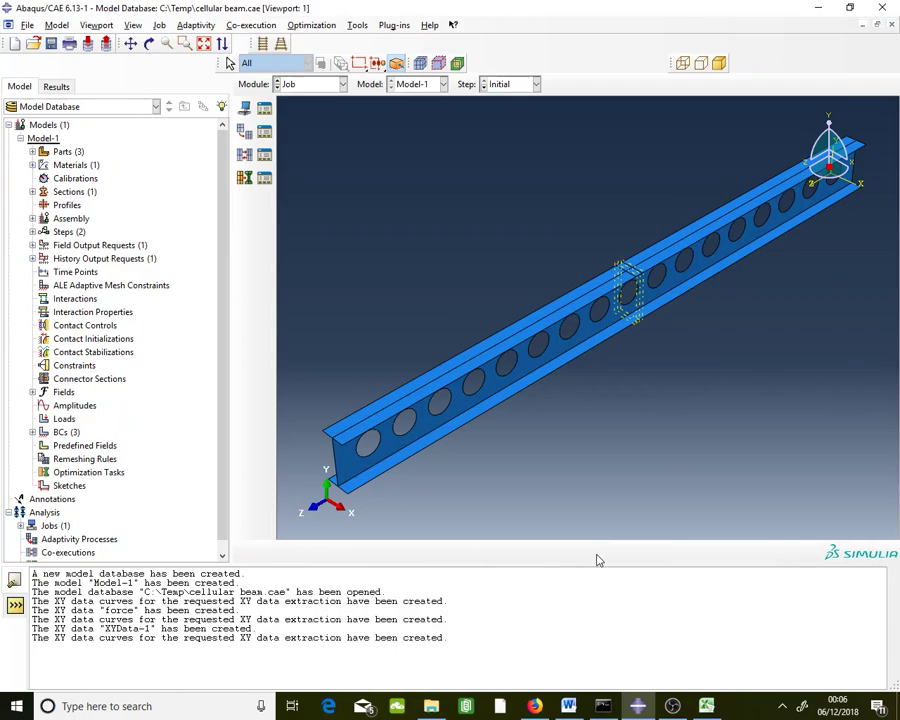
# Switch to Paint and draw a thick vertical straight line near the middle of the canvas.
pyautogui.press('super')
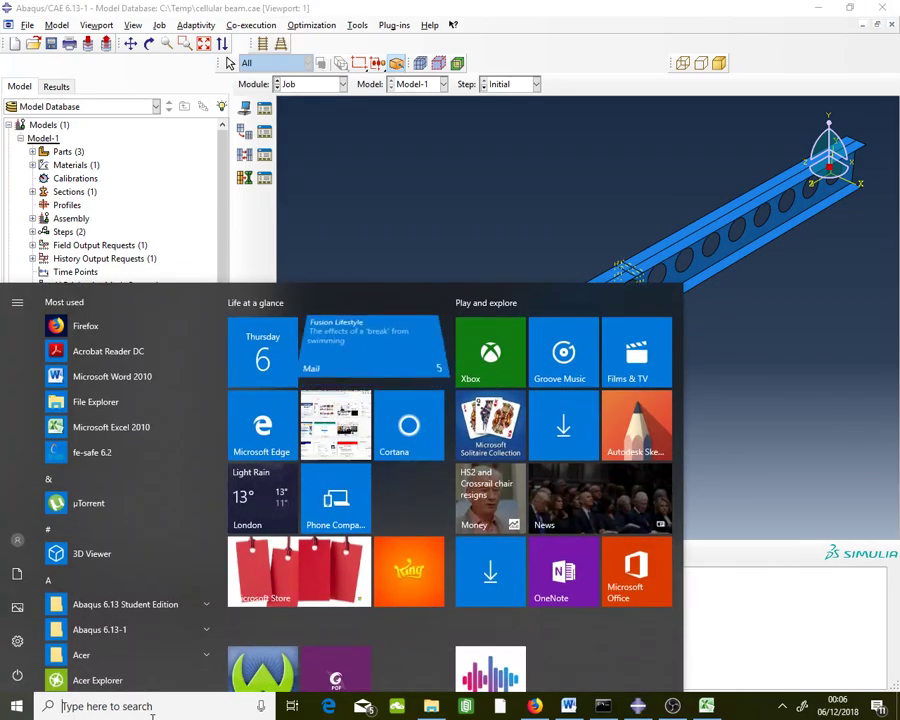
pyautogui.write('pain')
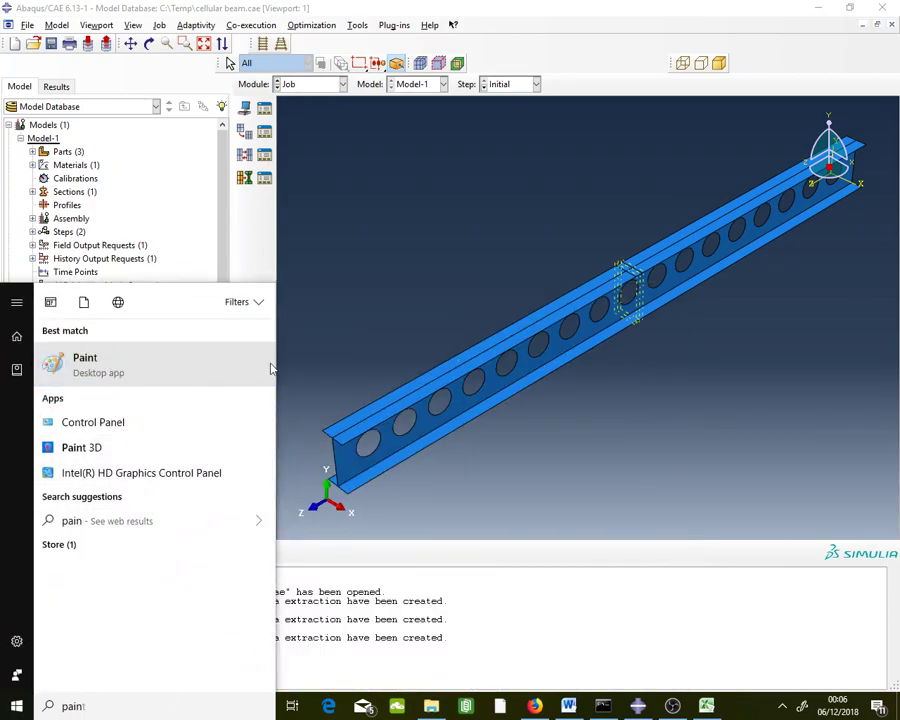
pyautogui.click(200, 366)
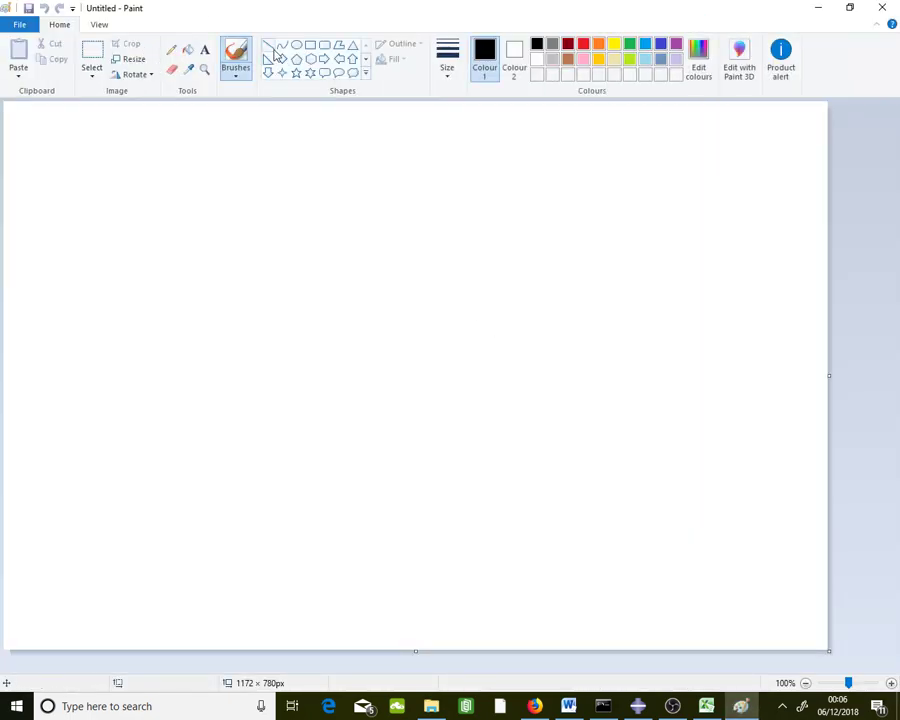
pyautogui.click(268, 45)
pyautogui.moveTo(420, 257); pyautogui.dragTo(420, 437)
pyautogui.click(539, 430)
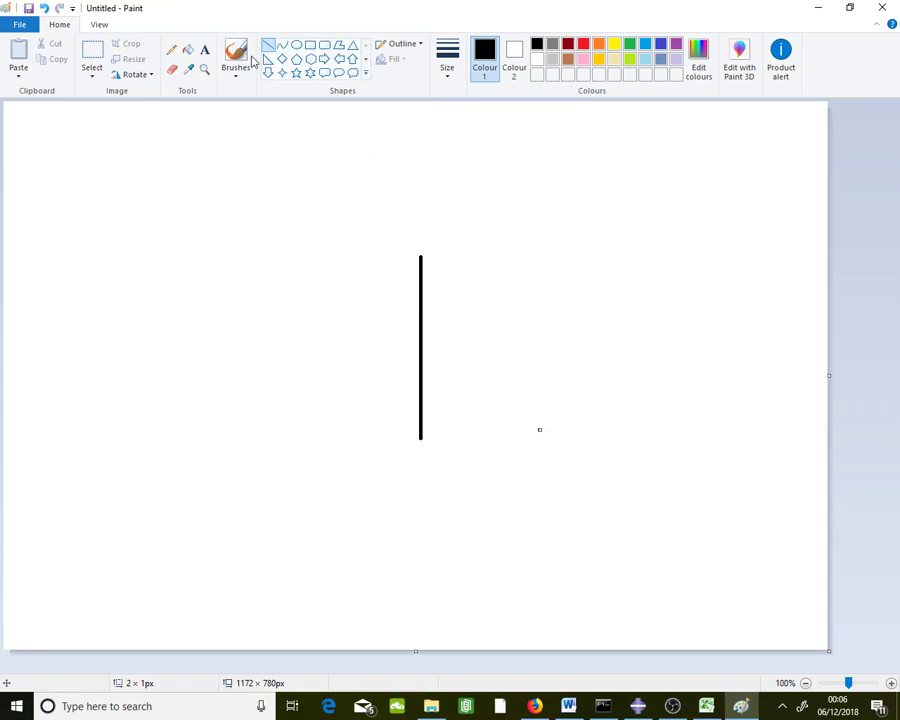
# Draw a downward load arrow above the vertical line using the thinnest line size.
pyautogui.click(448, 76)
pyautogui.click(422, 106)
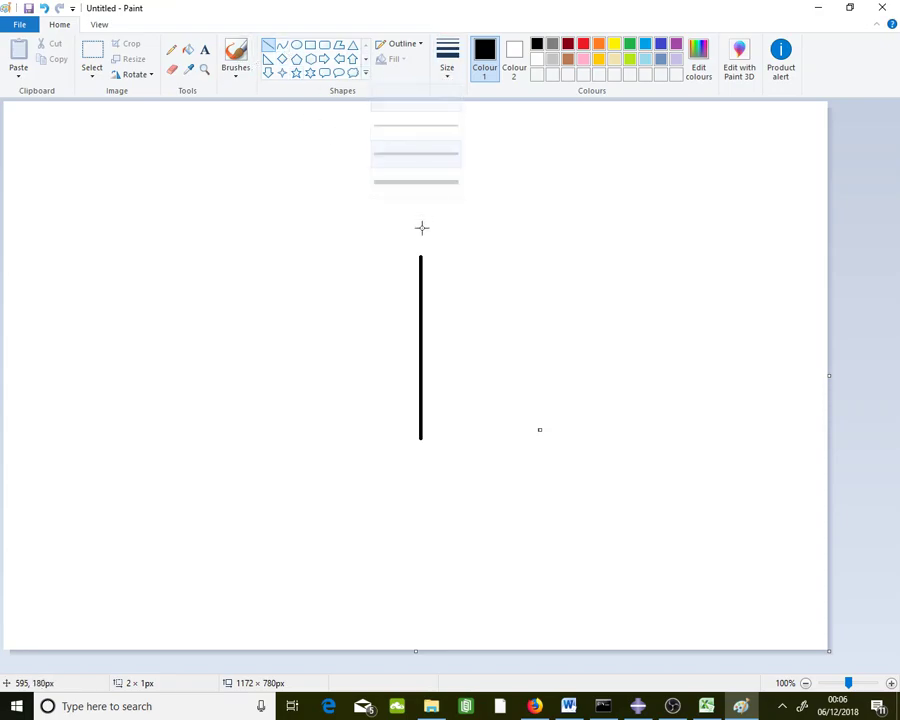
pyautogui.moveTo(421, 203)
pyautogui.mouseDown()
pyautogui.moveTo(422, 240)
pyautogui.moveTo(453, 255)
pyautogui.moveTo(416, 230)
pyautogui.mouseUp()
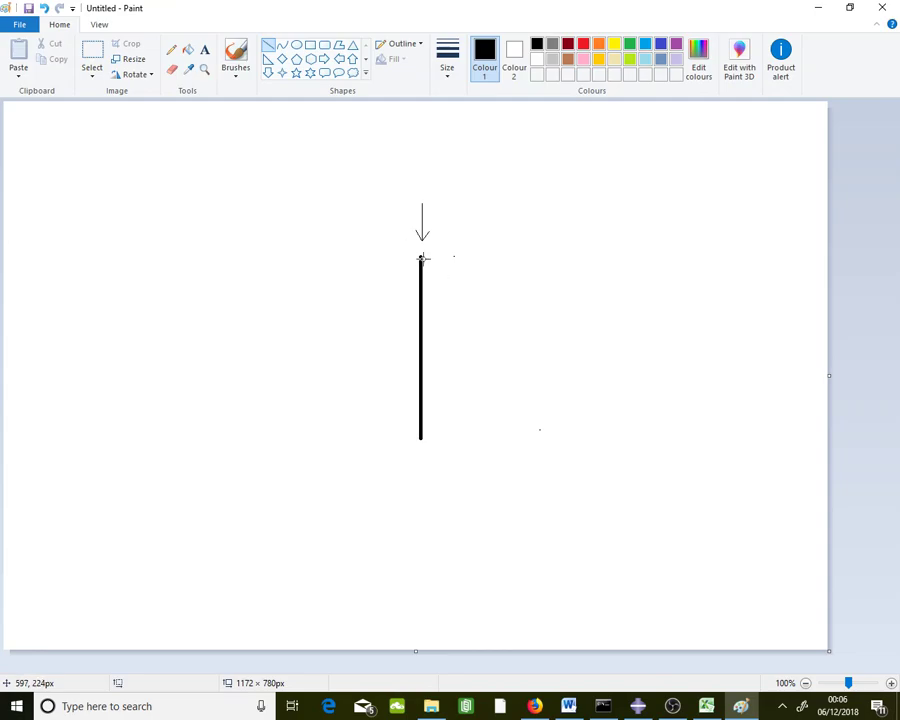
pyautogui.click(281, 46)
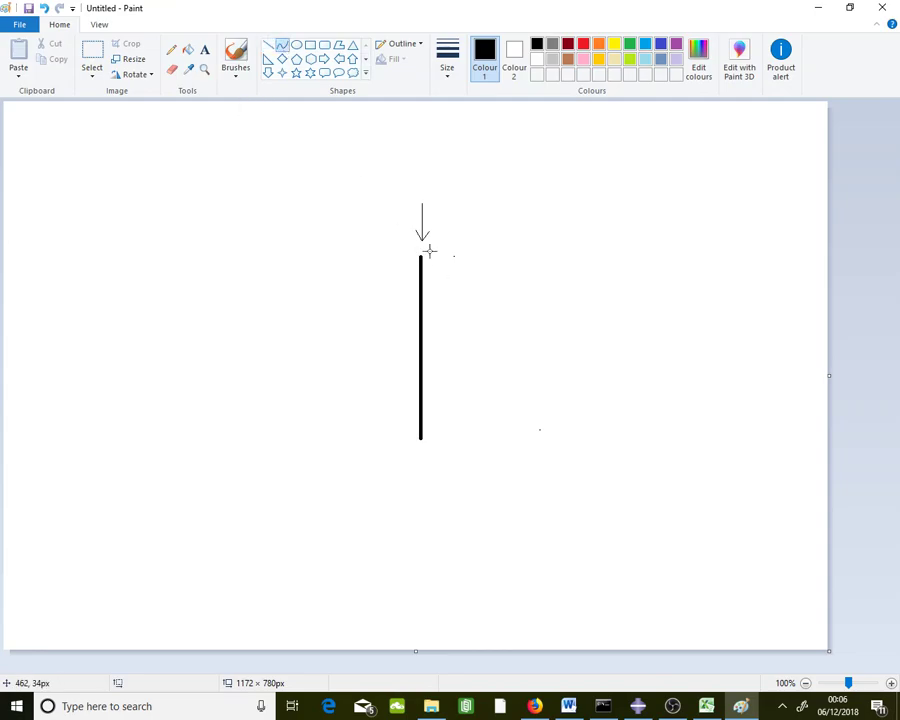
pyautogui.moveTo(421, 258); pyautogui.dragTo(543, 339)
pyautogui.hotkey('ctrl', 'z')
pyautogui.click(268, 45)
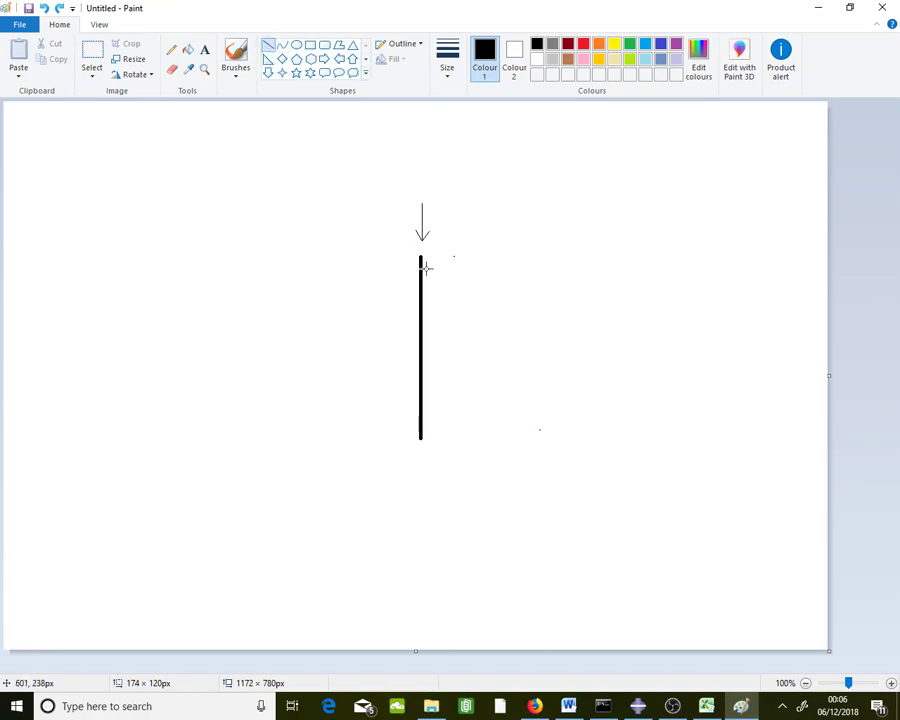
pyautogui.moveTo(421, 256)
pyautogui.mouseDown()
pyautogui.moveTo(432, 376)
pyautogui.moveTo(422, 440)
pyautogui.moveTo(455, 384)
pyautogui.moveTo(412, 444)
pyautogui.moveTo(451, 408)
pyautogui.mouseUp()
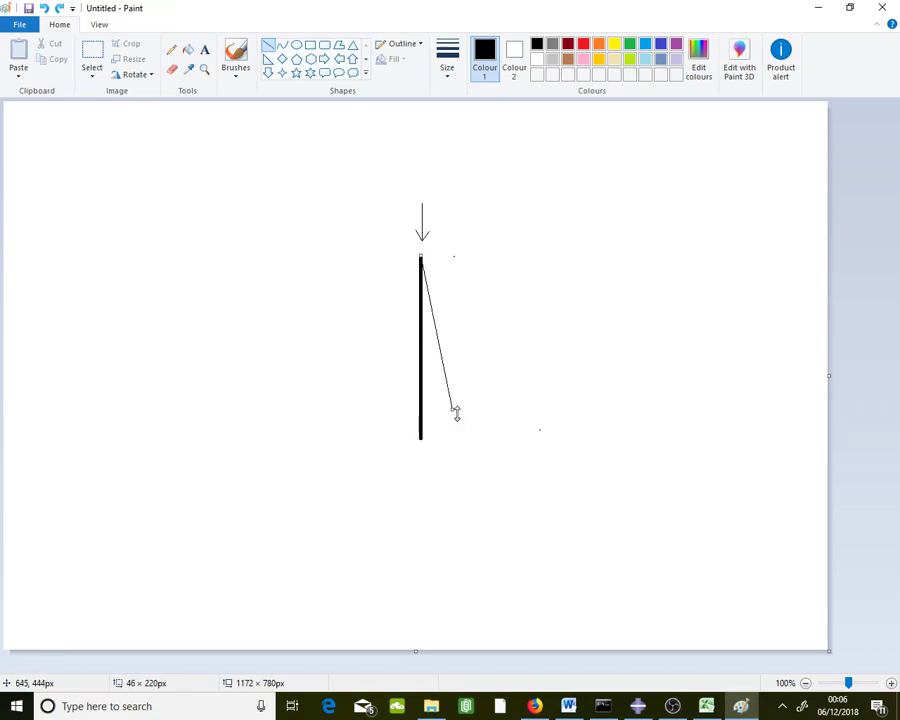
pyautogui.hotkey('ctrl', 'z')
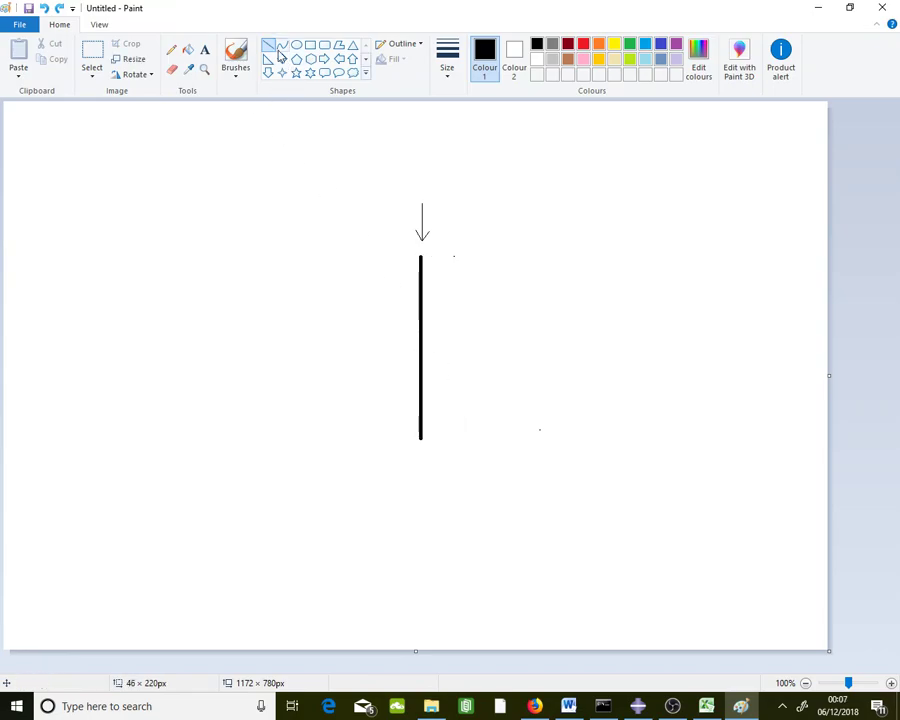
# Set the Curve tool to the third line thickness and undo the trial bowed curve drawn against the vertical line.
pyautogui.moveTo(421, 258)
pyautogui.mouseDown()
pyautogui.moveTo(421, 437)
pyautogui.moveTo(430, 438)
pyautogui.moveTo(464, 382)
pyautogui.moveTo(444, 357)
pyautogui.mouseUp()
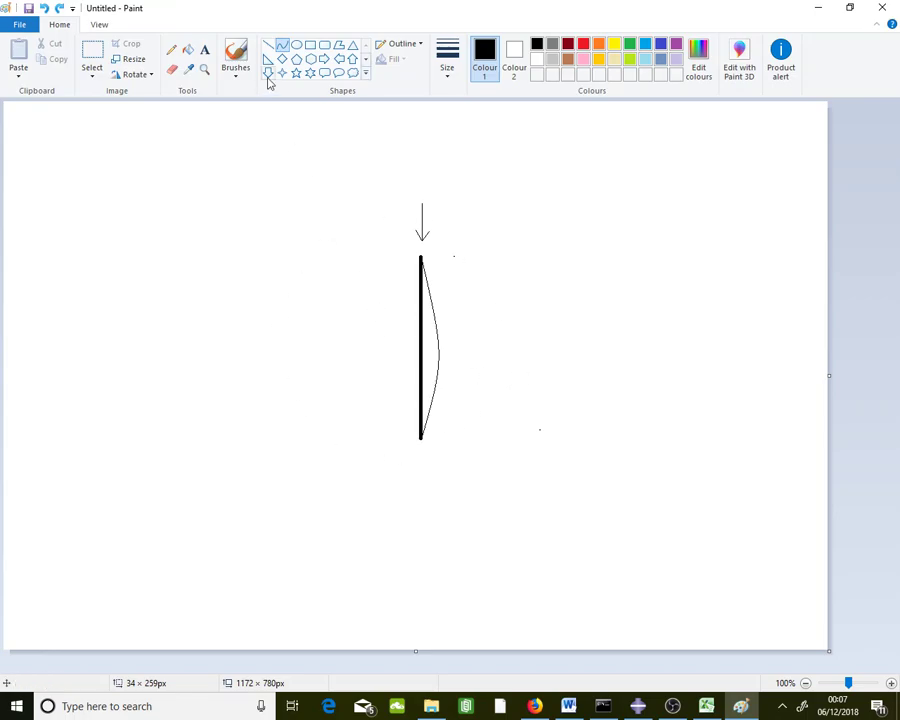
pyautogui.click(282, 46)
pyautogui.click(449, 76)
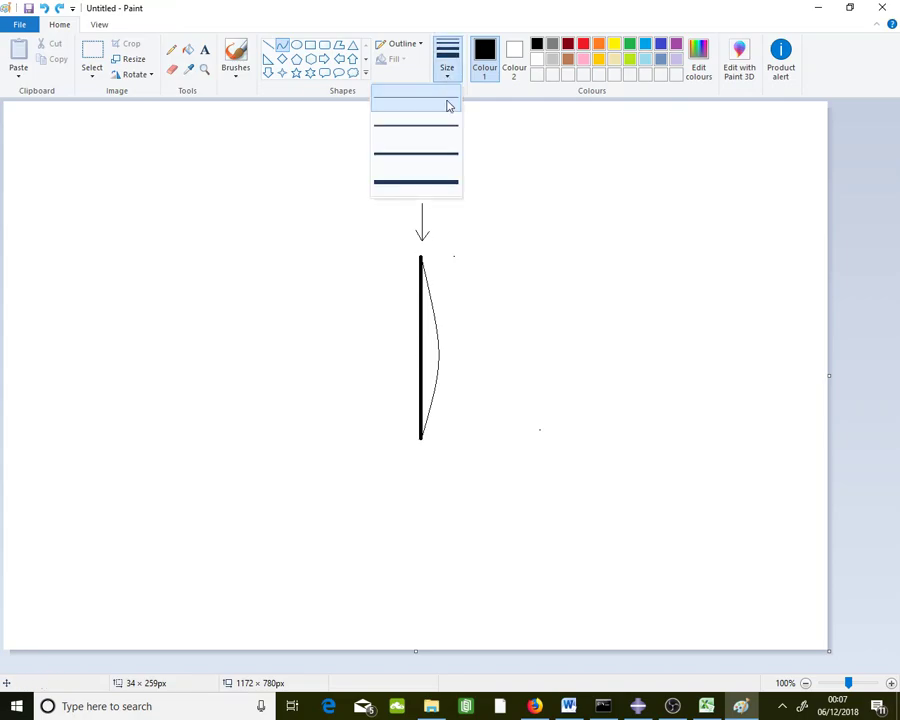
pyautogui.click(446, 158)
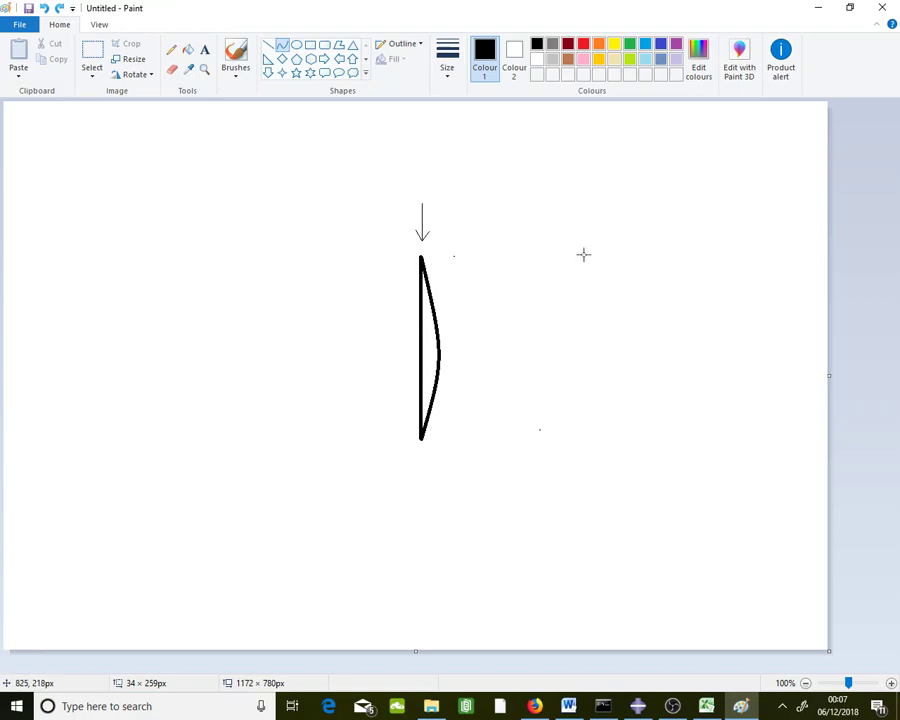
pyautogui.moveTo(596, 254); pyautogui.dragTo(600, 256)
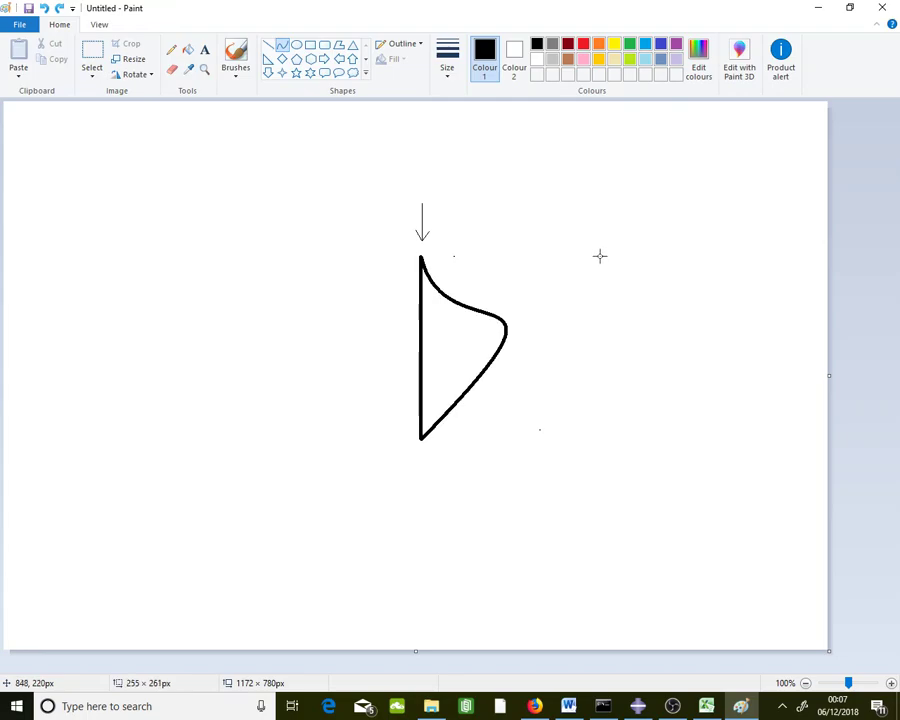
pyautogui.click(666, 305)
pyautogui.hotkey('ctrl', 'z')
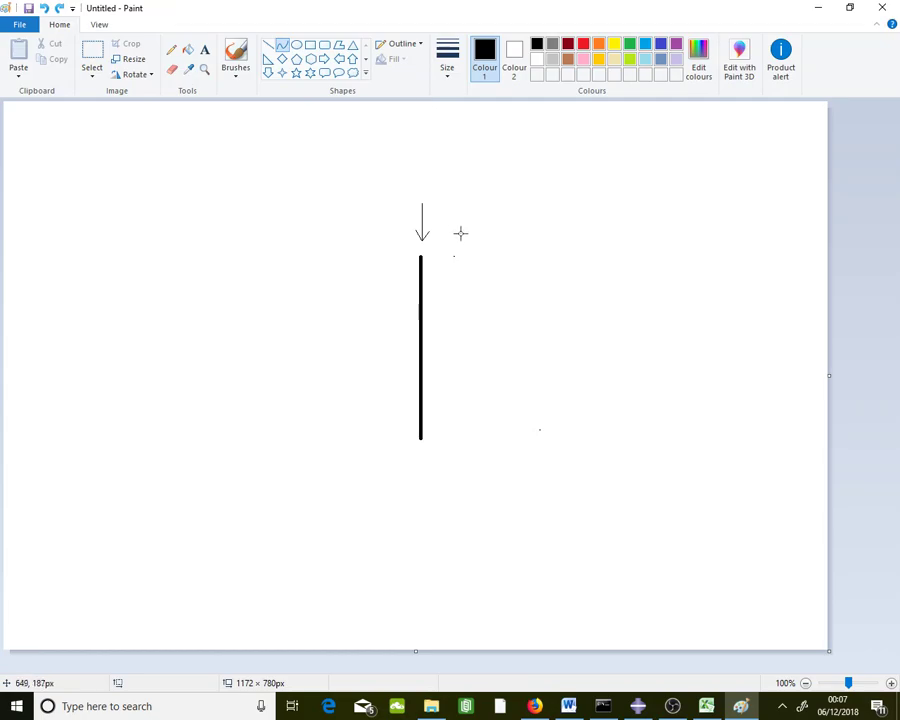
# Draw a separate thick vertical curve to the right of the straight line, about 256 px tall and bowed about 18 px to the right.
pyautogui.click(584, 255)
pyautogui.moveTo(584, 255); pyautogui.dragTo(584, 433)
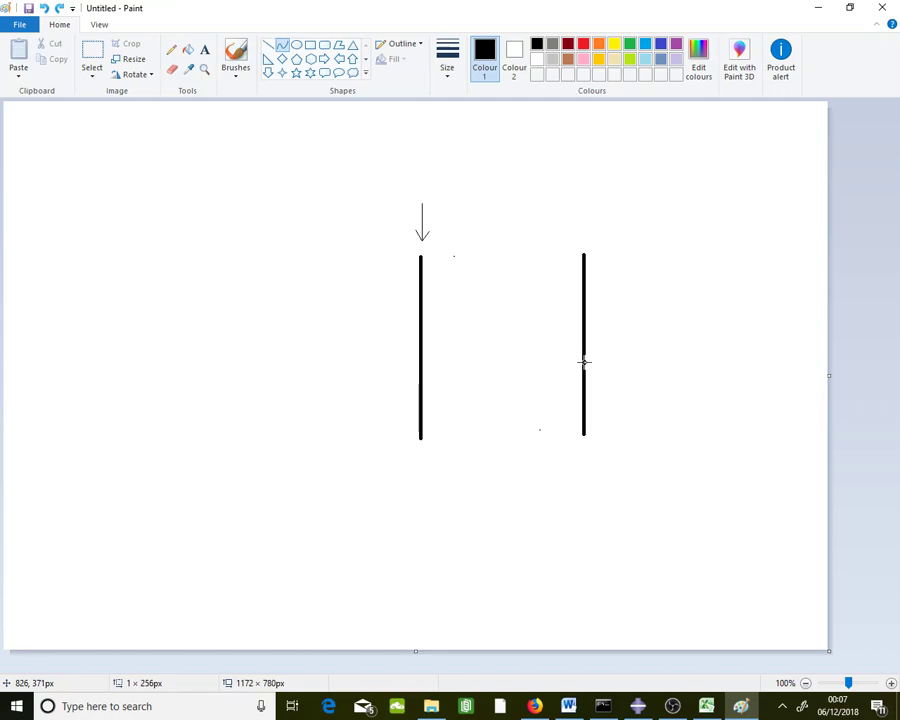
pyautogui.moveTo(584, 362)
pyautogui.mouseDown()
pyautogui.moveTo(593, 364)
pyautogui.moveTo(594, 348)
pyautogui.mouseUp()
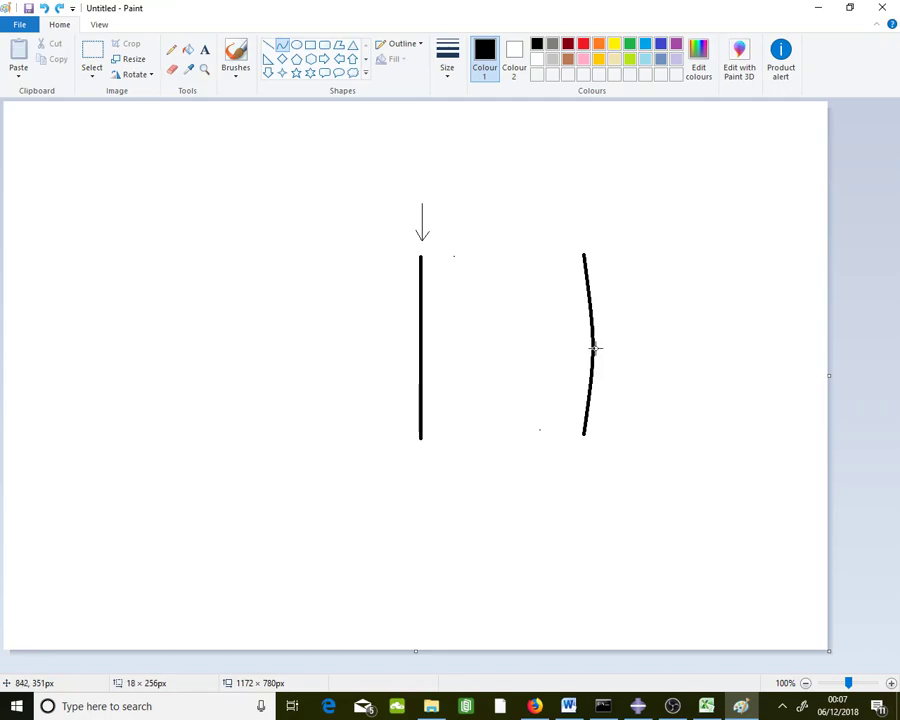
pyautogui.click(710, 406)
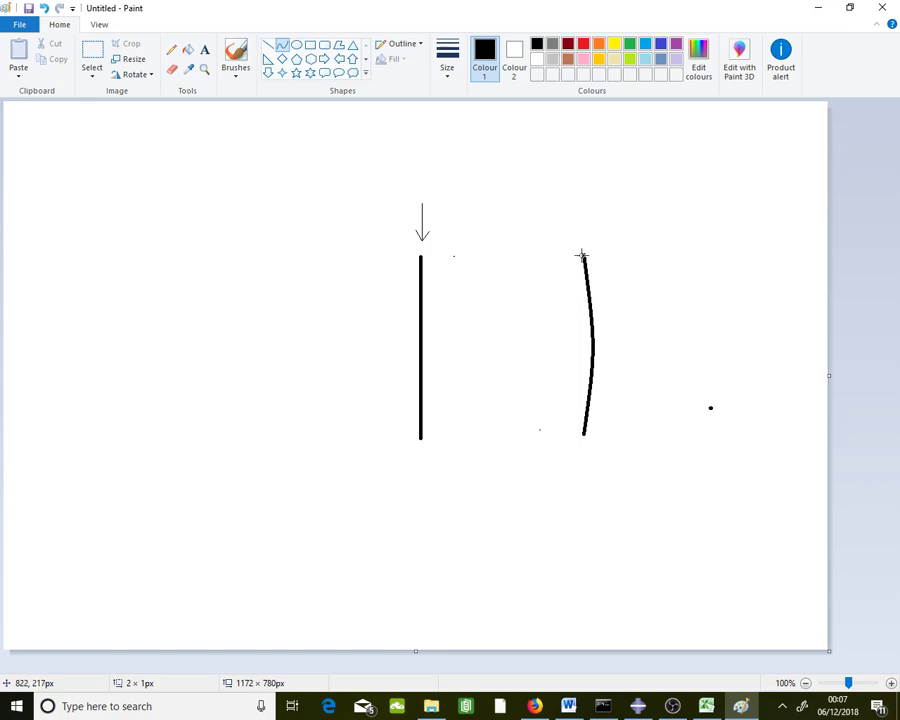
# Draw a thin straight vertical line between the bowed curve's ends and a short horizontal line across the gap at mid-height, using the thinnest line size.
pyautogui.click(268, 45)
pyautogui.click(443, 75)
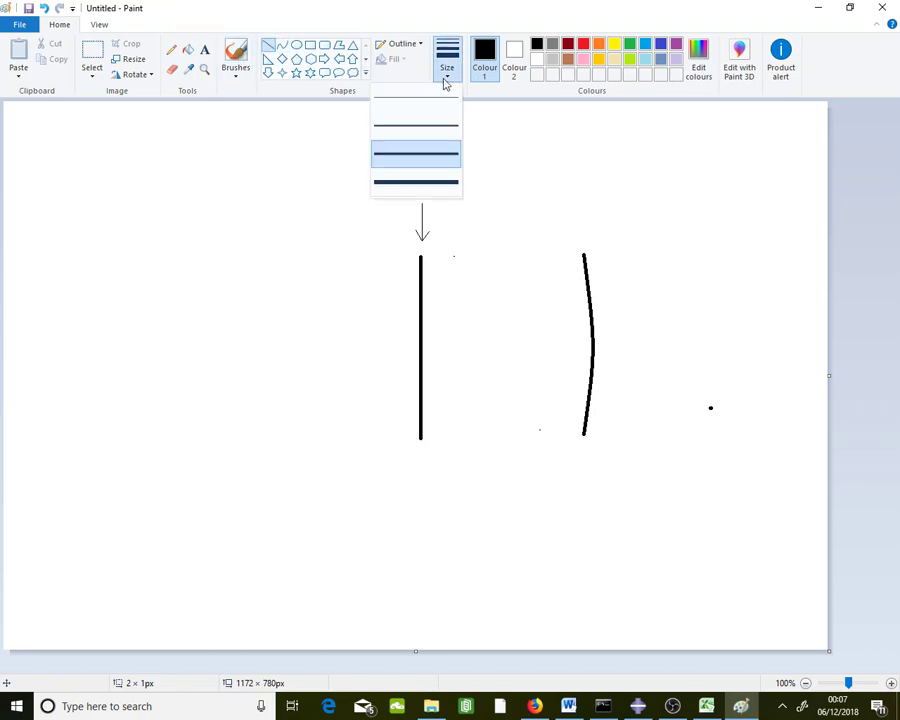
pyautogui.click(400, 108)
pyautogui.moveTo(583, 255); pyautogui.dragTo(582, 429)
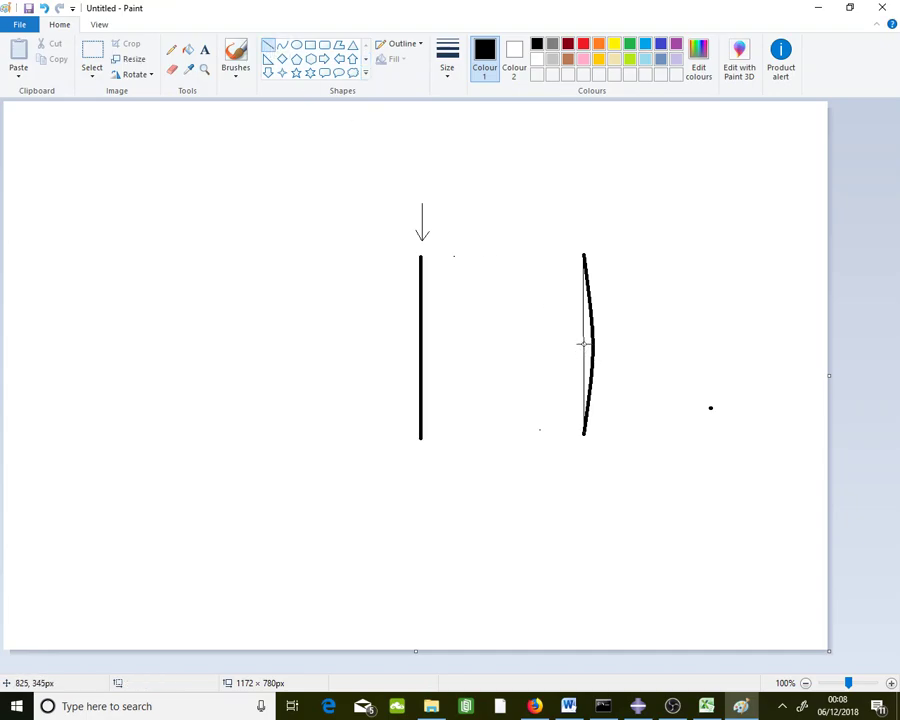
pyautogui.moveTo(581, 343); pyautogui.dragTo(594, 344)
# Move the load arrow from above the straight member to above the top end of the bowed member.
pyautogui.click(103, 57)
pyautogui.moveTo(396, 197)
pyautogui.mouseDown()
pyautogui.moveTo(440, 251)
pyautogui.moveTo(583, 231)
pyautogui.mouseUp()
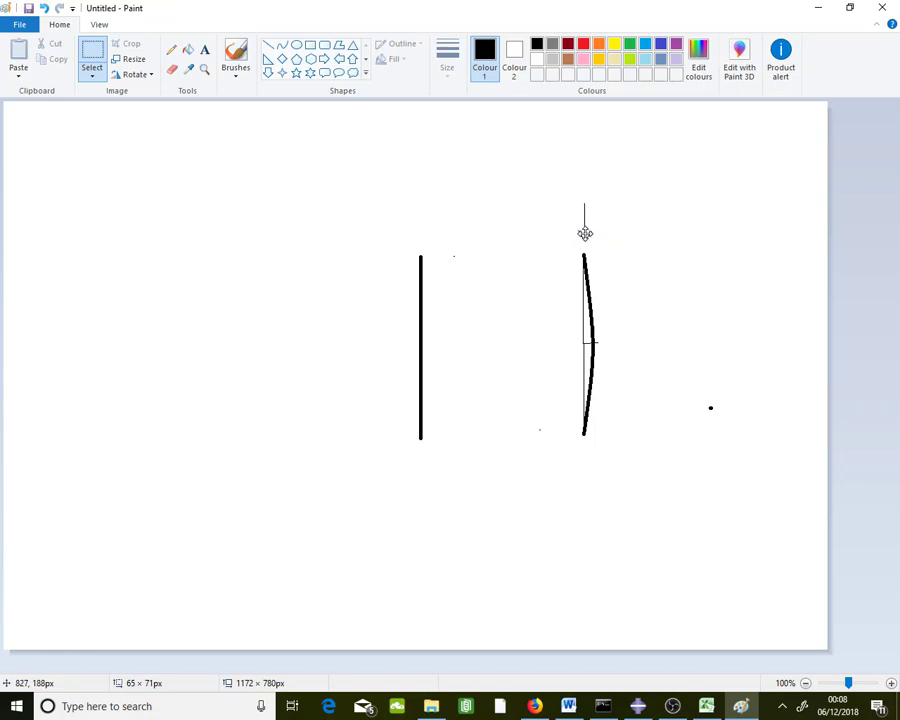
pyautogui.click(760, 286)
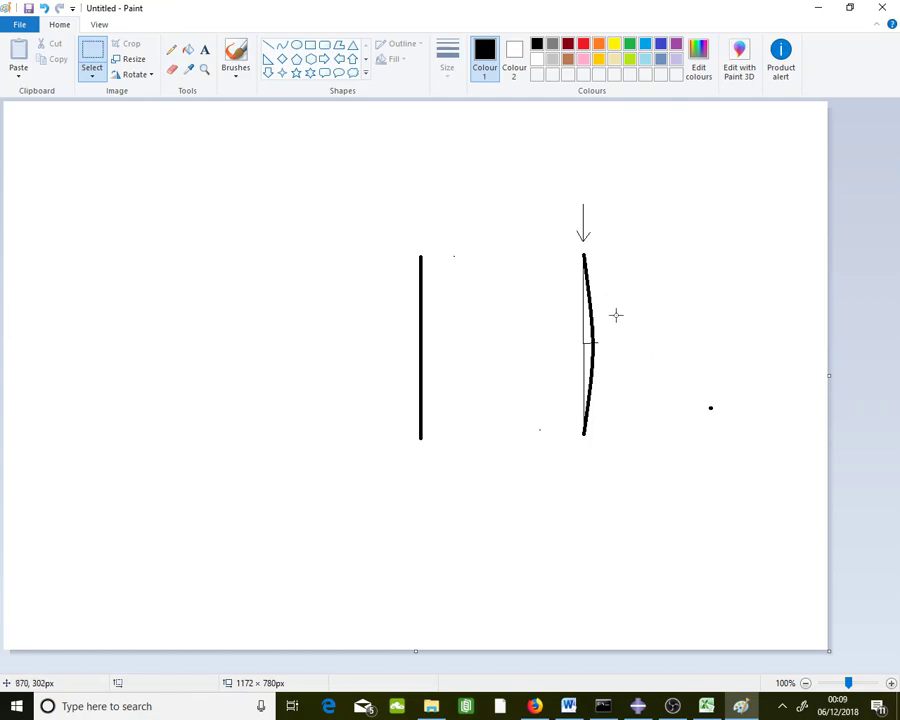
# Switch to Abaqus/CAE and examine the cellular beam's geometry along its length, including the web openings and the partitioned midspan region.
pyautogui.click(818, 7)
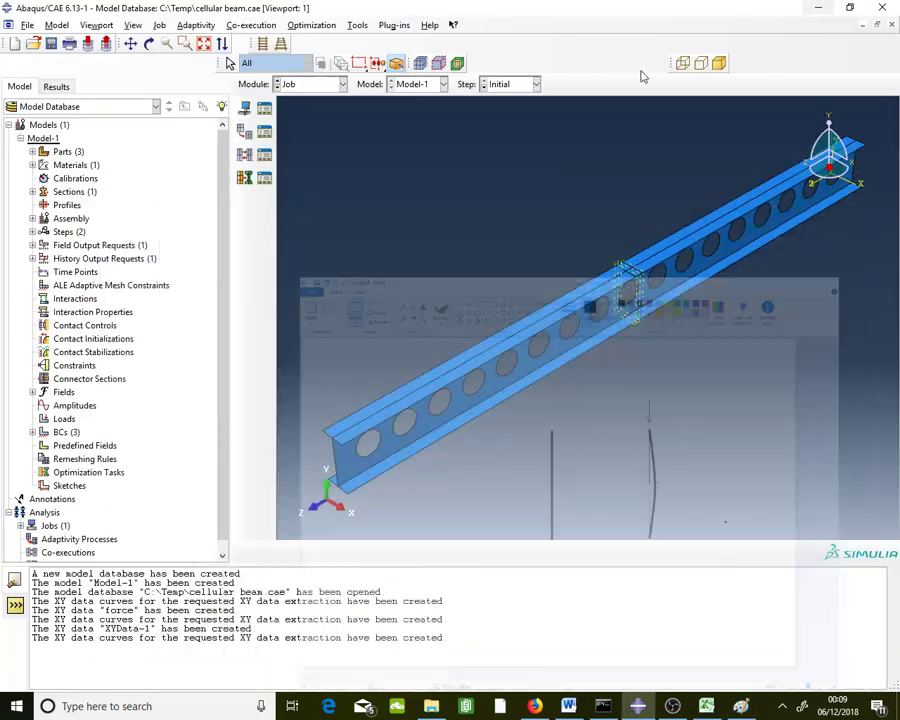
pyautogui.scroll(-2, 569, 397)
pyautogui.scroll(5, 580, 308)
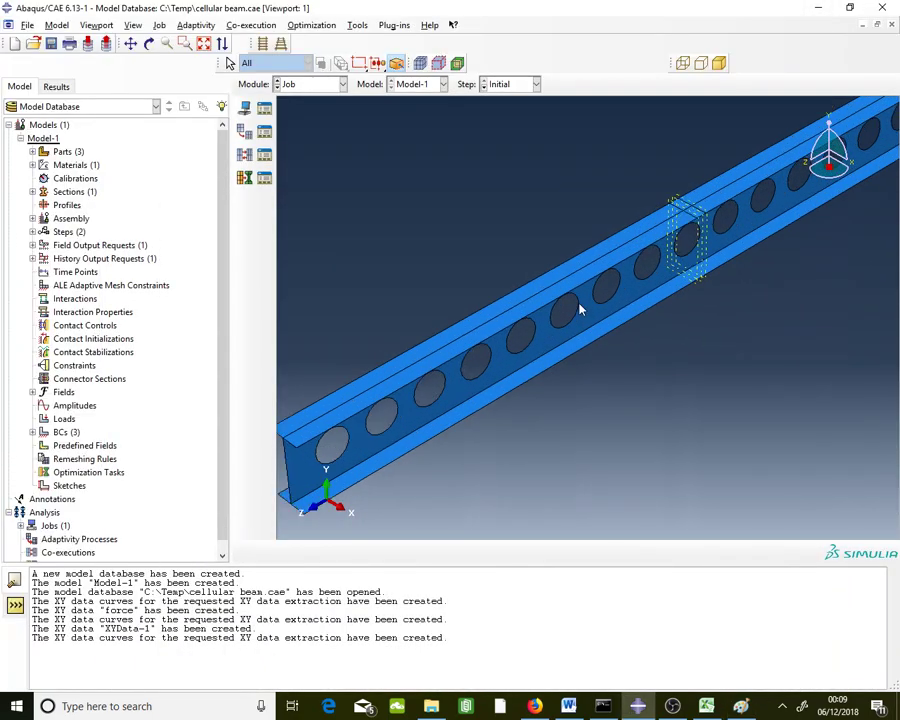
pyautogui.scroll(-3, 518, 335)
pyautogui.scroll(-2, 600, 260)
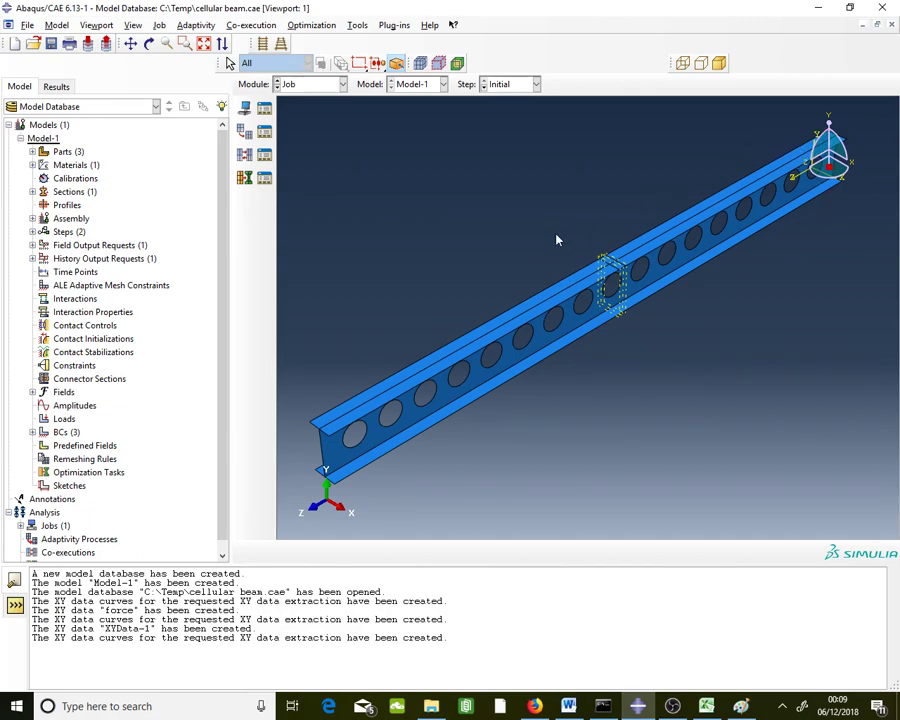
pyautogui.scroll(-1, 557, 240)
pyautogui.keyDown('ctrl'); pyautogui.keyDown('alt'); pyautogui.moveTo(557, 240); pyautogui.dragTo(763, 181); pyautogui.keyUp('alt'); pyautogui.keyUp('ctrl')
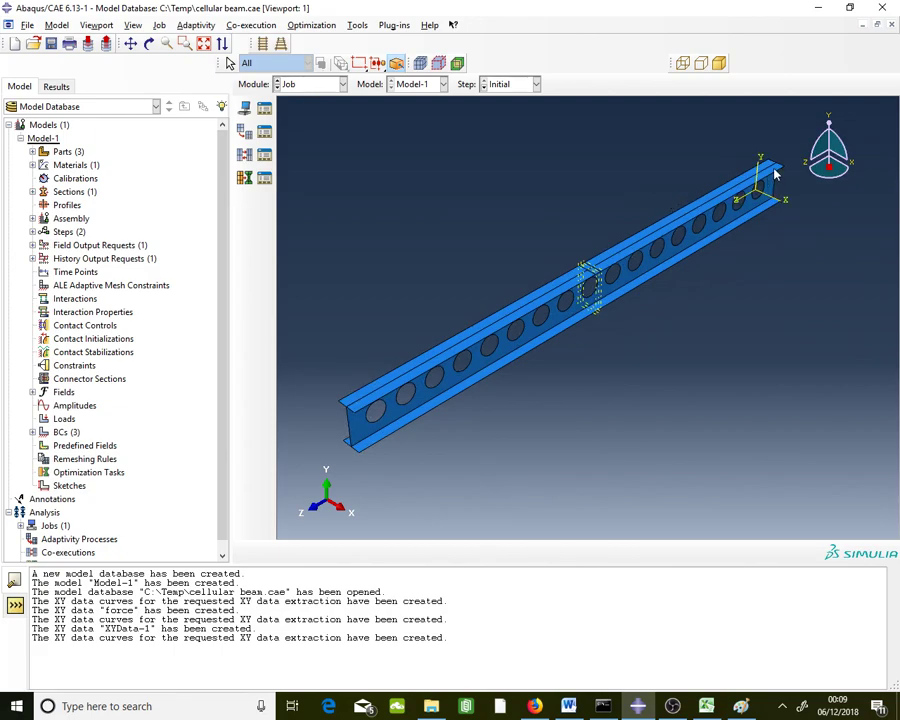
pyautogui.scroll(3, 558, 315)
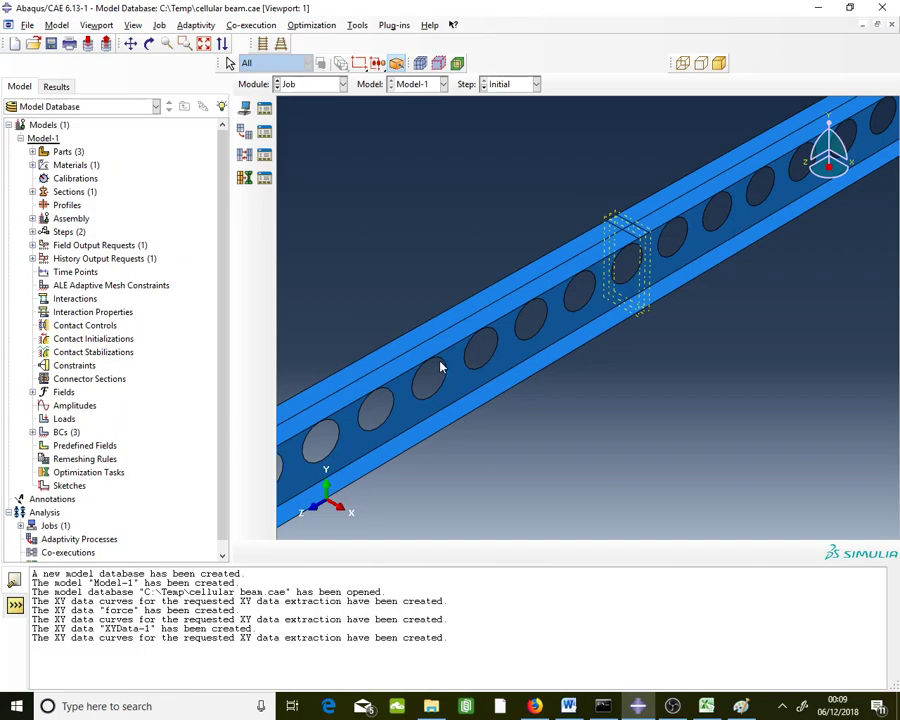
pyautogui.scroll(-3, 643, 295)
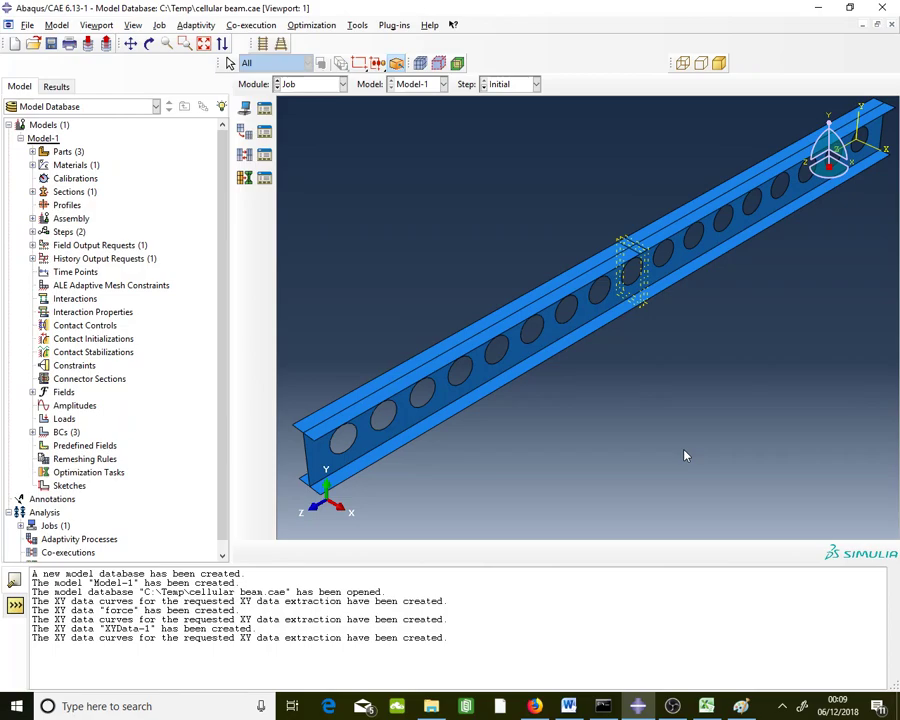
pyautogui.keyDown('ctrl'); pyautogui.keyDown('alt'); pyautogui.moveTo(683, 452); pyautogui.dragTo(593, 422); pyautogui.keyUp('alt'); pyautogui.keyUp('ctrl')
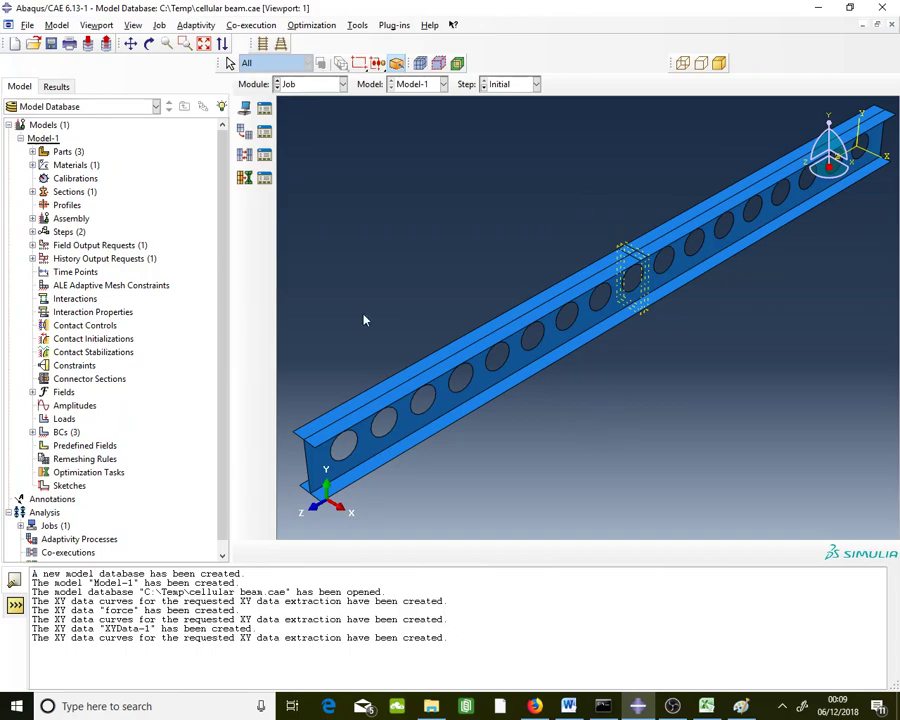
# Copy Model-1 to a new model named Model-A.
pyautogui.press('Left')
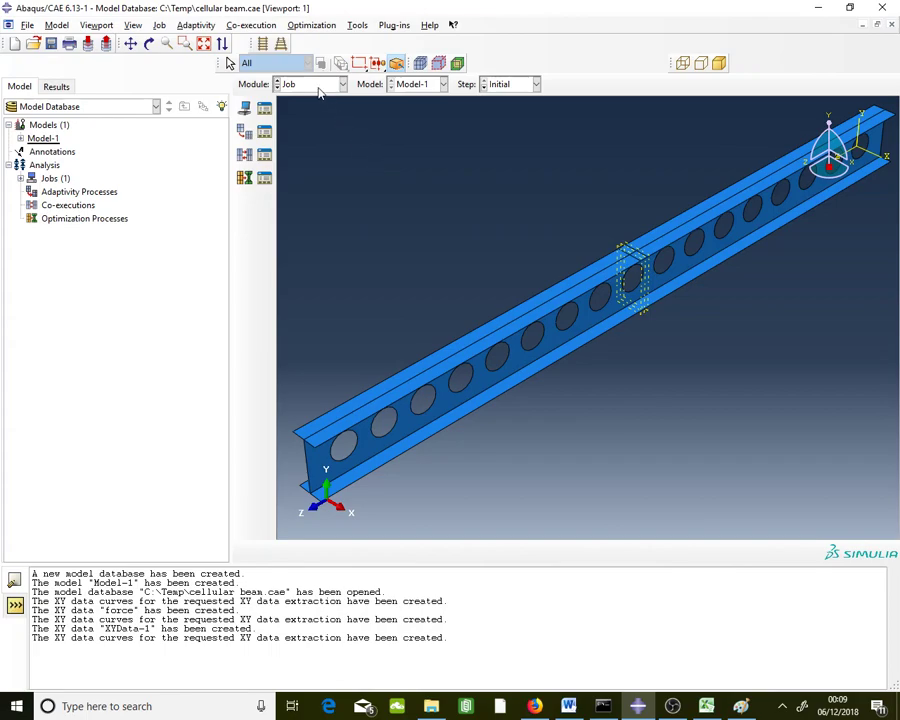
pyautogui.click(46, 140)
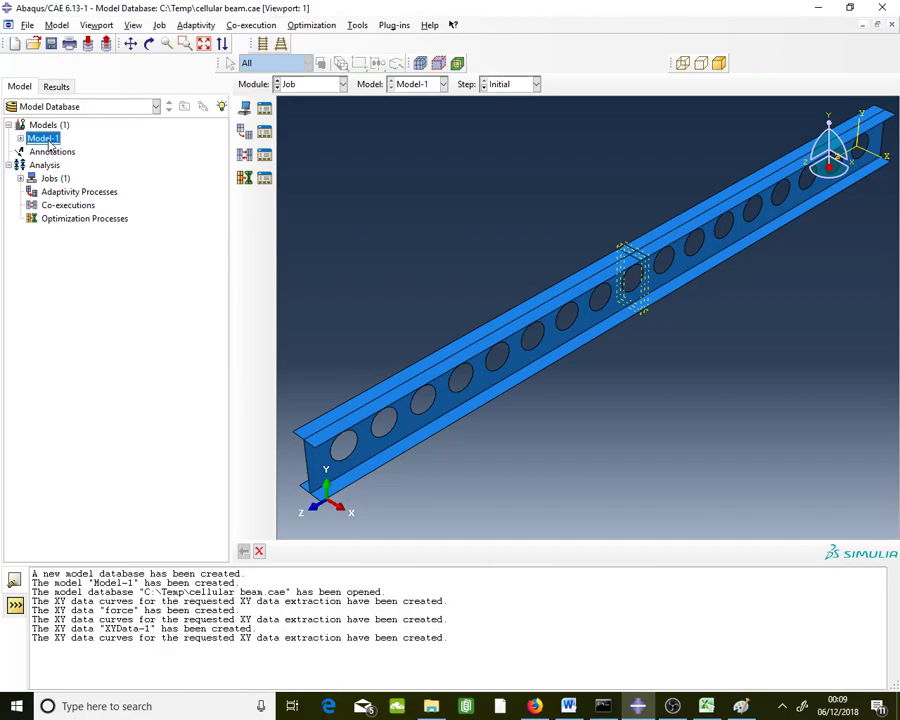
pyautogui.rightClick(46, 143)
pyautogui.click(80, 164)
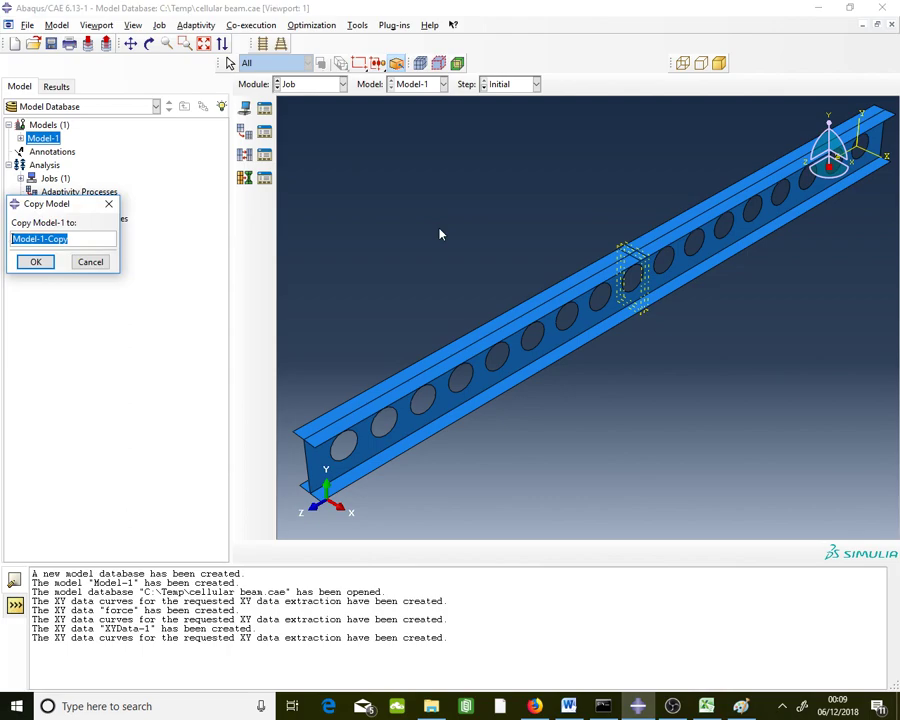
pyautogui.write('buckling')
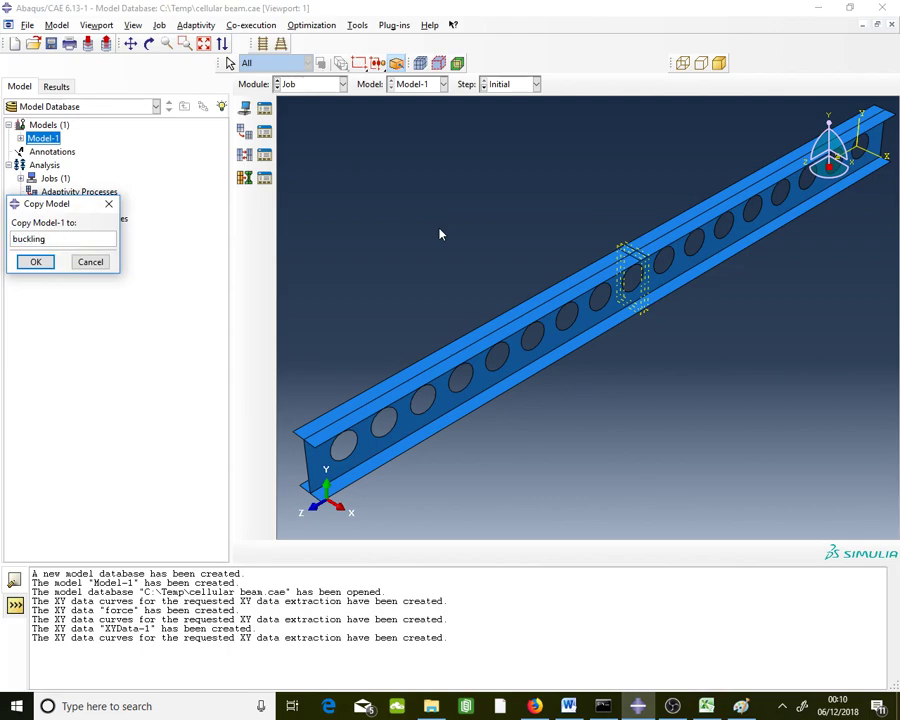
pyautogui.doubleClick(62, 242)
pyautogui.press('capslock')
pyautogui.write('M')
pyautogui.press('capslock')
pyautogui.write('odle')
pyautogui.press('BackSpace')
pyautogui.press('BackSpace')
pyautogui.write('el-')
pyautogui.press('capslock')
pyautogui.write('A')
pyautogui.press('capslock')
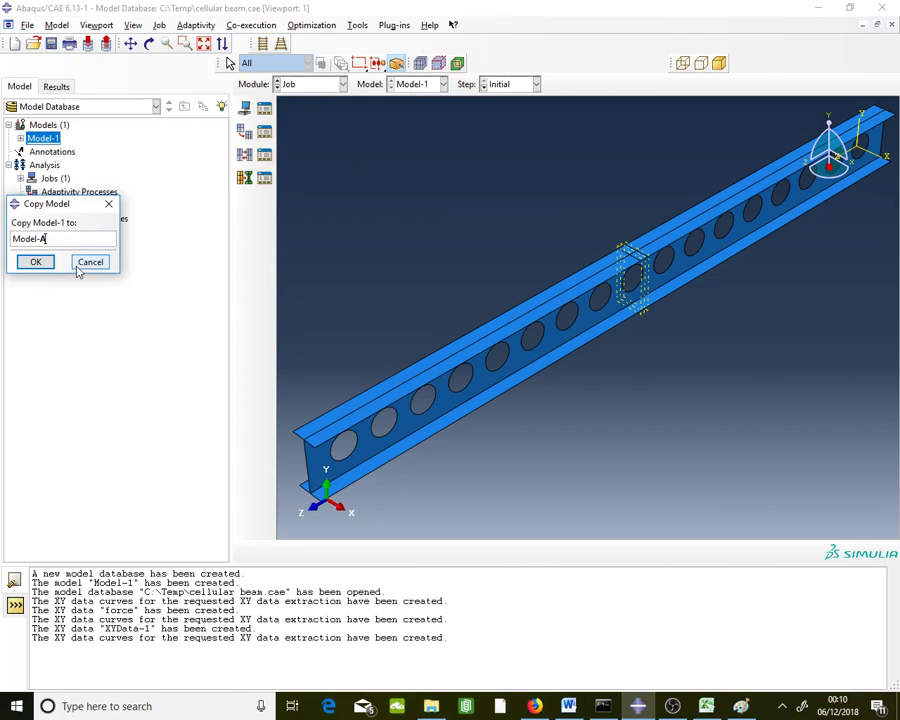
pyautogui.click(40, 262)
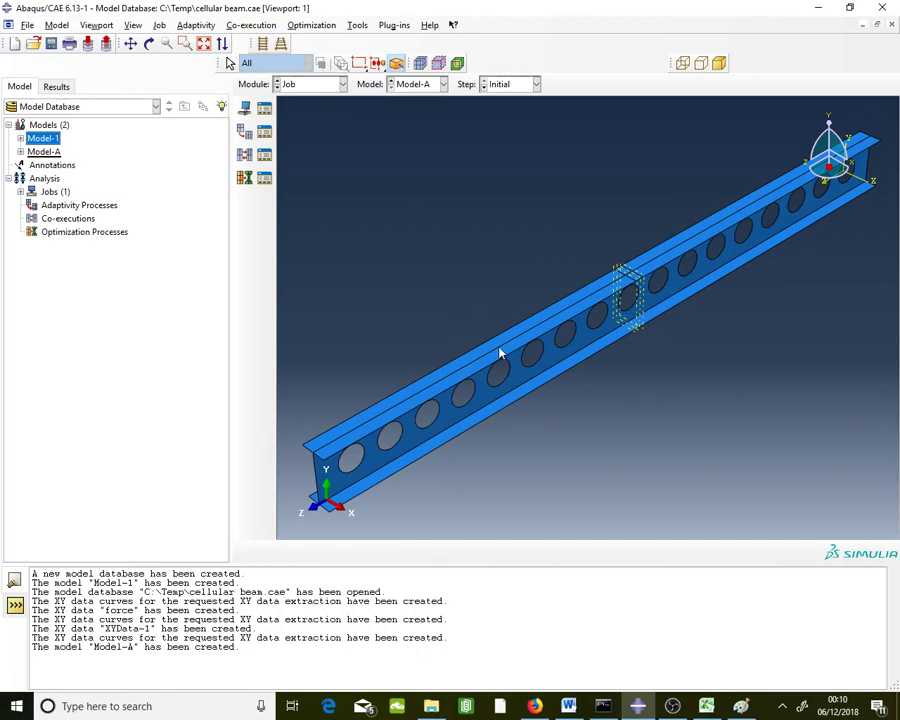
# Replace the Static, General procedure of Step-1 in Model-A with the linear perturbation procedure Buckle.
pyautogui.click(315, 84)
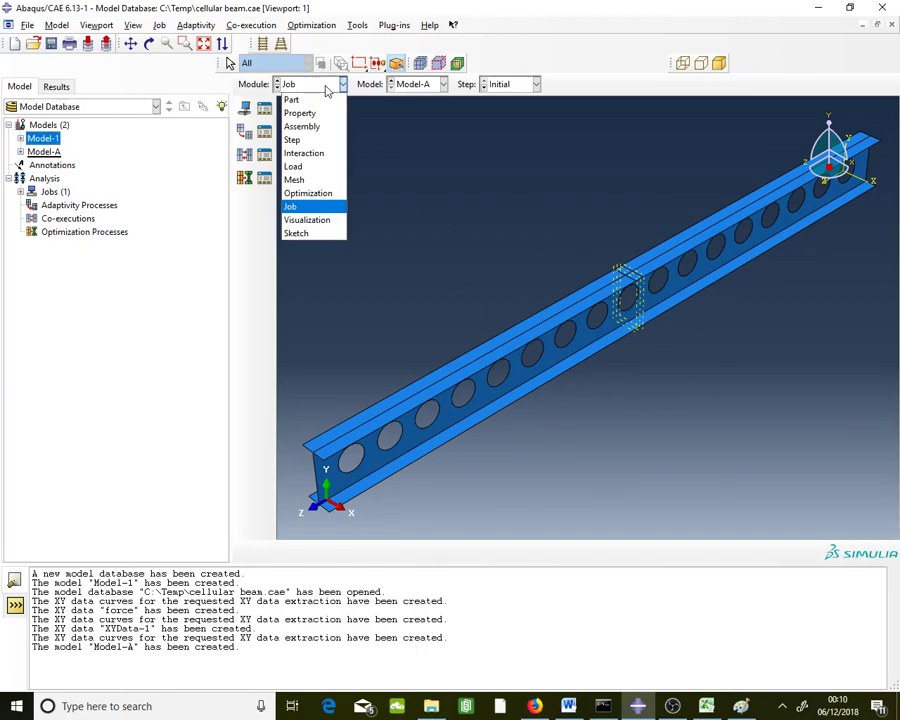
pyautogui.click(318, 146)
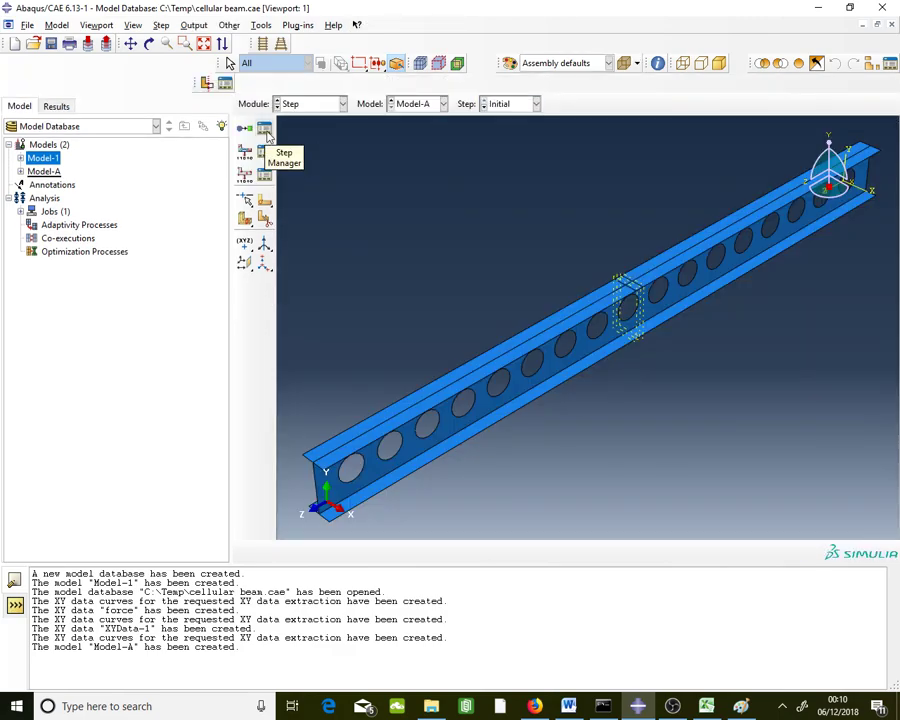
pyautogui.click(265, 131)
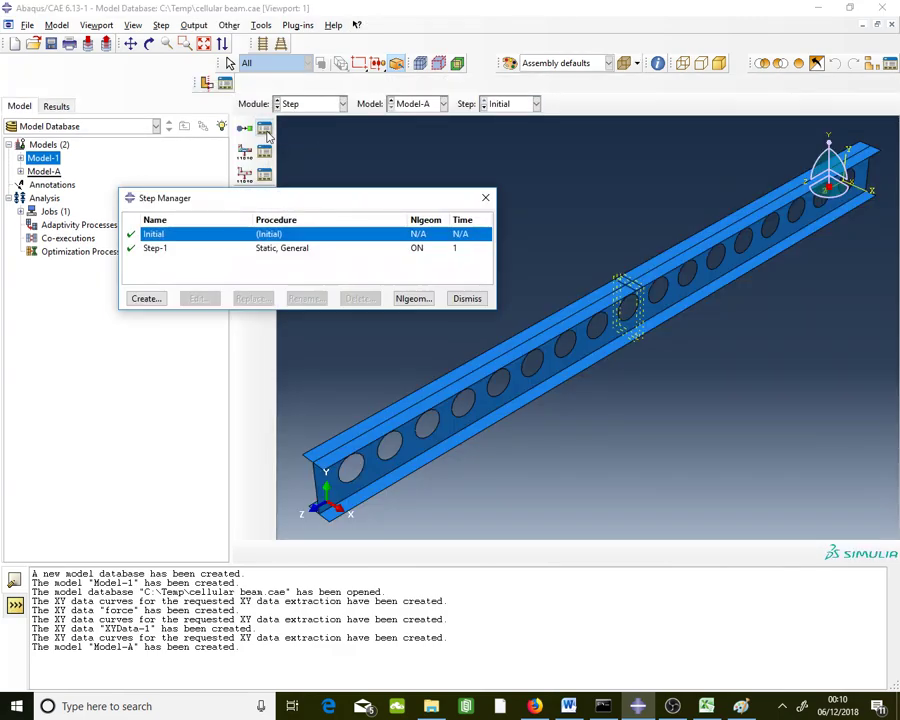
pyautogui.click(318, 251)
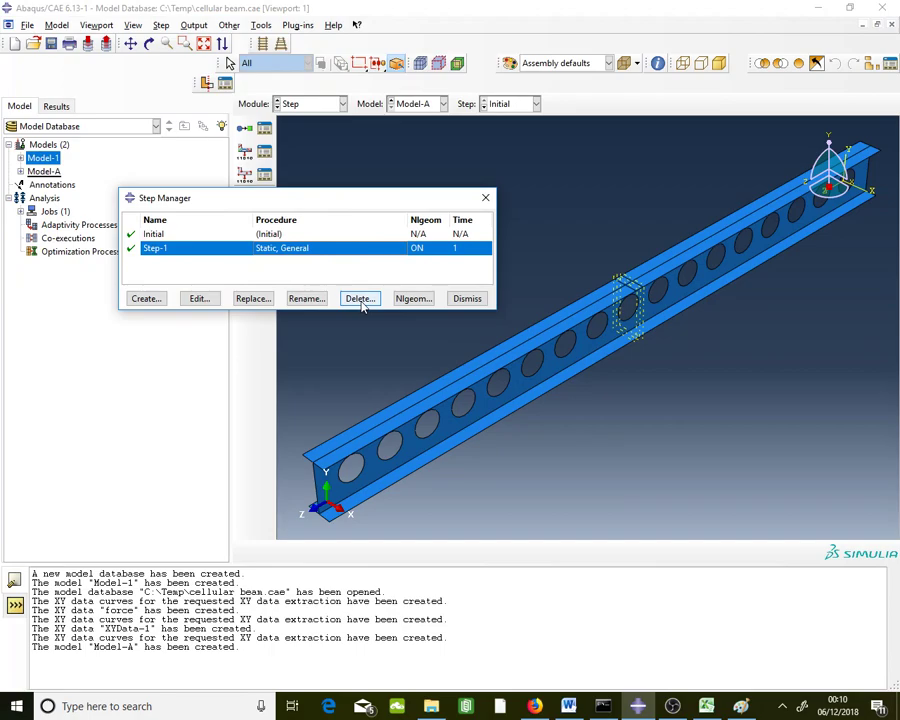
pyautogui.click(250, 299)
pyautogui.click(136, 164)
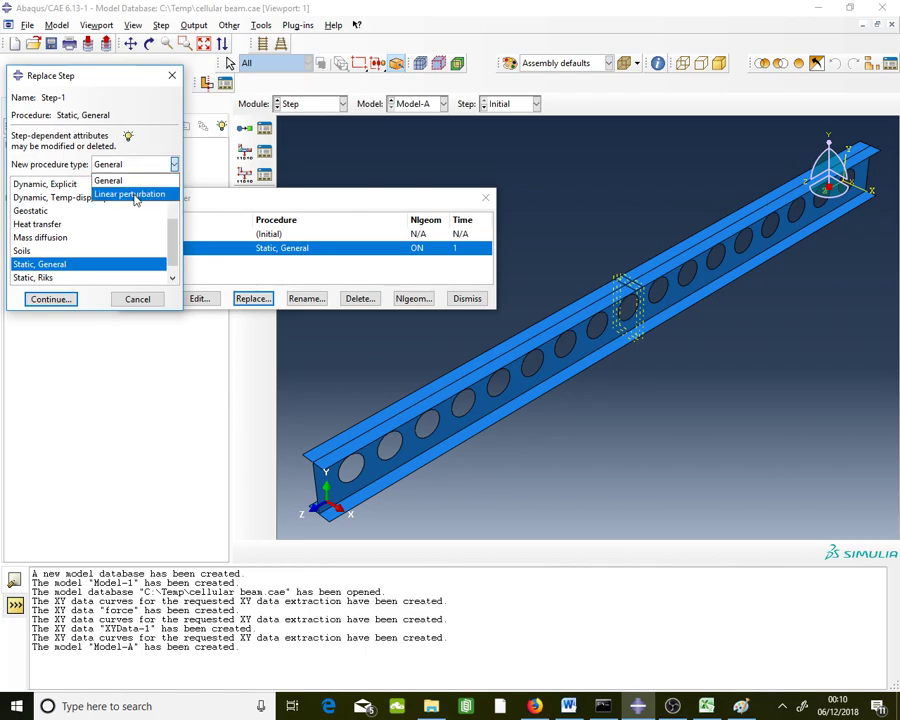
pyautogui.click(135, 194)
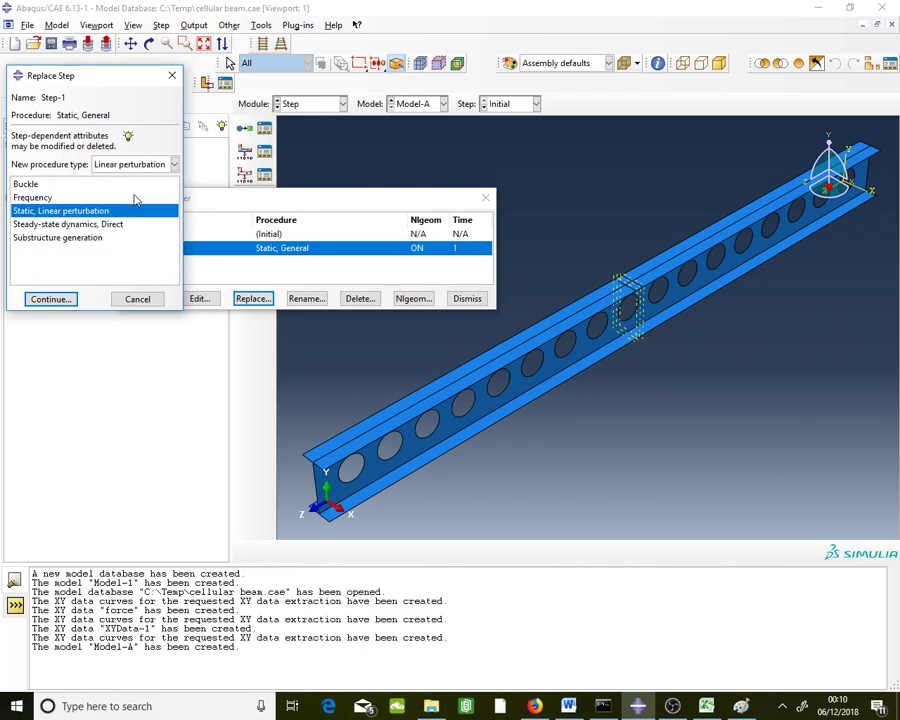
pyautogui.click(64, 185)
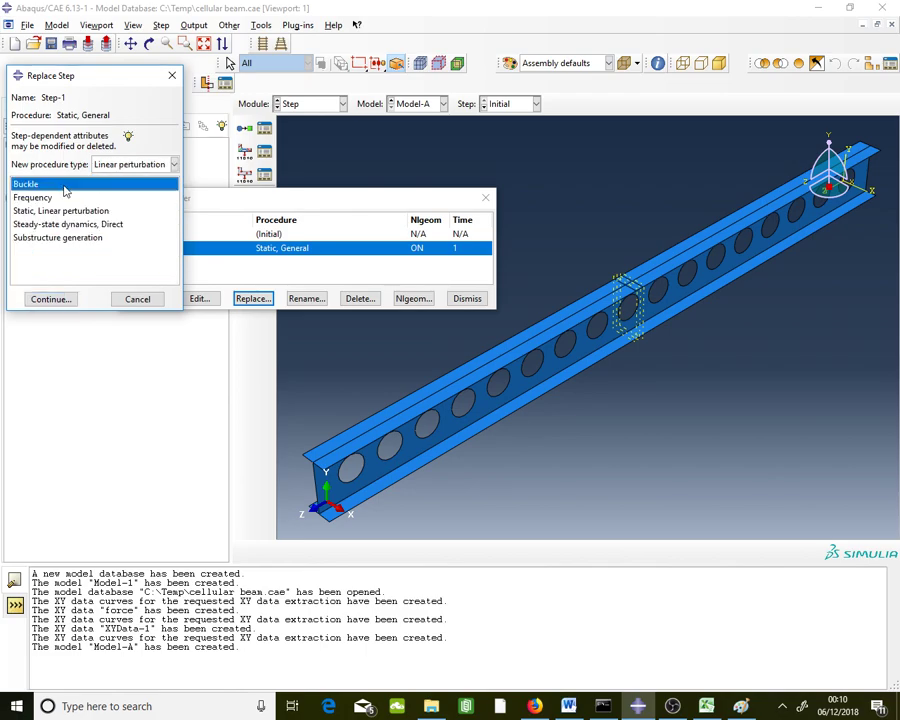
pyautogui.click(50, 299)
# Request 6 eigenvalues with 12 vectors per iteration for the buckling step and accept its settings.
pyautogui.click(340, 252)
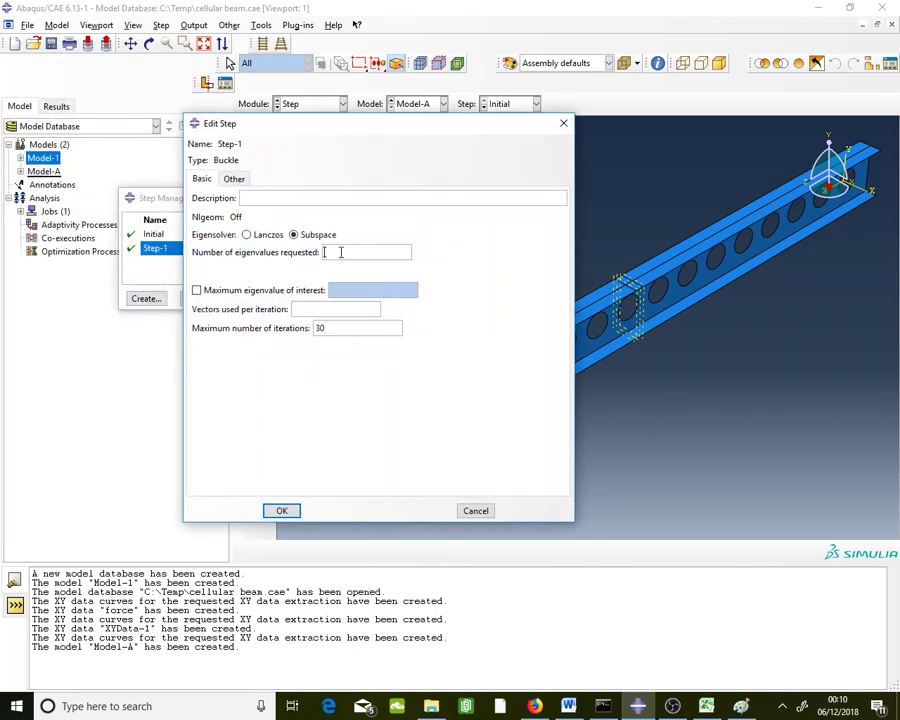
pyautogui.write('6')
pyautogui.click(350, 306)
pyautogui.write('12')
pyautogui.click(296, 512)
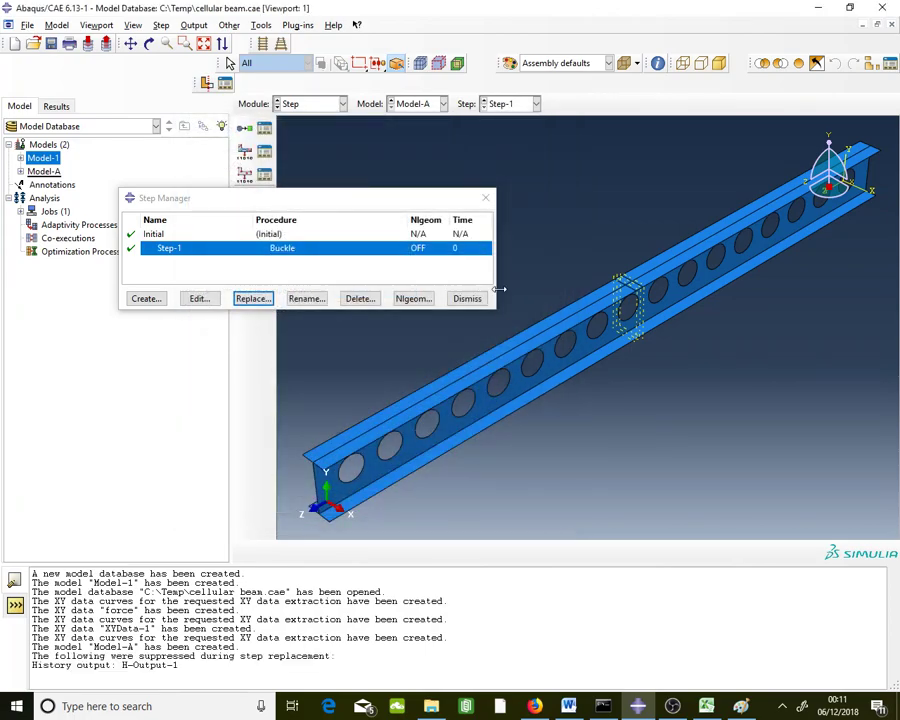
pyautogui.click(467, 299)
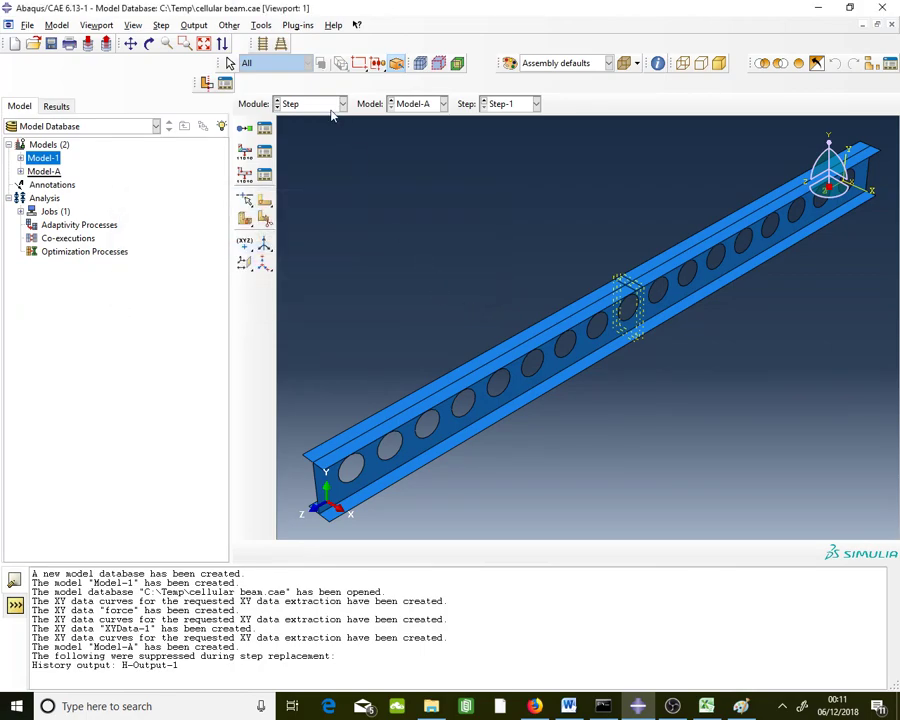
# Set the U2 displacement of Model-A's loading boundary condition to -1 in Step-1.
pyautogui.click(338, 104)
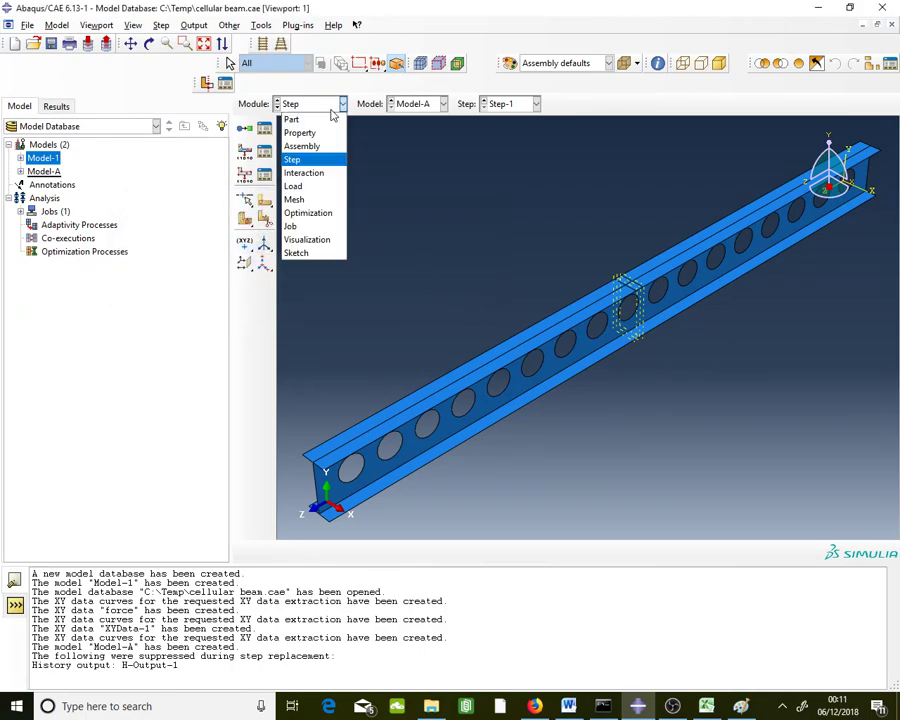
pyautogui.click(310, 187)
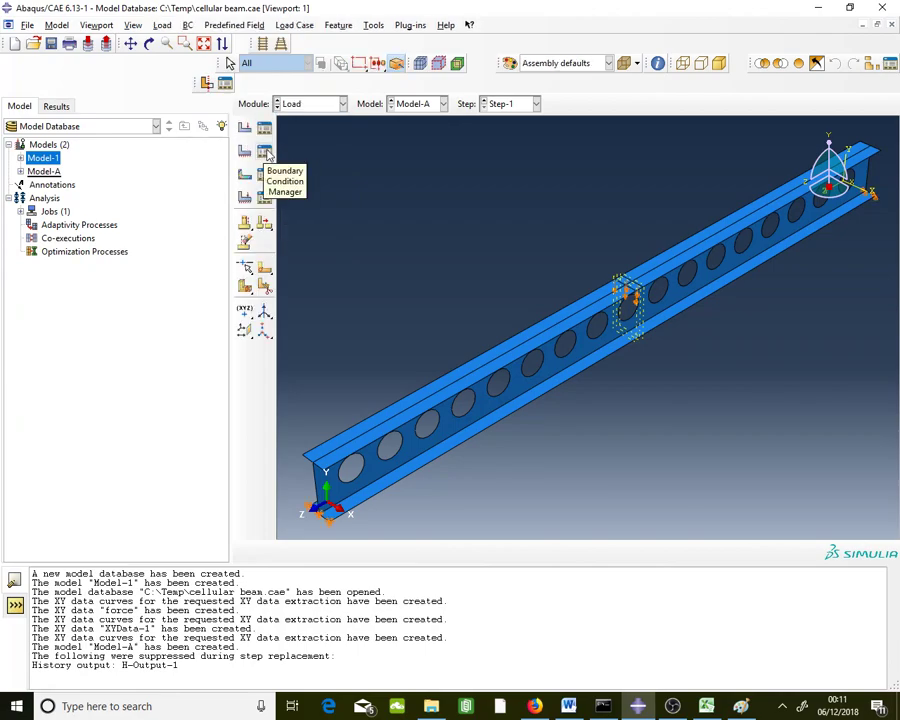
pyautogui.click(265, 151)
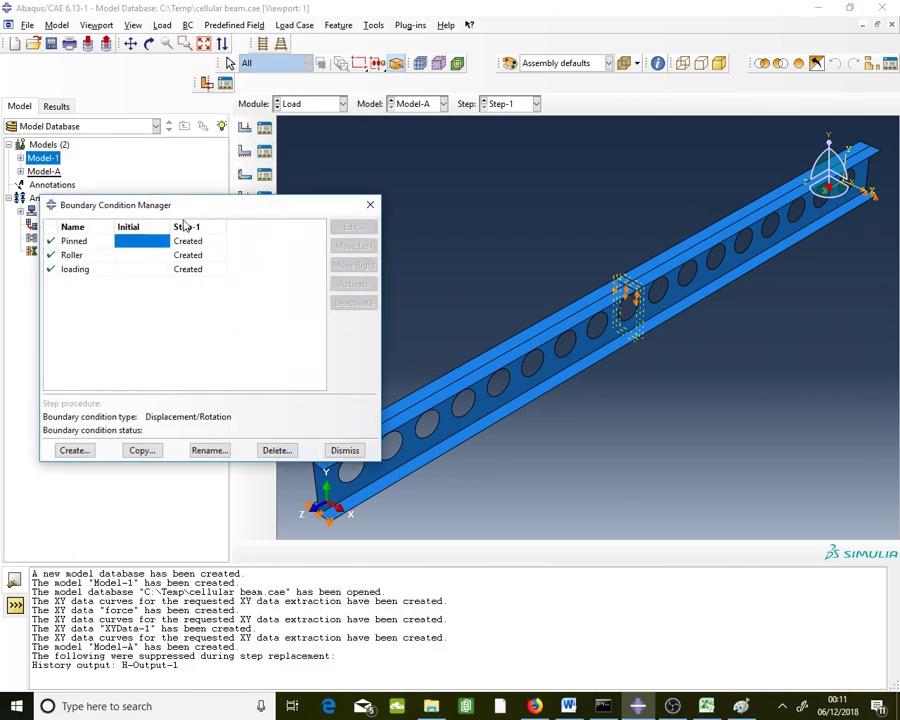
pyautogui.doubleClick(207, 270)
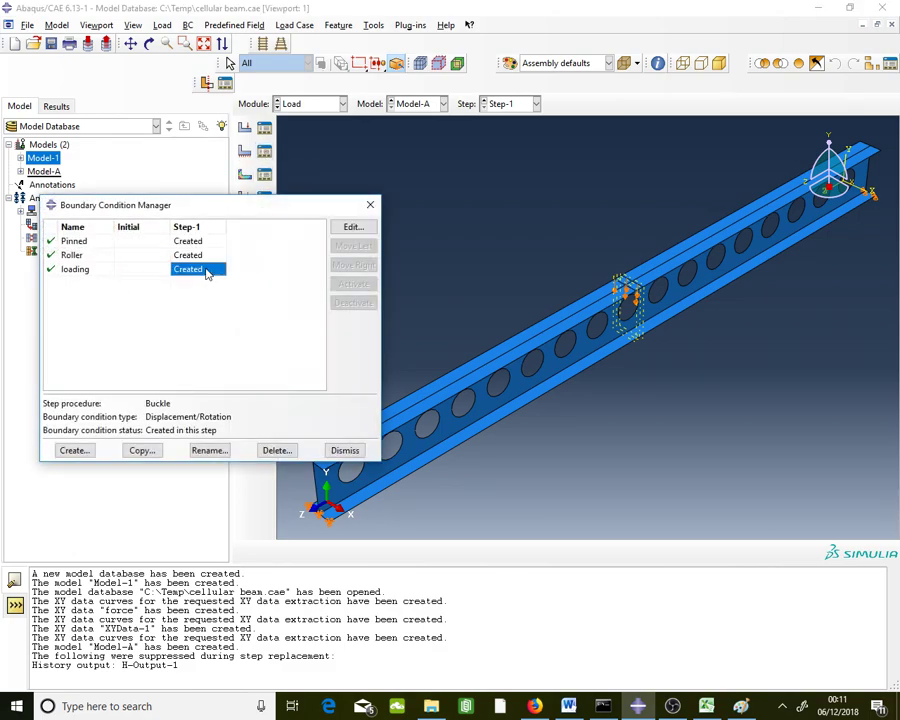
pyautogui.moveTo(198, 344); pyautogui.dragTo(228, 344)
pyautogui.write('-1')
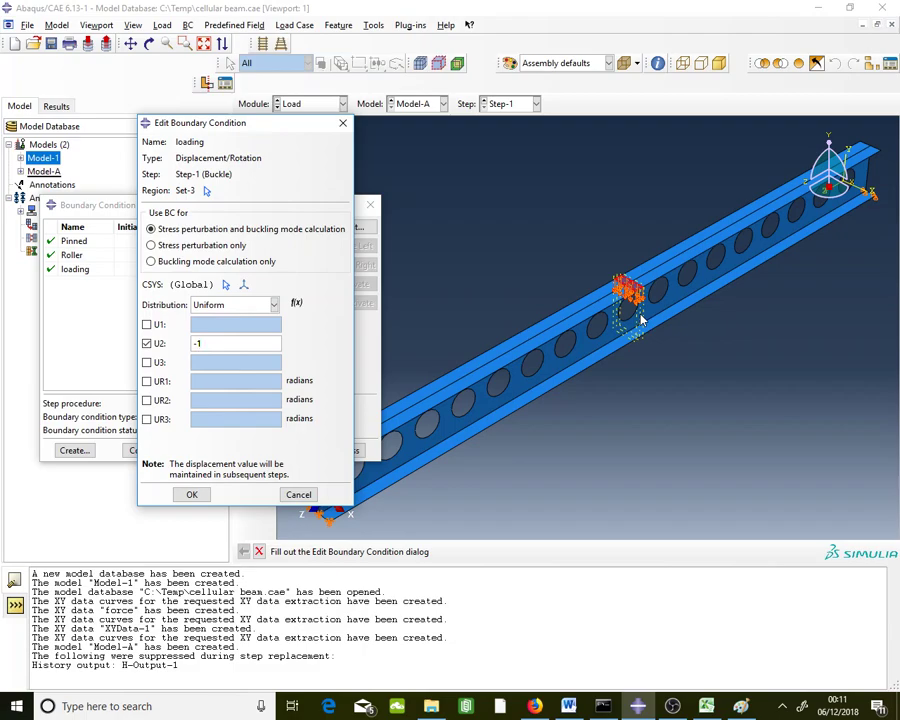
pyautogui.click(191, 495)
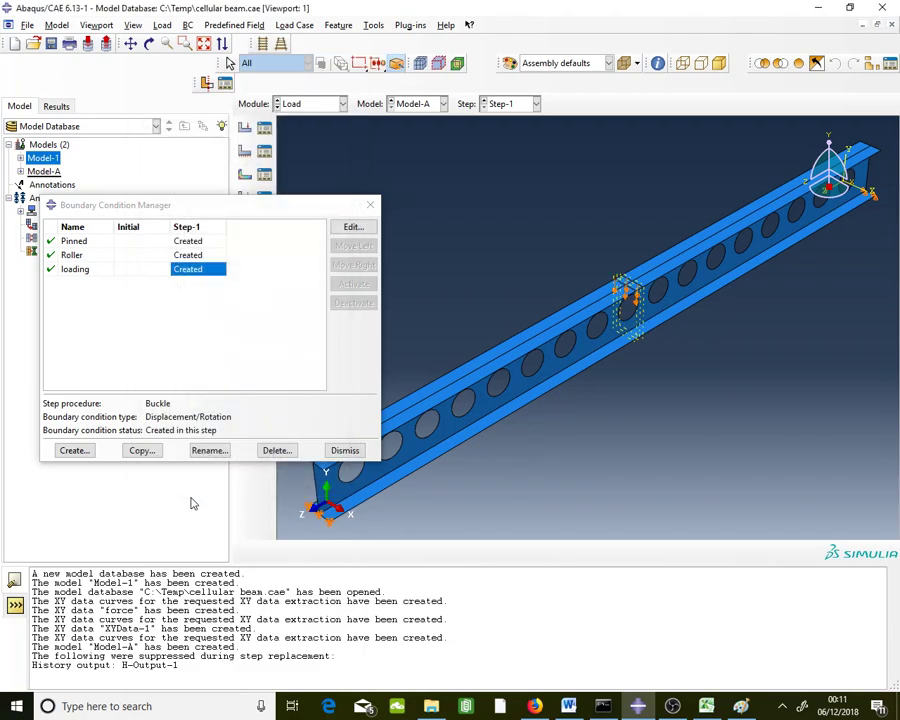
pyautogui.click(345, 451)
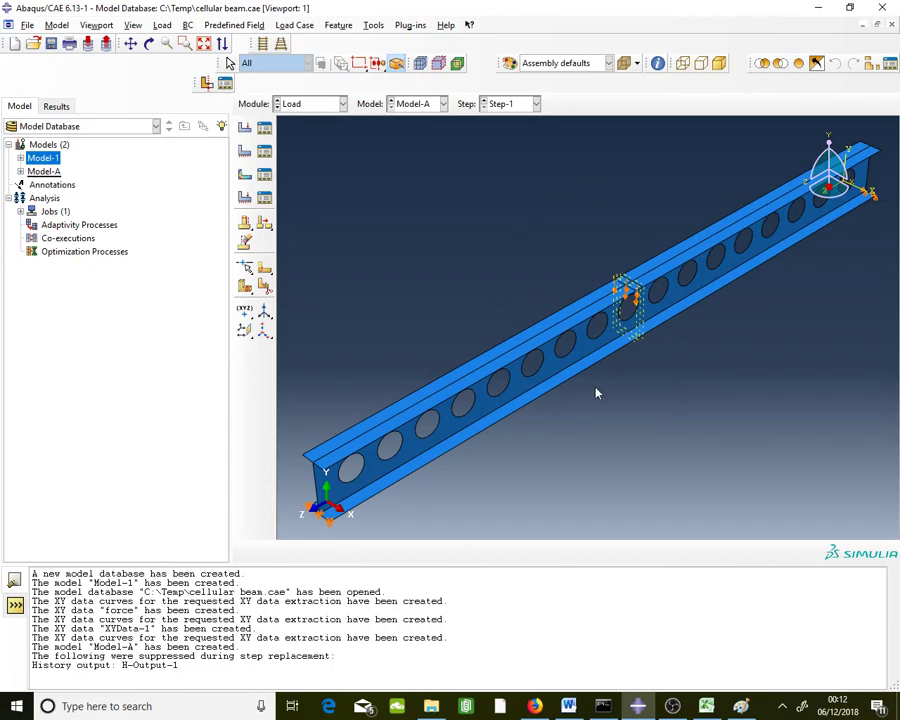
# Add a *node file line after the field output request, just before *End Step, in Model-A's keywords.
pyautogui.click(27, 25)
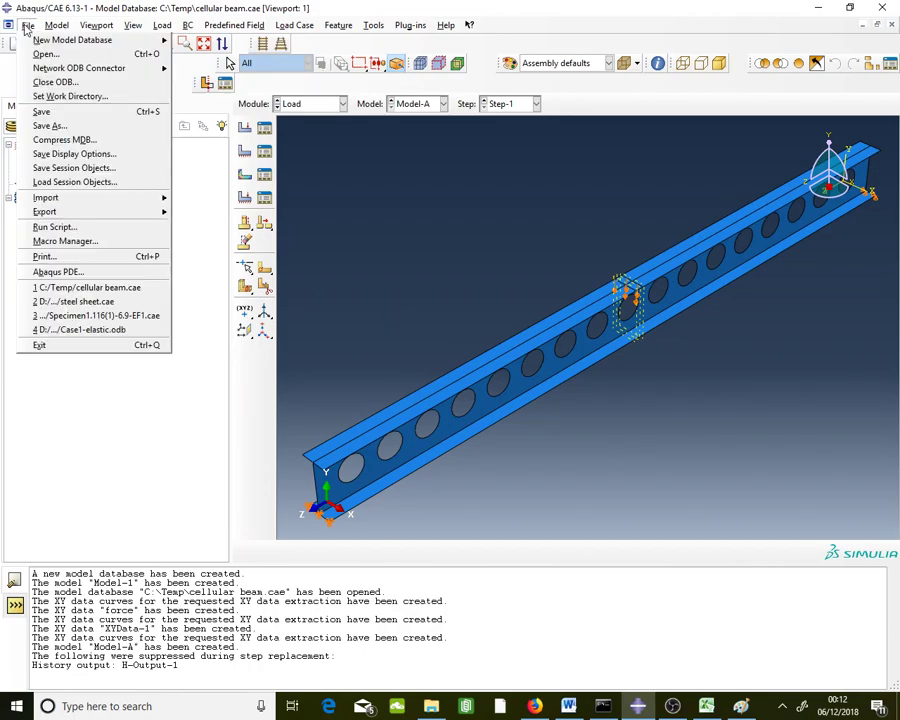
pyautogui.moveTo(58, 28)
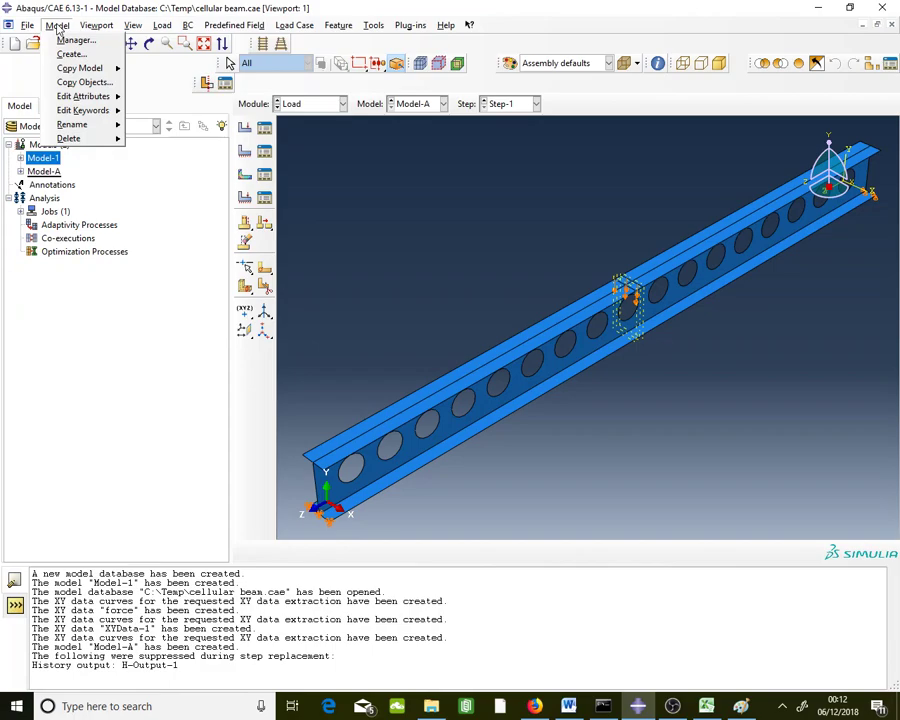
pyautogui.moveTo(88, 116)
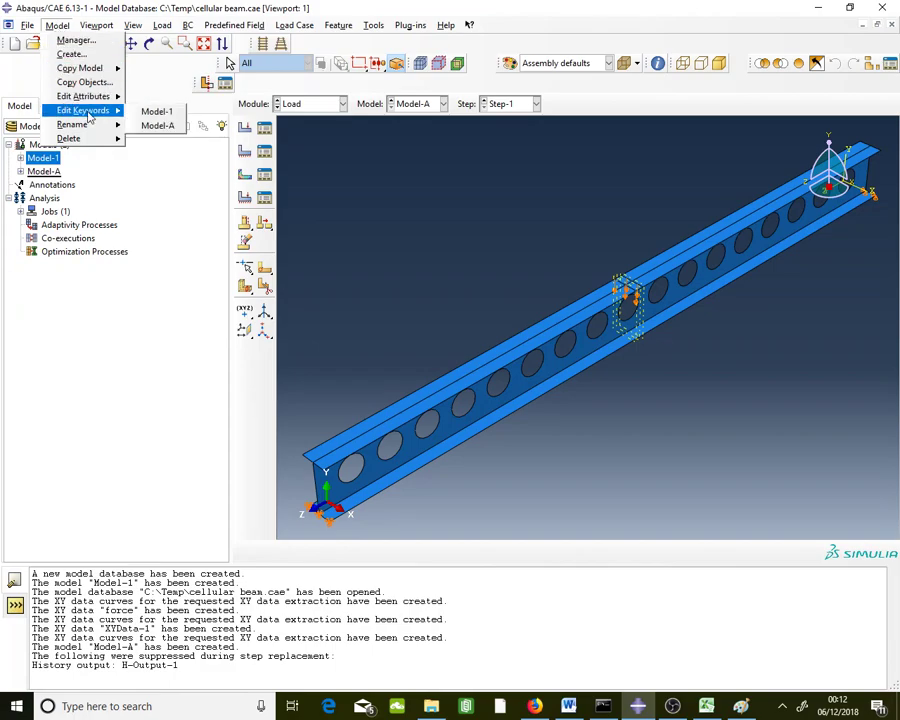
pyautogui.click(175, 128)
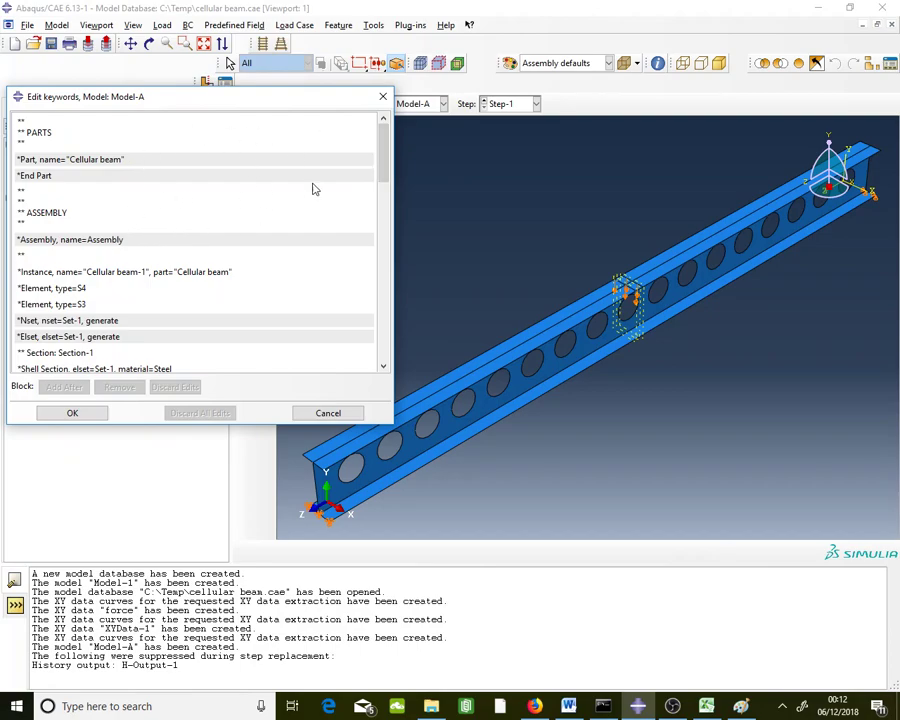
pyautogui.moveTo(382, 167); pyautogui.dragTo(382, 345)
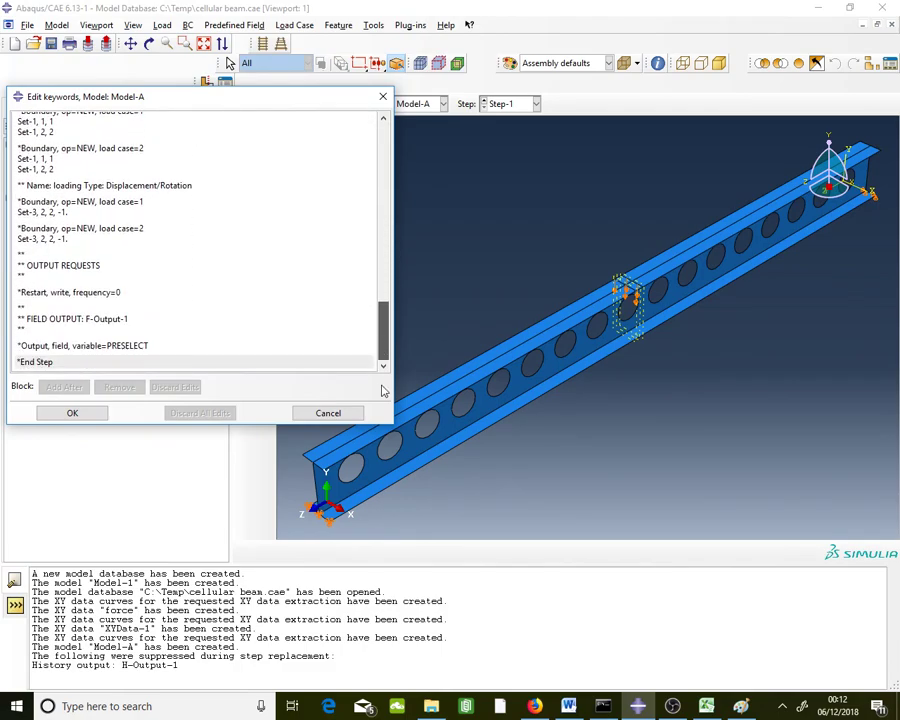
pyautogui.click(205, 345)
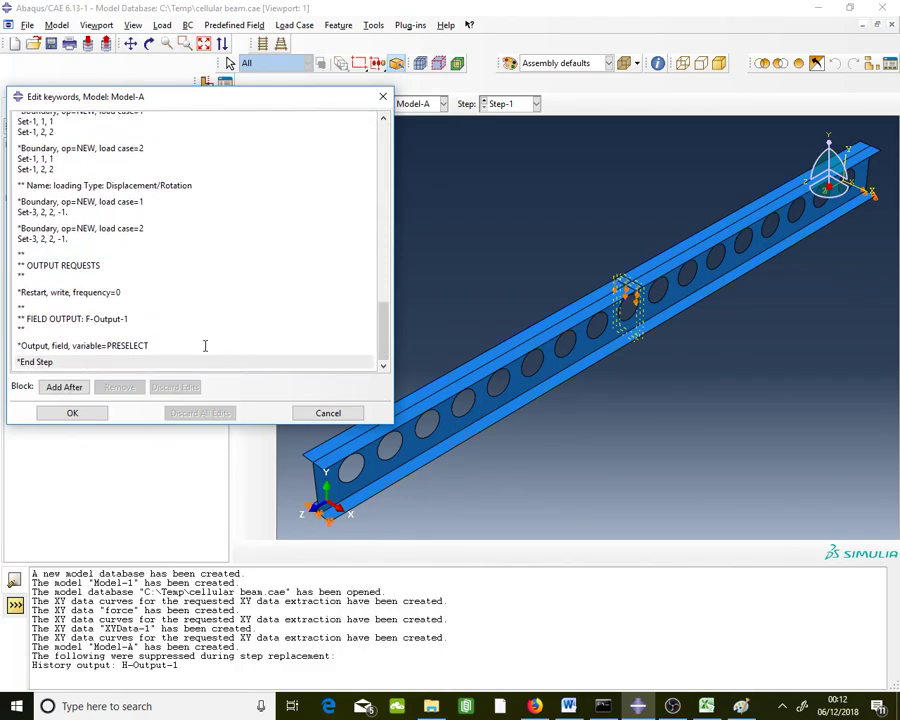
pyautogui.press('Return')
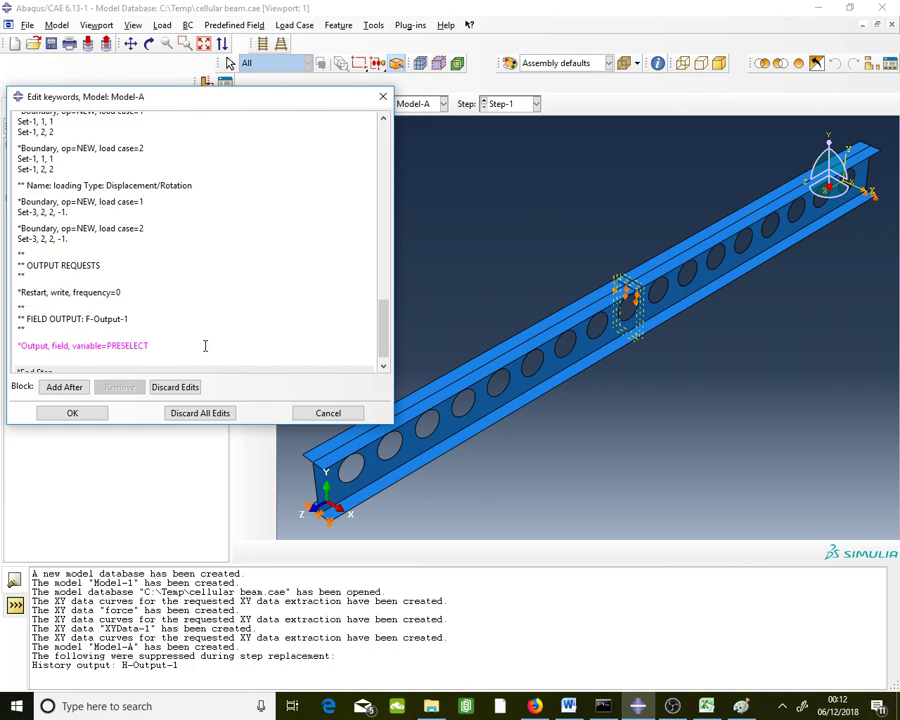
pyautogui.write('*node file')
pyautogui.press('Return')
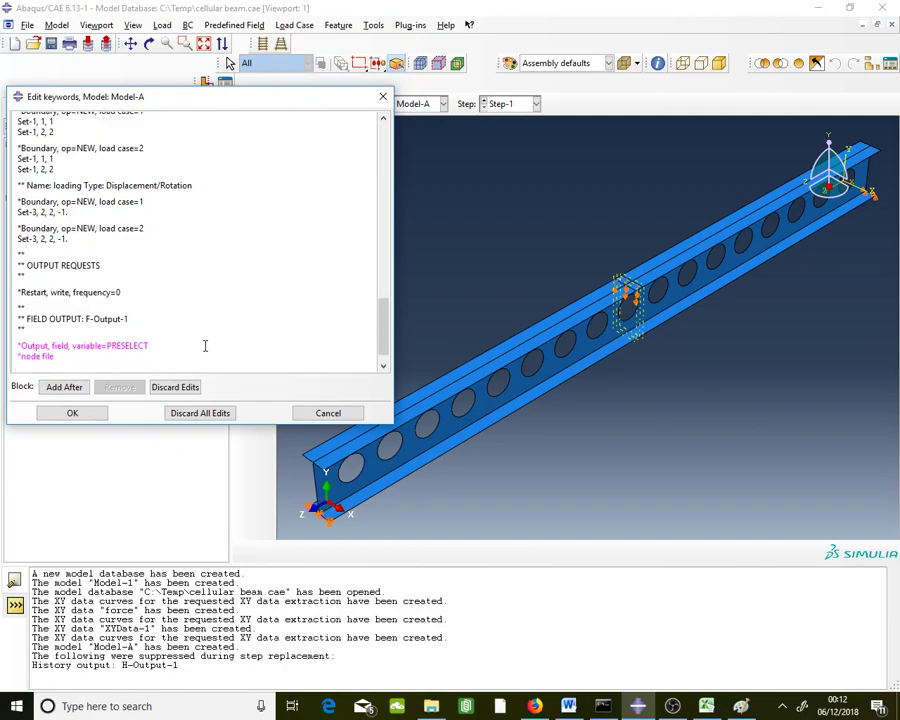
# Enter U as the output variable below the *node file line and accept Model-A's keyword edits.
pyautogui.press('capslock')
pyautogui.press('capslock')
pyautogui.write('U')
pyautogui.press('Return')
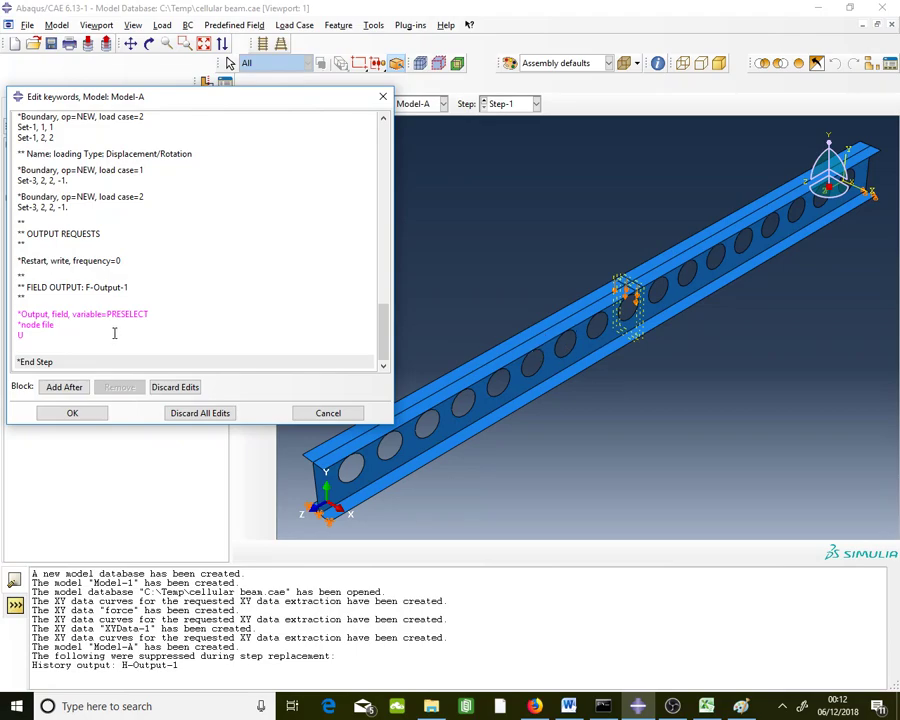
pyautogui.doubleClick(45, 328)
pyautogui.press('End')
pyautogui.doubleClick(55, 337)
pyautogui.click(35, 325)
pyautogui.click(104, 418)
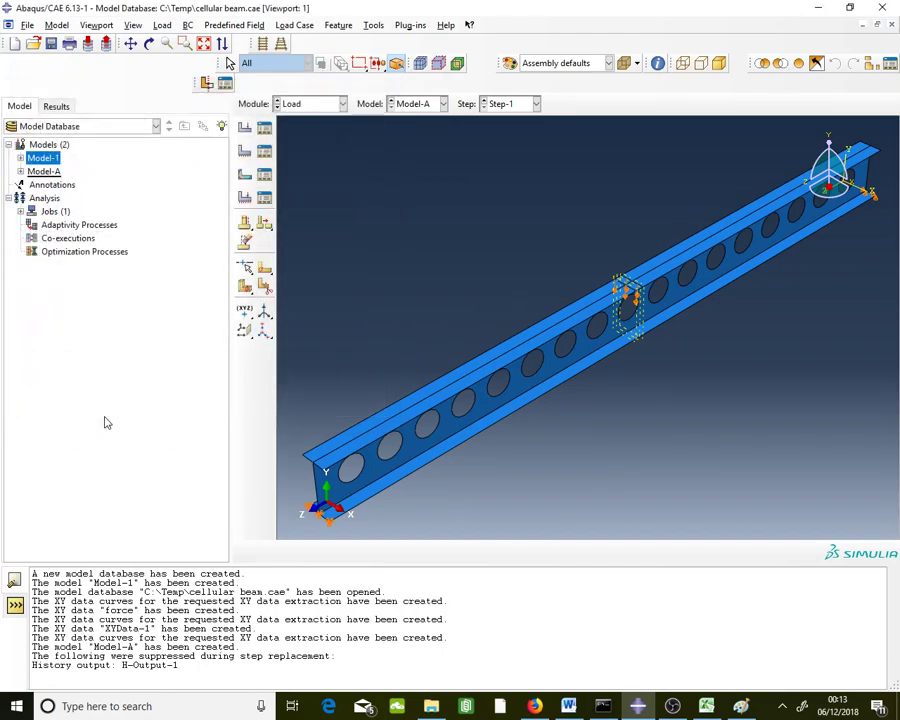
# Create a full-analysis job named Buckling for Model-A with the default settings and submit it.
pyautogui.click(307, 104)
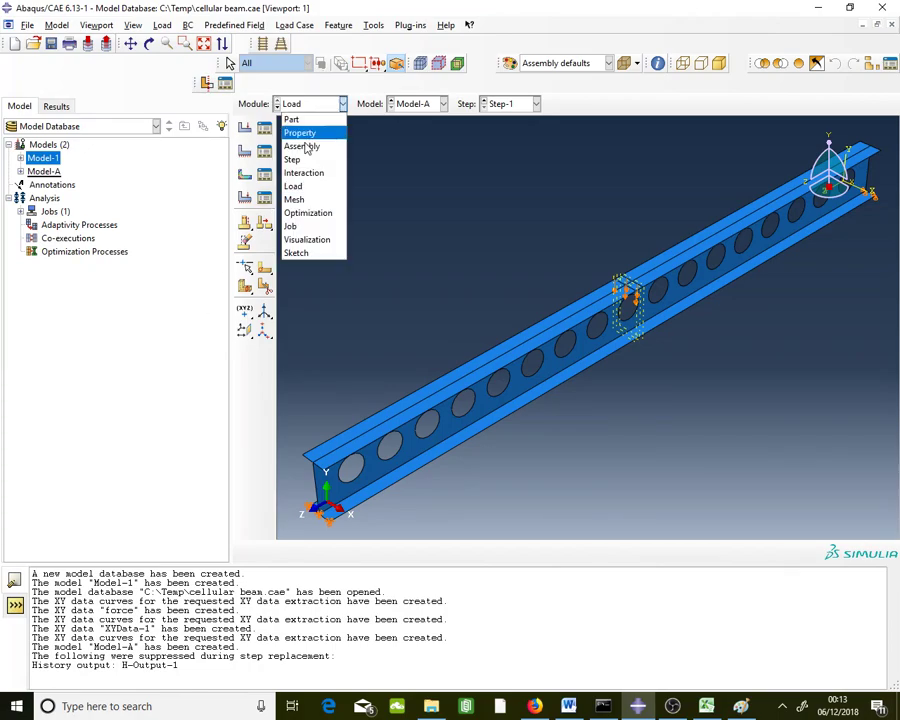
pyautogui.click(307, 227)
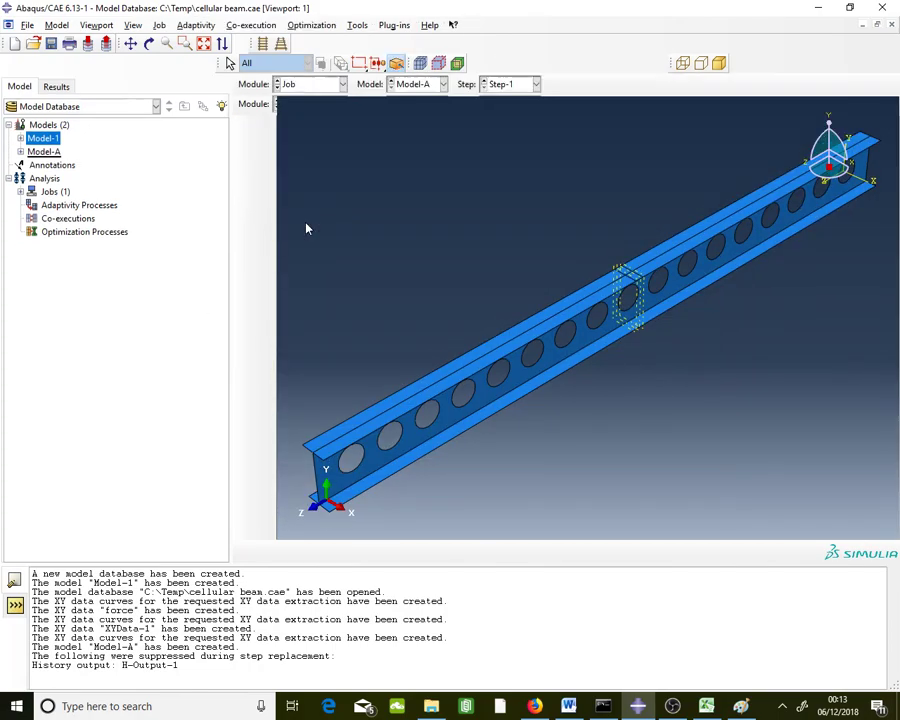
pyautogui.click(265, 110)
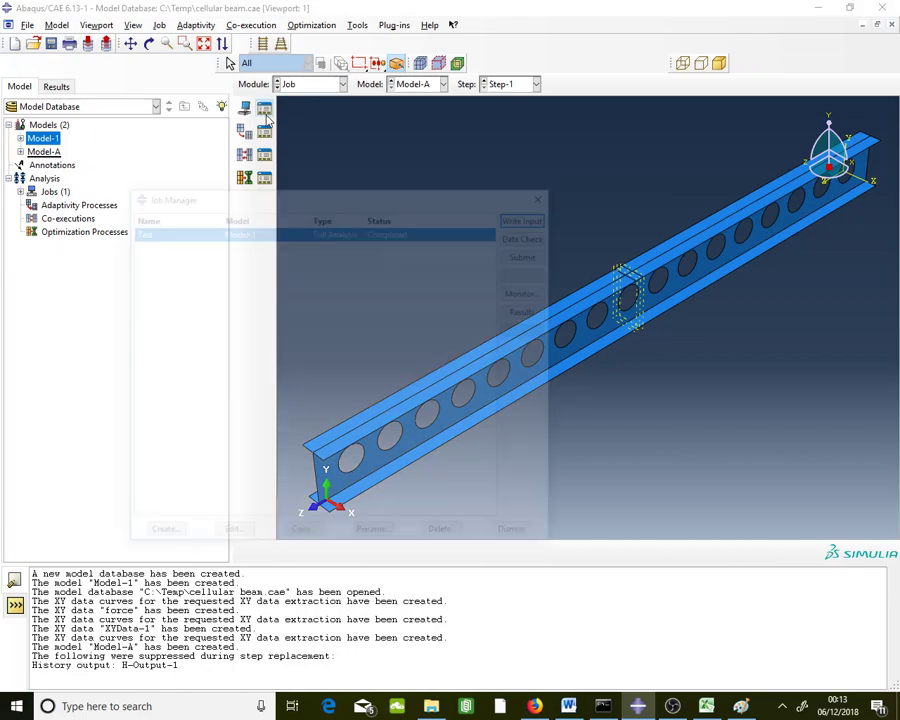
pyautogui.moveTo(330, 205); pyautogui.dragTo(312, 177)
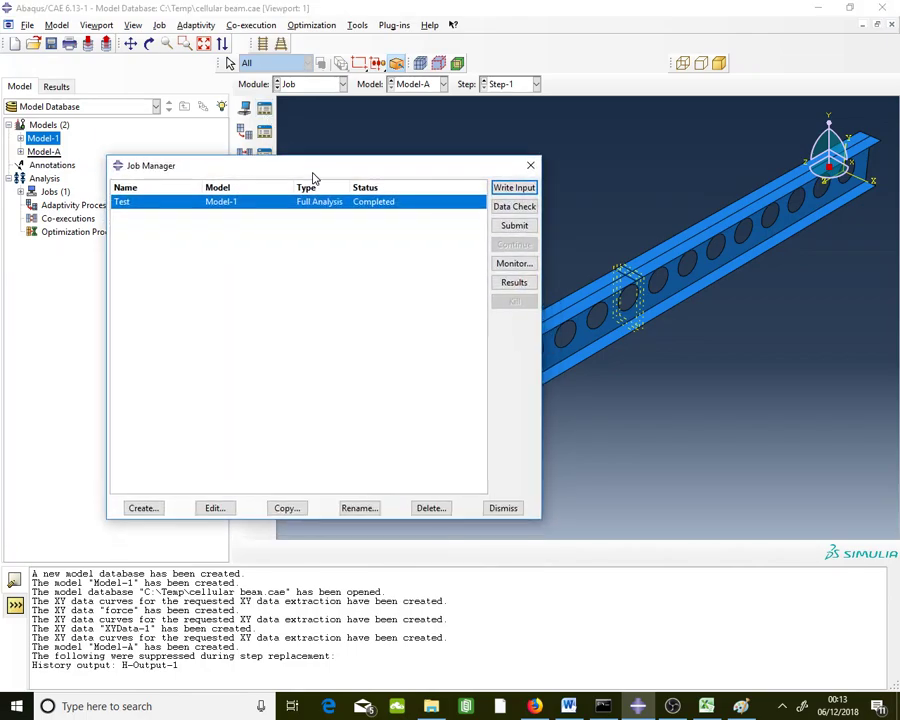
pyautogui.click(144, 508)
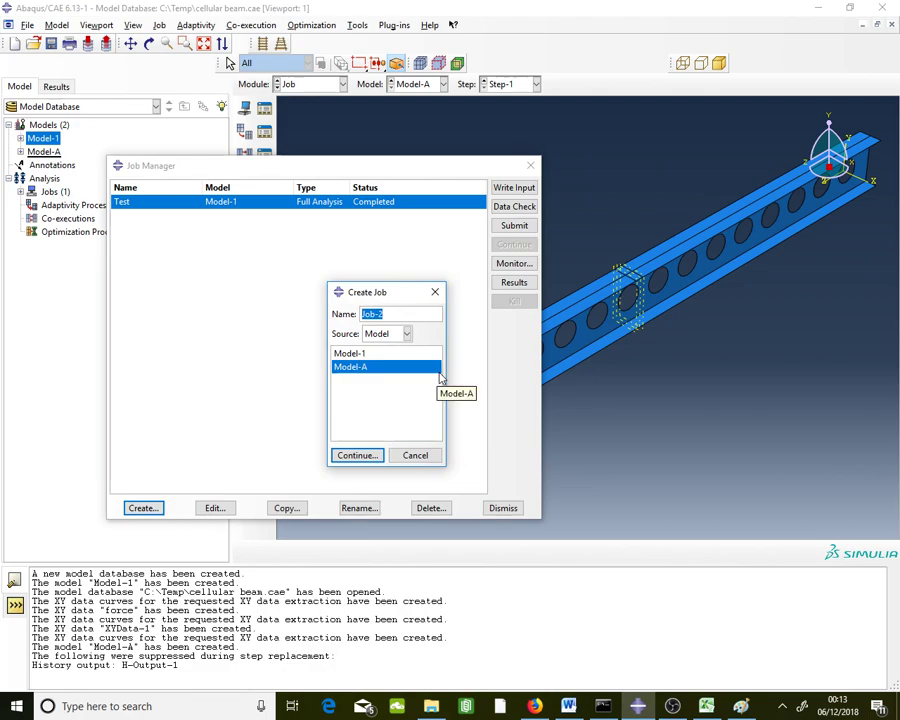
pyautogui.press('capslock')
pyautogui.write('B')
pyautogui.press('capslock')
pyautogui.write('uckling')
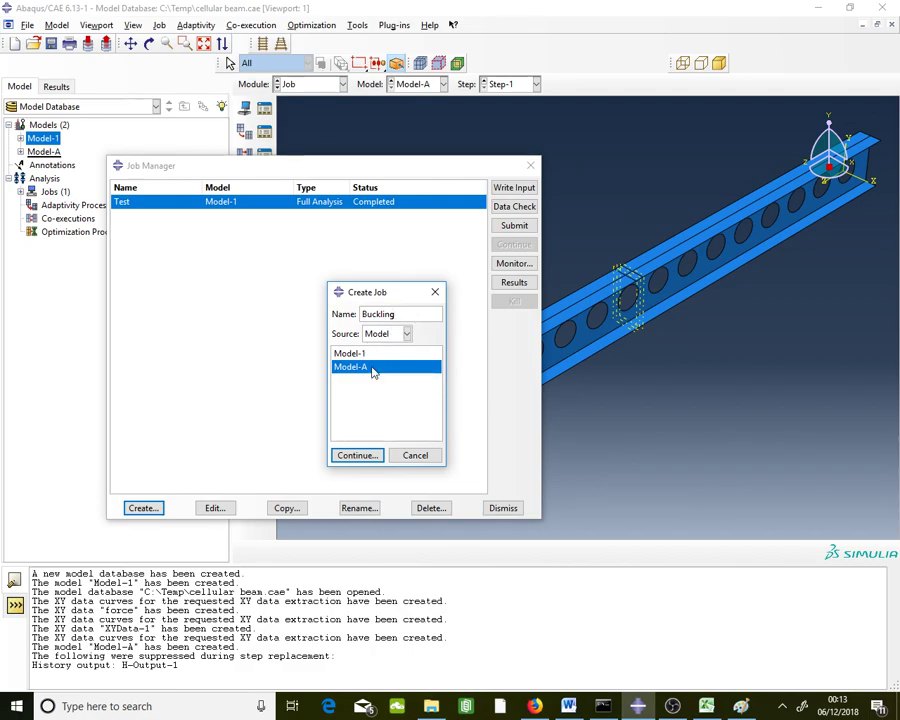
pyautogui.click(368, 456)
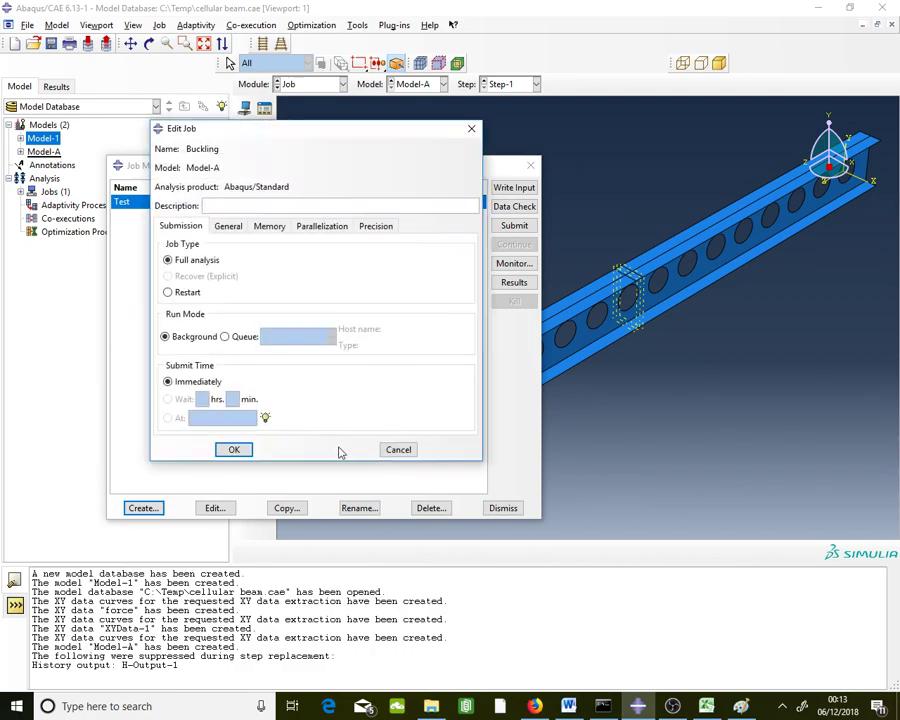
pyautogui.click(237, 449)
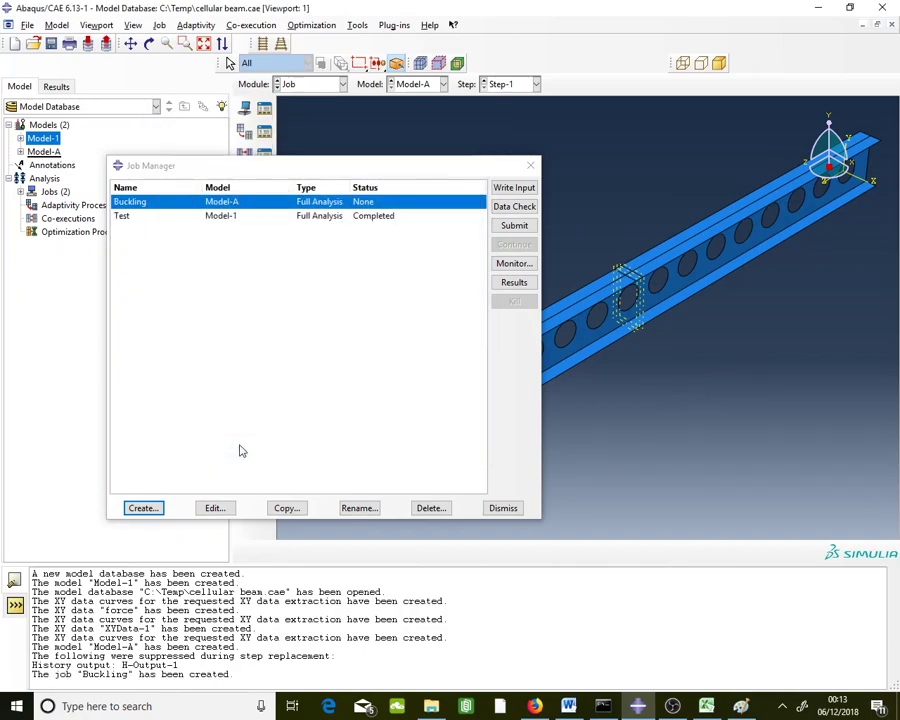
pyautogui.click(515, 227)
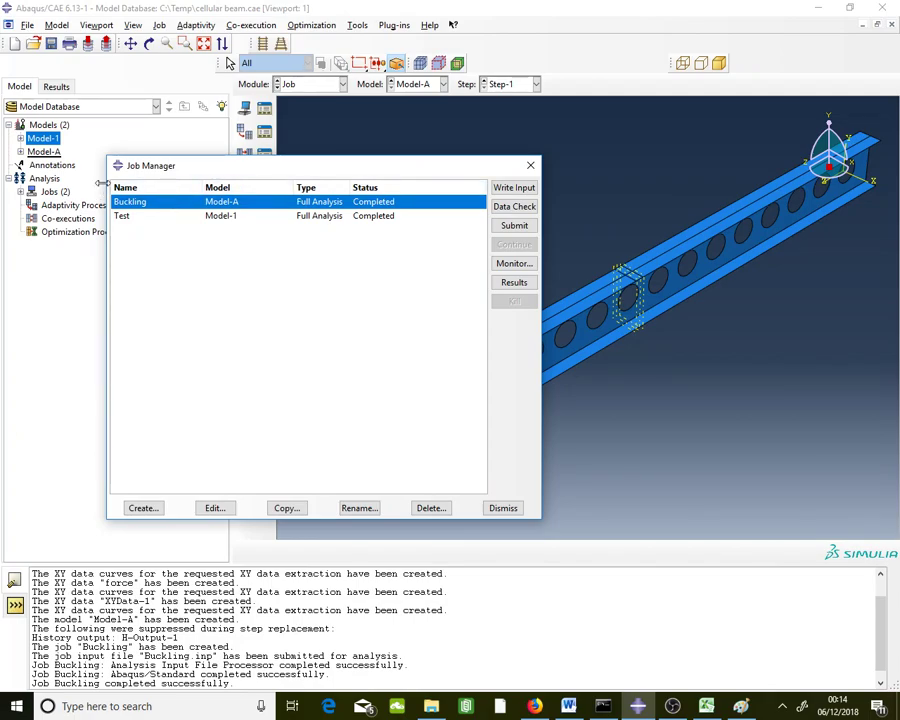
# Open the Buckling job's results and plot the displacement contours on the deformed shape for mode 1.
pyautogui.click(524, 287)
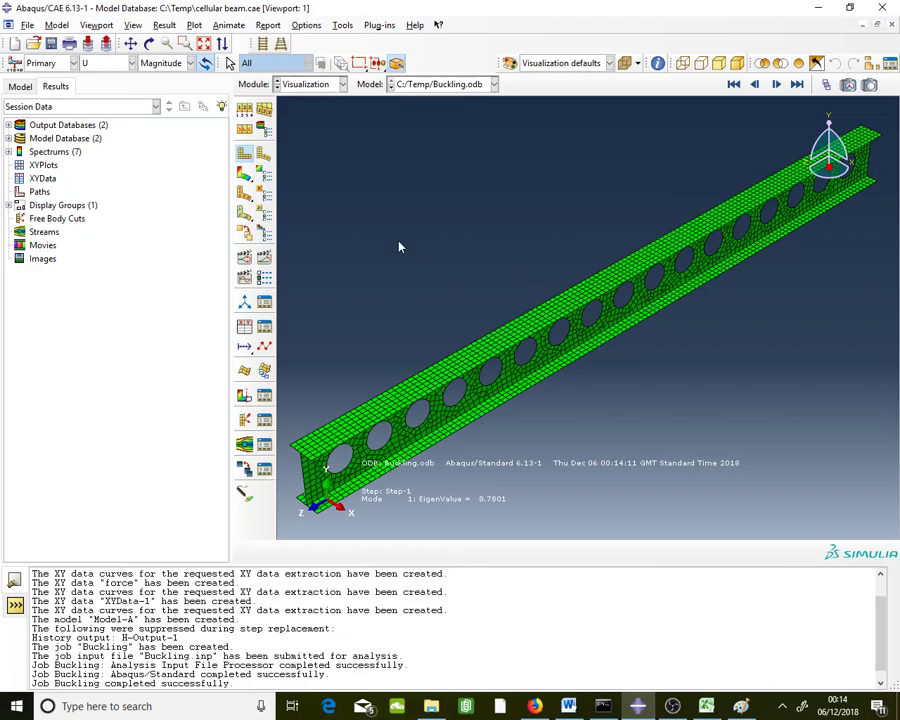
pyautogui.click(243, 177)
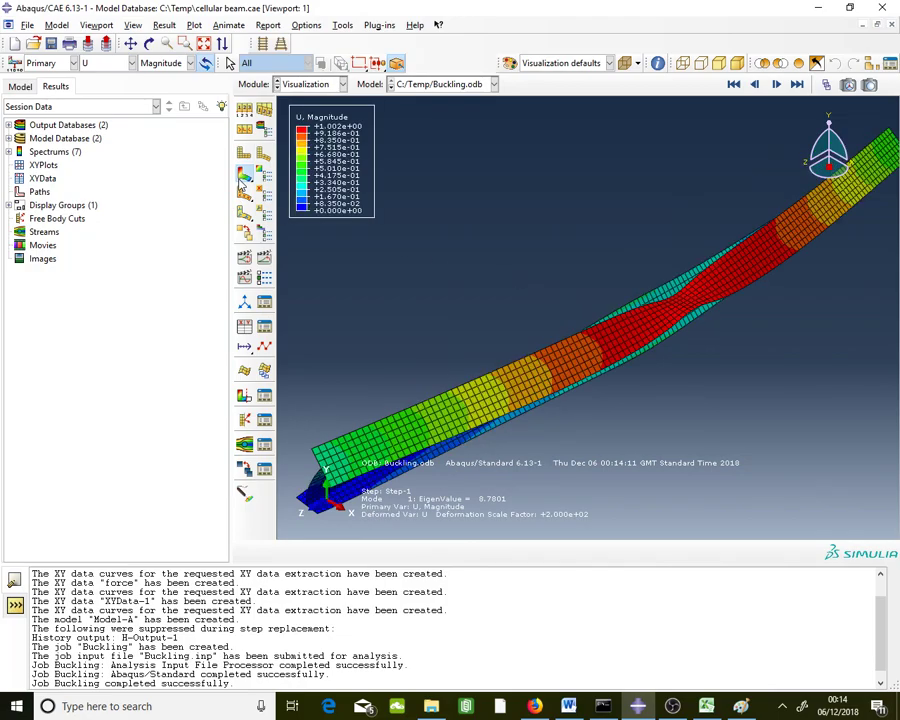
pyautogui.click(149, 43)
pyautogui.moveTo(687, 340); pyautogui.dragTo(678, 293)
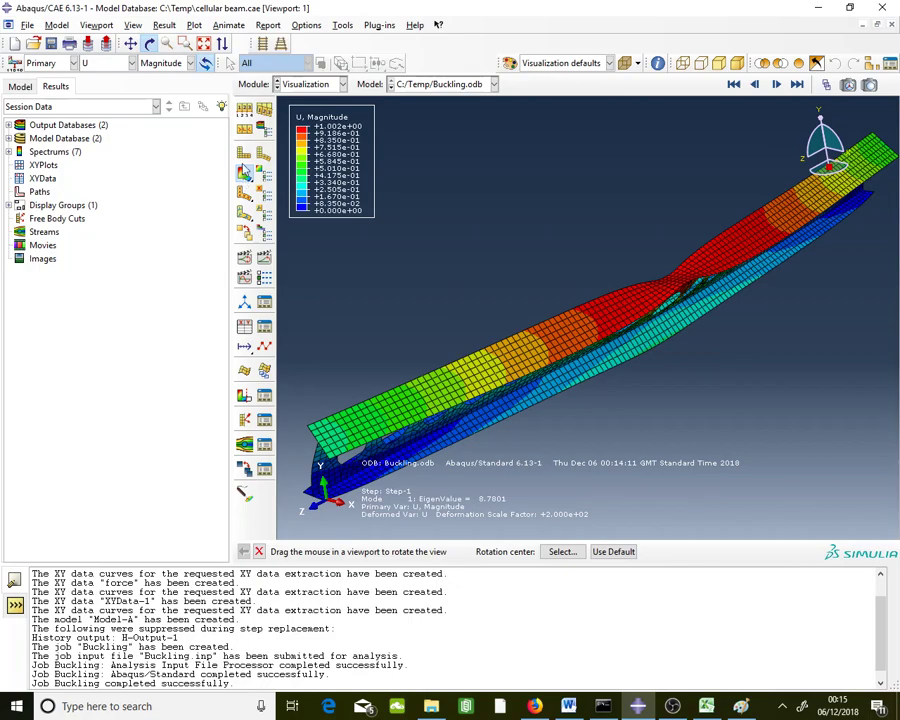
# Compare the beam's undeformed shape with the mode 1 contour plot from a steeper viewing angle.
pyautogui.click(244, 152)
pyautogui.moveTo(575, 313); pyautogui.dragTo(501, 253)
pyautogui.press('Escape')
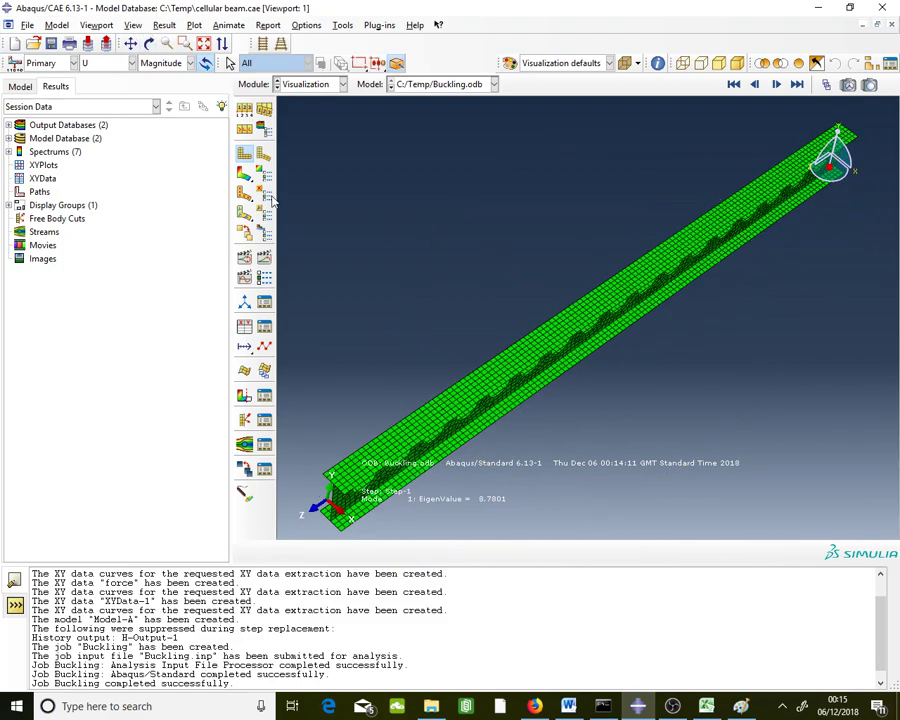
pyautogui.click(246, 176)
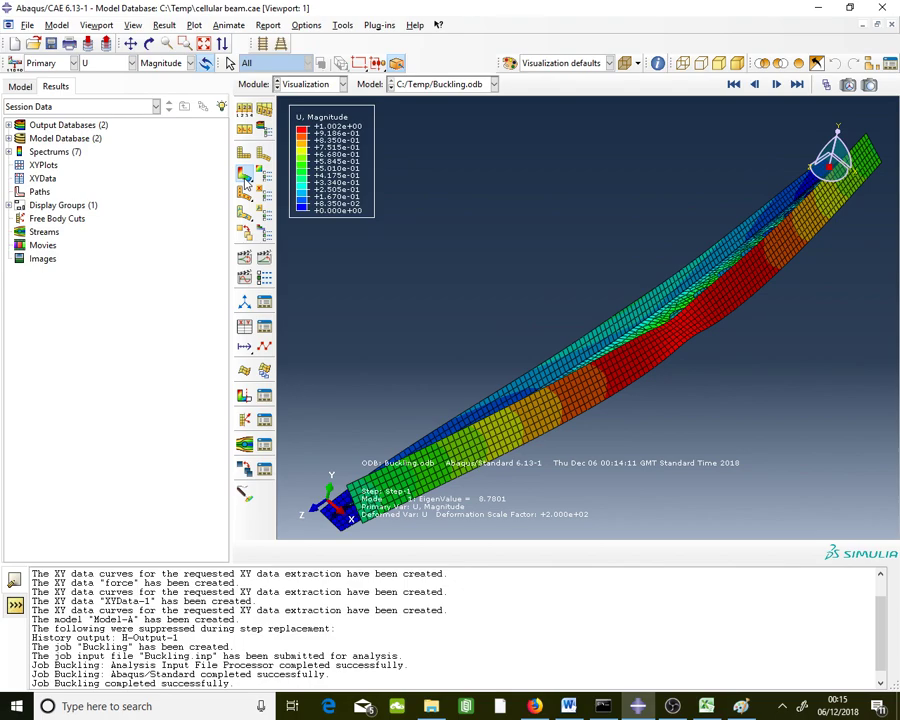
# Step through the contour plots of buckling modes 2 to 6.
pyautogui.click(777, 86)
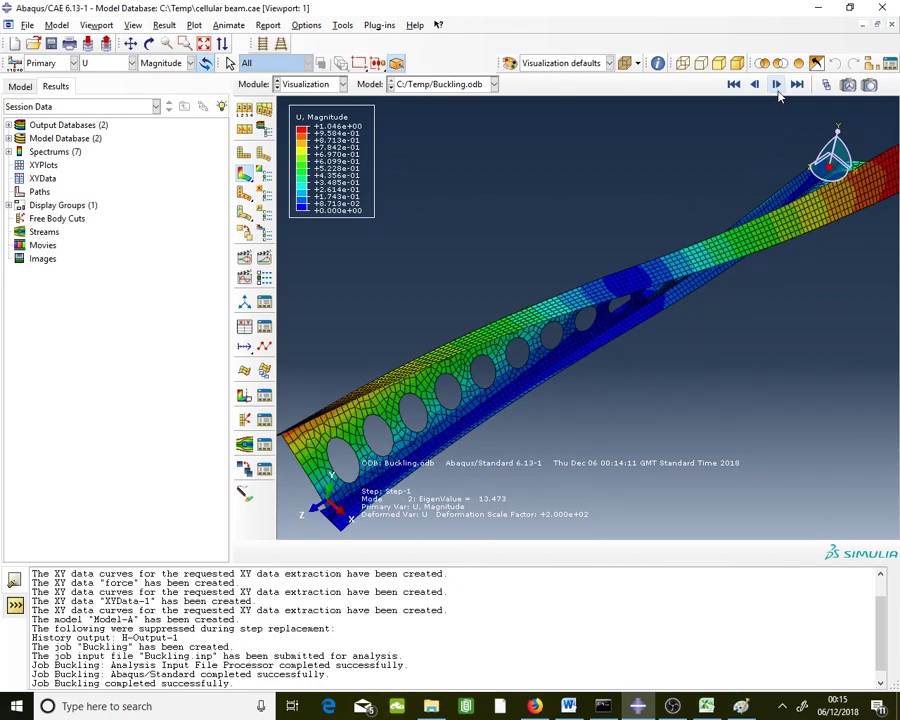
pyautogui.click(779, 93)
pyautogui.click(779, 93)
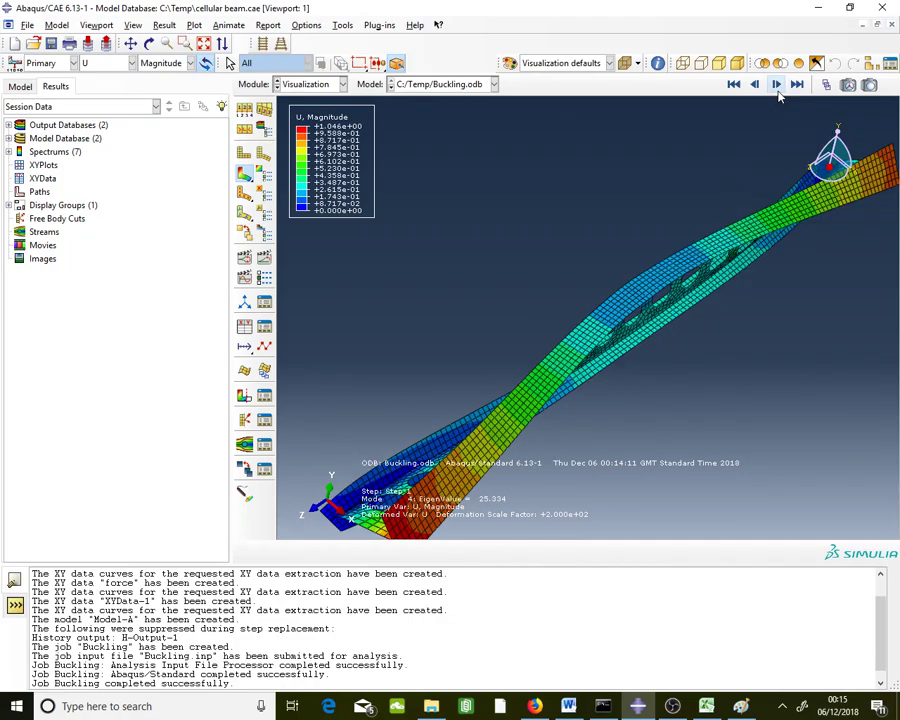
pyautogui.click(777, 86)
pyautogui.click(777, 86)
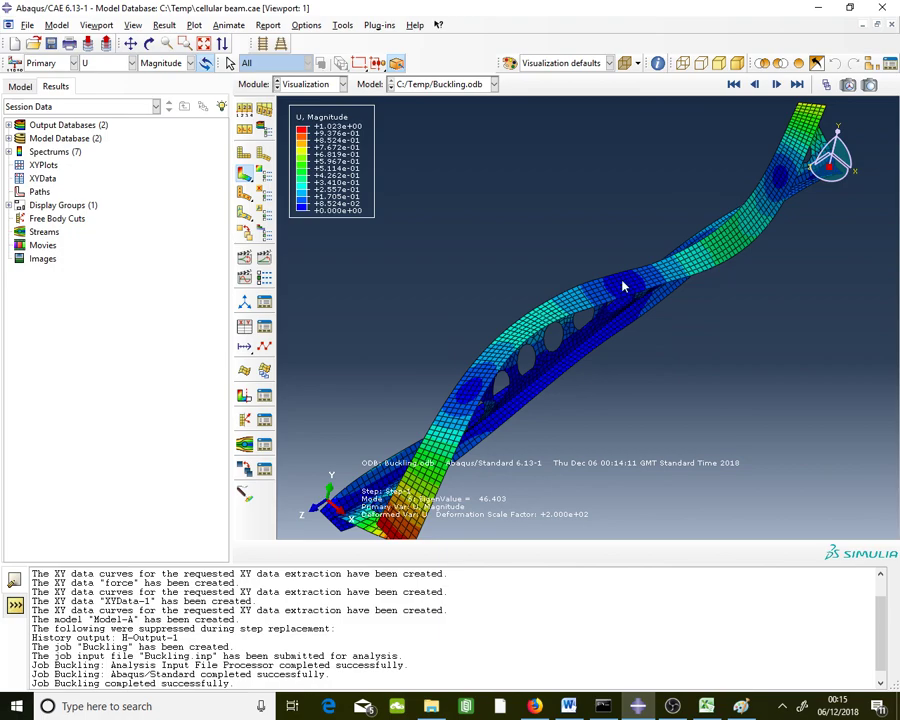
# Return from mode 6 to the base state and display the first buckling mode again.
pyautogui.click(754, 85)
pyautogui.click(754, 85)
pyautogui.click(754, 85)
pyautogui.click(754, 85)
pyautogui.click(754, 85)
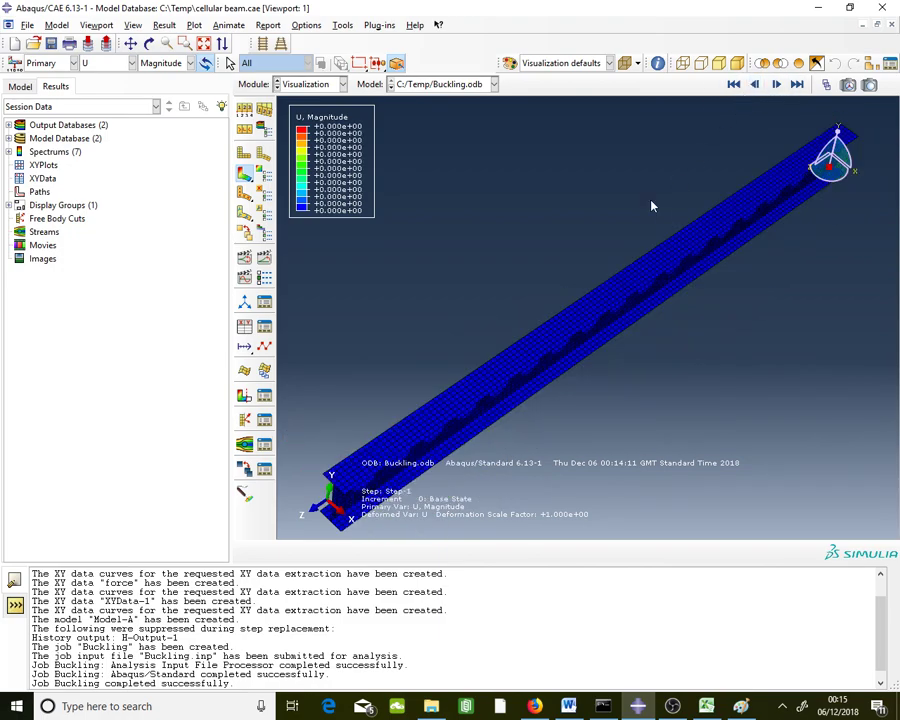
pyautogui.click(148, 43)
pyautogui.moveTo(619, 287); pyautogui.dragTo(583, 233)
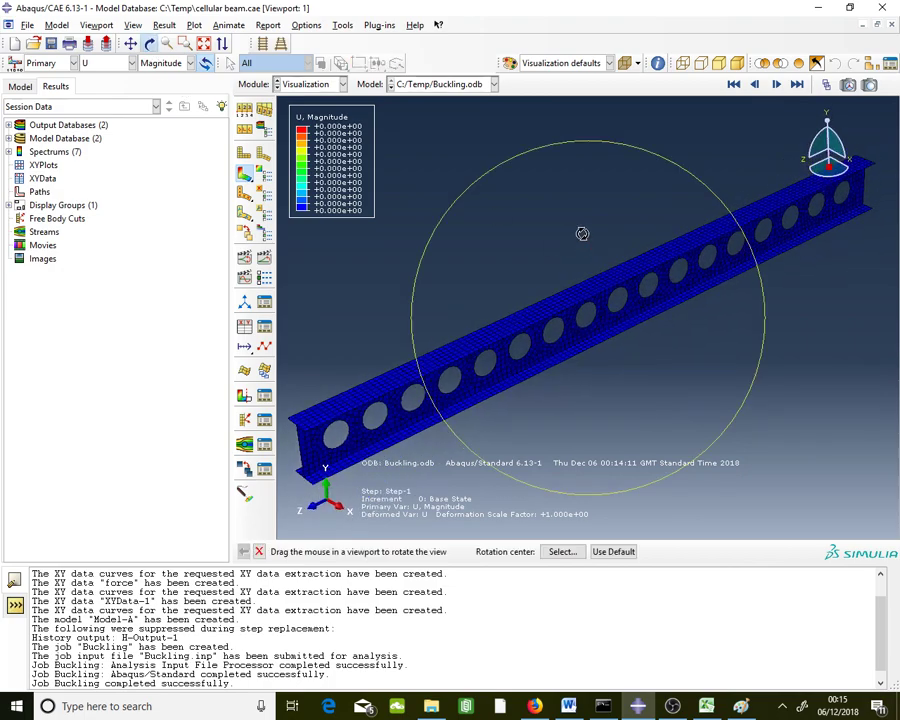
pyautogui.click(775, 86)
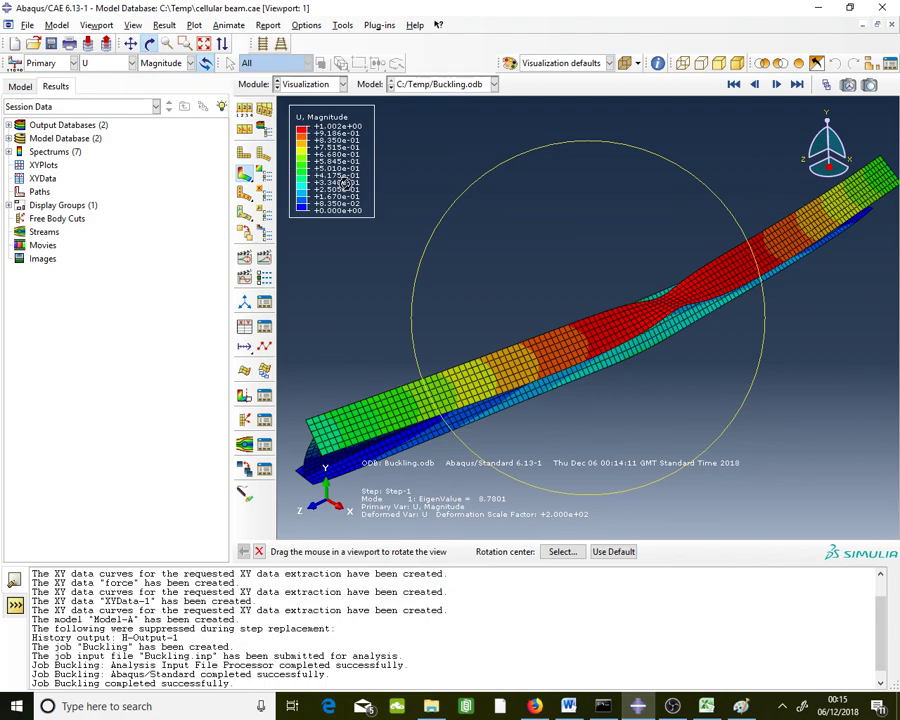
pyautogui.press('Escape')
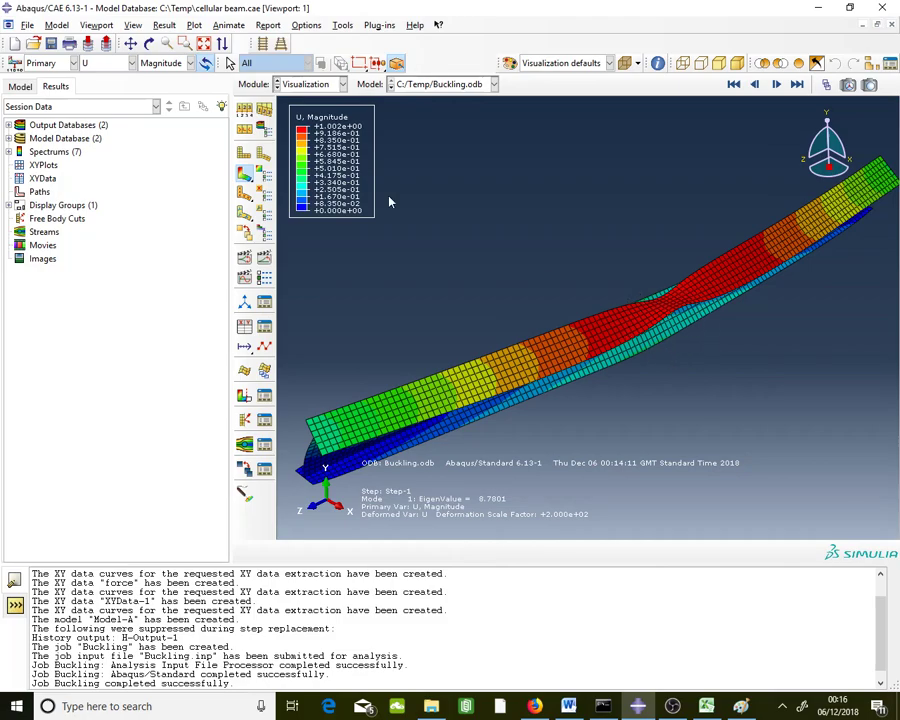
# Examine the deformed flanges and web of the beam in buckling mode 1 from different angles.
pyautogui.click(148, 44)
pyautogui.moveTo(600, 300); pyautogui.dragTo(663, 360)
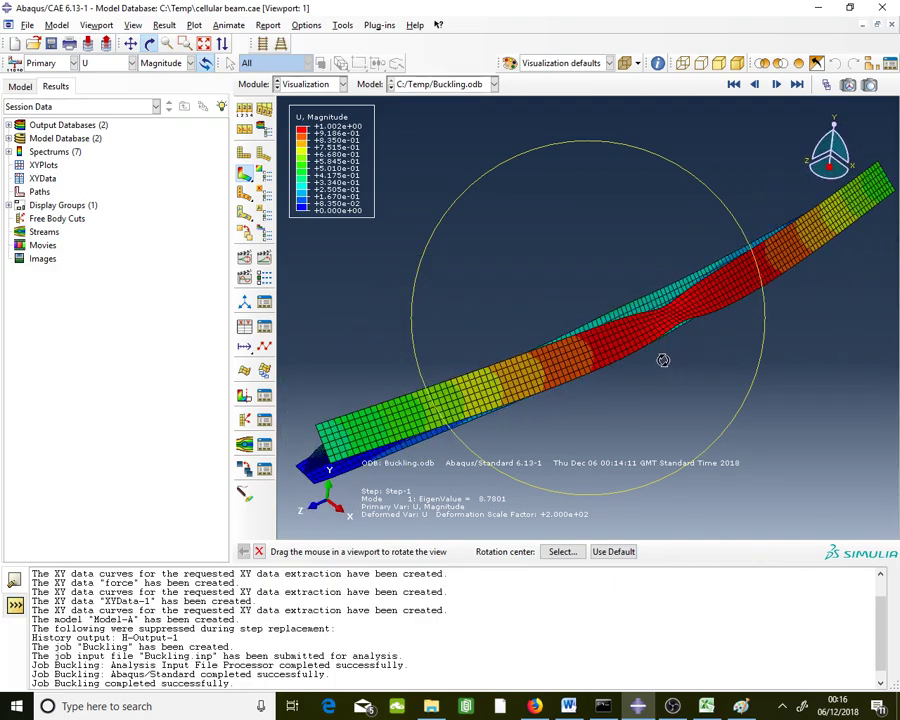
pyautogui.press('Escape')
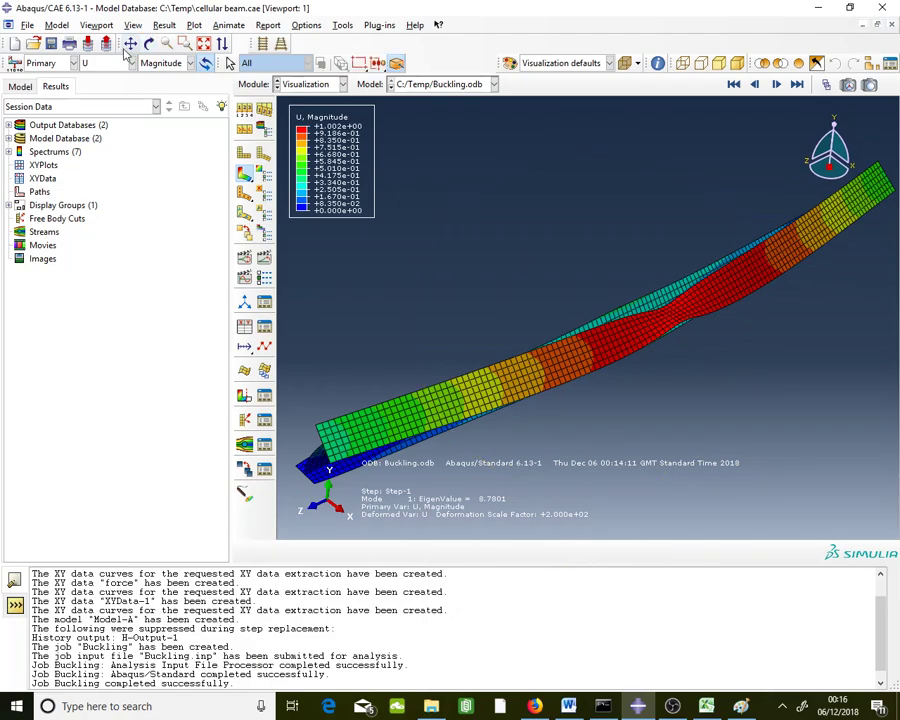
pyautogui.click(148, 43)
pyautogui.moveTo(711, 331)
pyautogui.mouseDown()
pyautogui.moveTo(707, 303)
pyautogui.moveTo(701, 314)
pyautogui.mouseUp()
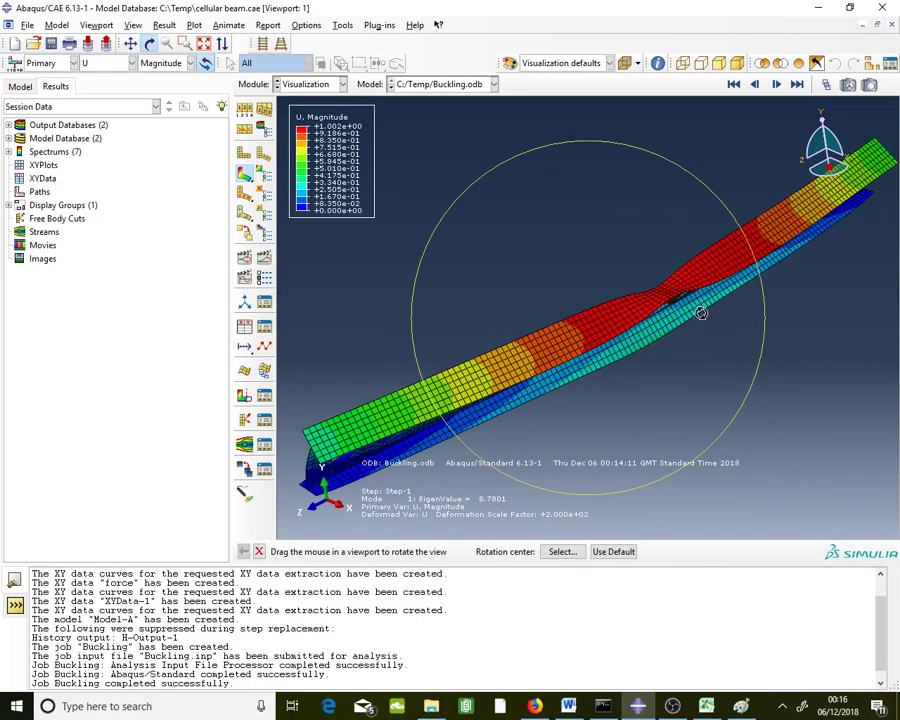
pyautogui.press('Escape')
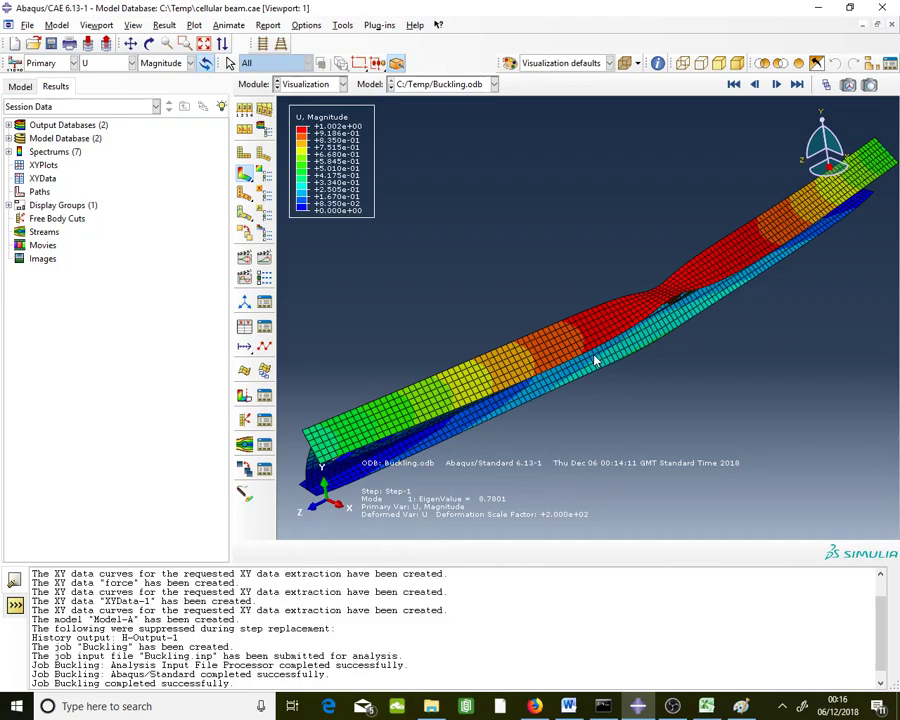
# Switch to the Job module, copy Model-A to a new model named Model-B, and close the Job Manager.
pyautogui.click(315, 87)
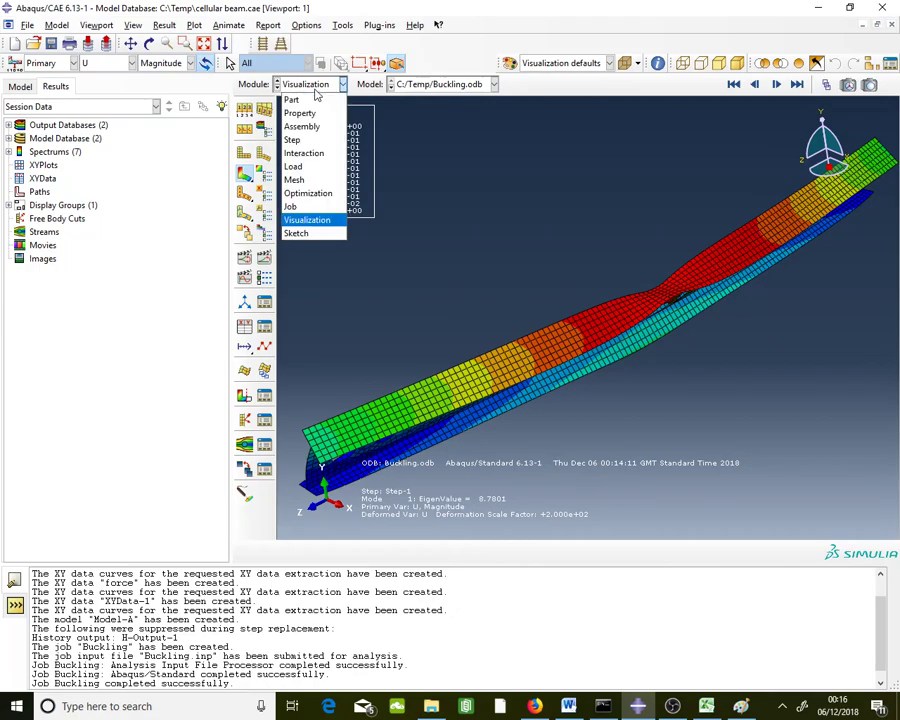
pyautogui.click(312, 208)
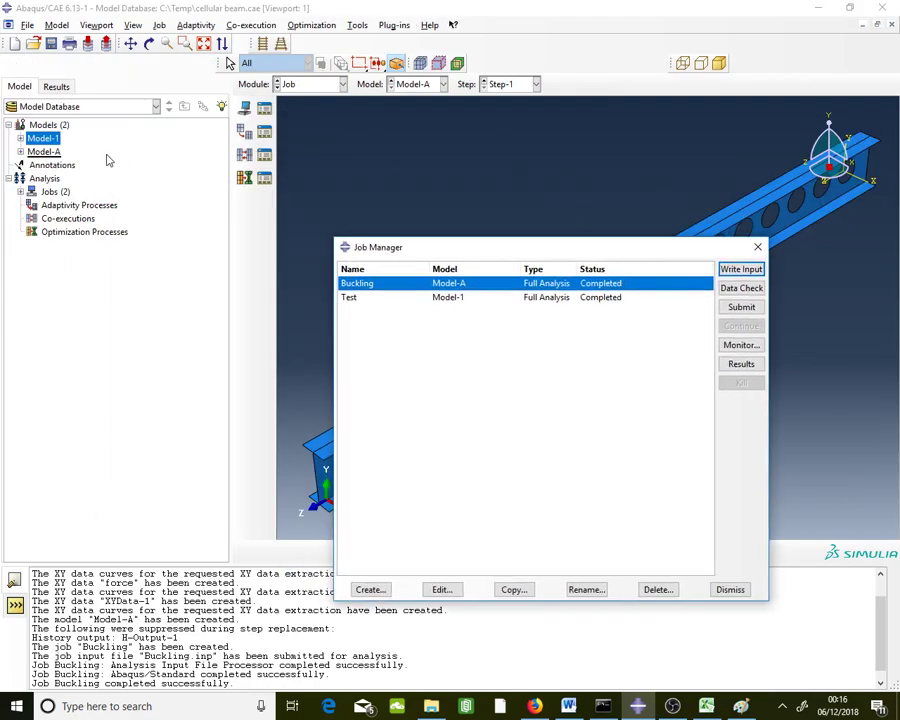
pyautogui.click(50, 152)
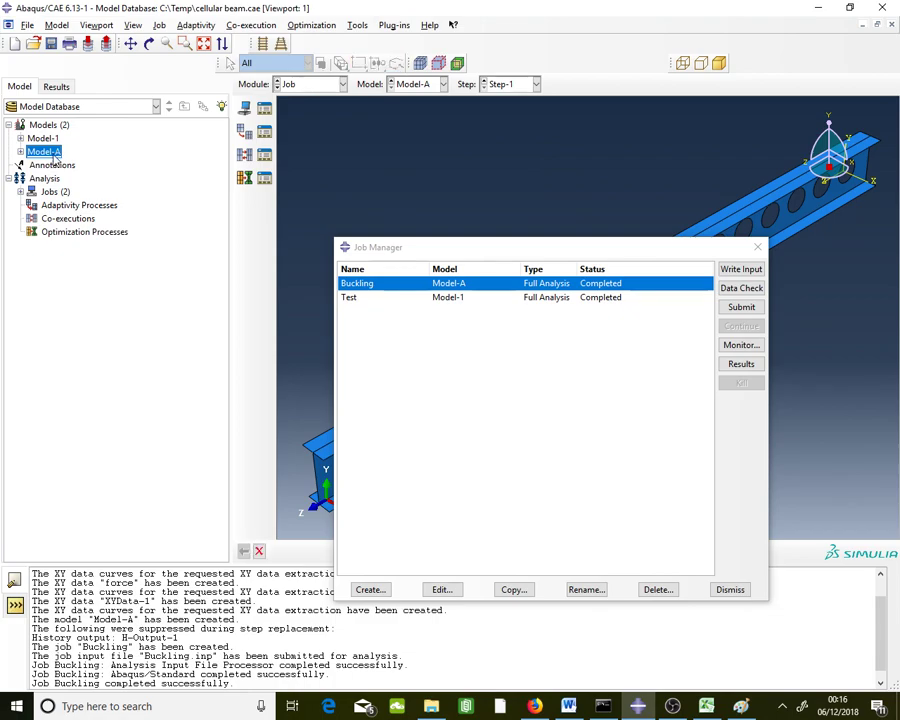
pyautogui.rightClick(55, 156)
pyautogui.click(92, 178)
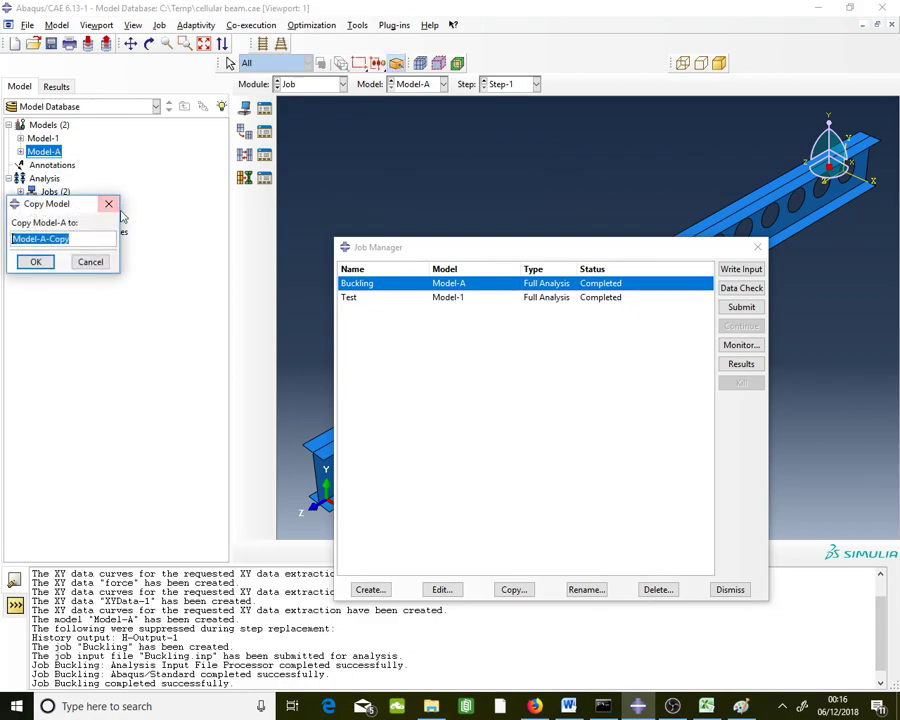
pyautogui.moveTo(40, 240); pyautogui.dragTo(166, 254)
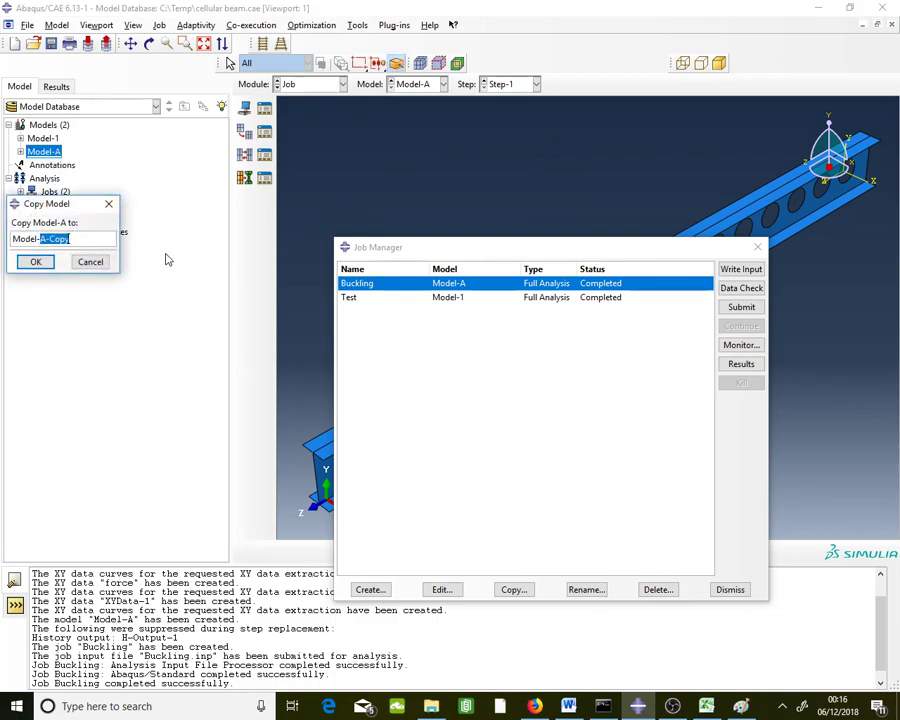
pyautogui.write('B')
pyautogui.press('BackSpace')
pyautogui.press('capslock')
pyautogui.write('B')
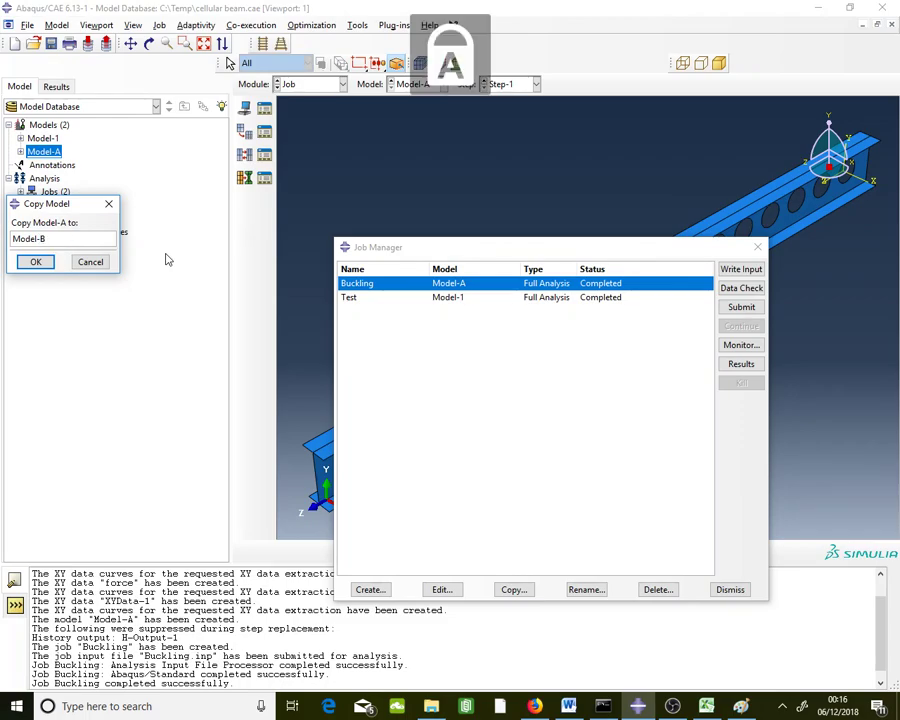
pyautogui.click(33, 262)
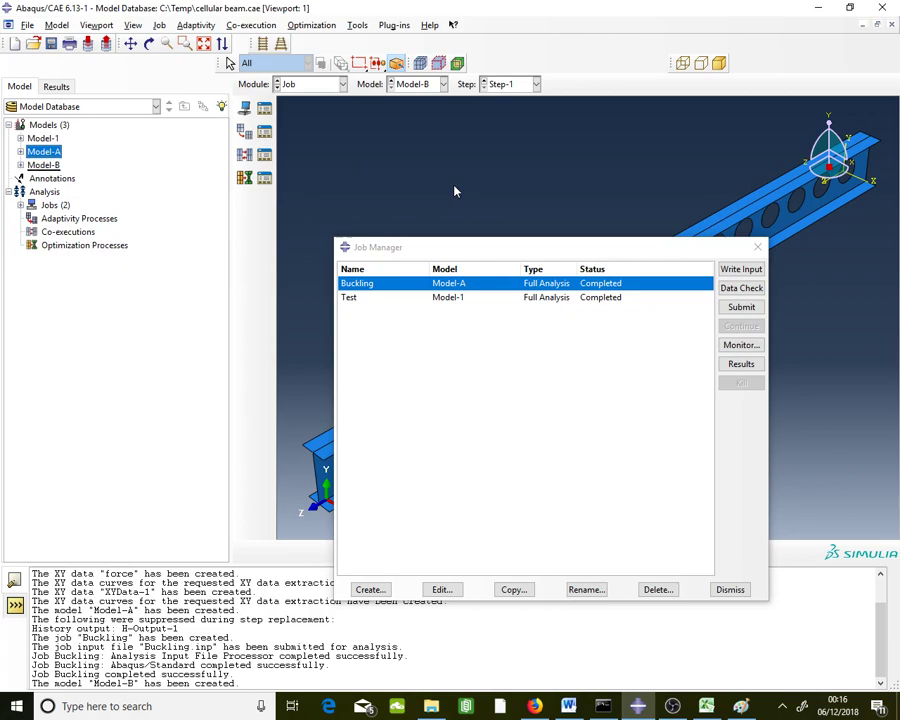
pyautogui.press('Escape')
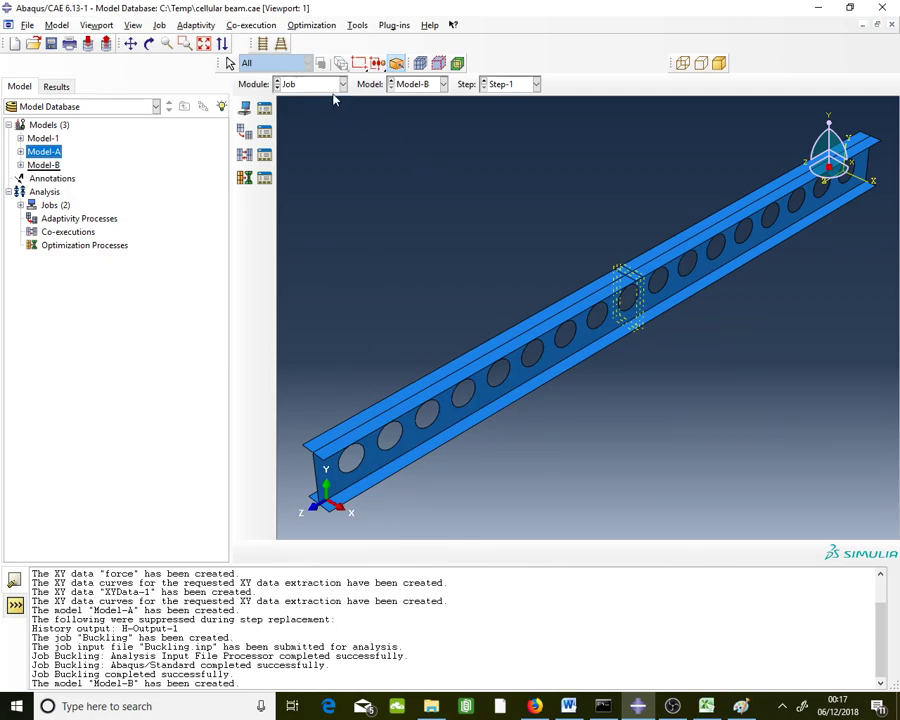
# Replace Model-B's buckling step, Step-1, with a Static, General procedure in the Step module.
pyautogui.click(334, 89)
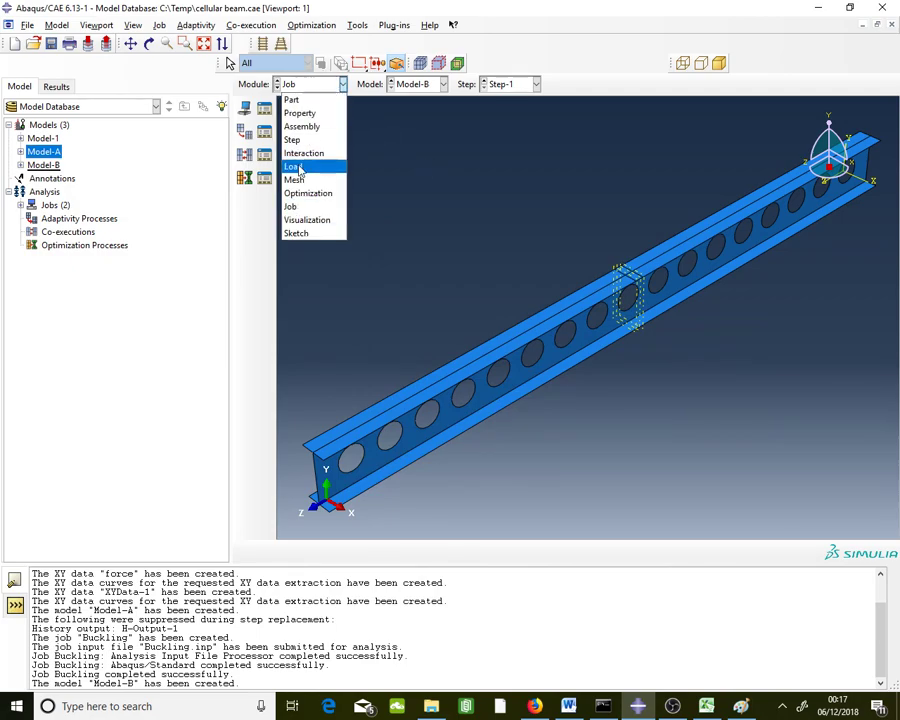
pyautogui.click(300, 141)
pyautogui.click(311, 106)
pyautogui.click(310, 108)
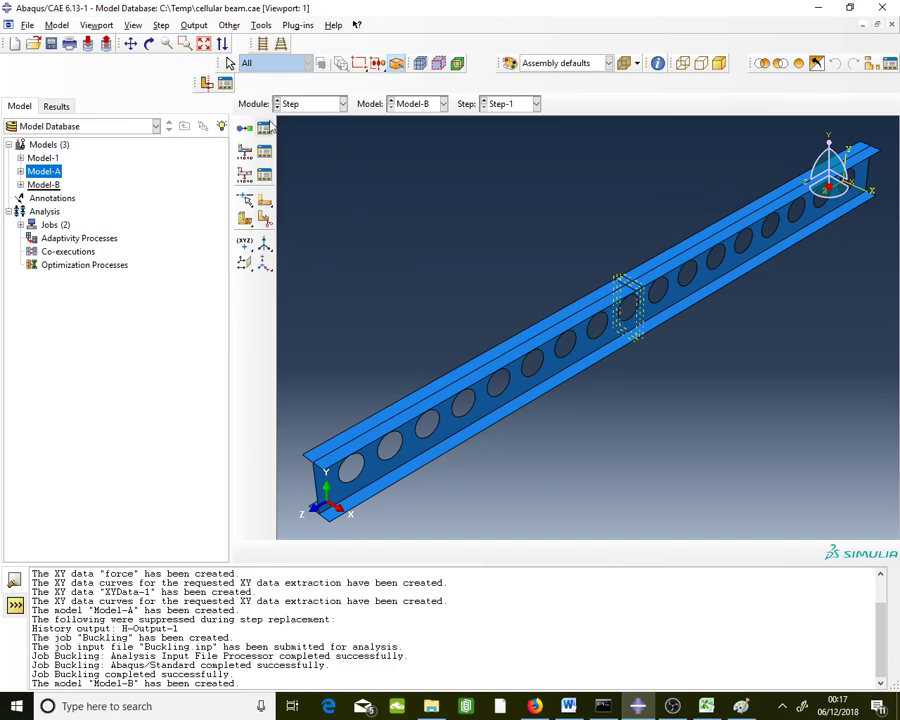
pyautogui.click(265, 127)
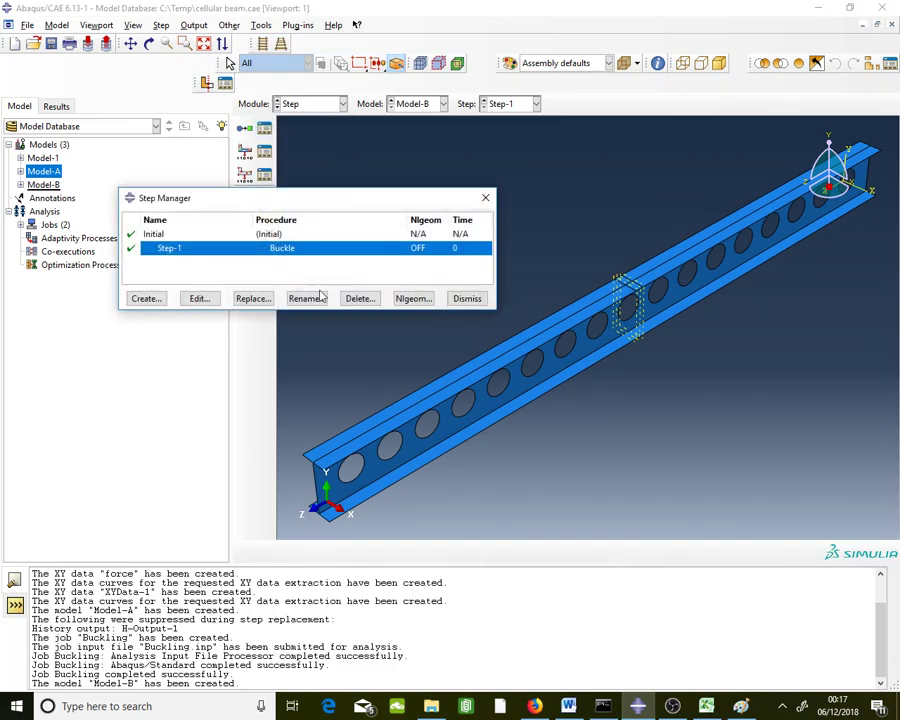
pyautogui.click(241, 301)
pyautogui.click(118, 166)
pyautogui.click(118, 176)
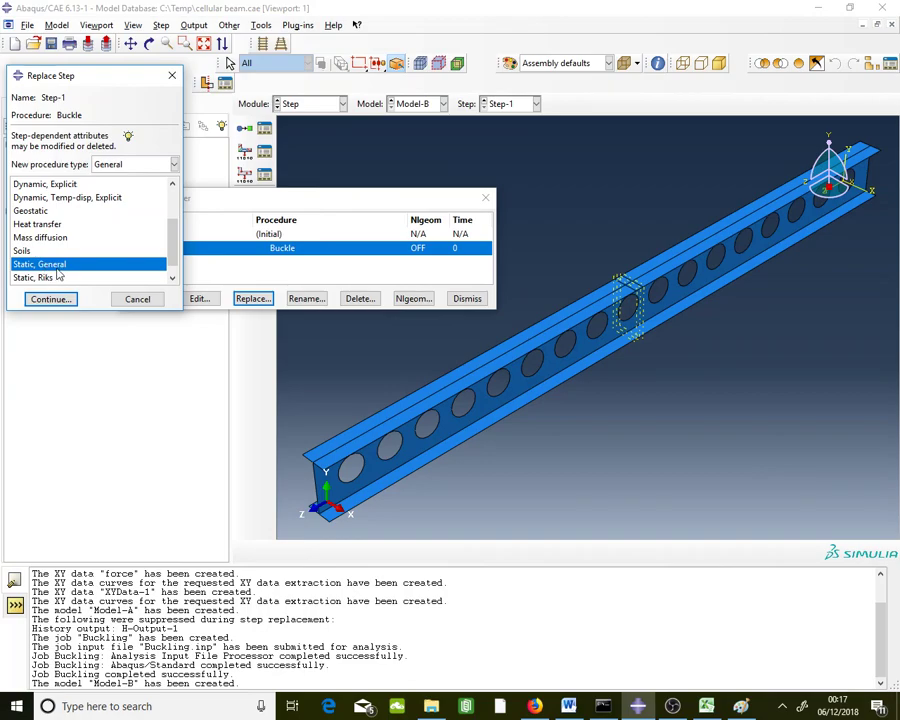
pyautogui.click(52, 299)
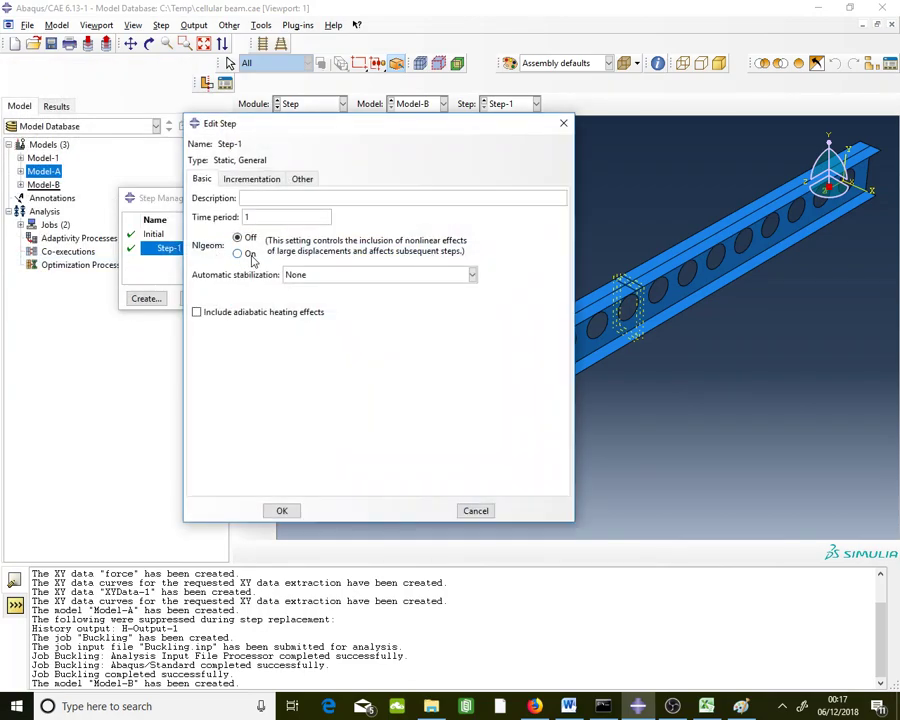
# Turn Nlgeom on for Step-1, with at most 1000 increments and an initial increment size of 0.01.
pyautogui.click(249, 254)
pyautogui.click(250, 179)
pyautogui.doubleClick(263, 248)
pyautogui.write('0.01')
pyautogui.doubleClick(389, 249)
pyautogui.click(366, 214)
pyautogui.write('000')
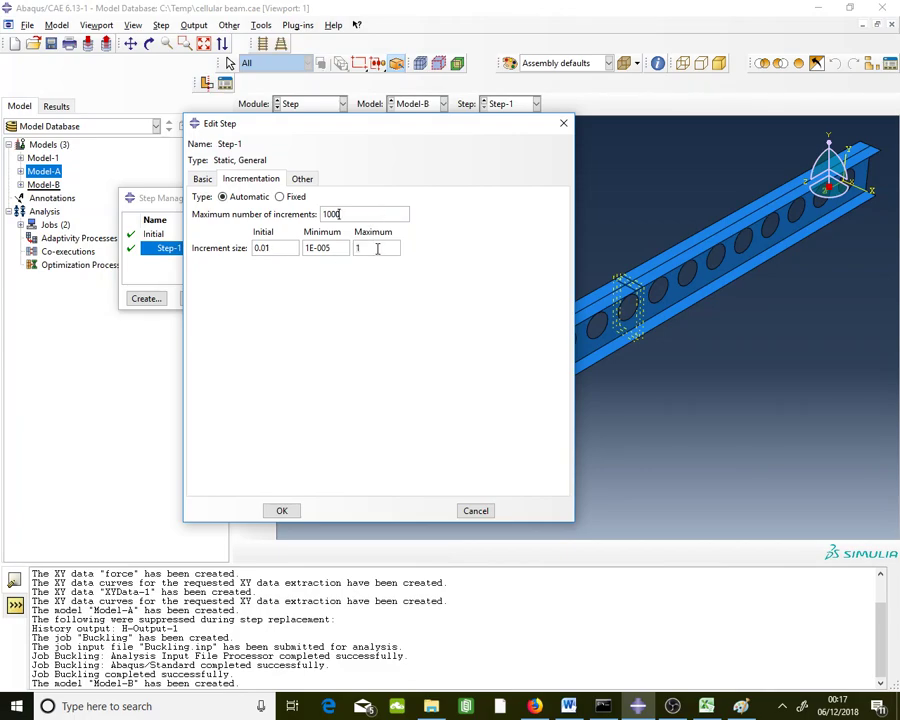
pyautogui.click(292, 511)
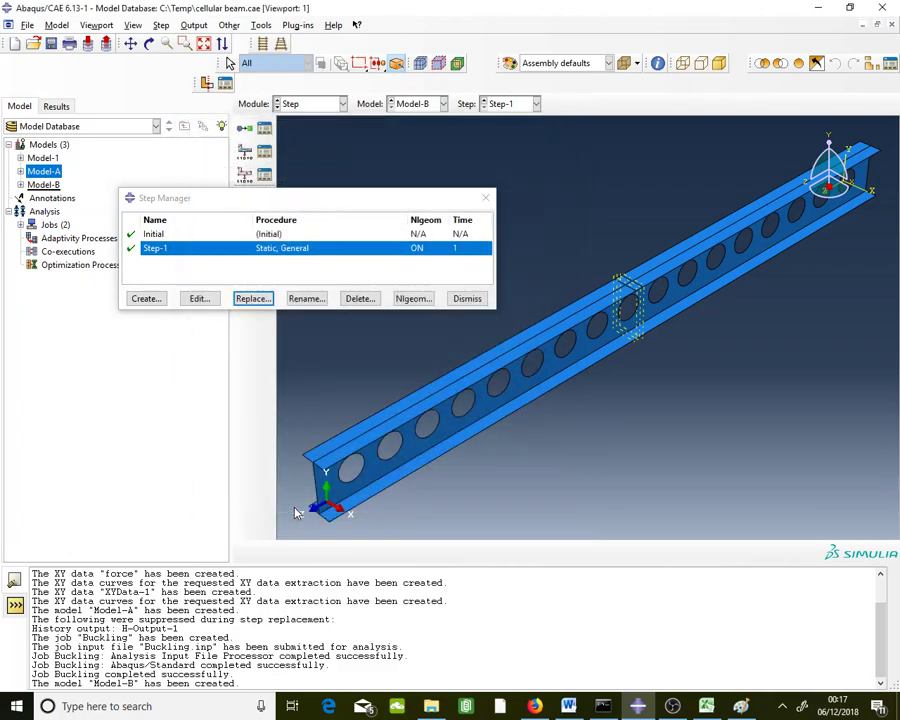
pyautogui.click(467, 298)
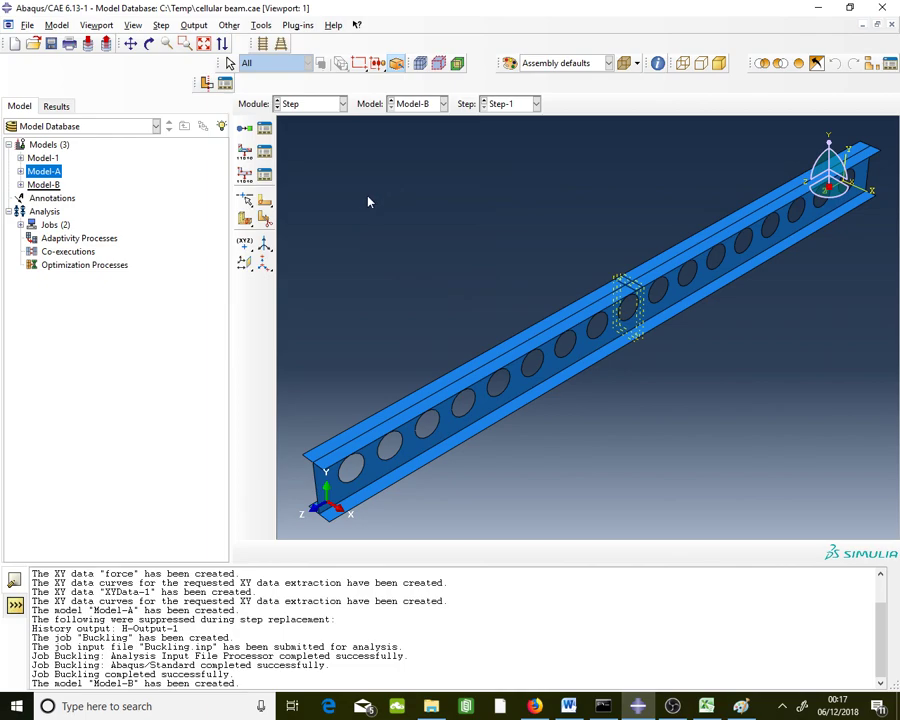
# Set the U2 displacement of Model-B's "loading" boundary condition to -50 in the Load module.
pyautogui.click(310, 105)
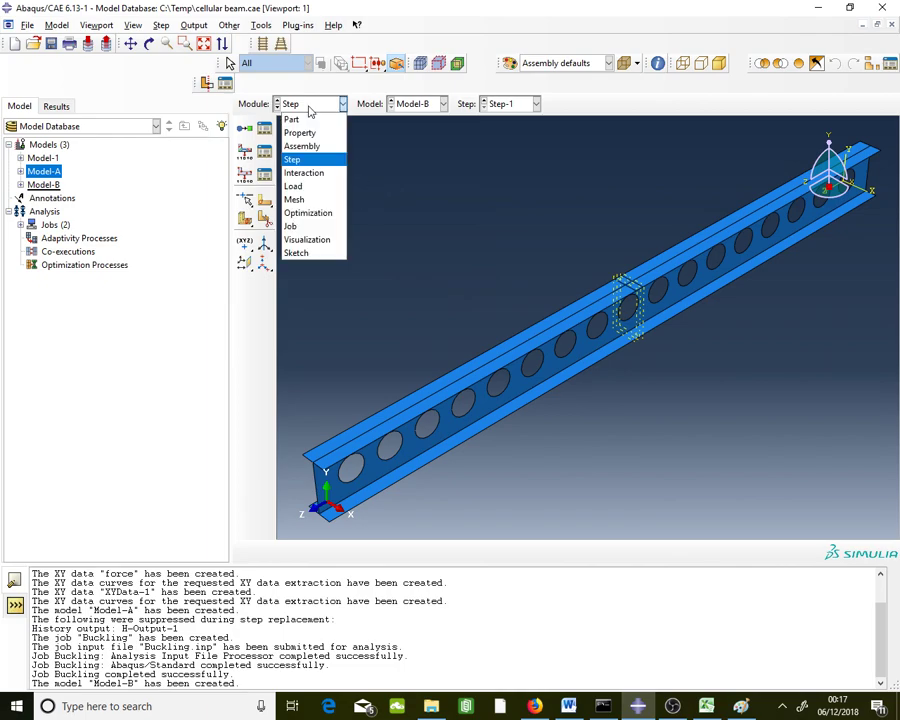
pyautogui.click(296, 186)
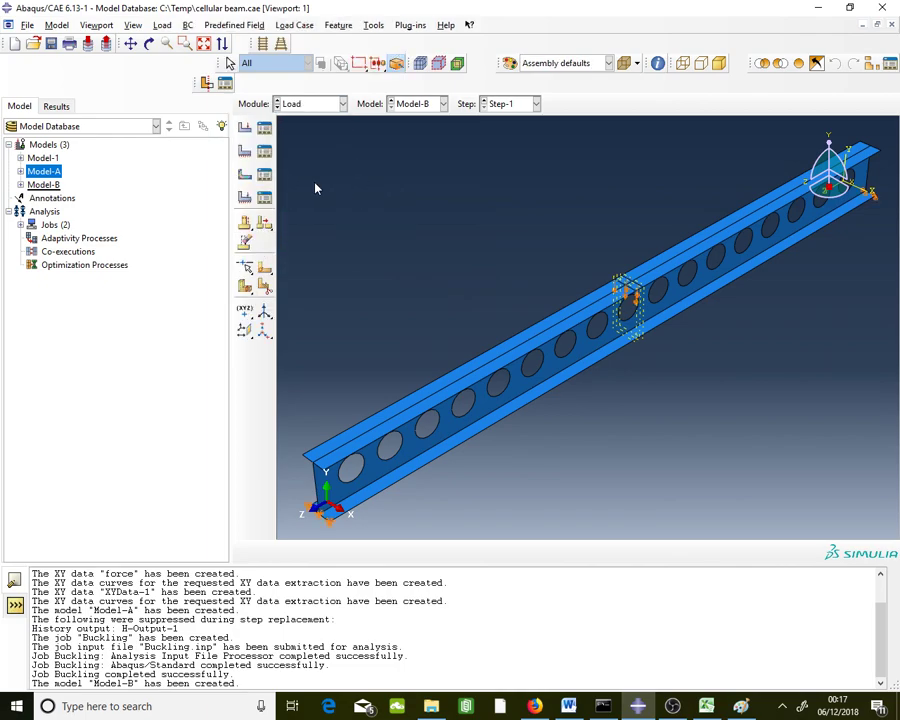
pyautogui.click(265, 151)
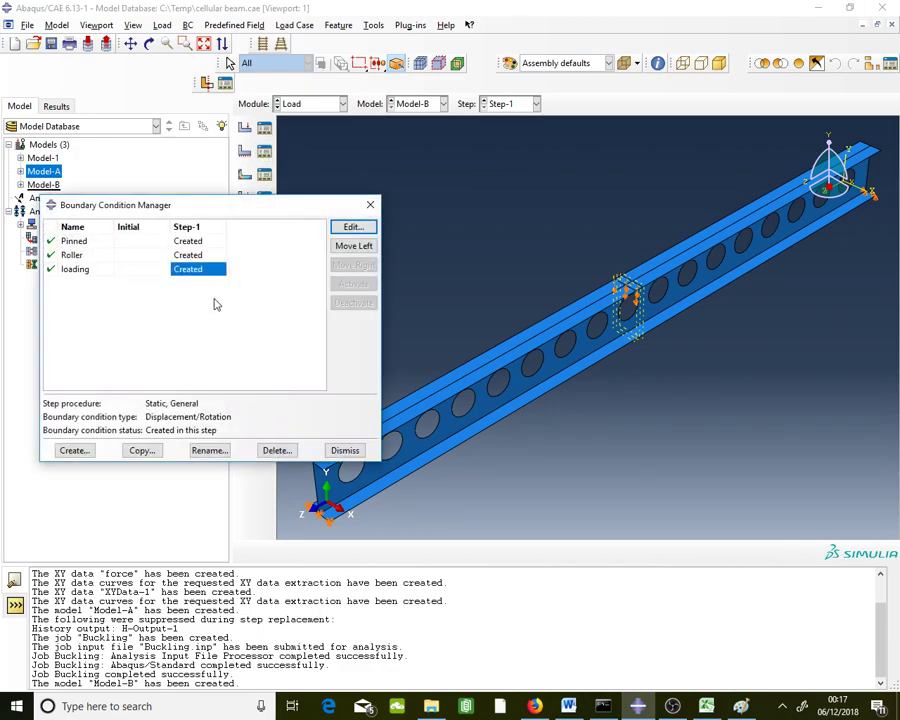
pyautogui.doubleClick(200, 271)
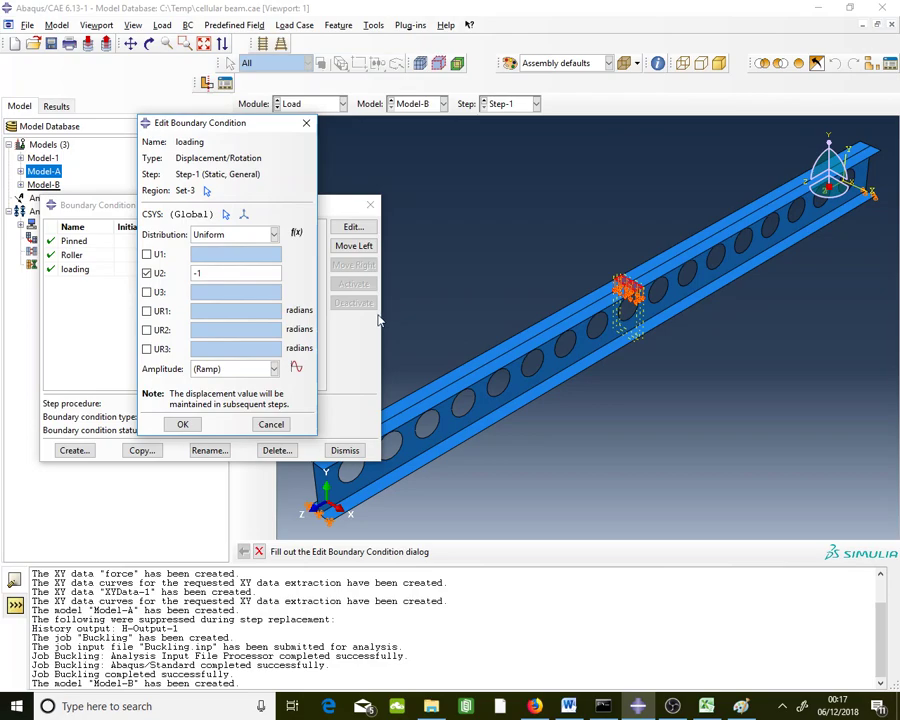
pyautogui.write('-50')
pyautogui.click(181, 424)
pyautogui.click(345, 450)
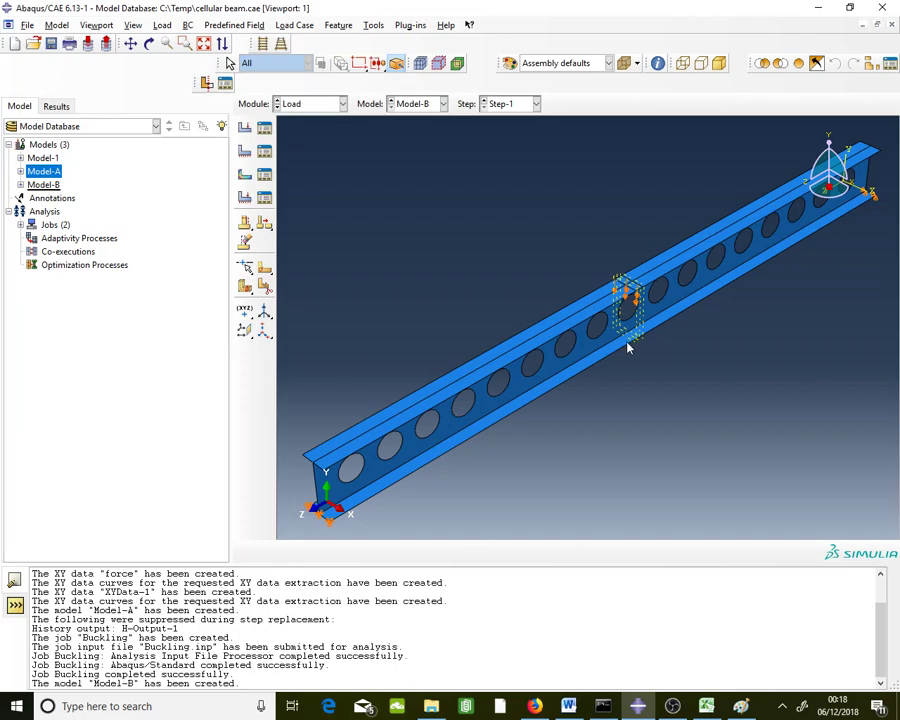
# Open Model-B's keywords for editing and delete the "*node file" and "U" lines near the end of the step.
pyautogui.click(57, 25)
pyautogui.moveTo(91, 114)
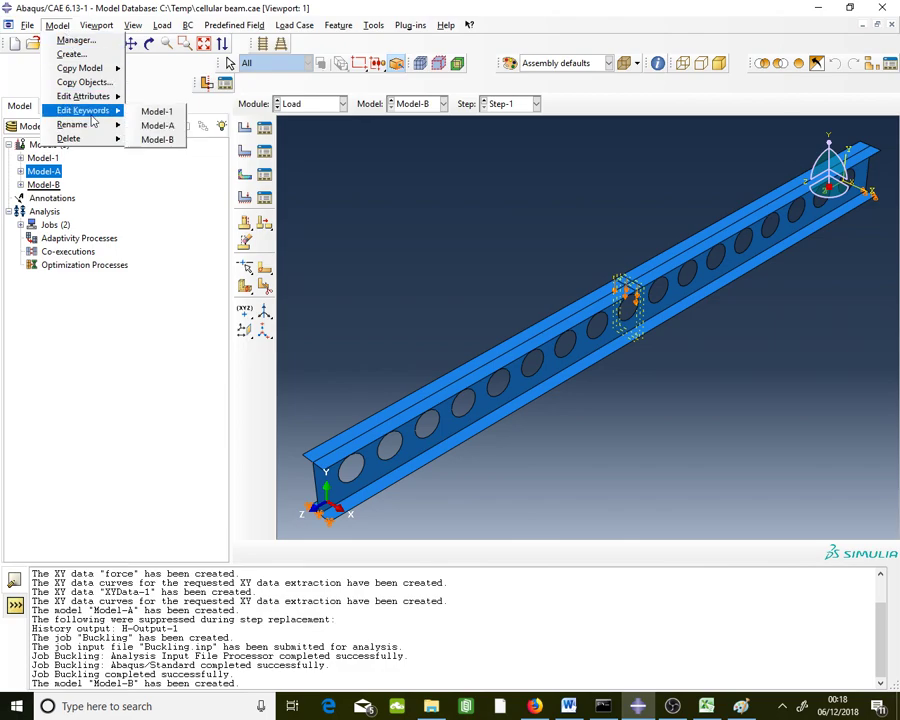
pyautogui.click(158, 140)
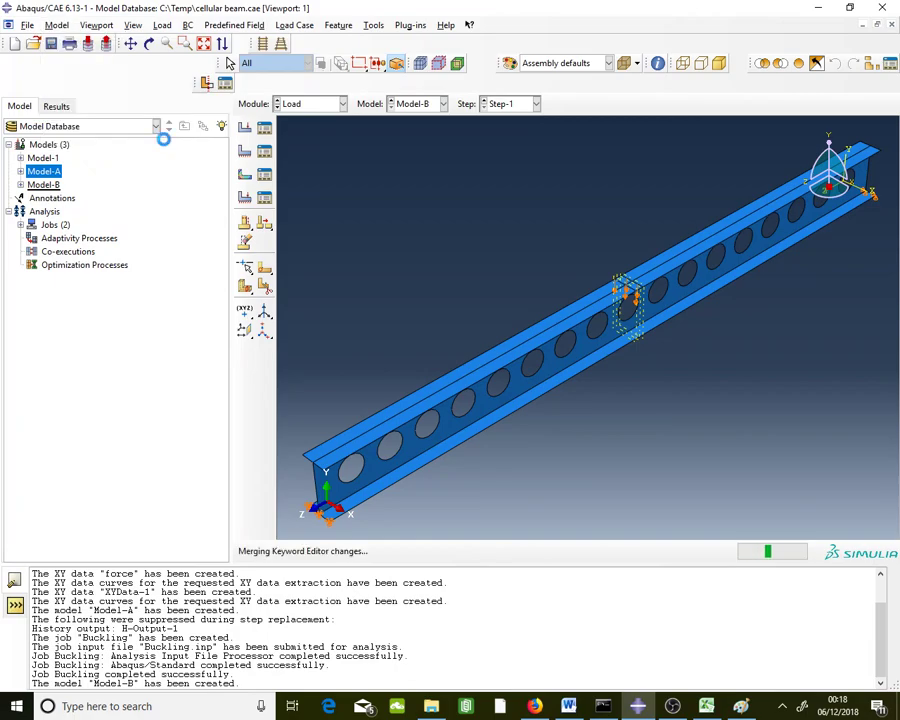
pyautogui.moveTo(381, 166); pyautogui.dragTo(380, 340)
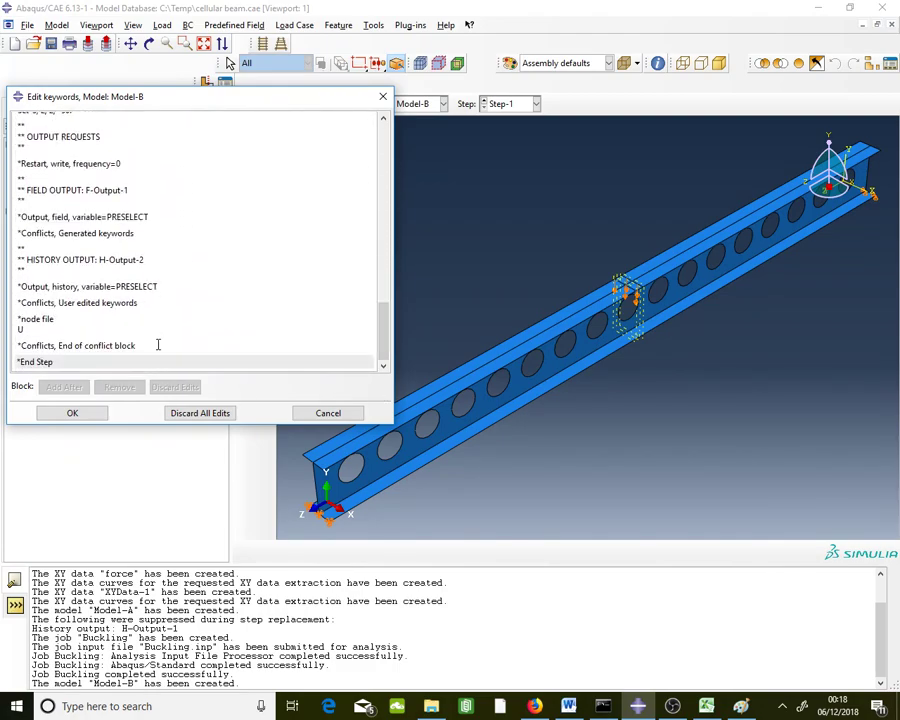
pyautogui.click(24, 329)
pyautogui.moveTo(26, 328); pyautogui.dragTo(14, 322)
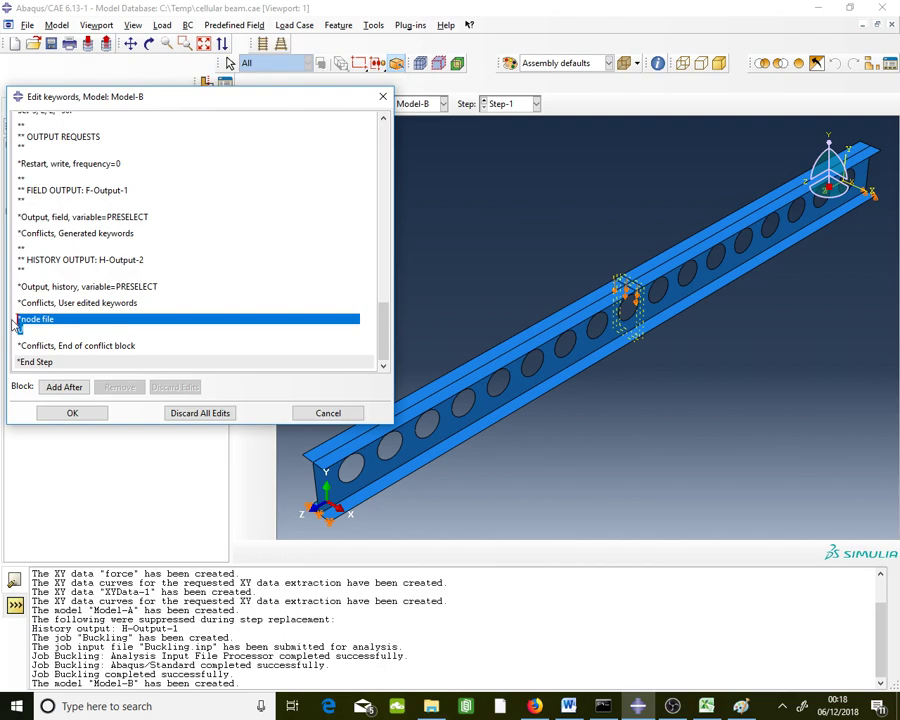
pyautogui.press('Delete')
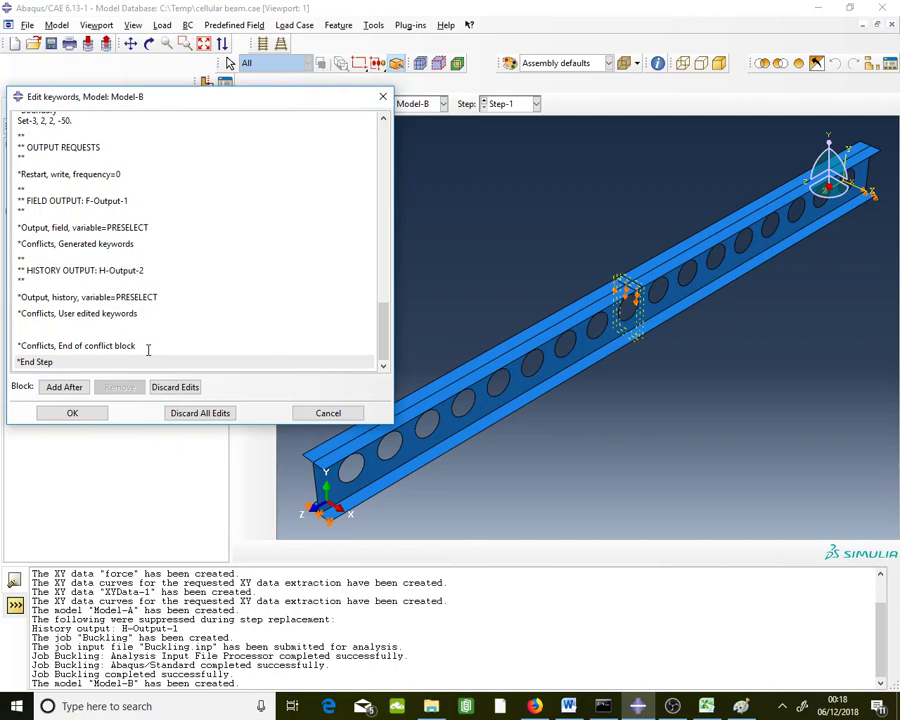
# Delete the three "*Conflicts" marker lines around the history output request in Model-B's keywords.
pyautogui.moveTo(148, 349); pyautogui.dragTo(12, 346)
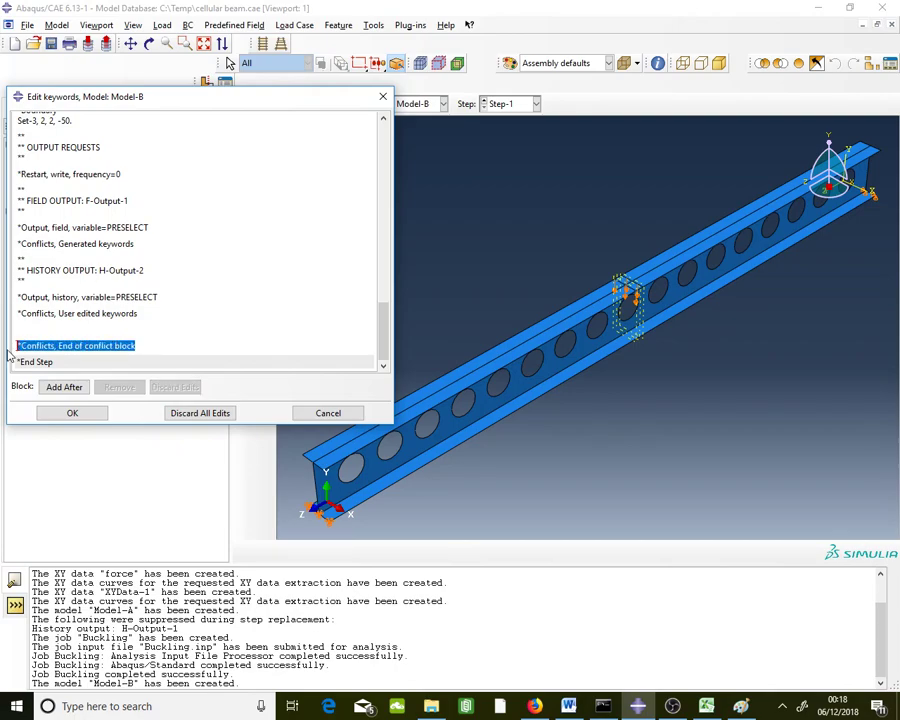
pyautogui.press('Delete')
pyautogui.moveTo(138, 313); pyautogui.dragTo(16, 313)
pyautogui.press('Delete')
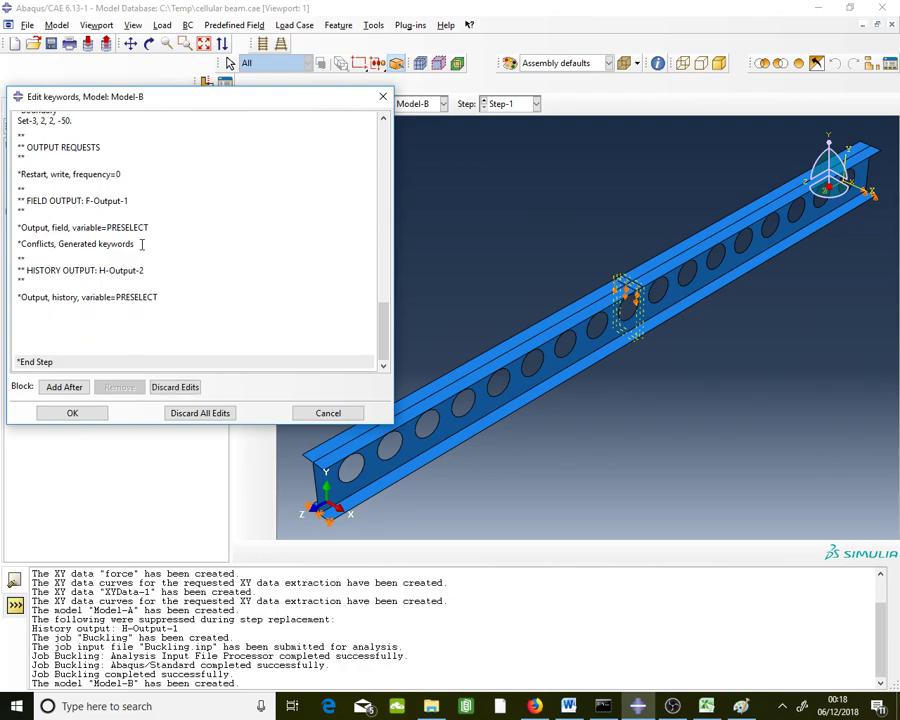
pyautogui.moveTo(137, 244); pyautogui.dragTo(2, 240)
pyautogui.press('Delete')
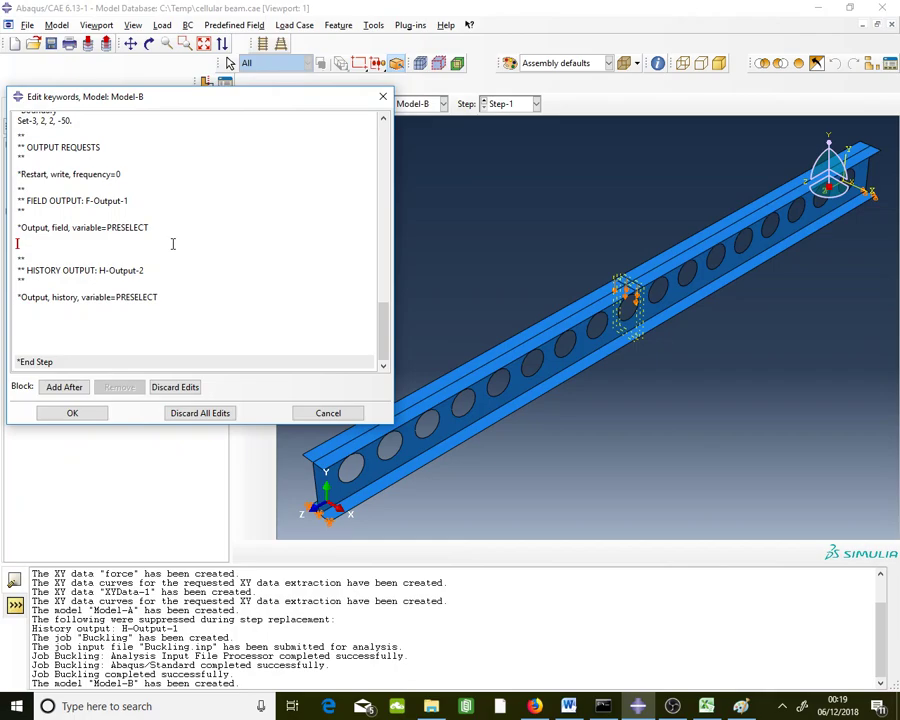
# Insert an empty line directly above the "** STEP: Step-1" comment in Model-B's keywords.
pyautogui.scroll(8, 172, 243)
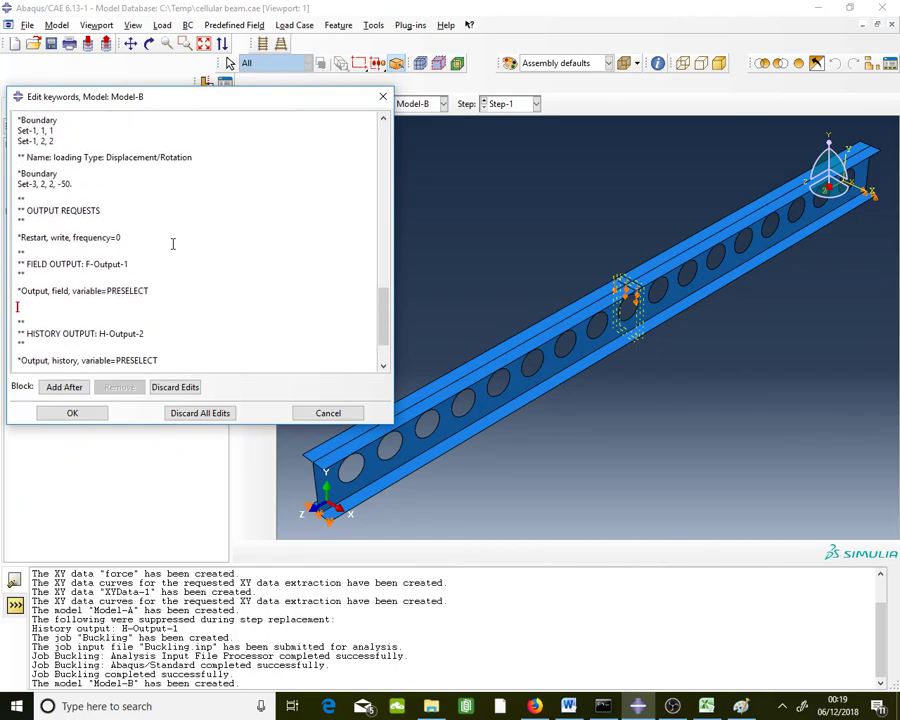
pyautogui.scroll(5, 172, 243)
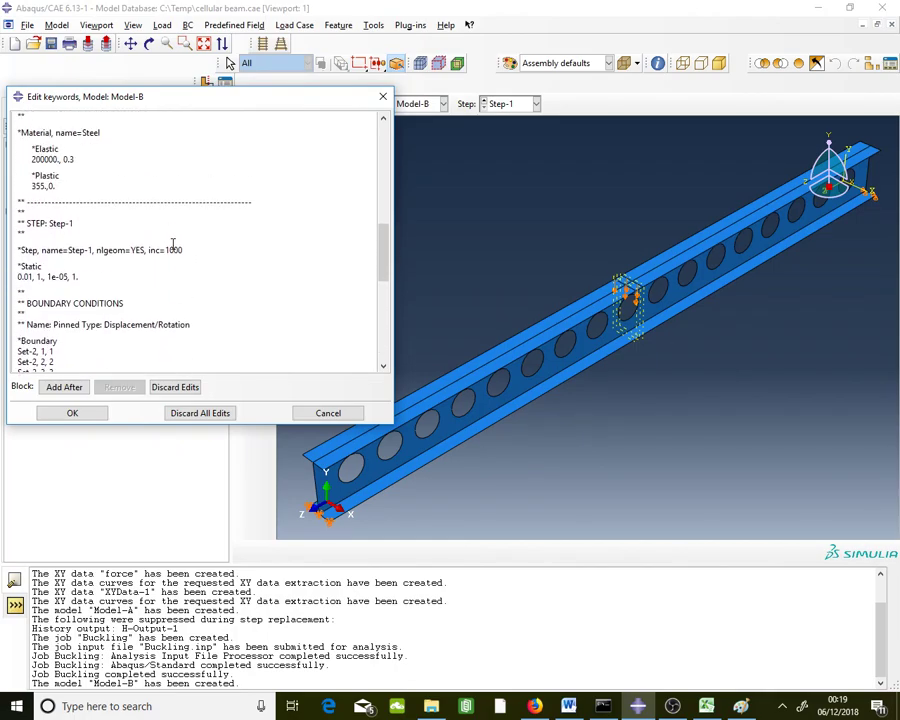
pyautogui.scroll(3, 172, 243)
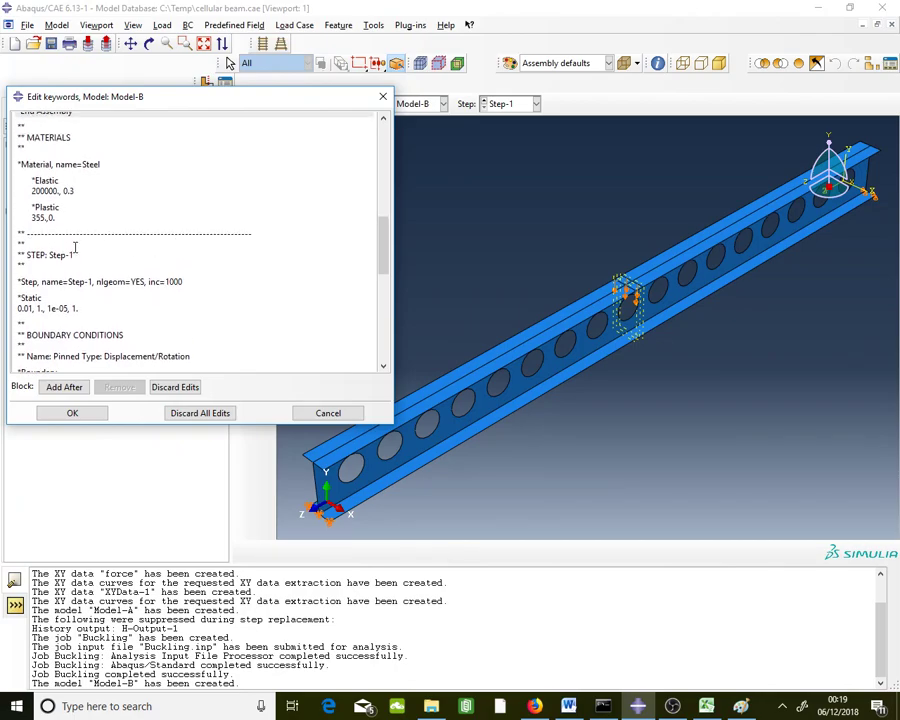
pyautogui.click(70, 243)
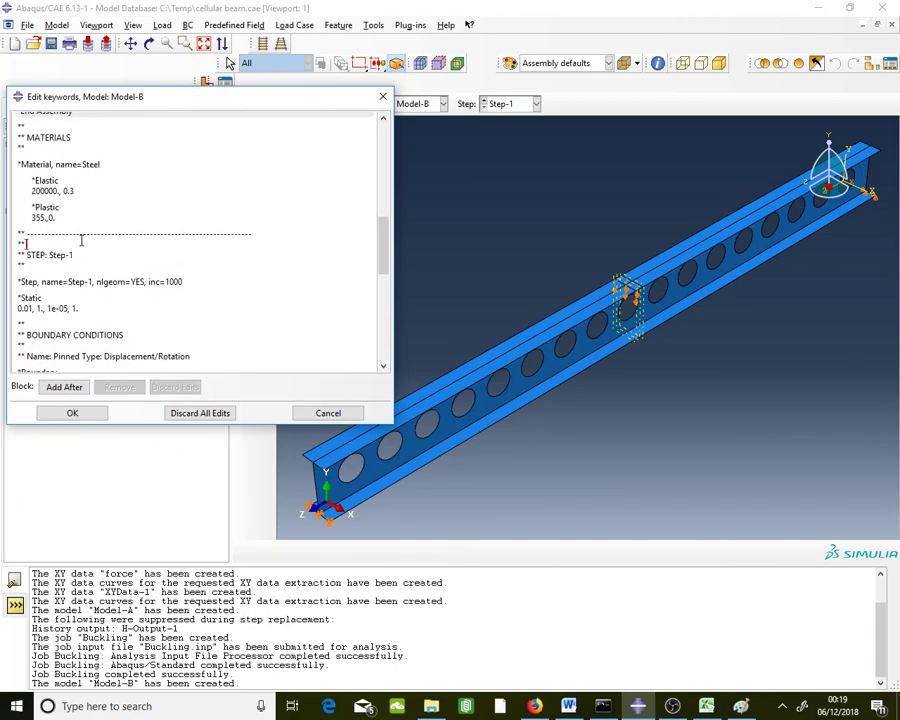
pyautogui.press('Return')
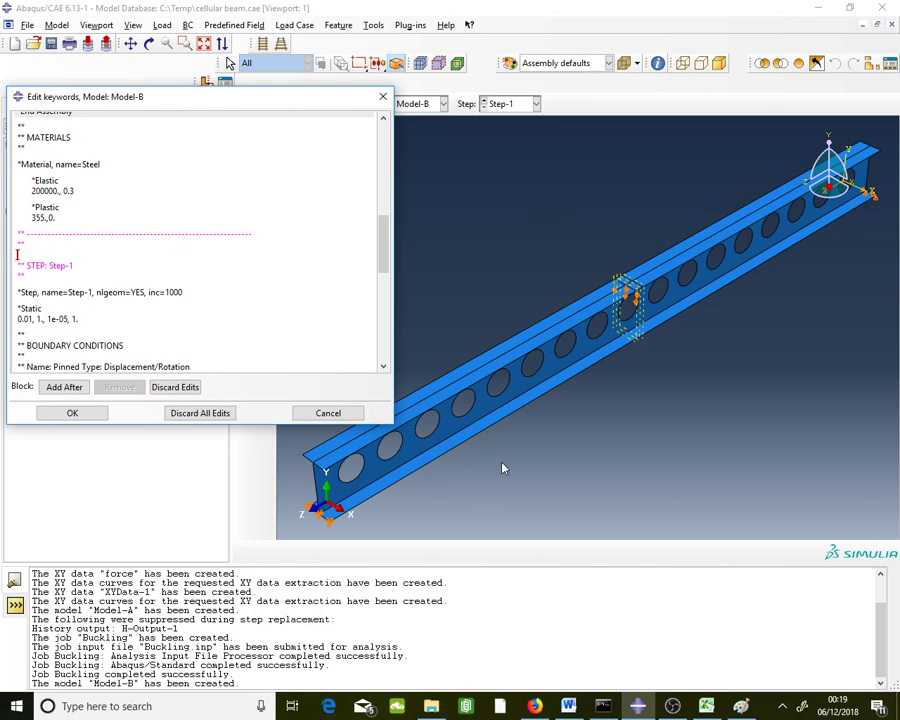
# Switch to the Word document and select the "results_file" placeholder in the *IMPERFECTION line.
pyautogui.click(570, 706)
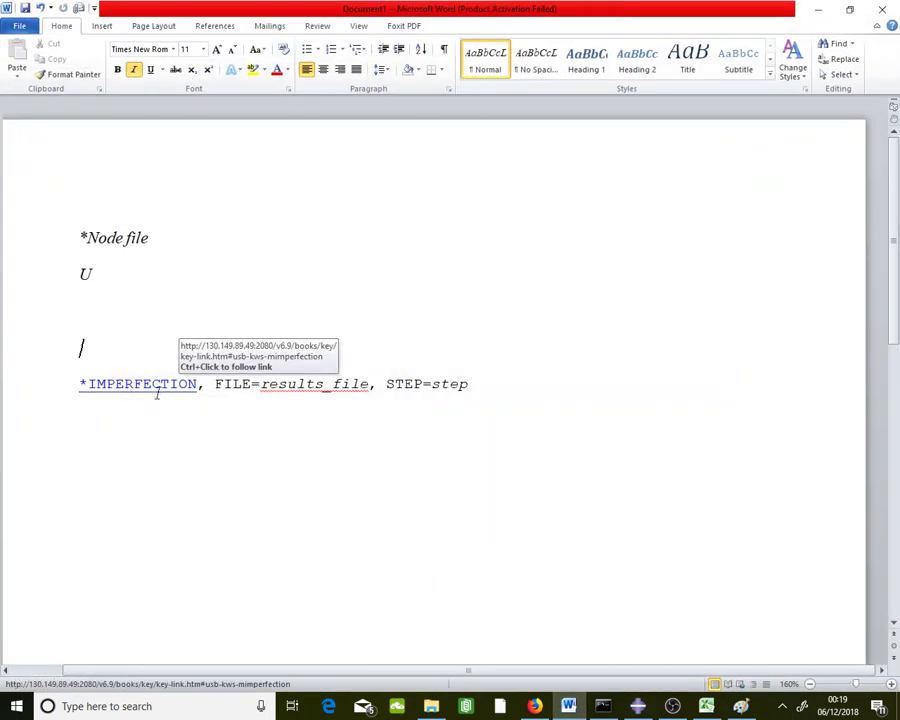
pyautogui.click(236, 388)
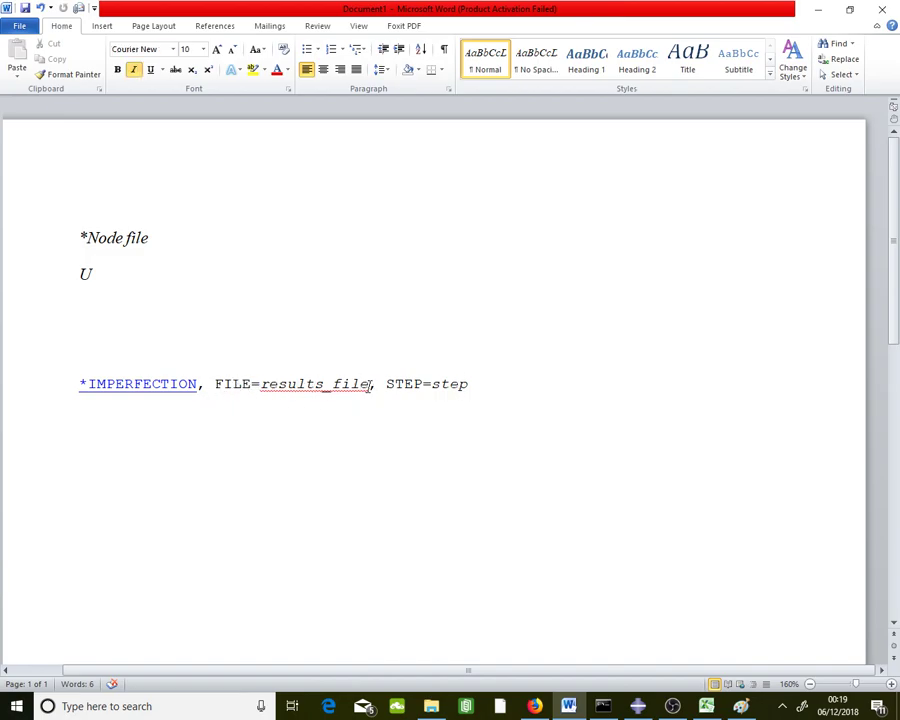
pyautogui.click(538, 706)
pyautogui.click(538, 706)
pyautogui.click(340, 384)
pyautogui.doubleClick(301, 384)
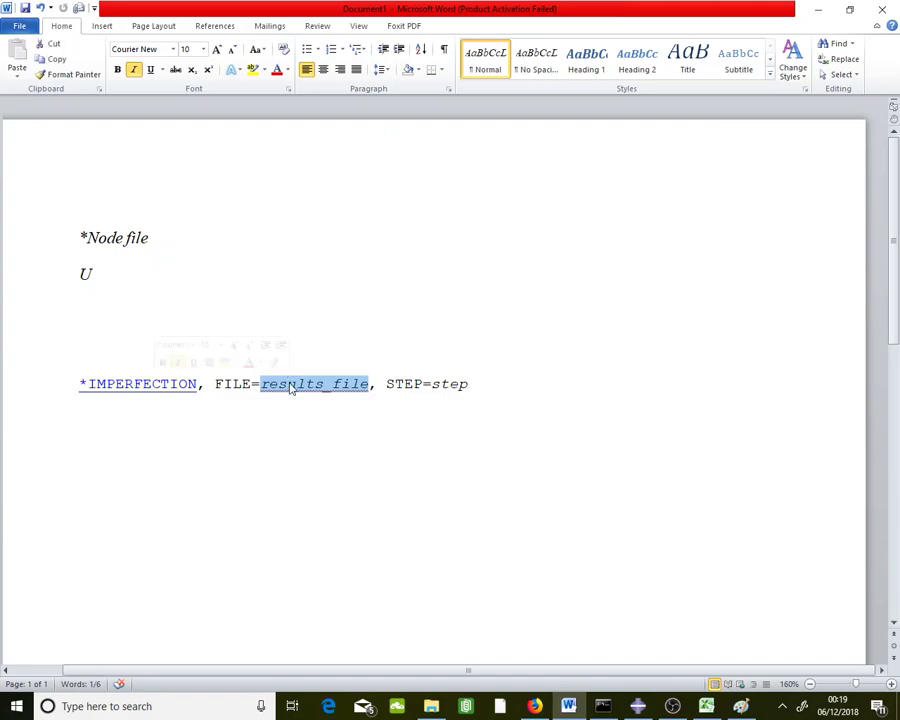
pyautogui.press('capslock')
pyautogui.write('BUCKLING')
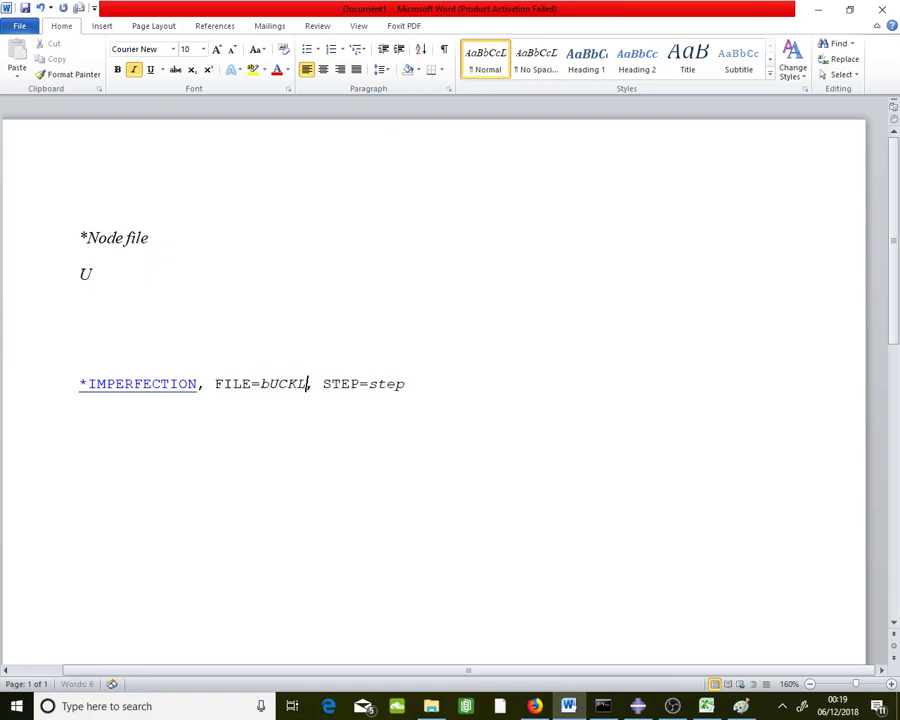
pyautogui.press('BackSpace')
pyautogui.press('BackSpace')
pyautogui.press('BackSpace')
pyautogui.press('BackSpace')
pyautogui.press('BackSpace')
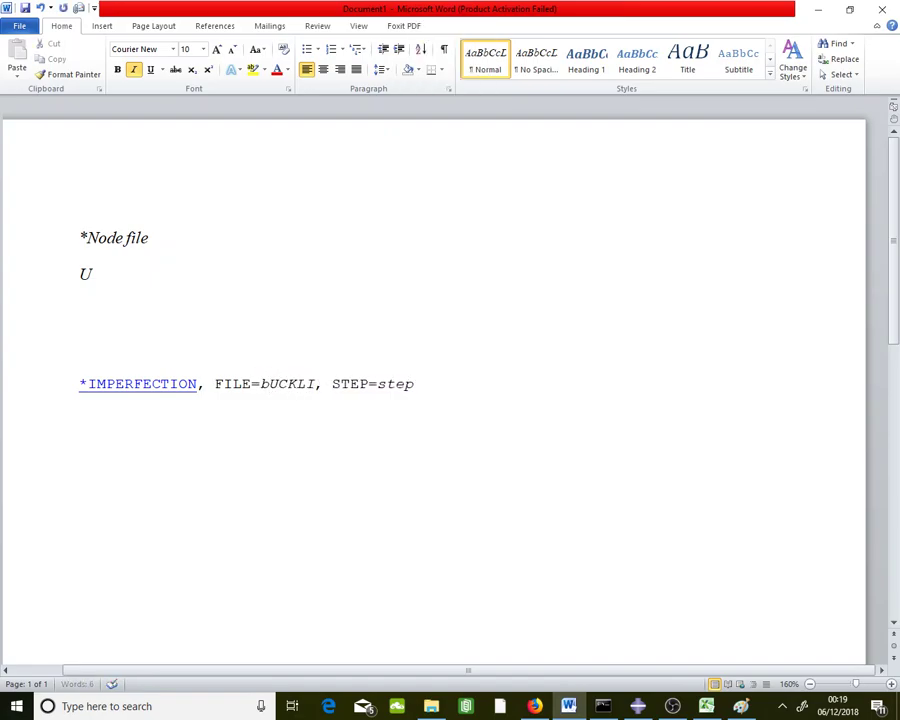
pyautogui.press('BackSpace')
pyautogui.press('BackSpace')
pyautogui.press('capslock')
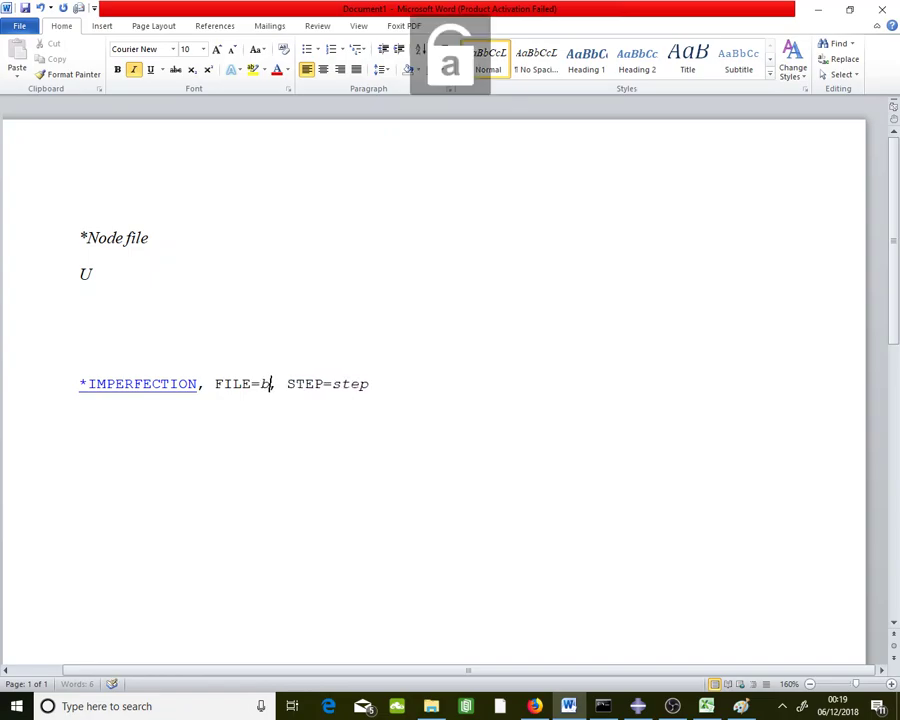
# Complete the *IMPERFECTION line with "Buckling" as the FILE value and 1 as the STEP value.
pyautogui.press('capslock')
pyautogui.write('B')
pyautogui.press('Left')
pyautogui.press('BackSpace')
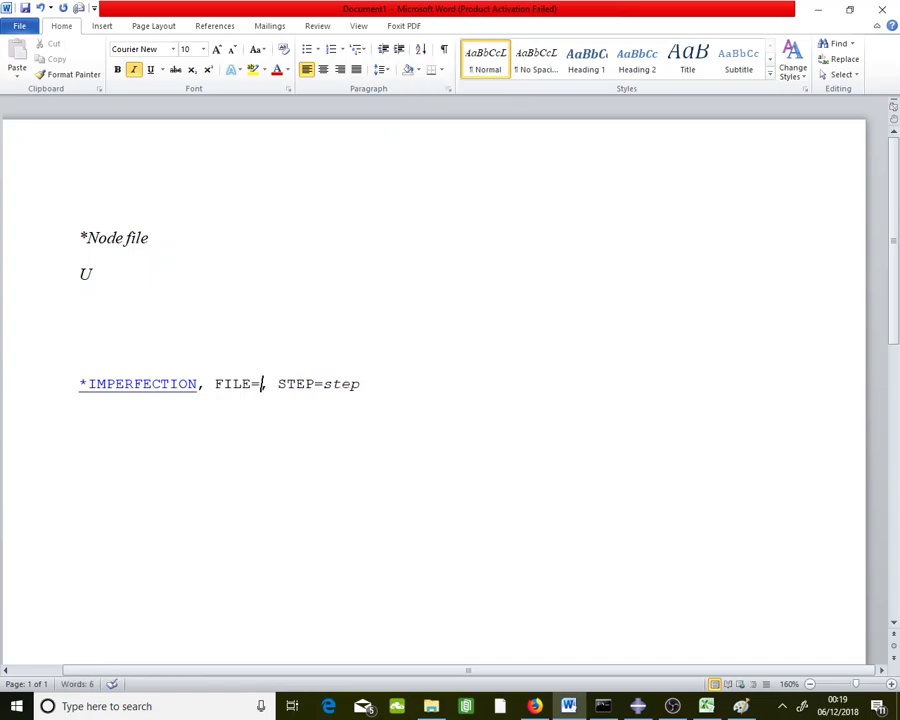
pyautogui.press('capslock')
pyautogui.write('uckling')
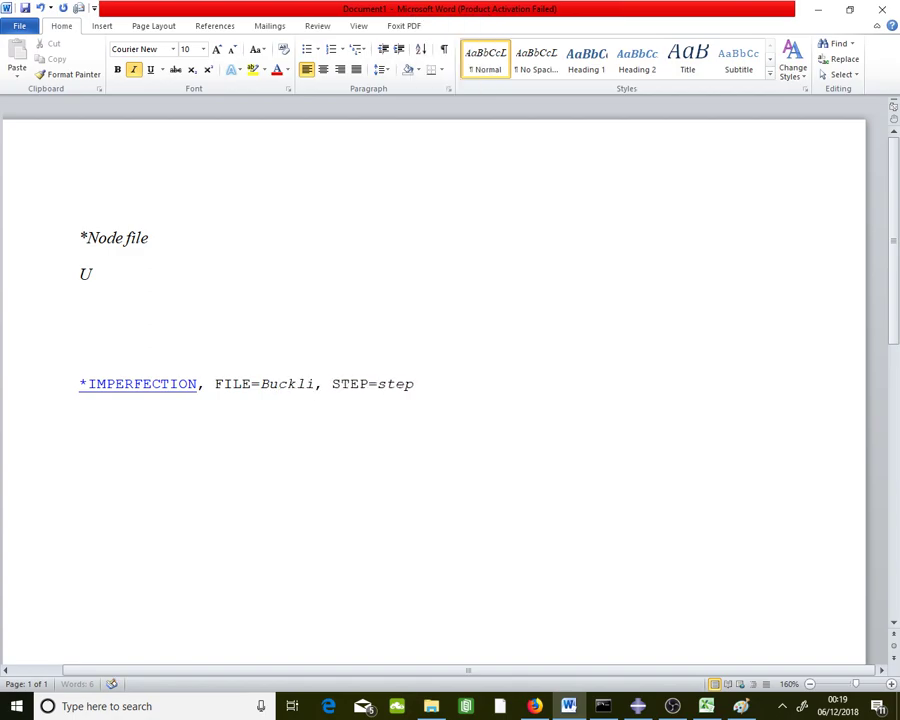
pyautogui.moveTo(440, 384); pyautogui.dragTo(398, 388)
pyautogui.write('1')
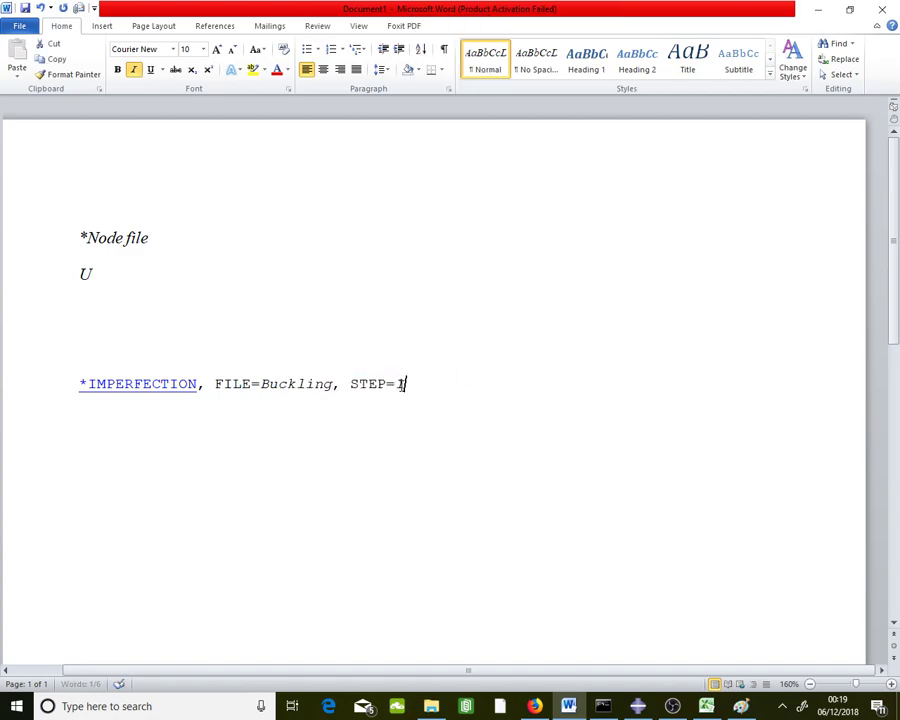
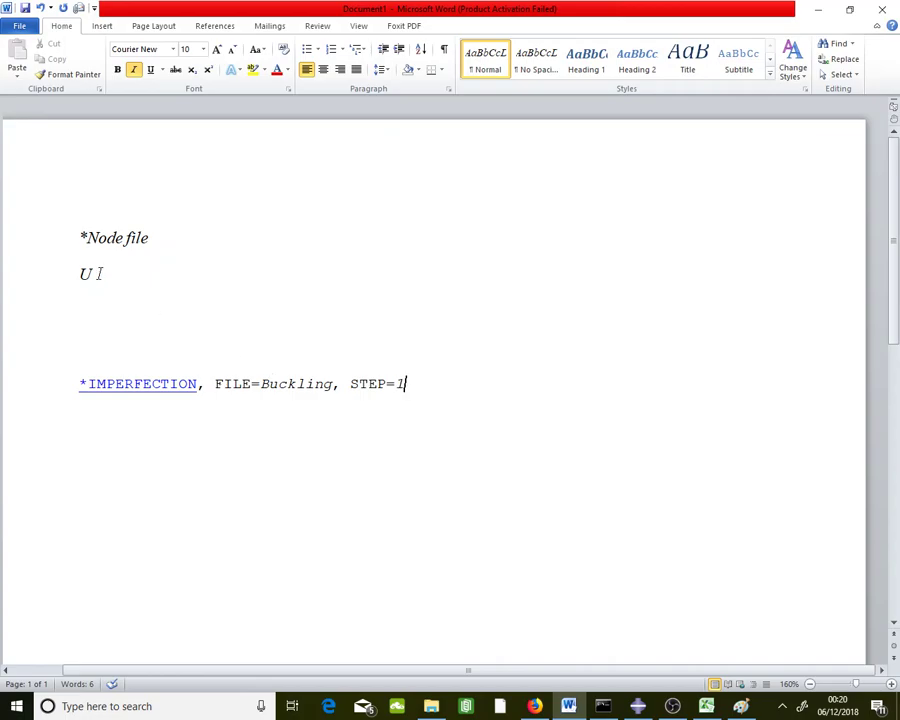
# Add the data line "1,0.2" directly below the *IMPERFECTION line.
pyautogui.moveTo(98, 273); pyautogui.dragTo(80, 267)
pyautogui.click(146, 284)
pyautogui.click(419, 389)
pyautogui.press('Return')
pyautogui.write('1,0.2')
# Set the second value of the data line below *IMPERFECTION to 0.5.
pyautogui.moveTo(125, 401); pyautogui.dragTo(97, 401)
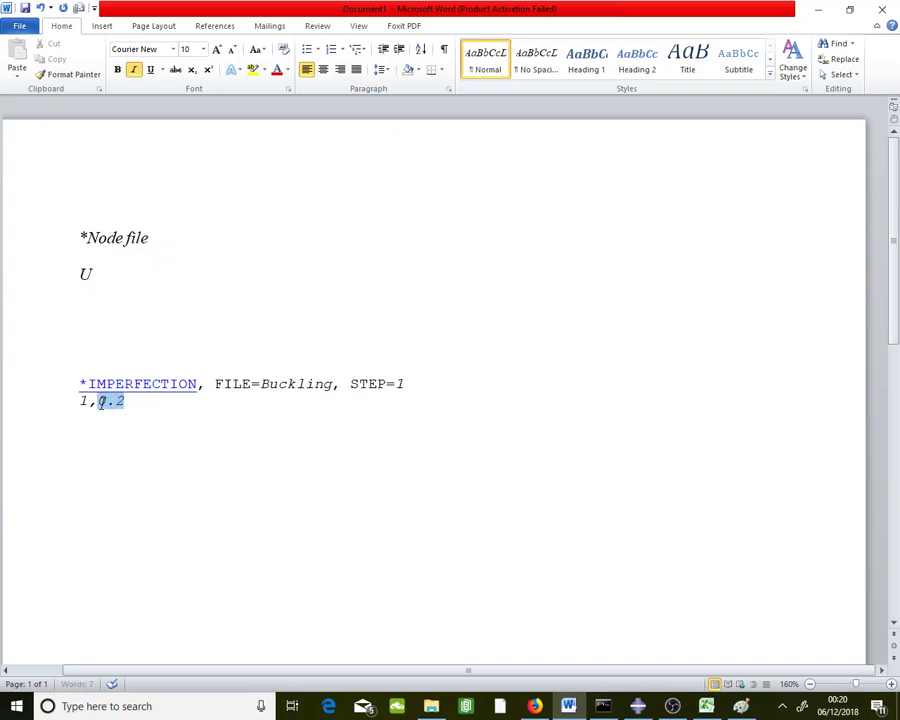
pyautogui.click(255, 422)
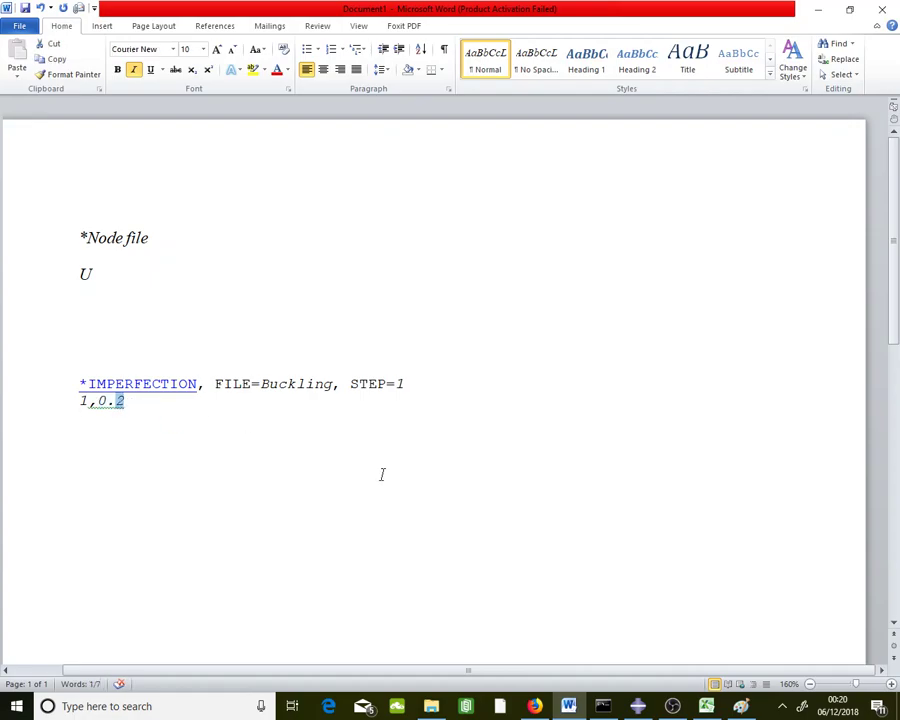
pyautogui.write('5')
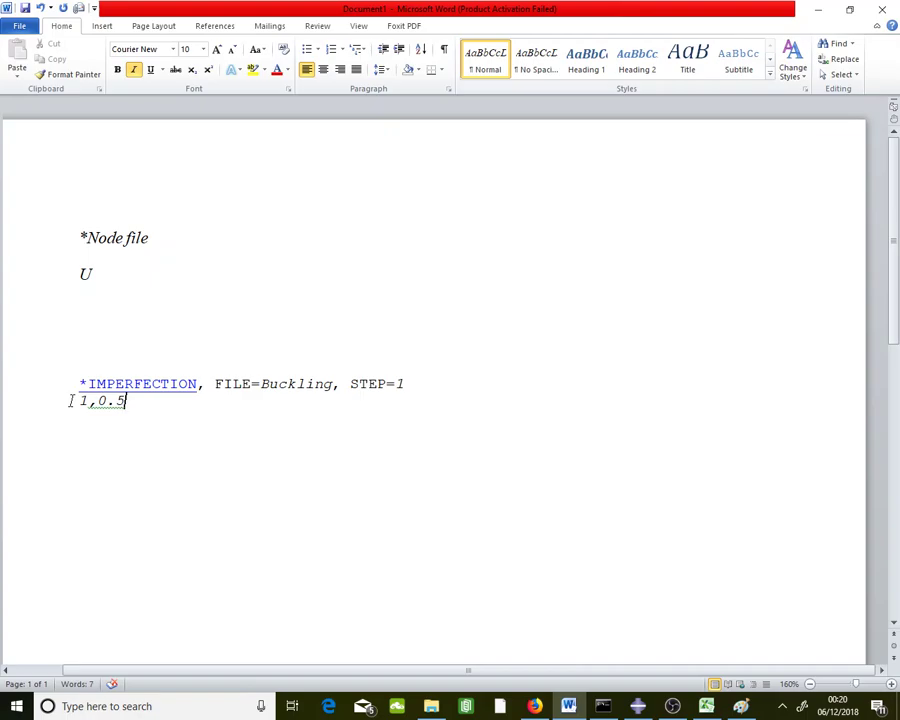
# Copy the *IMPERFECTION and "1,0.5" lines from Word into the empty line above "** STEP: Step-1" in Abaqus/CAE and accept Model-B's keyword edits.
pyautogui.click(124, 402)
pyautogui.moveTo(124, 401); pyautogui.dragTo(80, 401)
pyautogui.moveTo(129, 402); pyautogui.dragTo(56, 378)
pyautogui.rightClick(107, 401)
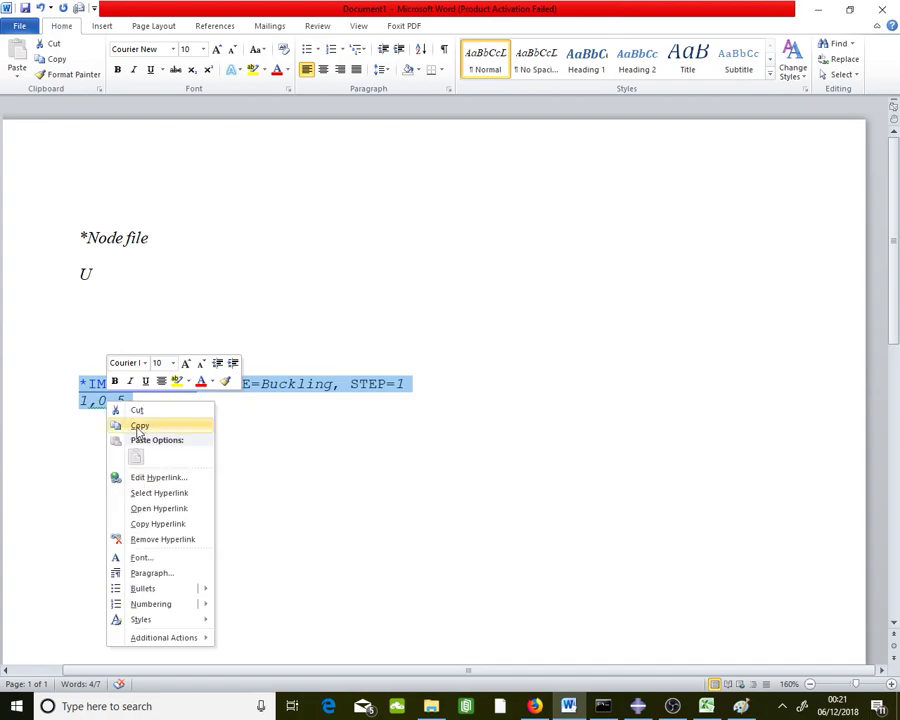
pyautogui.click(138, 426)
pyautogui.click(635, 705)
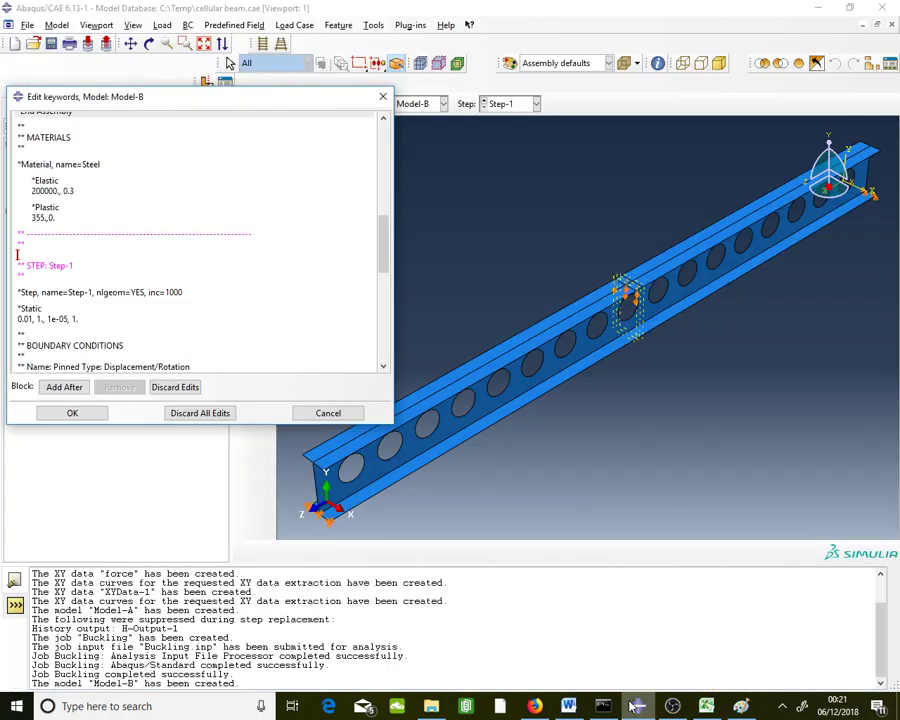
pyautogui.click(25, 253)
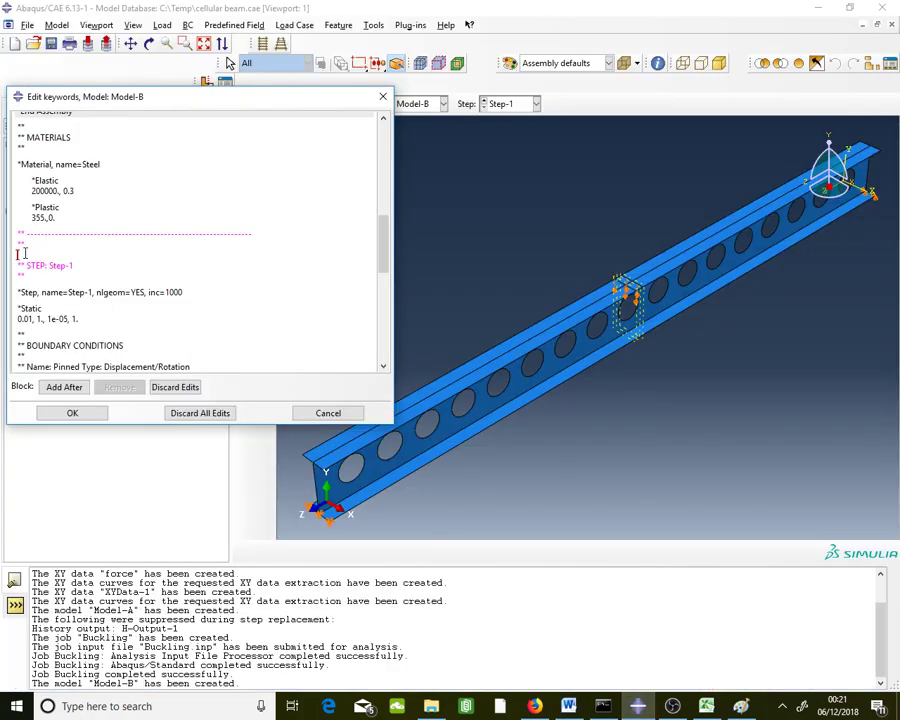
pyautogui.hotkey('ctrl', 'v')
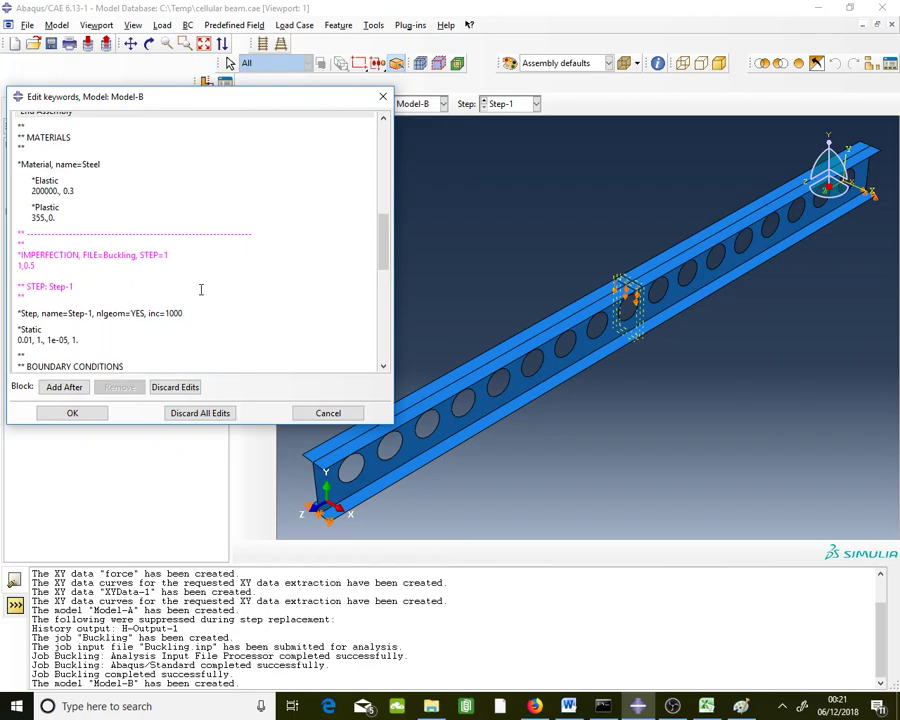
pyautogui.click(72, 413)
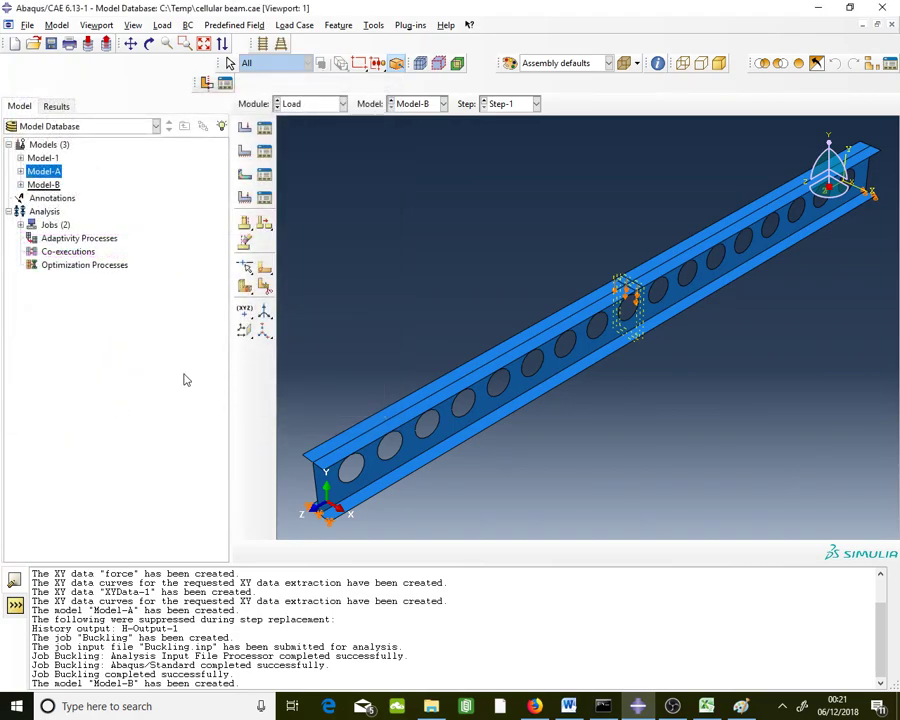
# Check the Plastic behavior data of Model-B's Steel material in the Property module.
pyautogui.click(314, 105)
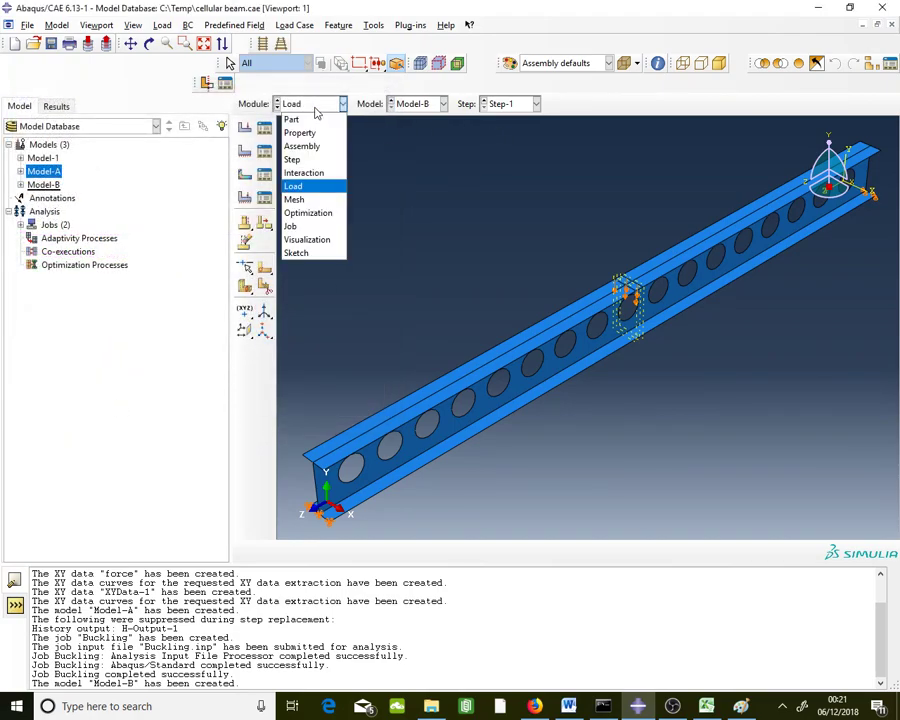
pyautogui.click(320, 133)
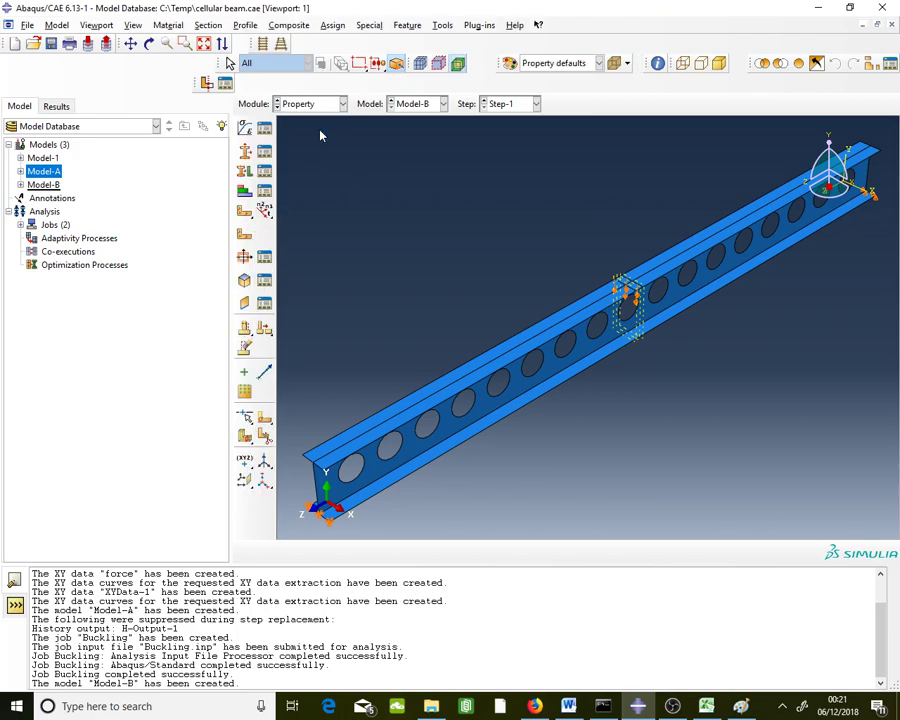
pyautogui.click(264, 128)
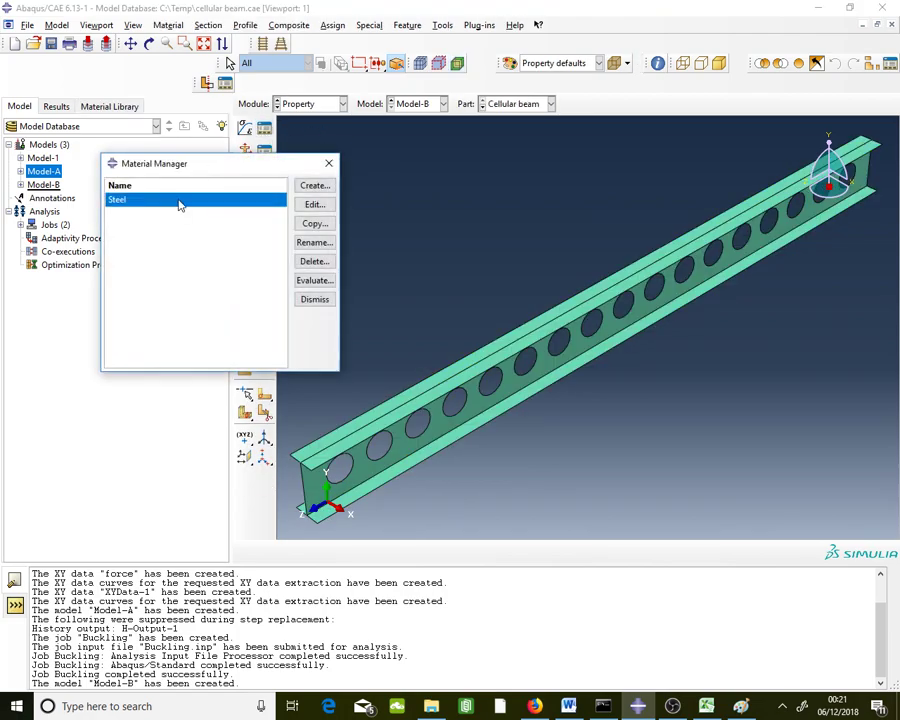
pyautogui.doubleClick(181, 202)
pyautogui.click(222, 216)
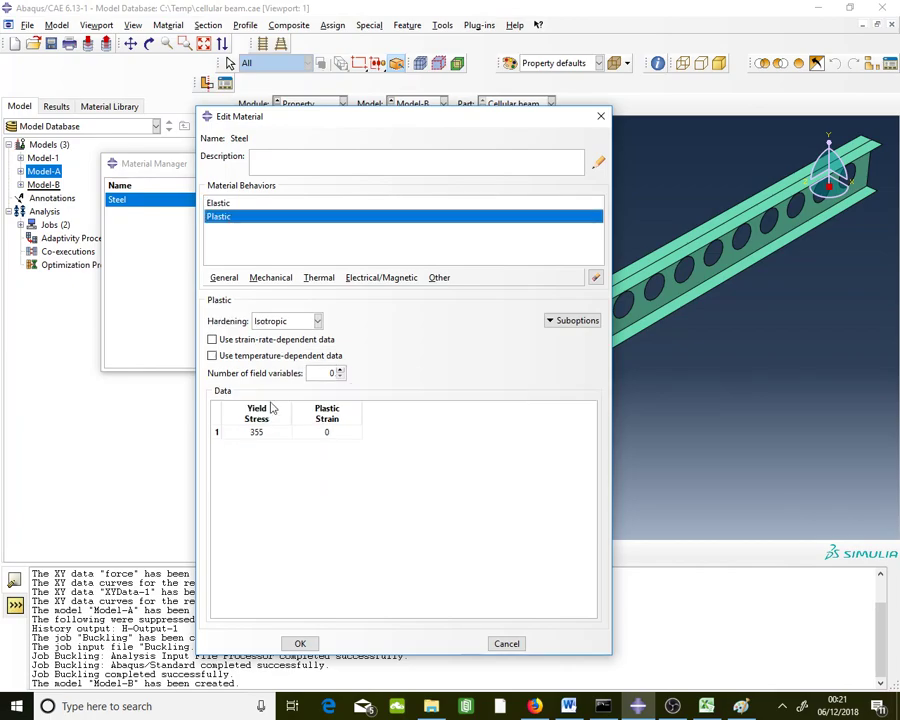
pyautogui.click(315, 645)
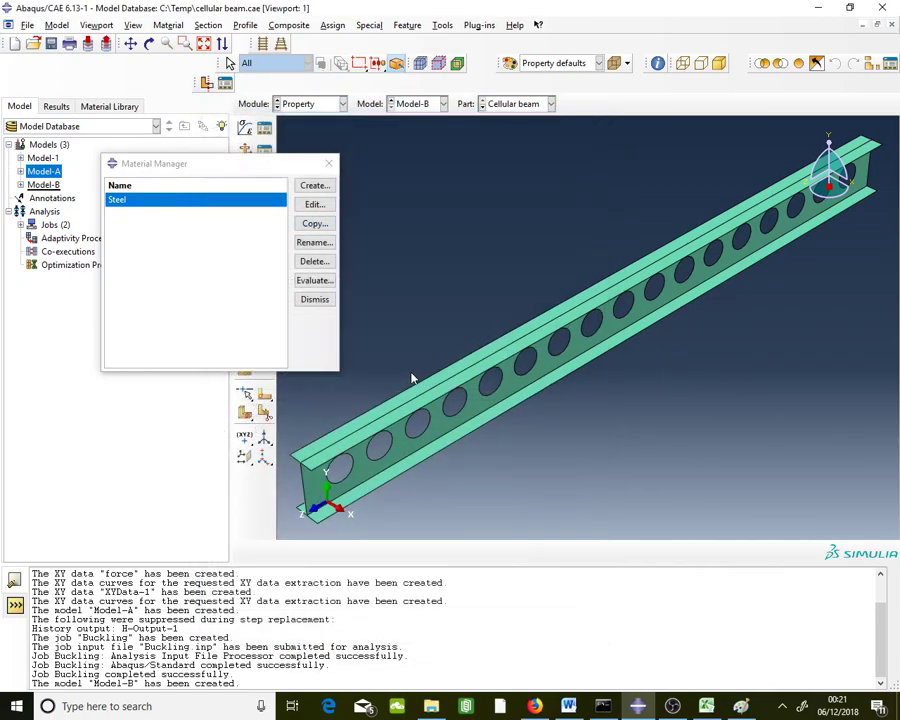
pyautogui.click(312, 297)
# Create a full analysis job named "Test-2" for Model-B in the Job module.
pyautogui.click(303, 106)
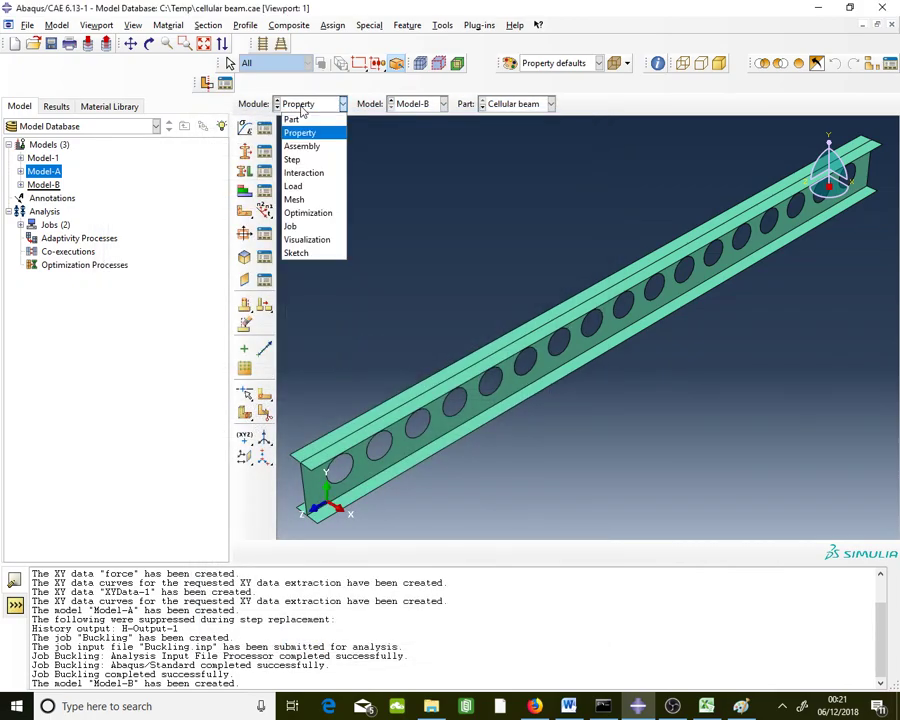
pyautogui.click(306, 232)
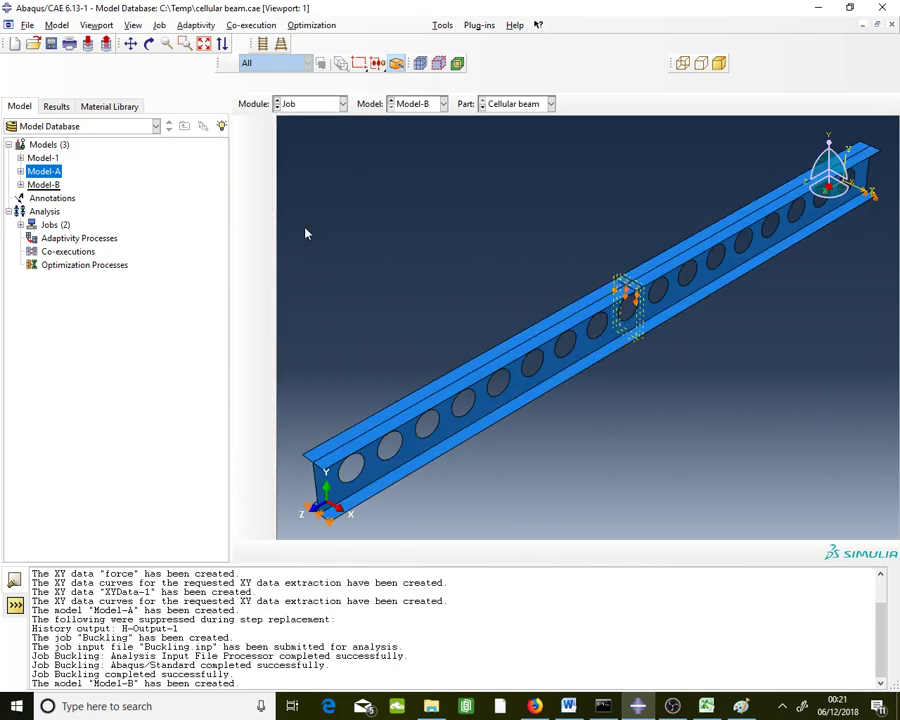
pyautogui.click(264, 109)
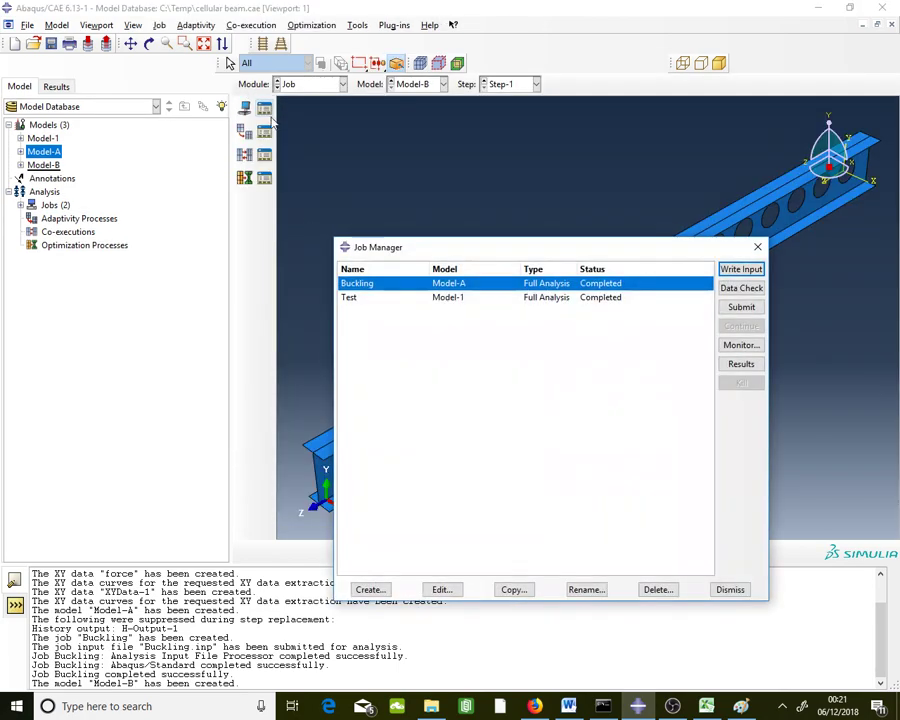
pyautogui.moveTo(408, 241); pyautogui.dragTo(144, 144)
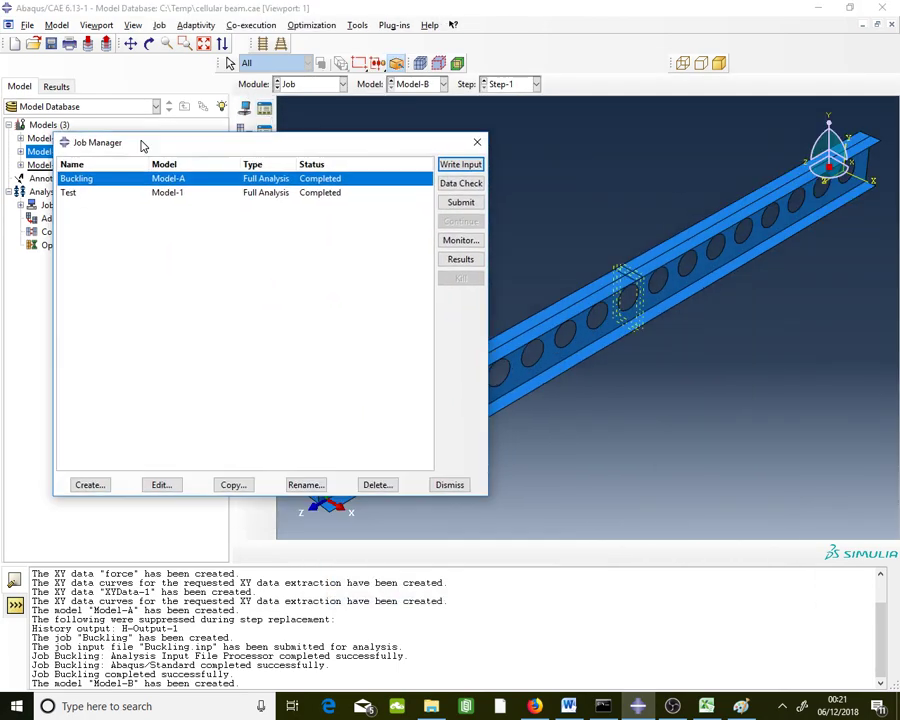
pyautogui.click(82, 484)
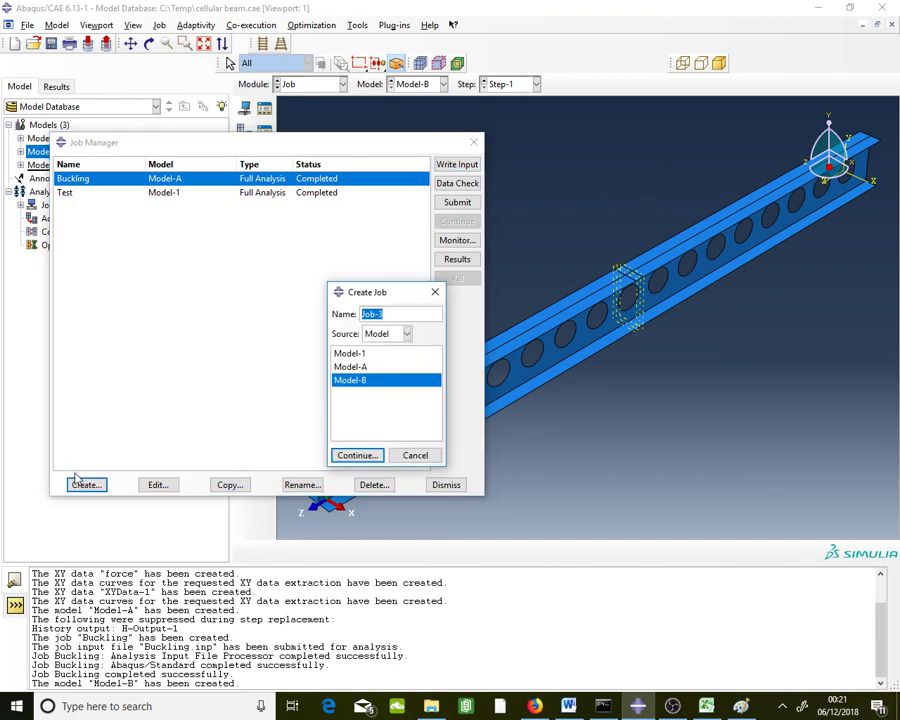
pyautogui.write('Test-2')
pyautogui.click(357, 455)
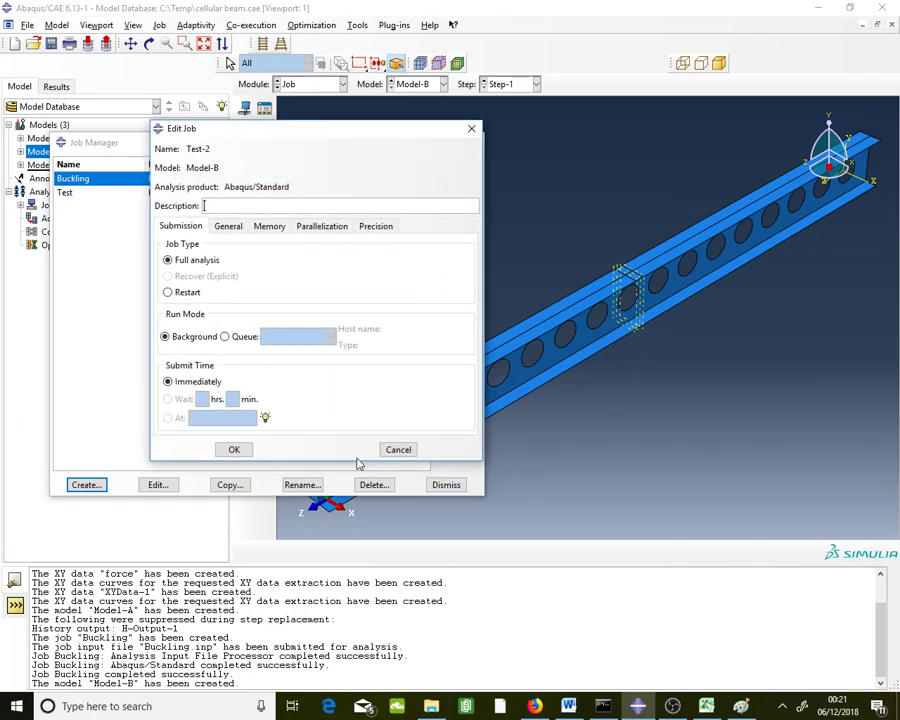
pyautogui.click(233, 449)
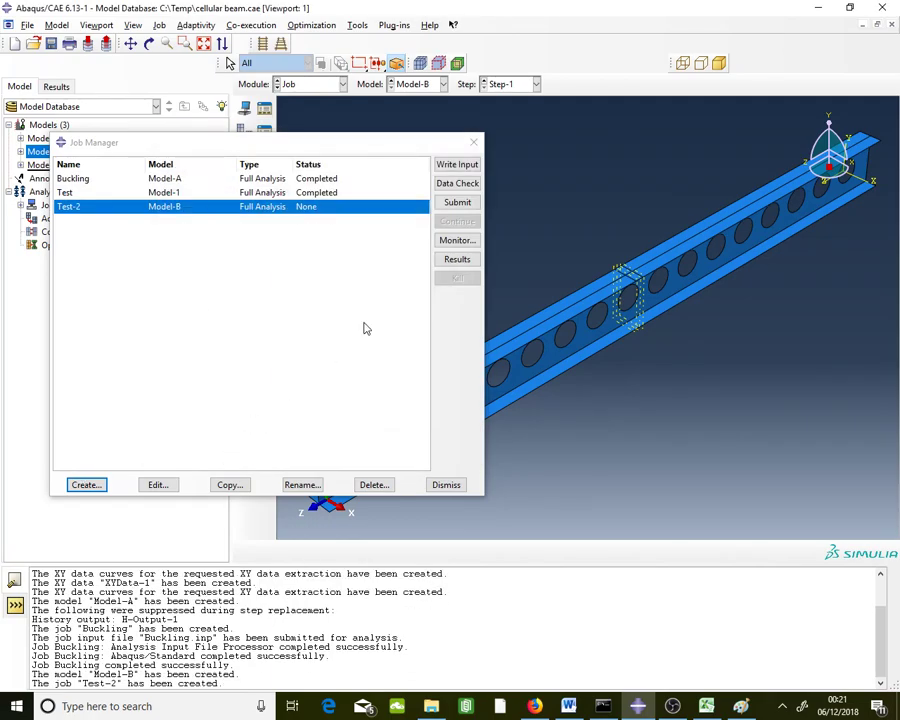
# Submit job Test-2 for analysis and read the errors in its job monitor.
pyautogui.click(457, 202)
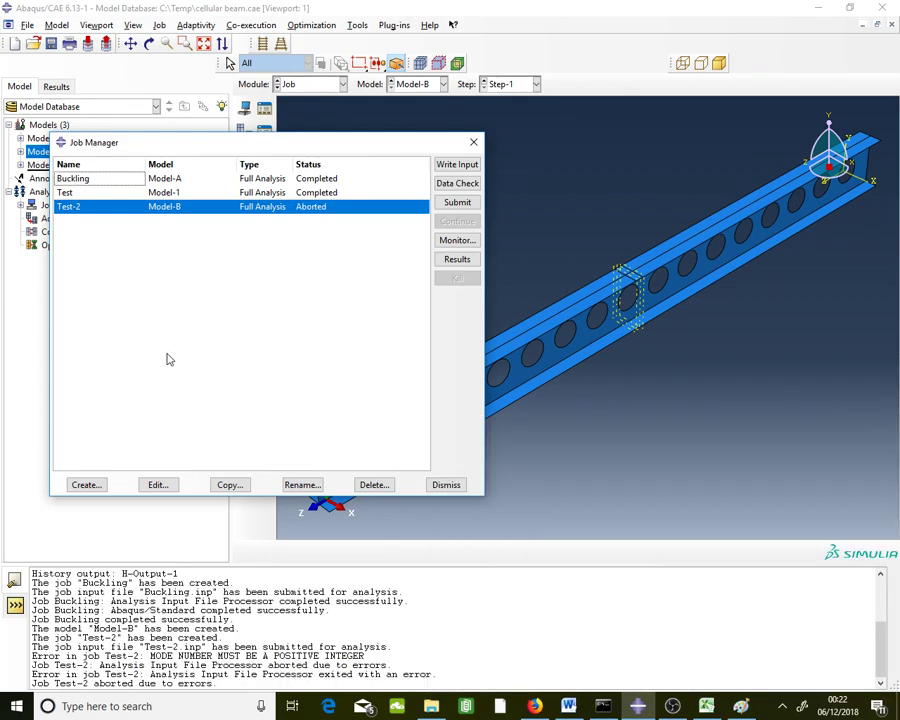
pyautogui.click(443, 241)
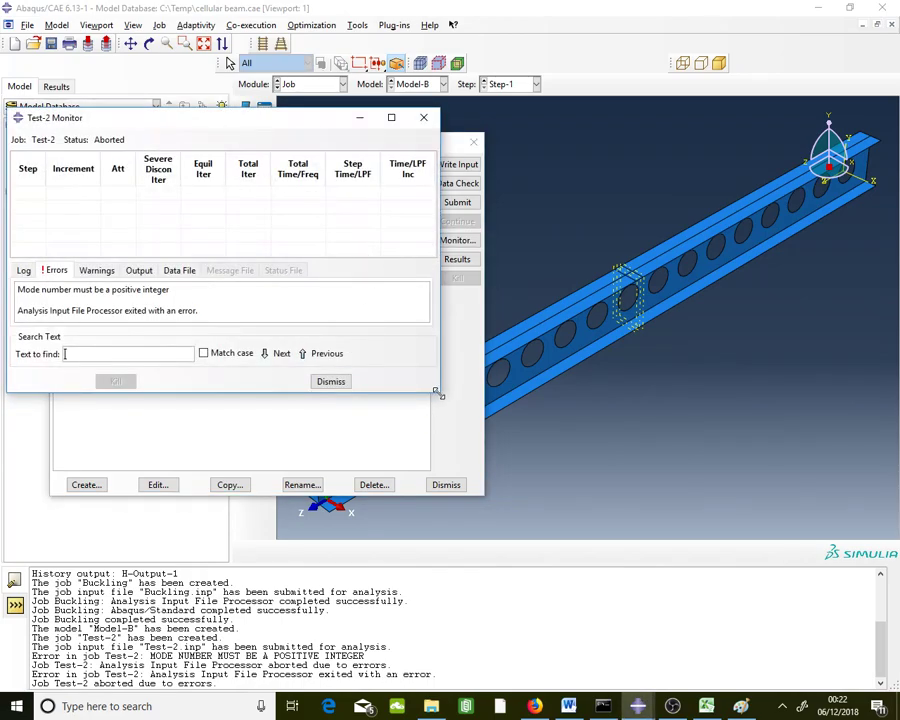
pyautogui.click(220, 313)
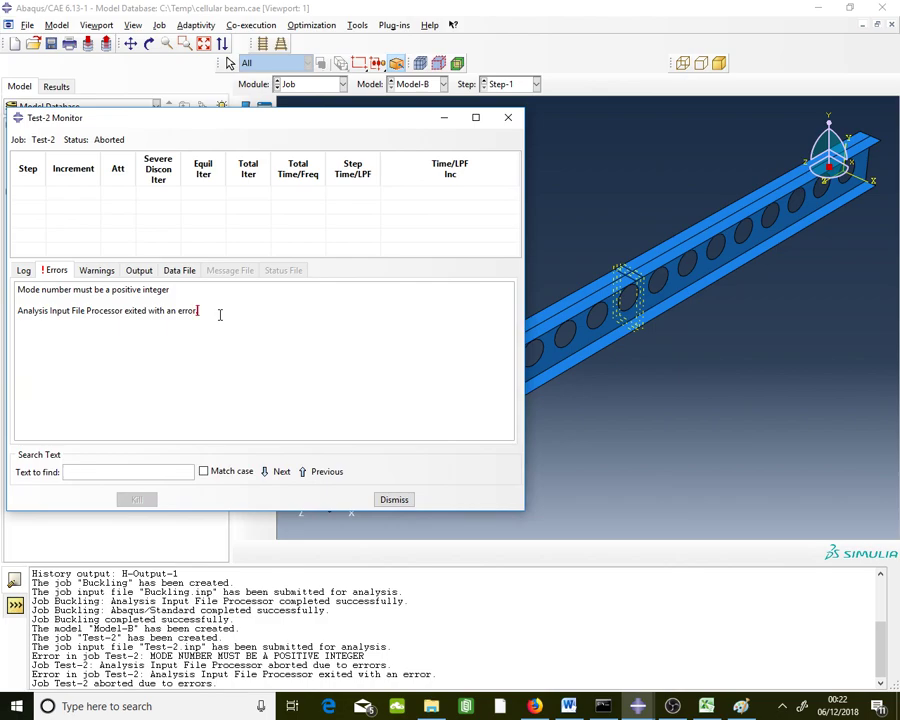
pyautogui.click(208, 291)
pyautogui.click(509, 118)
# Change the data line below *IMPERFECTION in Model-B's keywords to "1, 0.5", with a space after the comma, and accept the edit.
pyautogui.click(55, 25)
pyautogui.moveTo(98, 114)
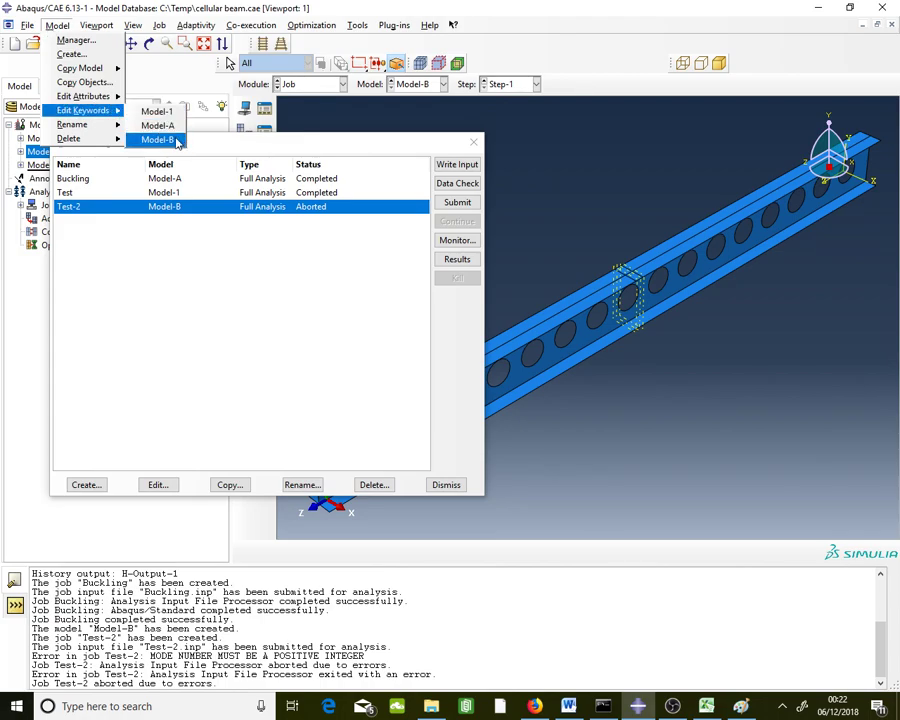
pyautogui.click(156, 139)
pyautogui.scroll(-9, 185, 139)
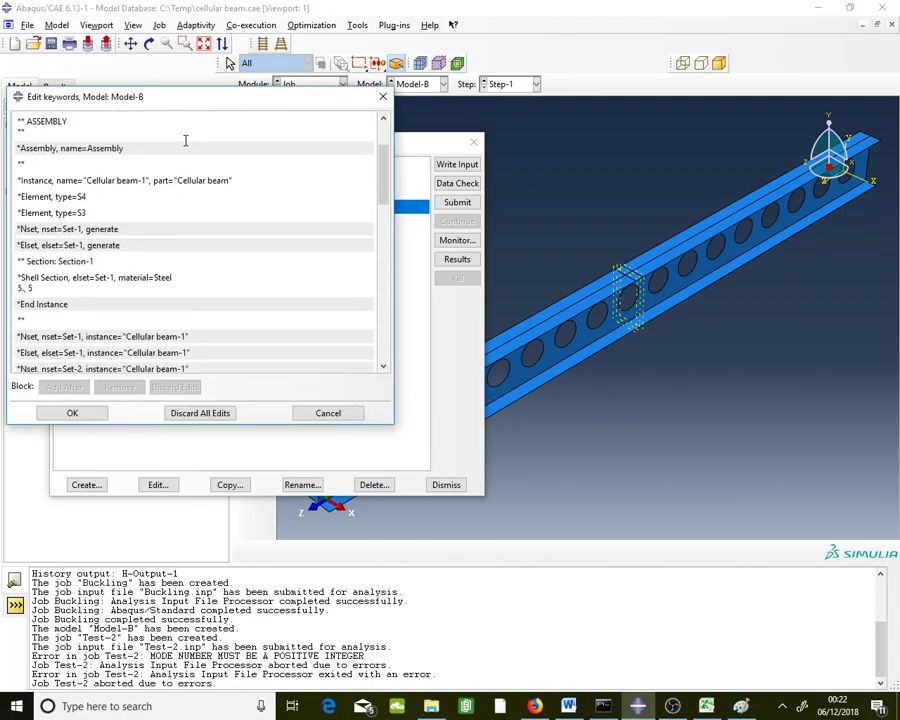
pyautogui.scroll(-2, 185, 141)
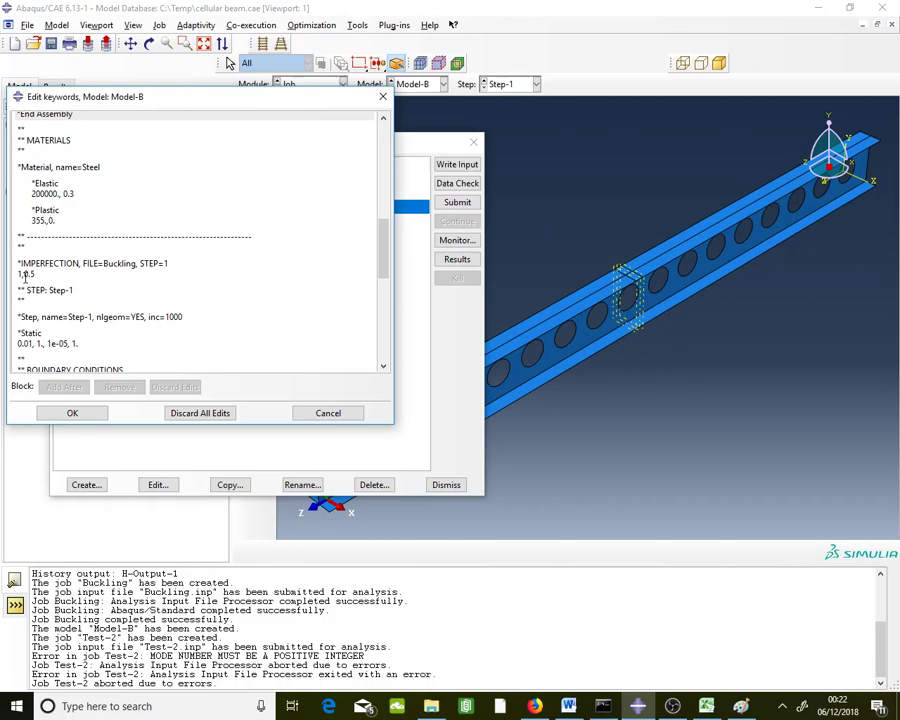
pyautogui.click(25, 276)
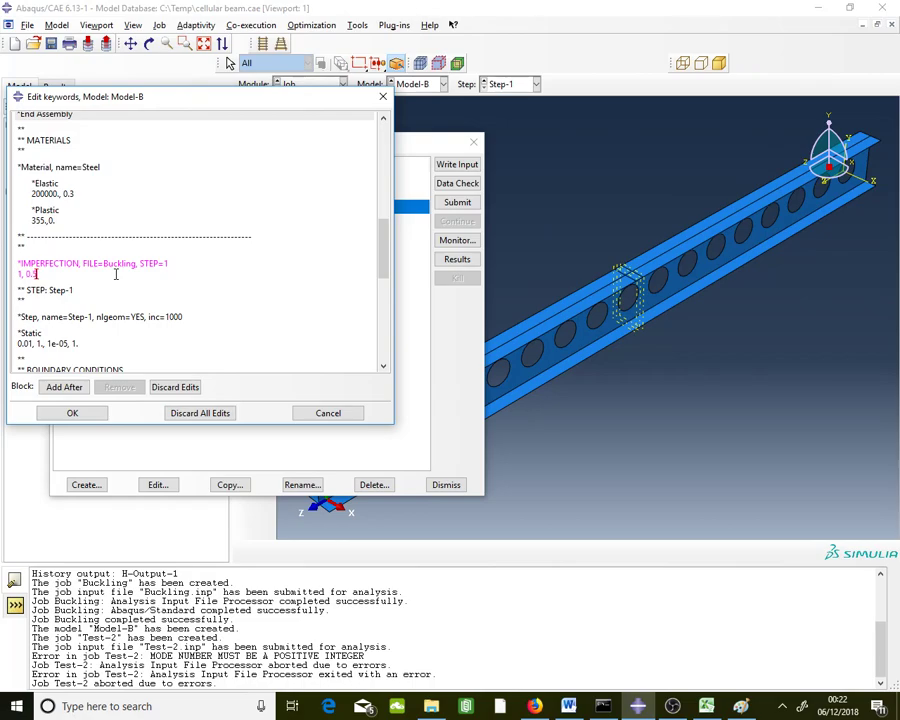
pyautogui.click(70, 290)
pyautogui.click(60, 273)
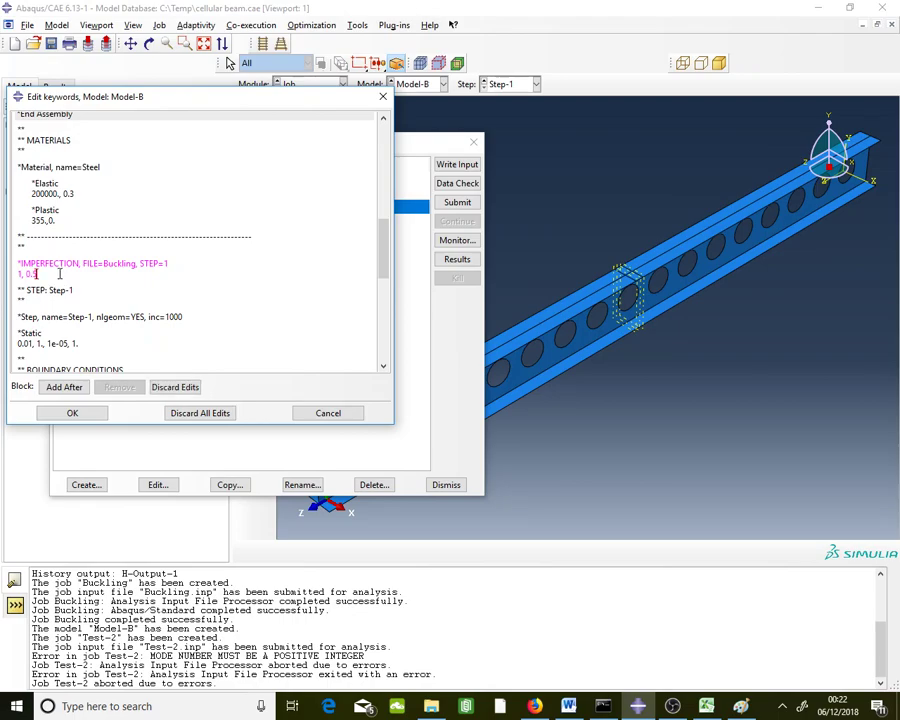
pyautogui.click(83, 413)
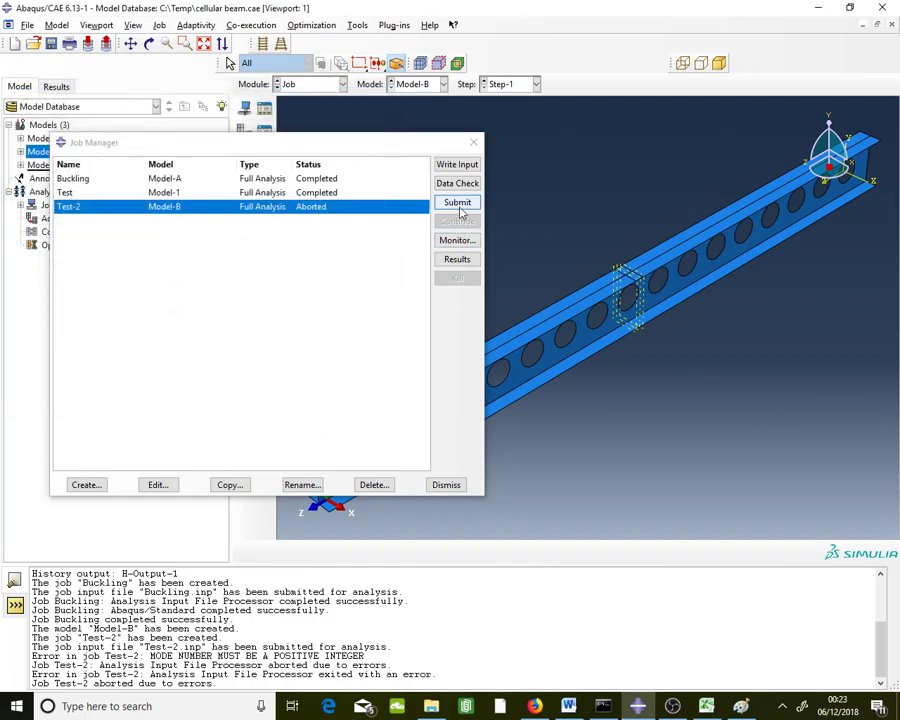
# Resubmit job Test-2 and check its warnings, output and errors in the job monitor until the run ends.
pyautogui.click(459, 204)
pyautogui.click(40, 207)
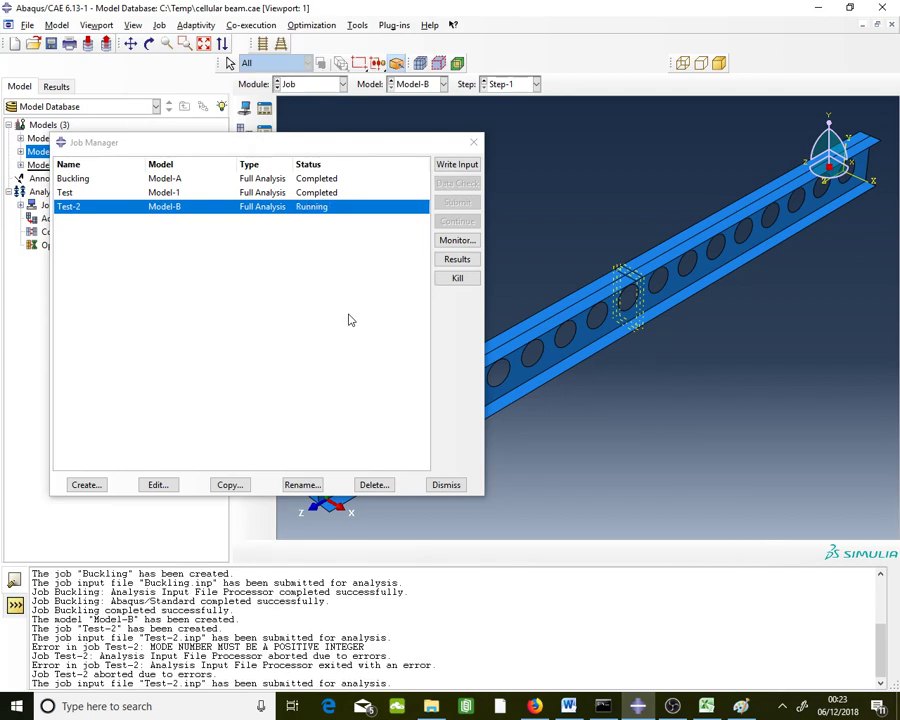
pyautogui.click(457, 240)
pyautogui.click(92, 271)
pyautogui.click(134, 271)
pyautogui.click(51, 272)
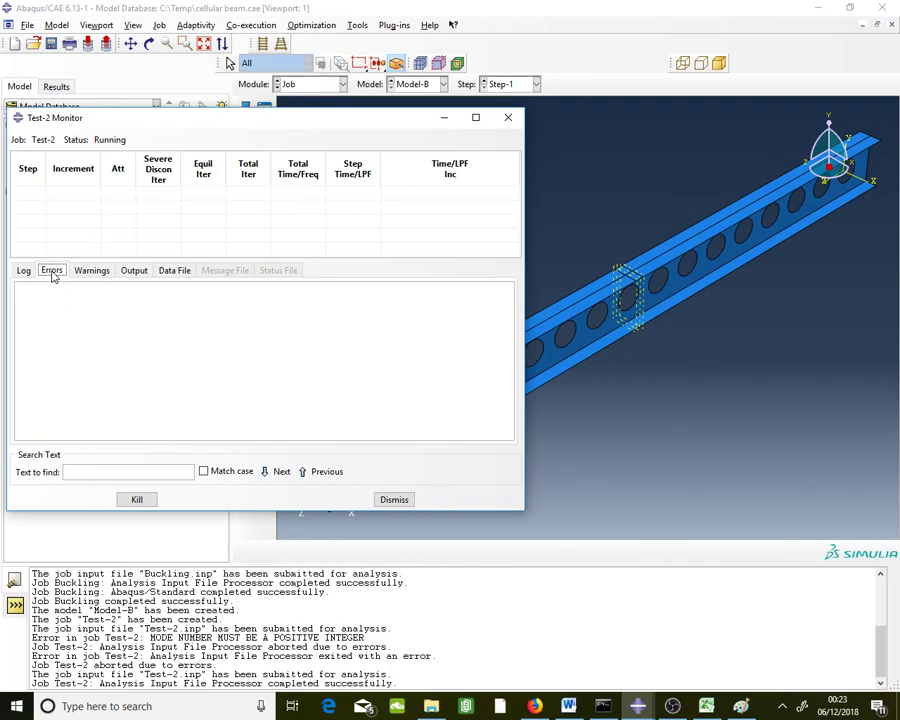
pyautogui.click(165, 336)
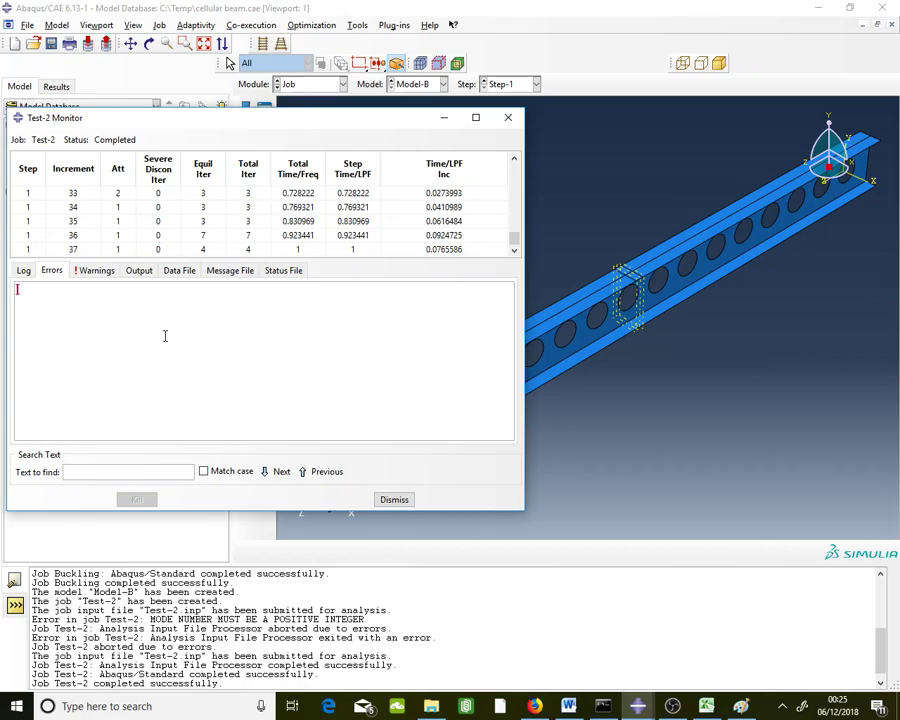
pyautogui.click(394, 499)
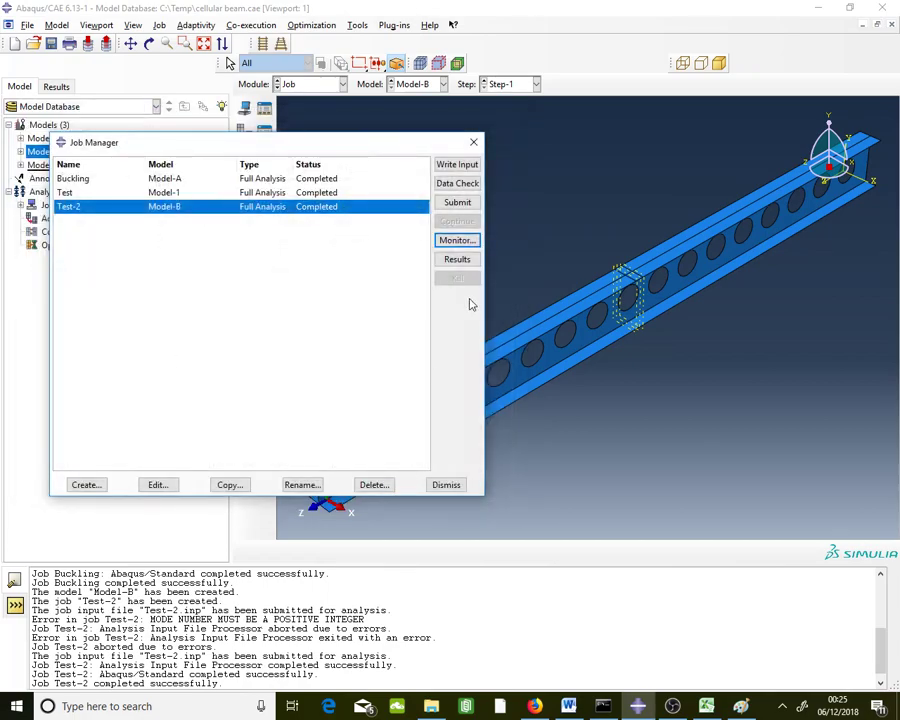
# Open the results of Test-2 and plot the Mises stress contours on the deformed shape.
pyautogui.click(458, 262)
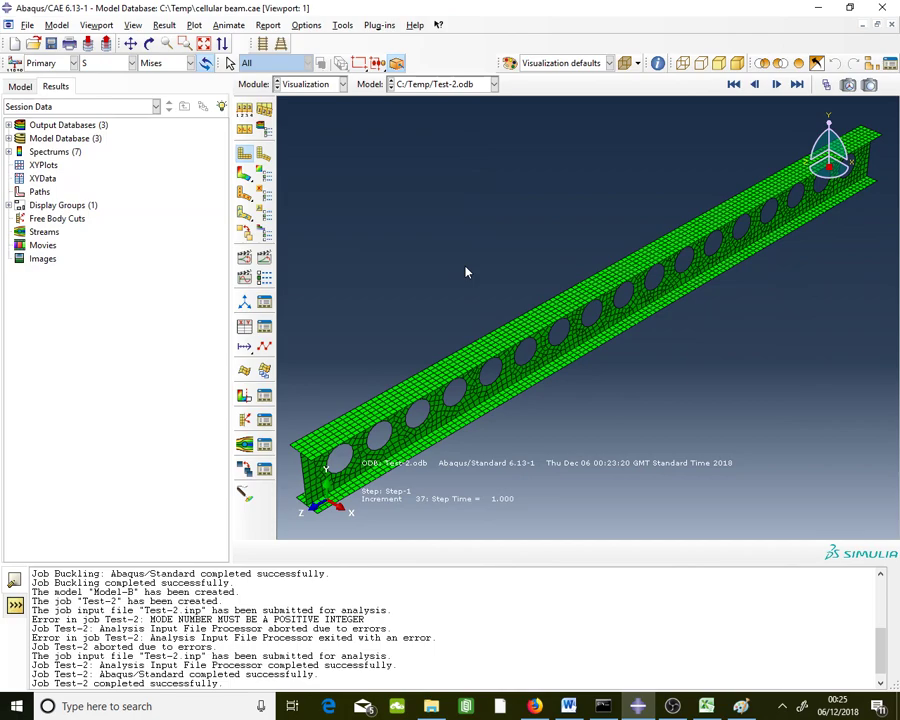
pyautogui.click(244, 175)
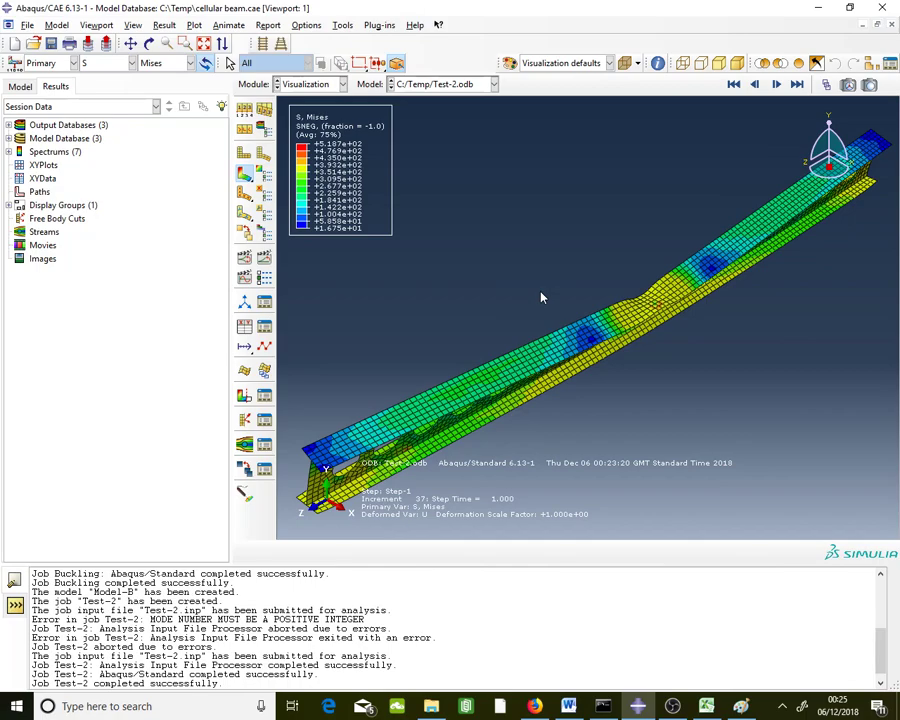
# Set up new XY data from the ODB field output of Test-2, with RF2 reaction force at the Unique Nodal position.
pyautogui.click(340, 27)
pyautogui.moveTo(365, 96)
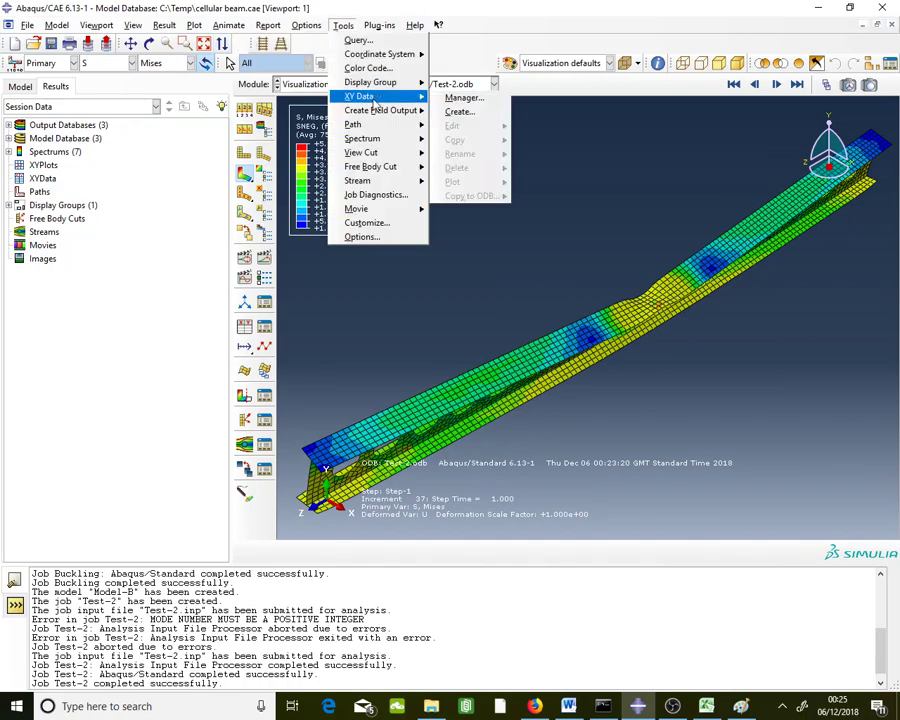
pyautogui.click(497, 103)
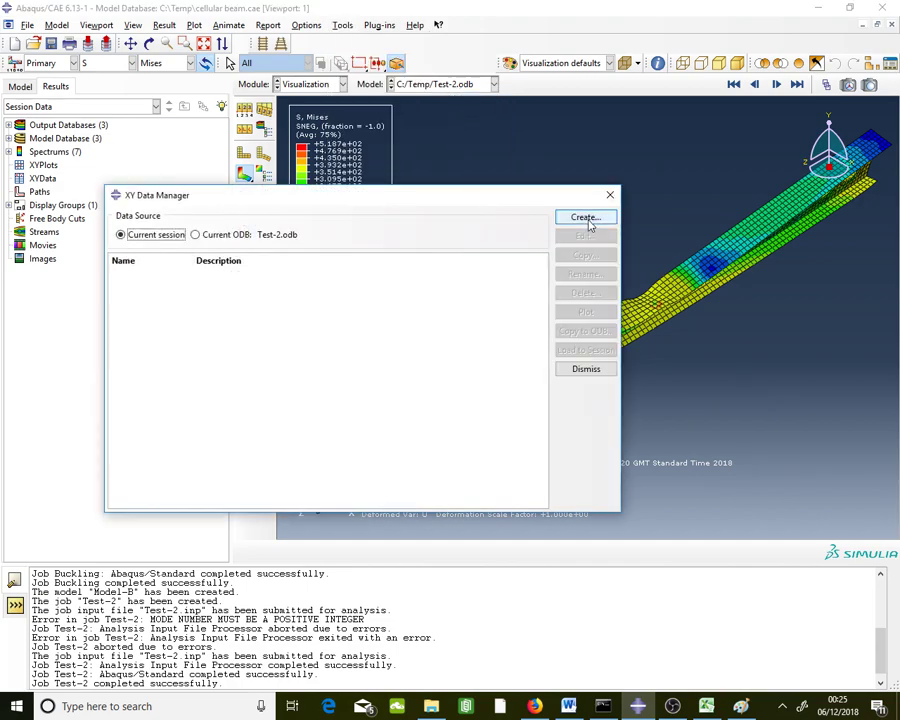
pyautogui.click(587, 218)
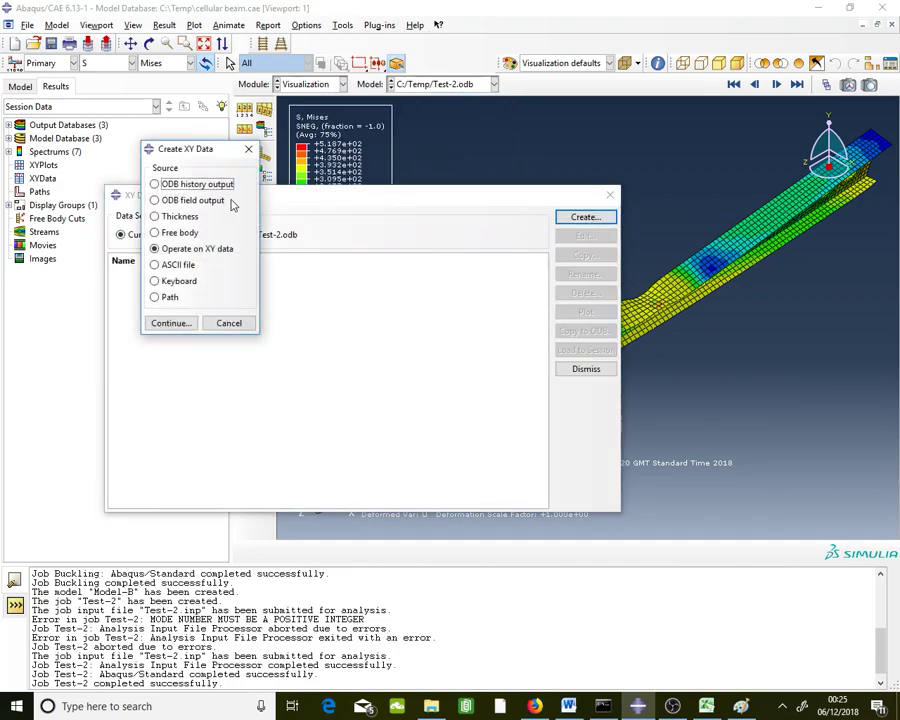
pyautogui.click(192, 200)
pyautogui.click(172, 323)
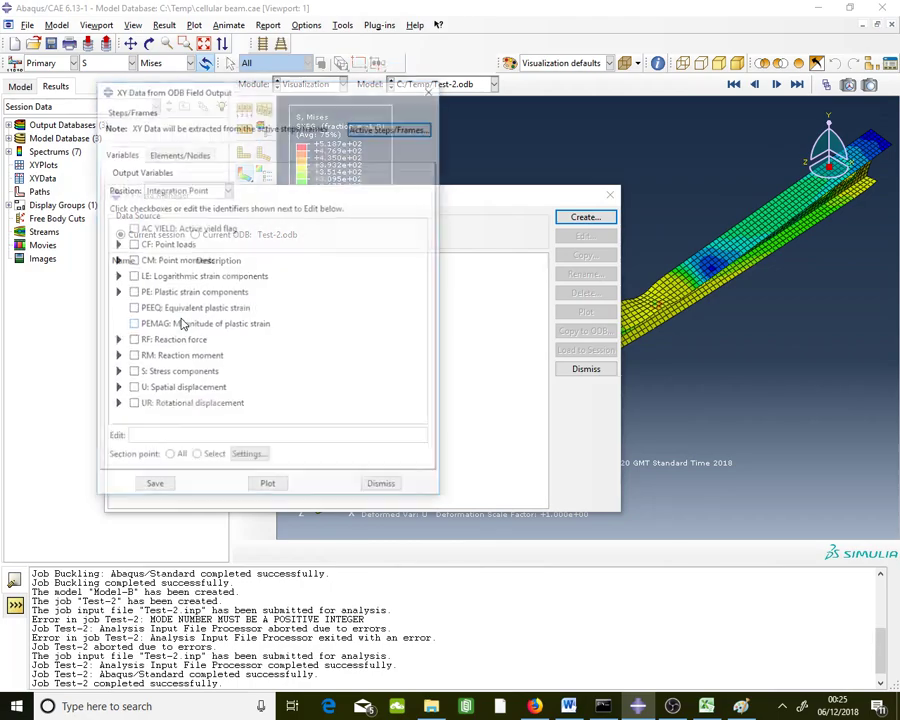
pyautogui.click(131, 389)
pyautogui.click(116, 341)
pyautogui.click(163, 382)
# Choose node set SET-3 for the extraction, highlight it in the viewport and save its RF2 curves.
pyautogui.click(190, 154)
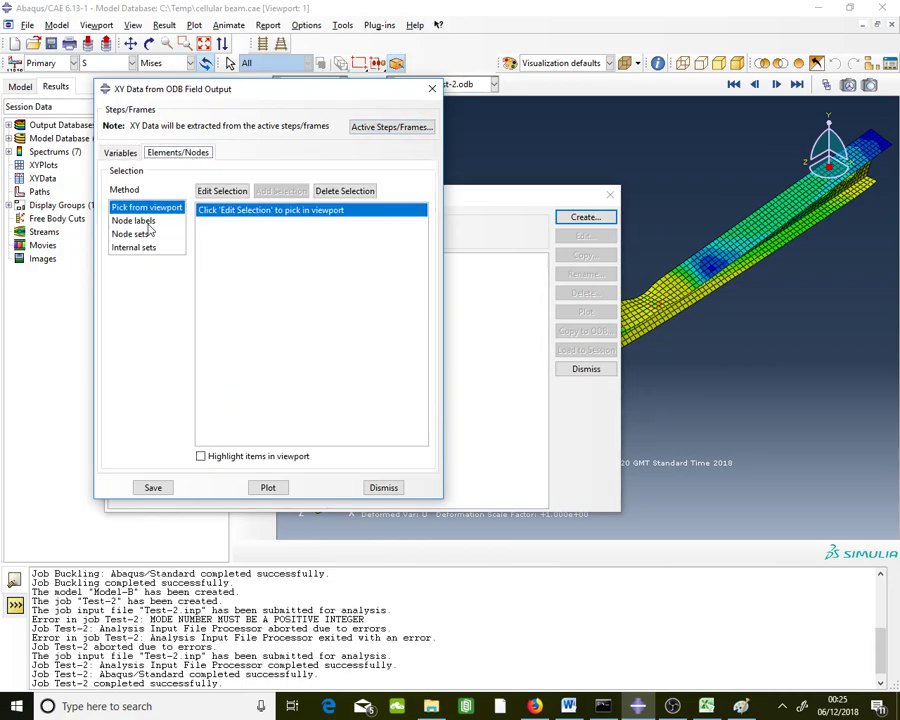
pyautogui.click(148, 234)
pyautogui.click(241, 236)
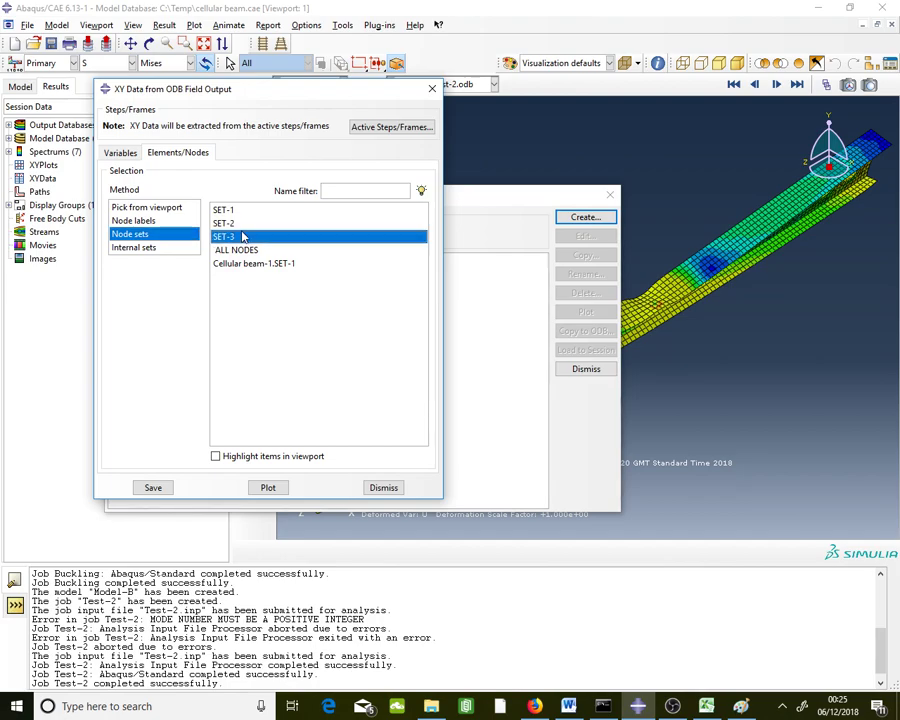
pyautogui.moveTo(478, 207); pyautogui.dragTo(376, 546)
pyautogui.click(288, 457)
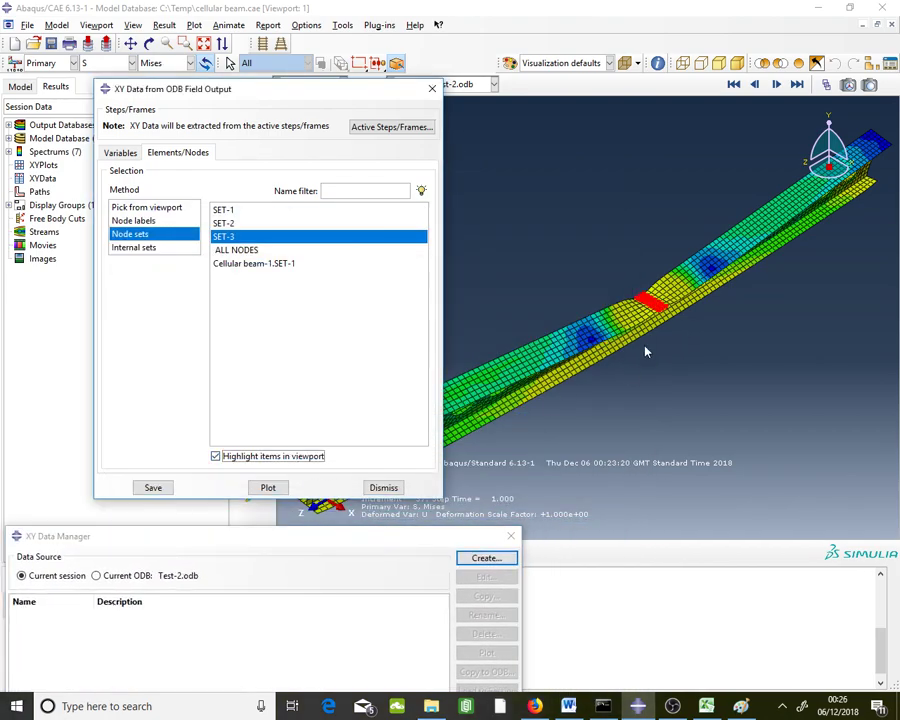
pyautogui.click(155, 488)
pyautogui.click(222, 332)
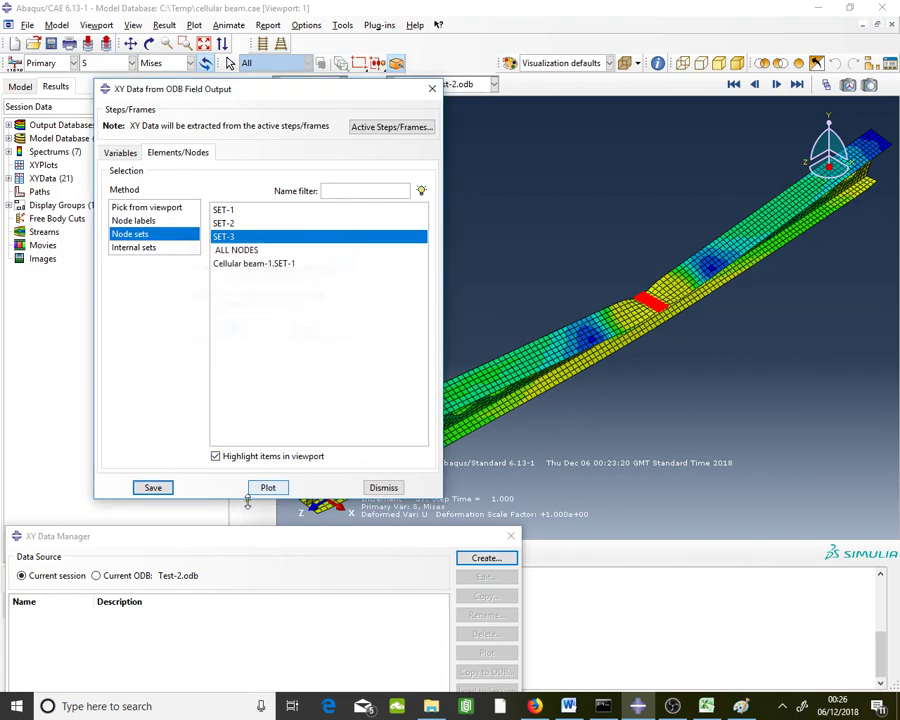
# Operate on the XY data to sum all RF2 curves, divide the sum by 1000, and save the result as a new curve.
pyautogui.moveTo(254, 552); pyautogui.dragTo(307, 196)
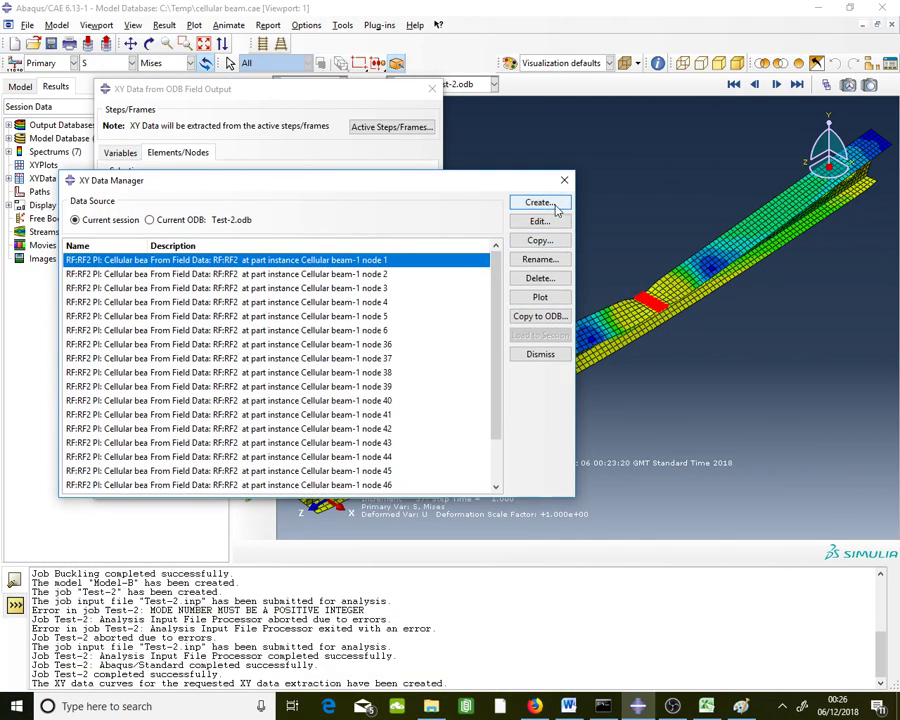
pyautogui.click(540, 202)
pyautogui.click(192, 249)
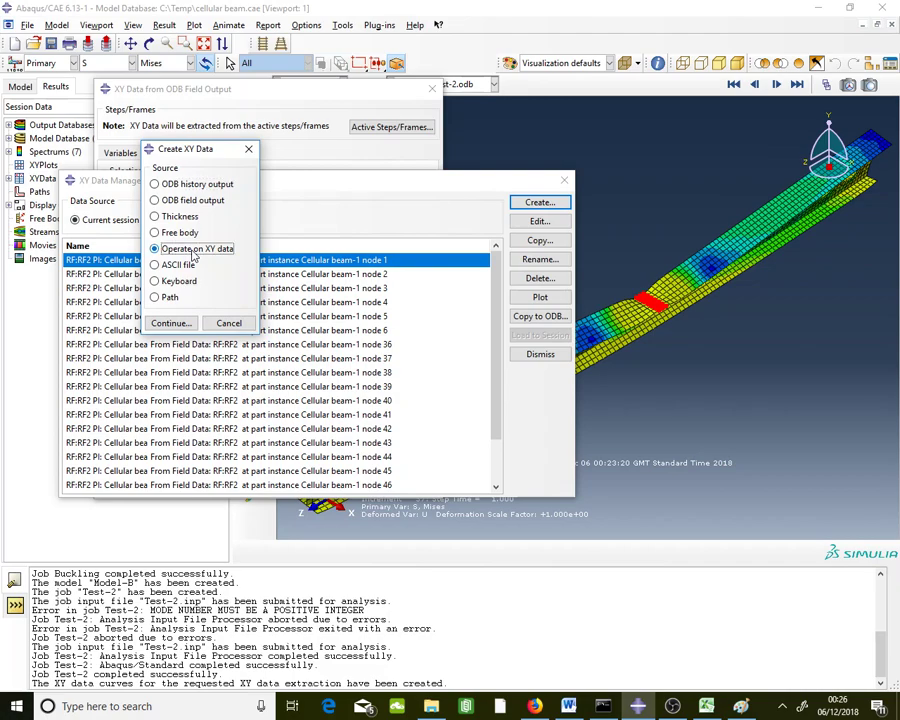
pyautogui.click(171, 322)
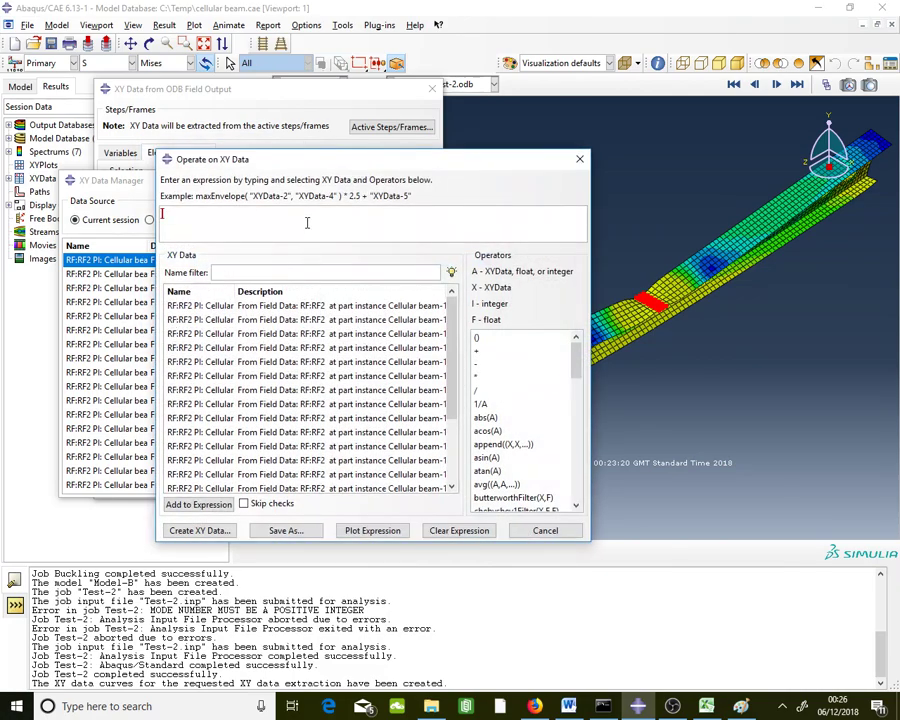
pyautogui.scroll(-15, 512, 449)
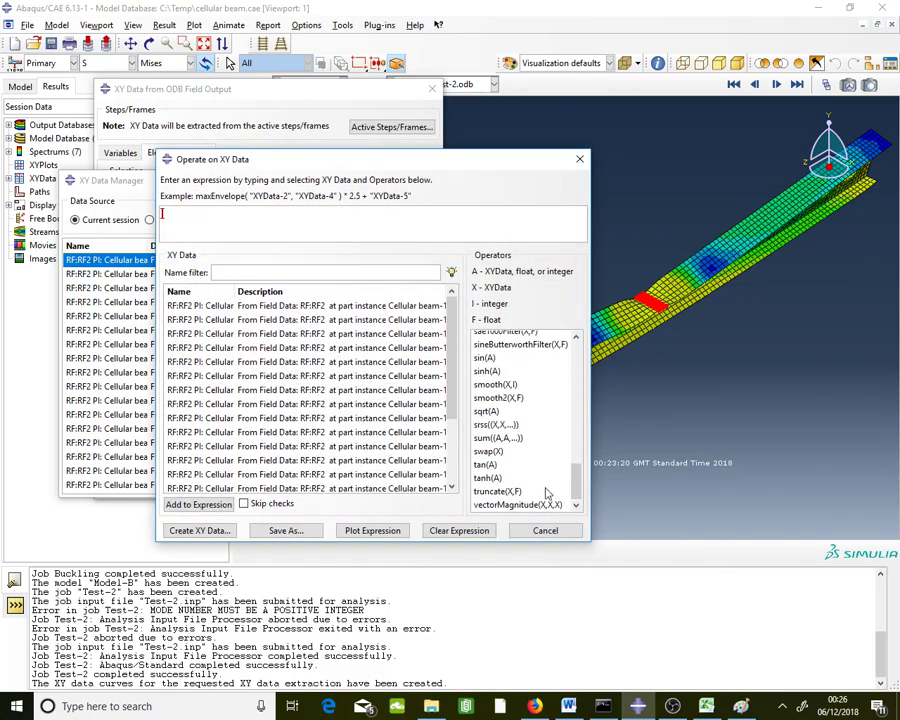
pyautogui.click(505, 438)
pyautogui.click(431, 307)
pyautogui.moveTo(431, 308); pyautogui.dragTo(431, 386)
pyautogui.keyDown('shift'); pyautogui.click(300, 484); pyautogui.keyUp('shift')
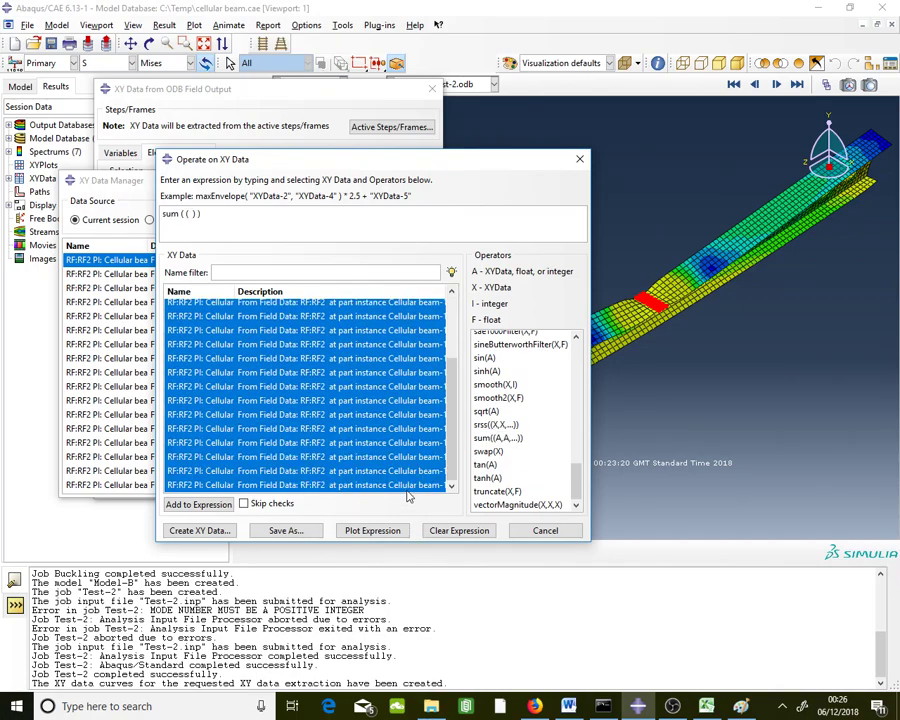
pyautogui.click(198, 504)
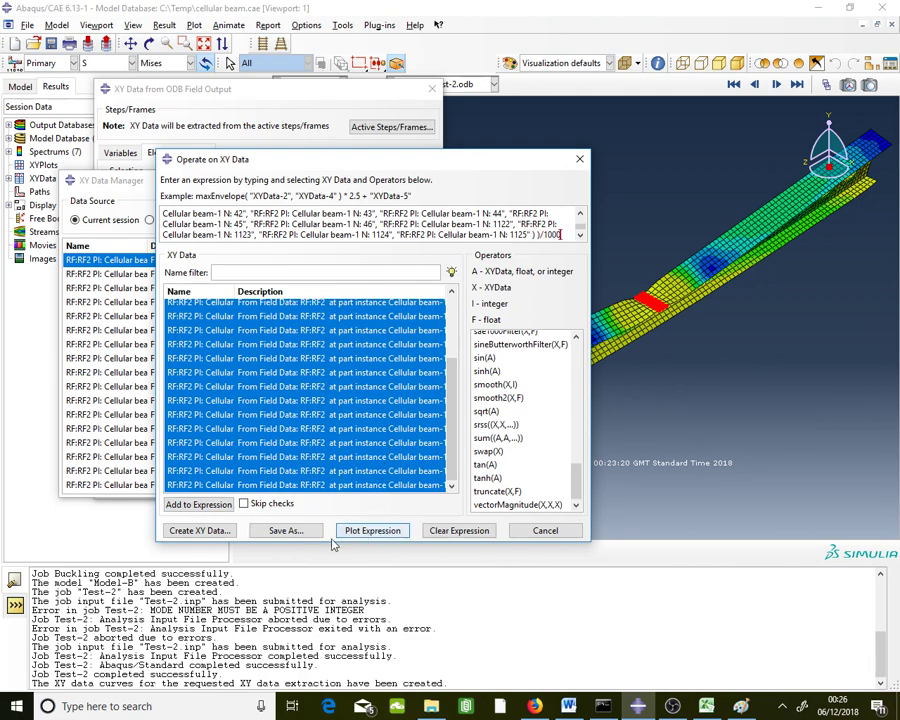
pyautogui.click(285, 530)
pyautogui.click(325, 392)
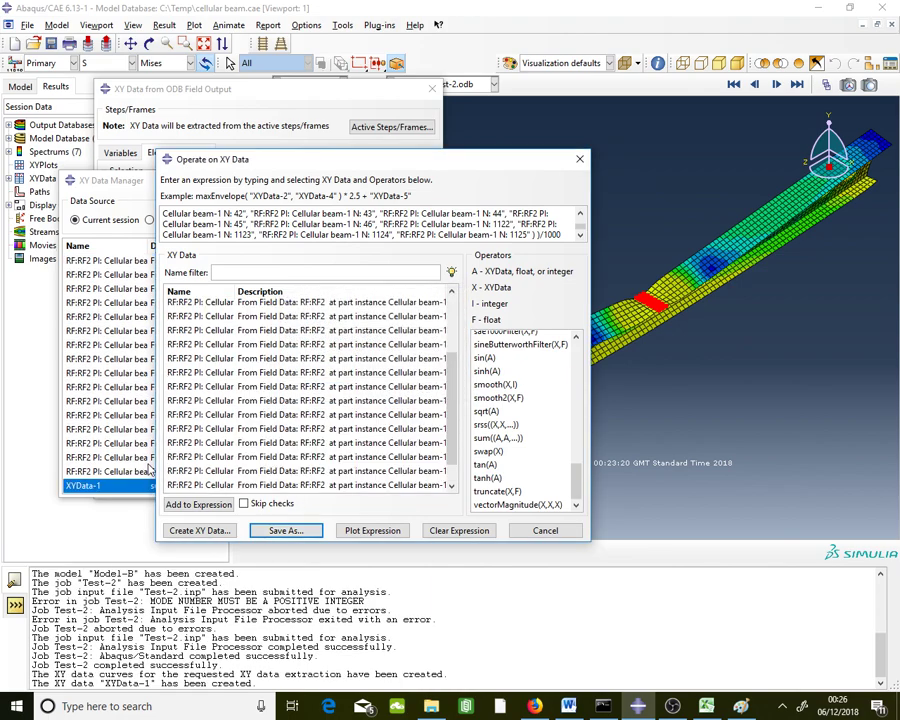
# Delete all individual RF2 node curves and the temporary curve _temp_5 from the session's XY data, keeping XYData-1.
pyautogui.click(152, 487)
pyautogui.moveTo(305, 473); pyautogui.dragTo(350, 258)
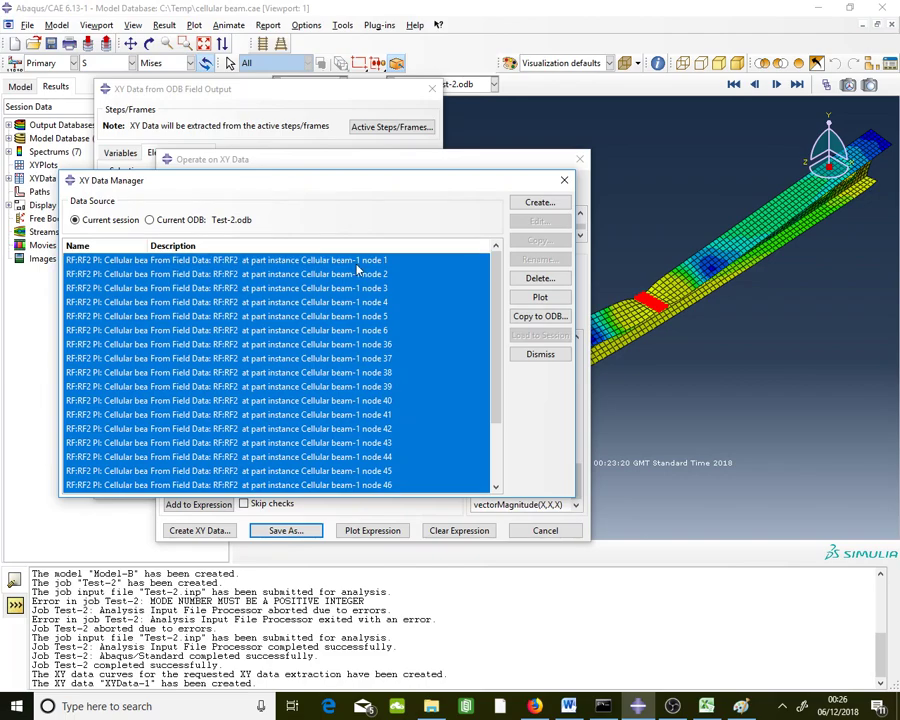
pyautogui.click(540, 278)
pyautogui.click(410, 370)
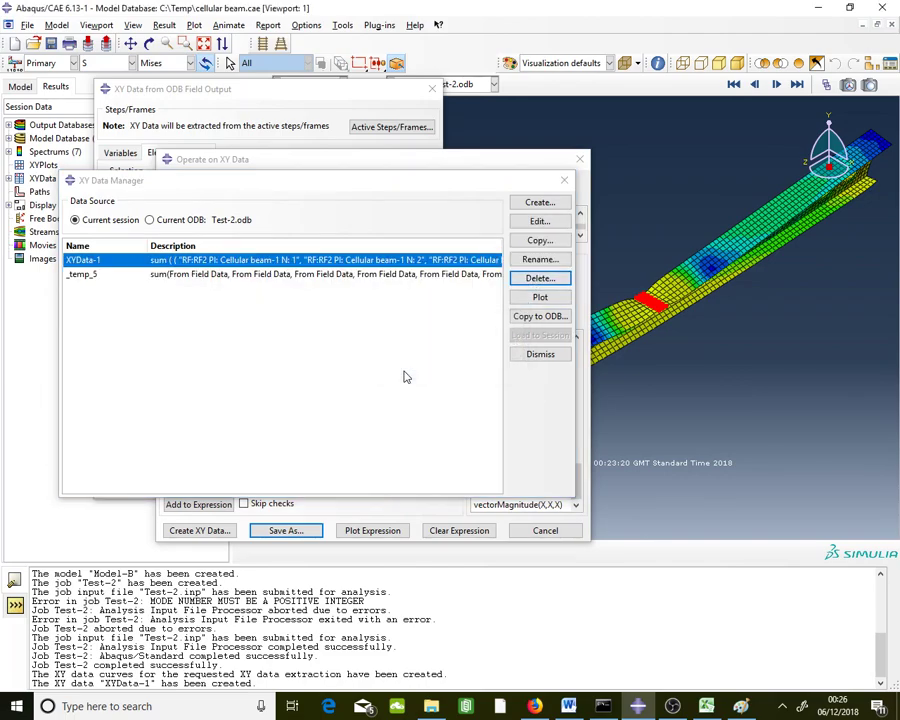
pyautogui.click(396, 276)
pyautogui.click(540, 278)
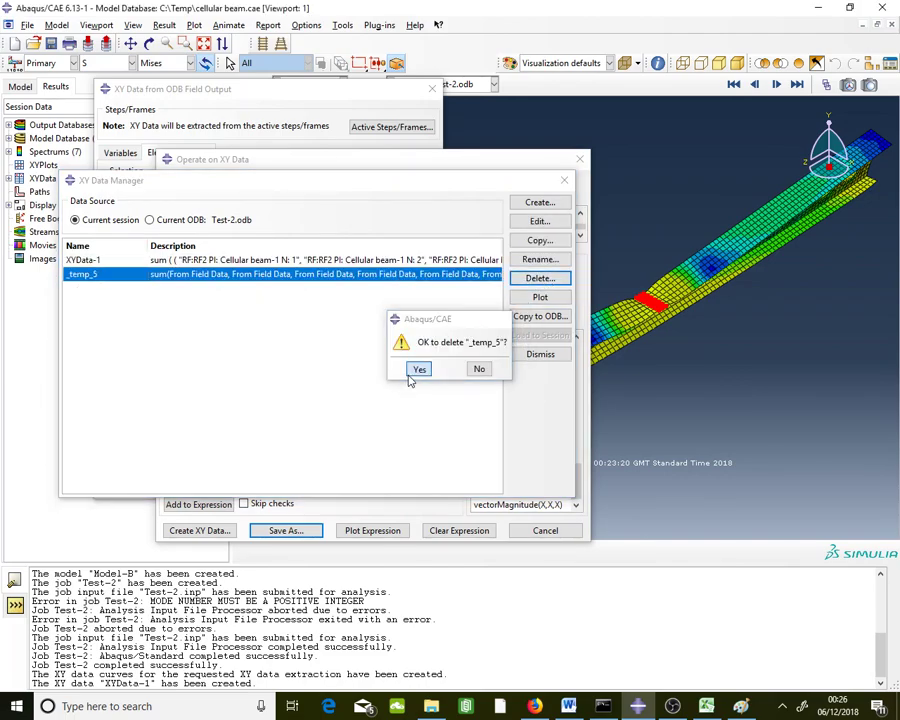
pyautogui.click(414, 372)
# Change the field output variable for XY extraction from RF2 reaction force to the U2 spatial displacement component.
pyautogui.click(338, 93)
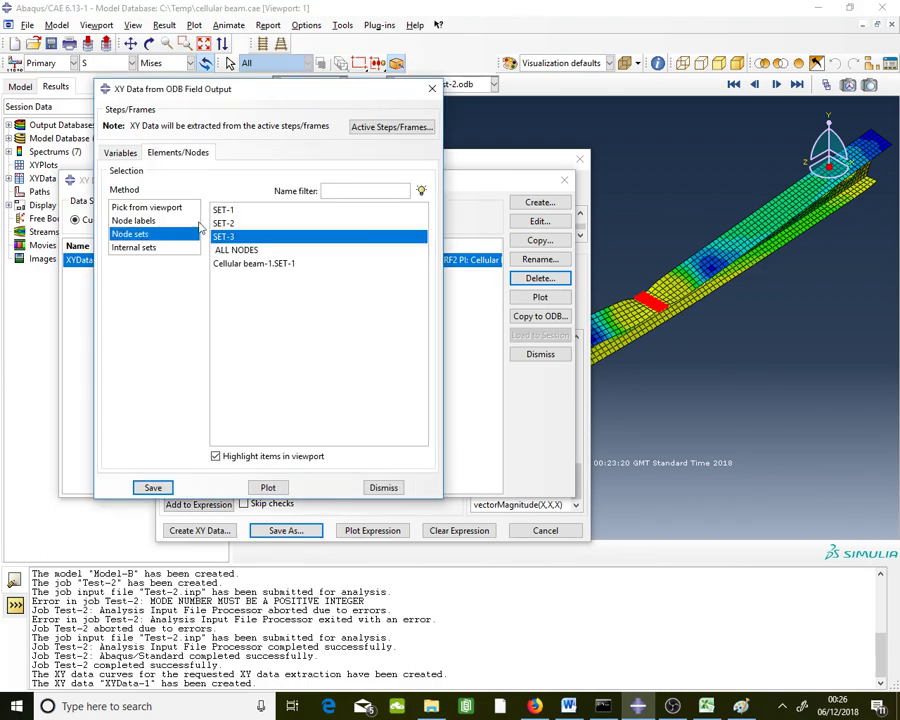
pyautogui.click(131, 156)
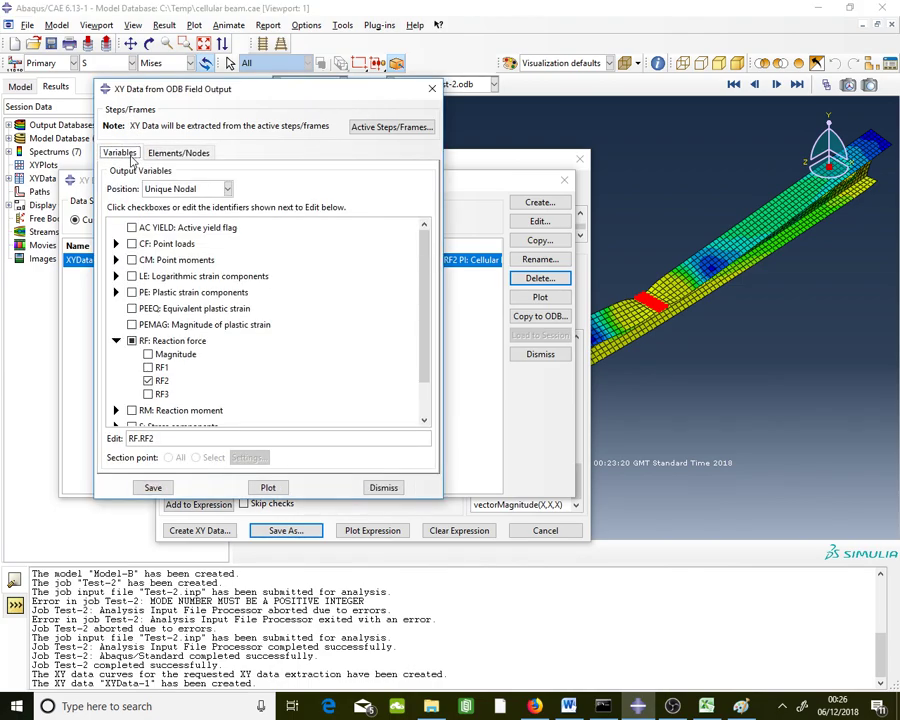
pyautogui.click(131, 340)
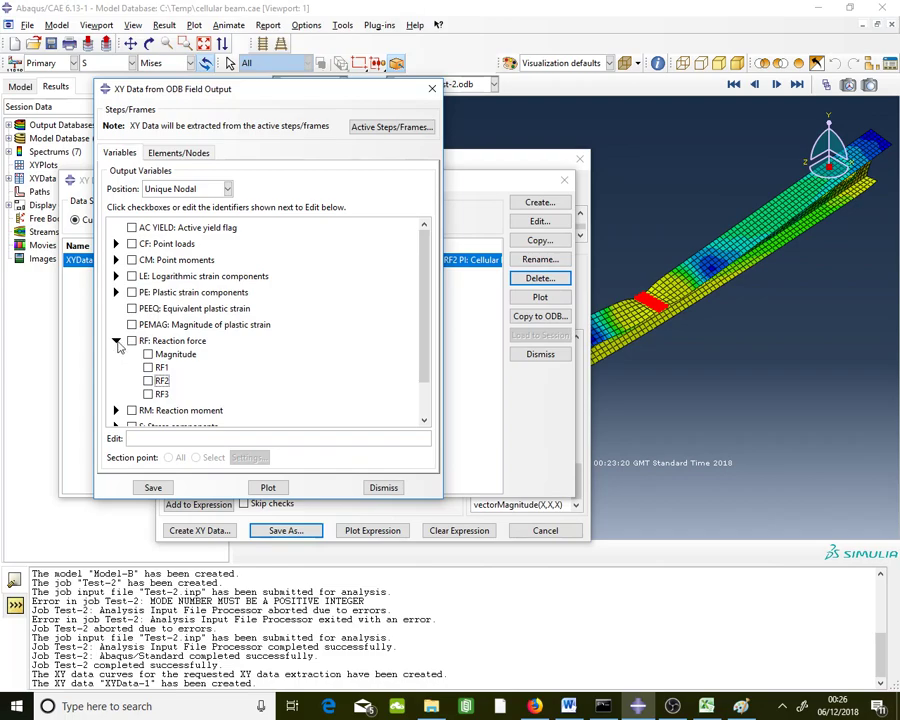
pyautogui.click(116, 340)
pyautogui.click(116, 389)
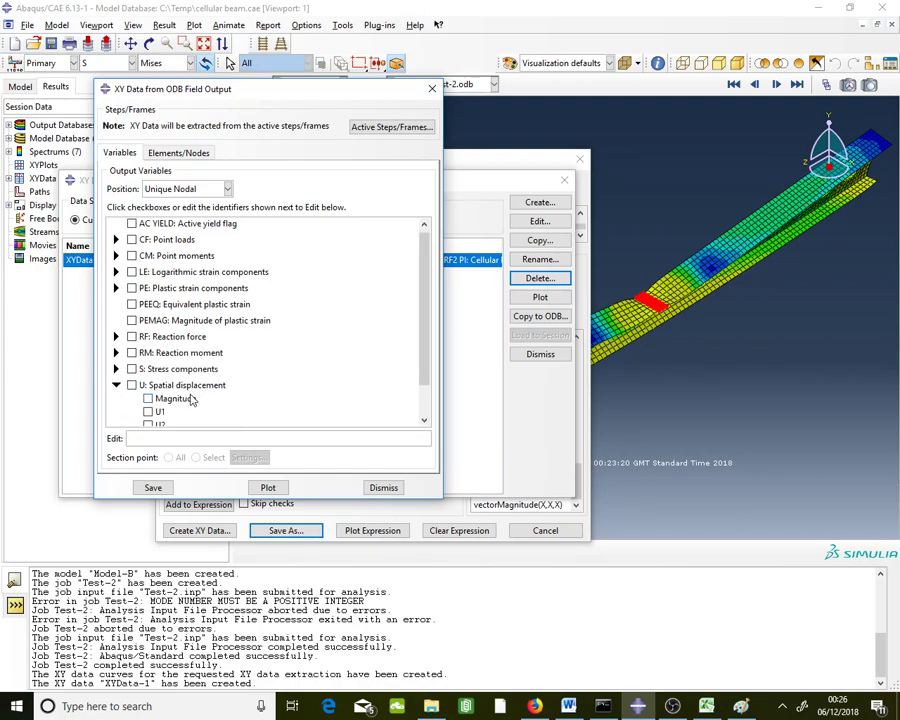
pyautogui.scroll(-1, 166, 400)
pyautogui.click(148, 387)
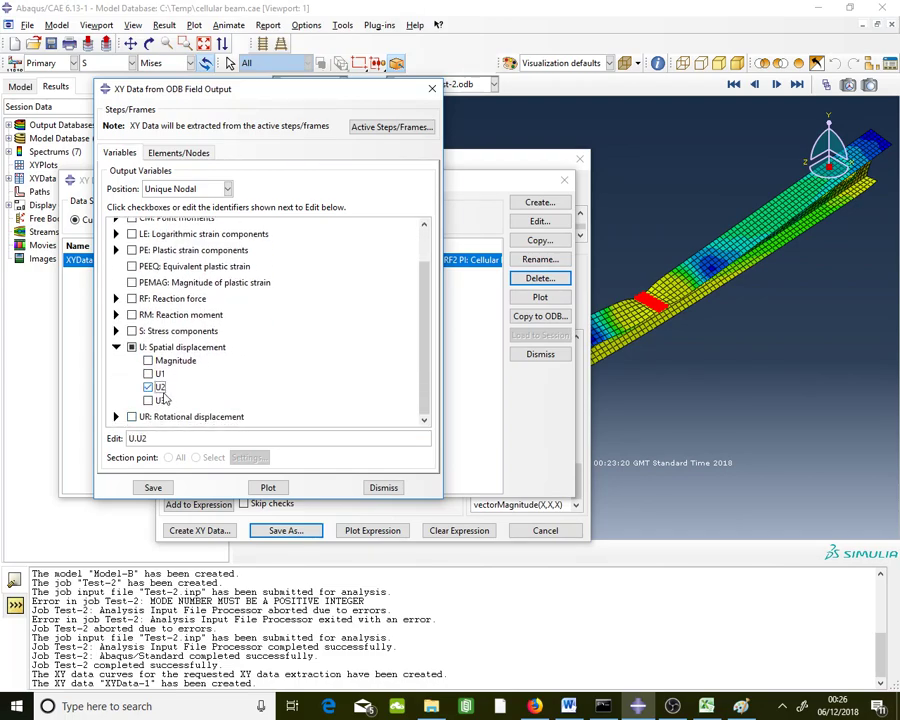
# Pick node 38 in the flange's SET-3 area directly from the viewport and save its U2 curve.
pyautogui.click(172, 153)
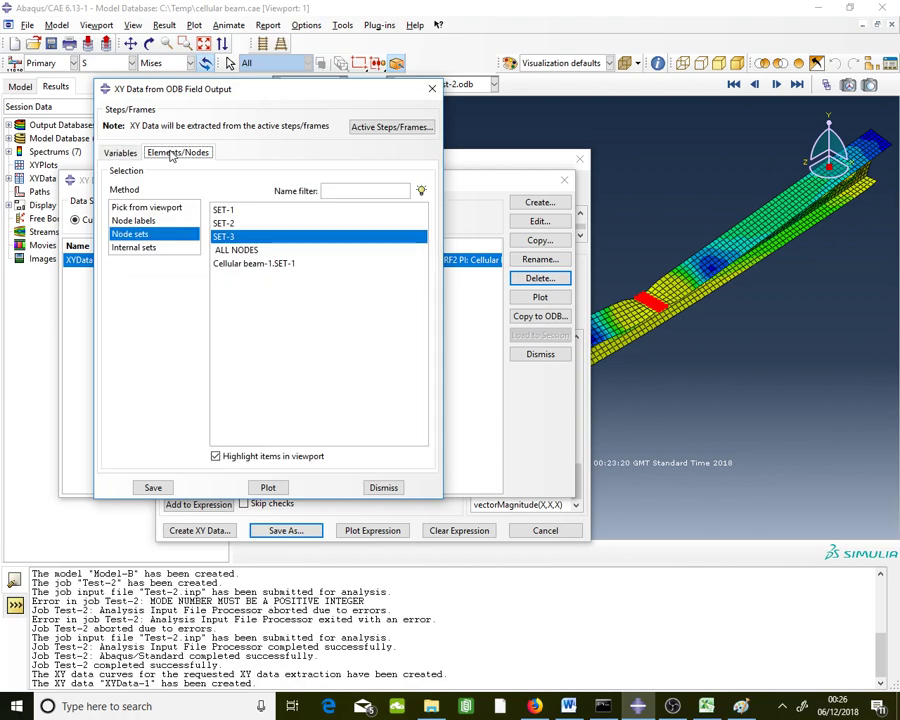
pyautogui.click(143, 208)
pyautogui.scroll(3, 652, 316)
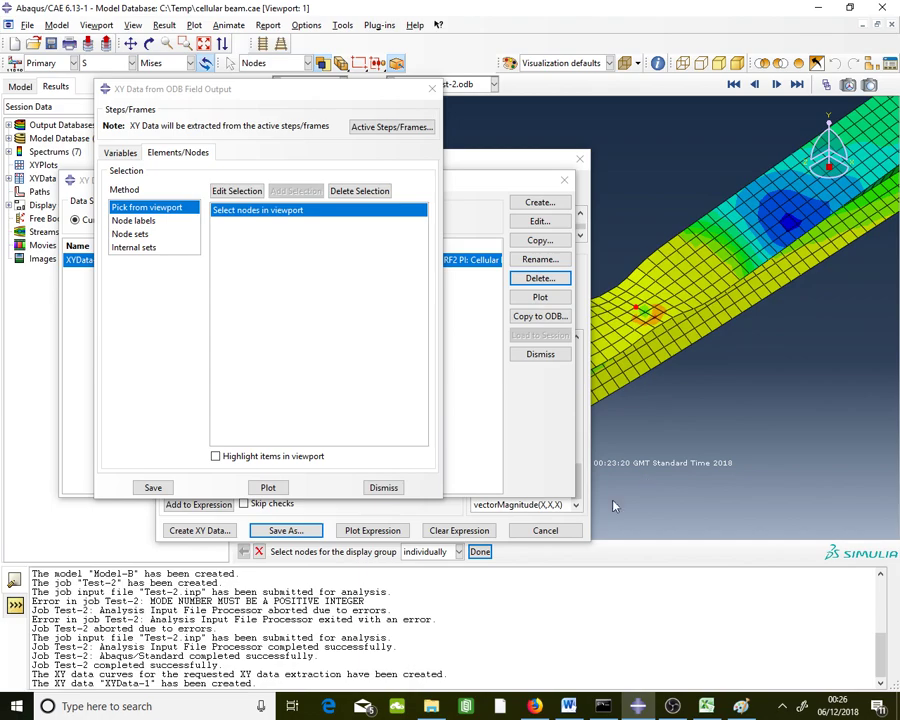
pyautogui.click(479, 551)
pyautogui.click(153, 487)
# Clear the old sum expression in Operate on XY Data and move that dialog aside to reach the XY Data Manager.
pyautogui.click(228, 332)
pyautogui.click(533, 165)
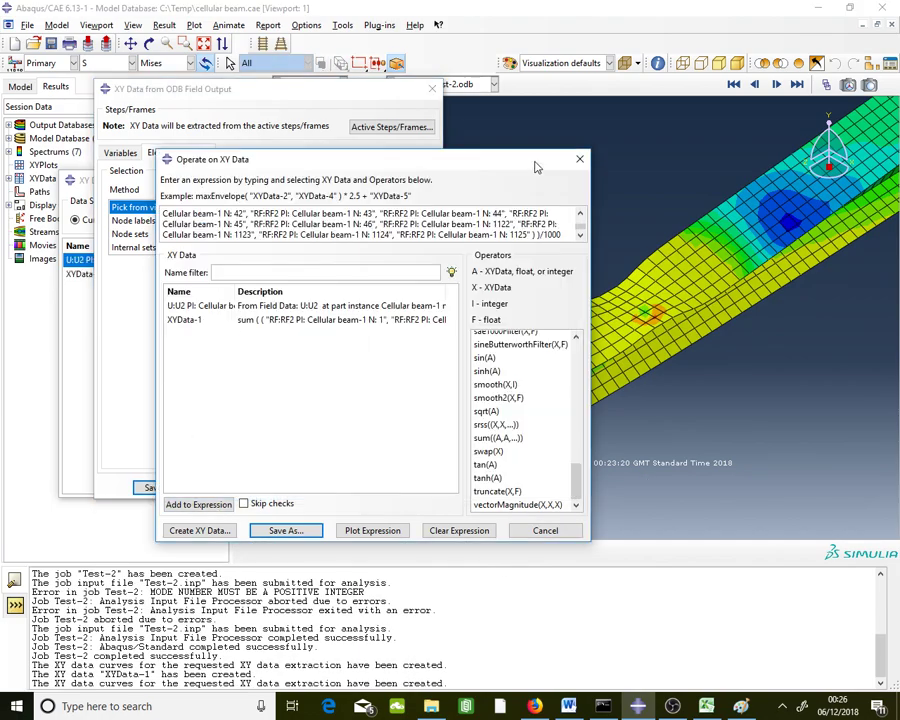
pyautogui.click(459, 530)
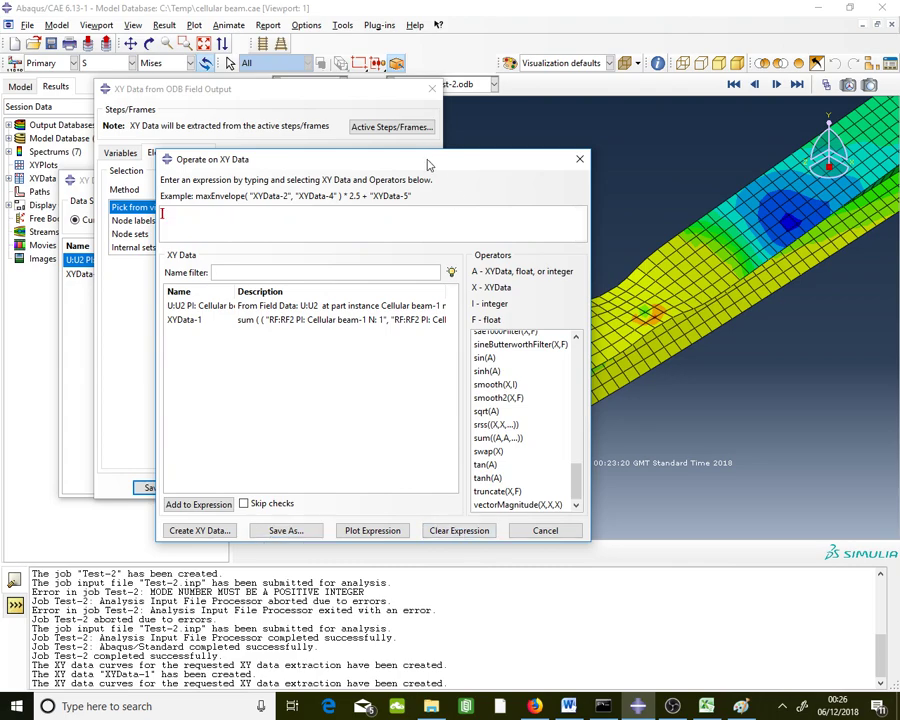
pyautogui.moveTo(428, 166); pyautogui.dragTo(150, 277)
pyautogui.click(453, 279)
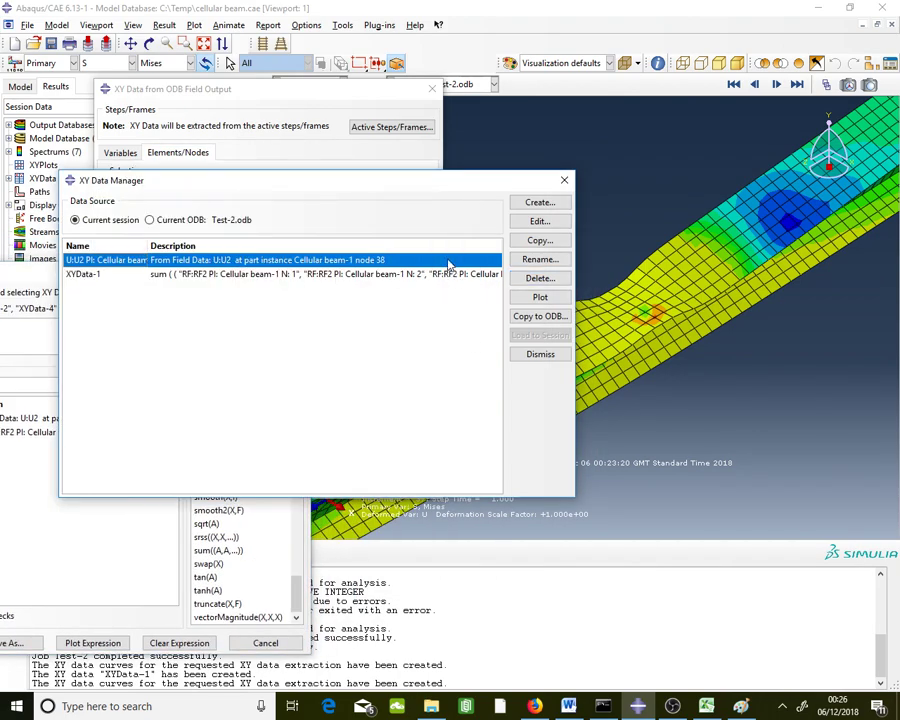
# Copy all Y values of the U2 displacement curve and paste them into the Excel sheet starting at cell H28.
pyautogui.doubleClick(440, 261)
pyautogui.moveTo(325, 150); pyautogui.dragTo(305, 570)
pyautogui.rightClick(304, 570)
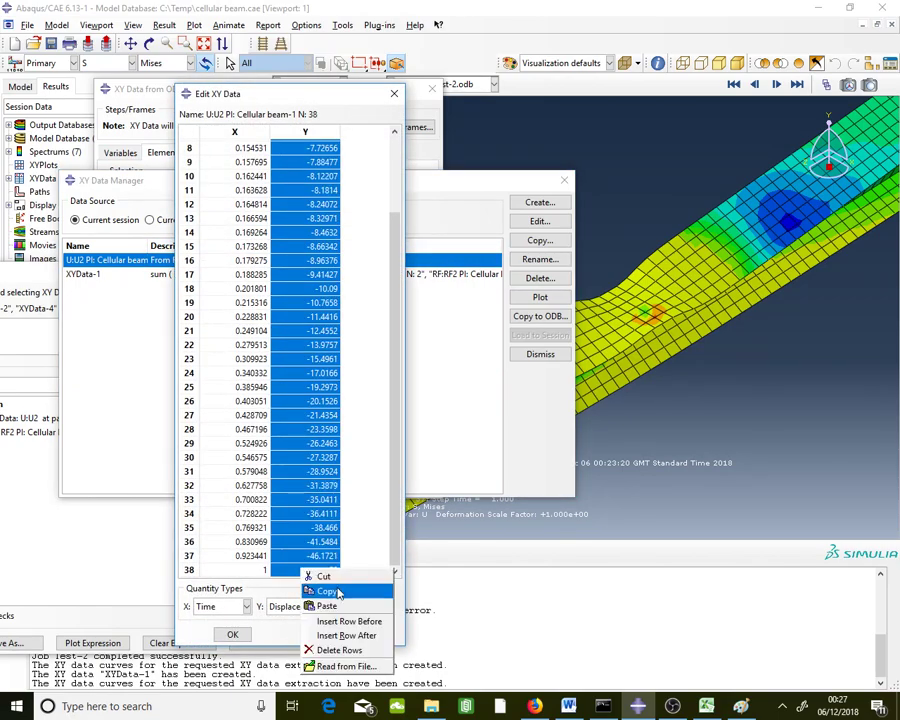
pyautogui.click(326, 591)
pyautogui.click(707, 707)
pyautogui.click(357, 516)
pyautogui.rightClick(357, 516)
pyautogui.click(244, 325)
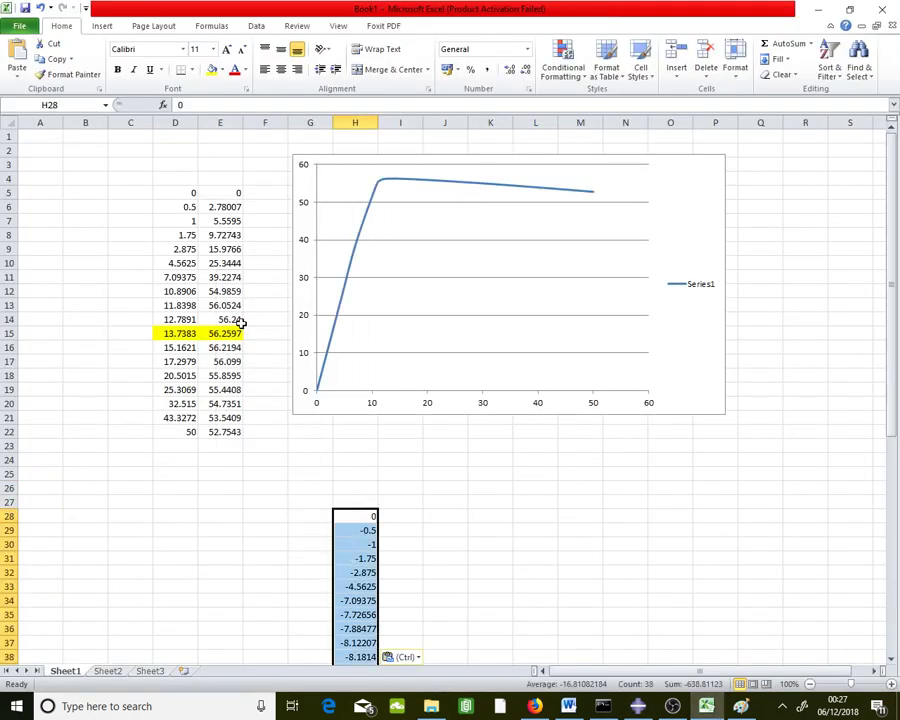
# Enter =H28*-1 in cell I28 and fill the formula down beside all the displacement values.
pyautogui.click(398, 516)
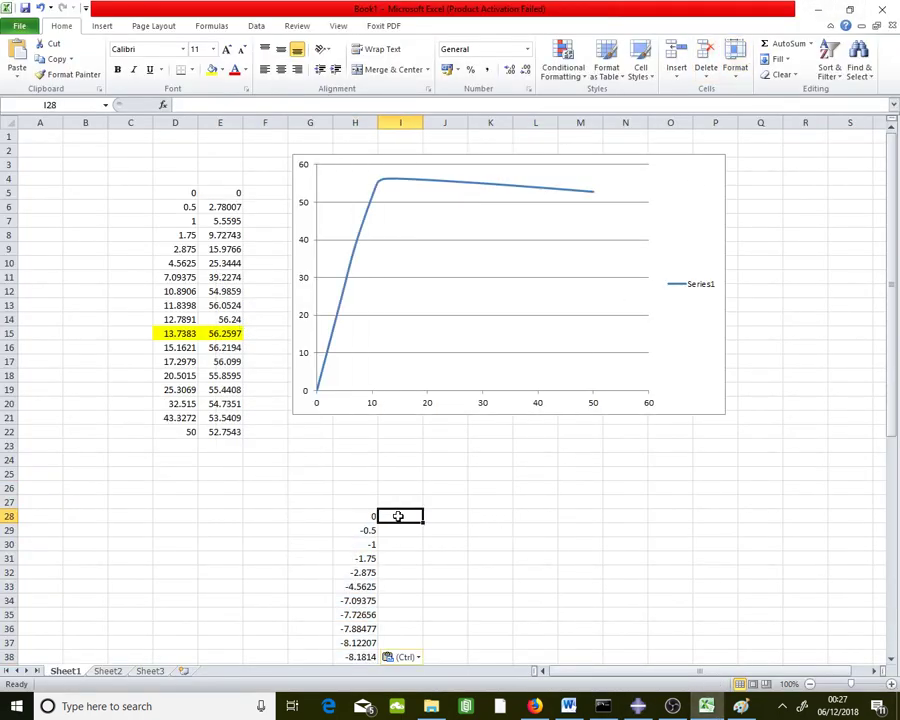
pyautogui.write('=')
pyautogui.click(369, 516)
pyautogui.write('*-1')
pyautogui.press('Return')
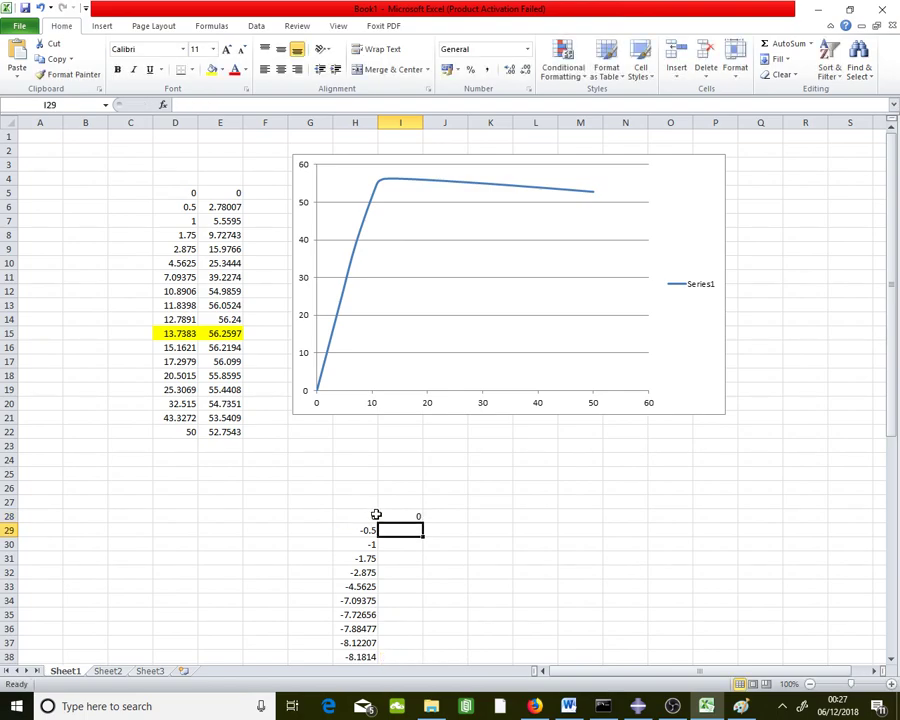
pyautogui.click(398, 514)
pyautogui.scroll(-5, 422, 490)
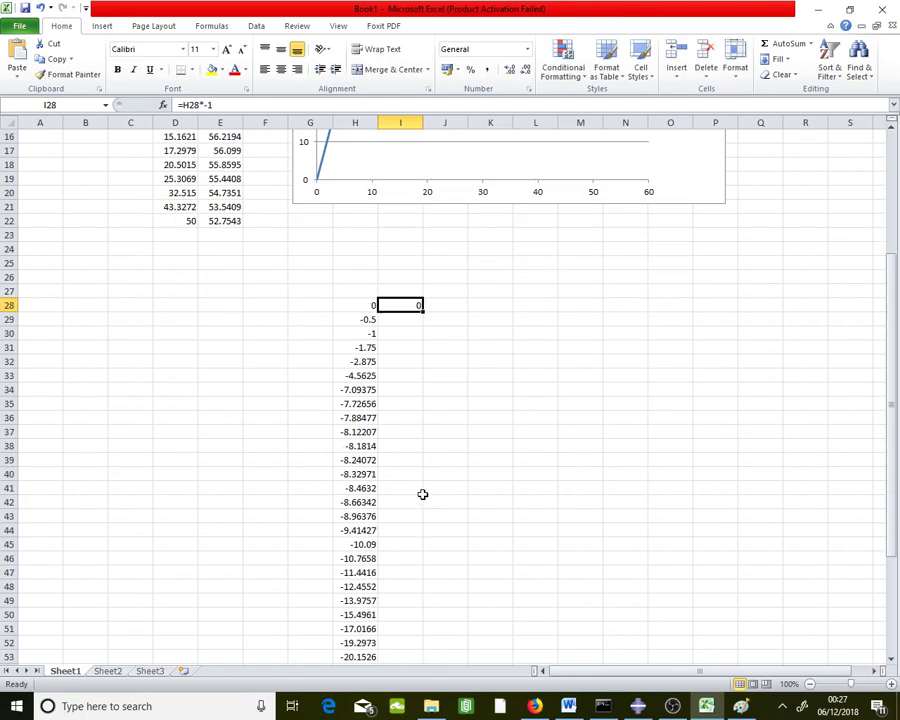
pyautogui.doubleClick(424, 314)
# Replace the sign-reversing formulas in column I from I28 down with their plain values.
pyautogui.rightClick(413, 318)
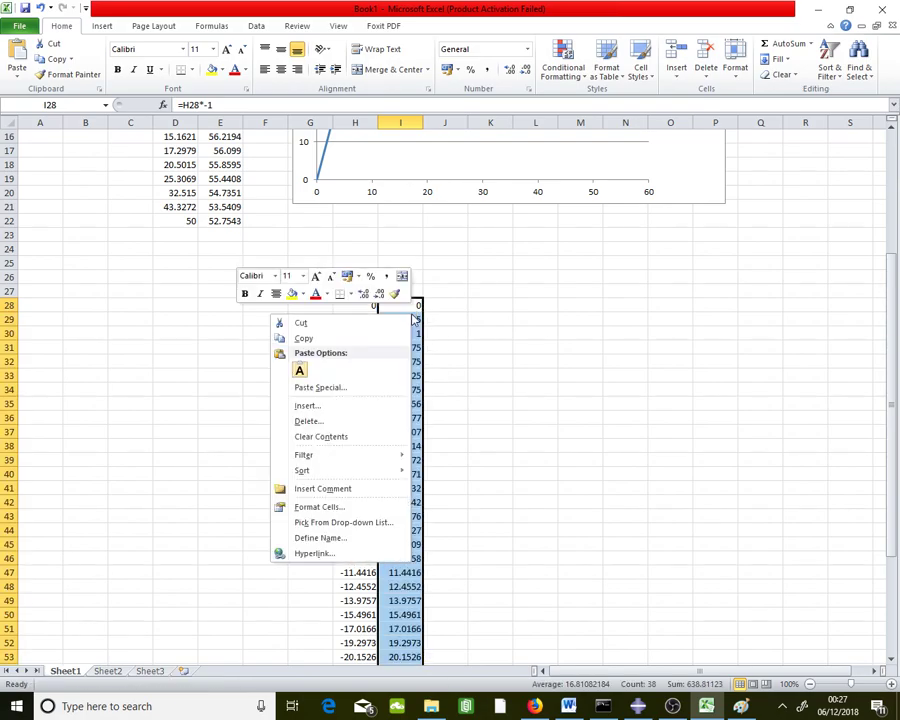
pyautogui.click(350, 339)
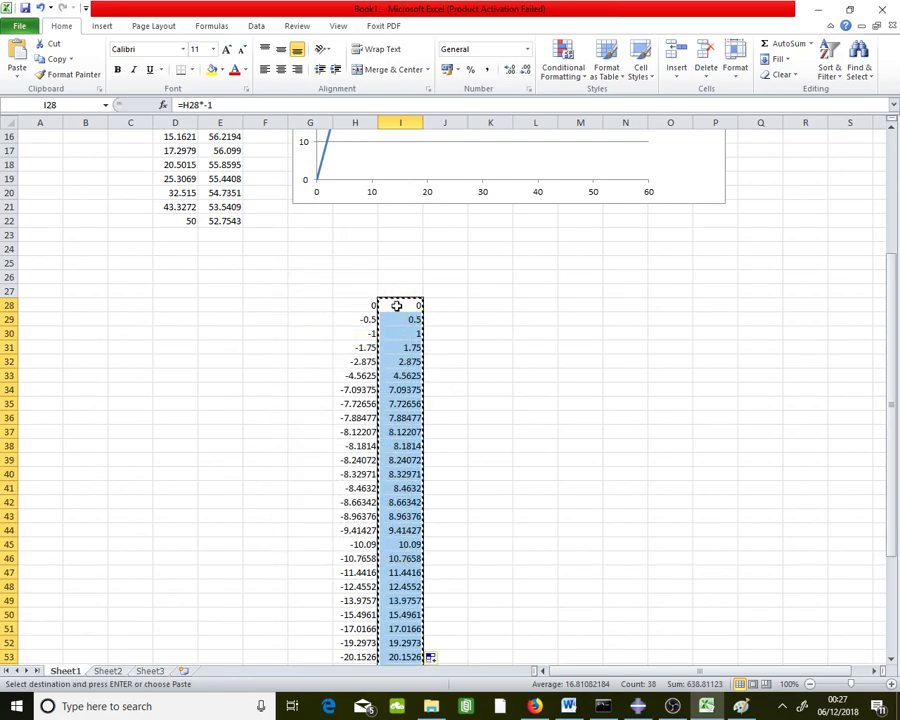
pyautogui.rightClick(346, 312)
pyautogui.click(300, 361)
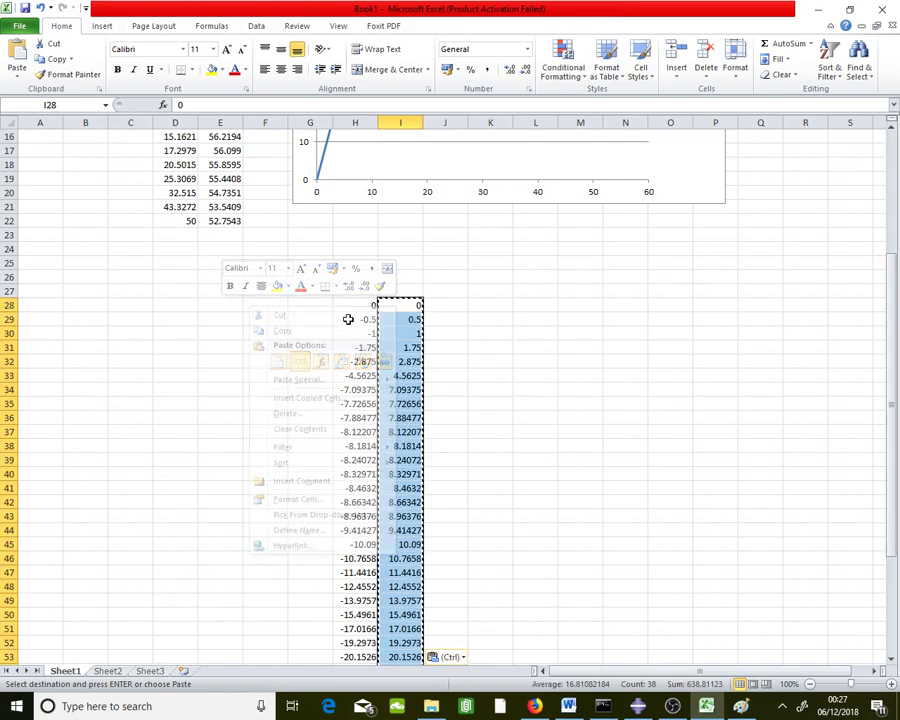
# Delete the original negative displacements from H28 through H65, keeping the values in column I.
pyautogui.moveTo(362, 318); pyautogui.dragTo(365, 645)
pyautogui.press('Delete')
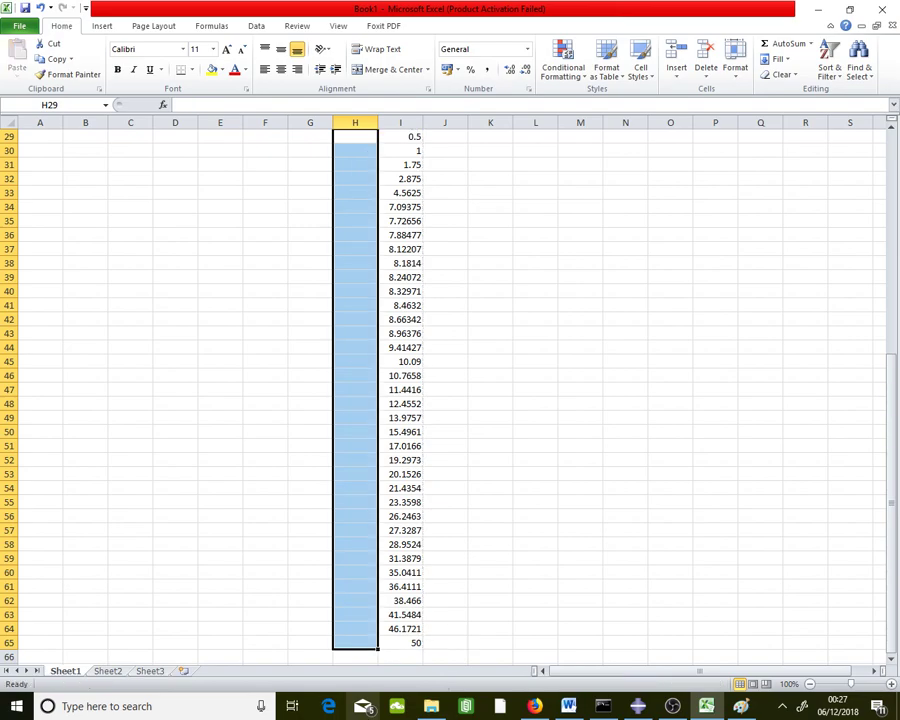
pyautogui.scroll(6, 420, 287)
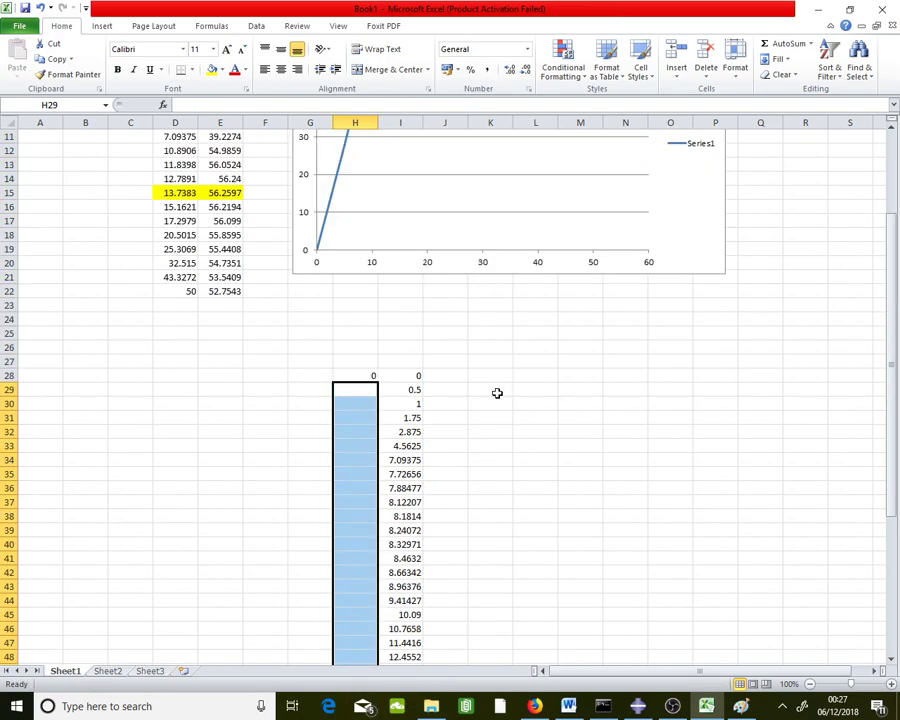
pyautogui.click(352, 376)
pyautogui.press('Delete')
# Switch back to Abaqus/CAE, close the U2 curve's data table and open the data table of XYData-1.
pyautogui.click(434, 374)
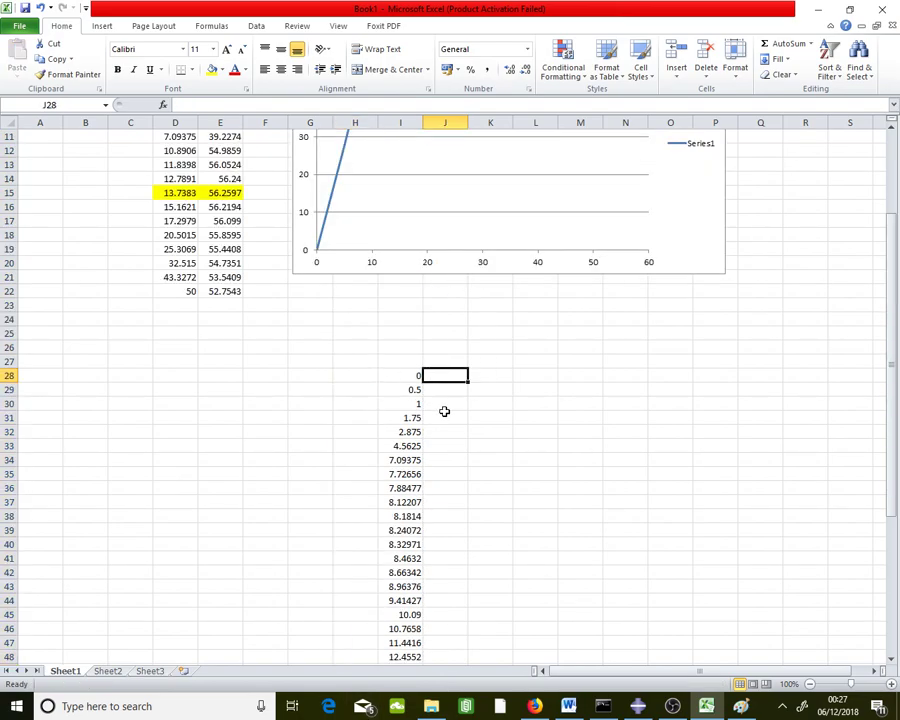
pyautogui.click(706, 706)
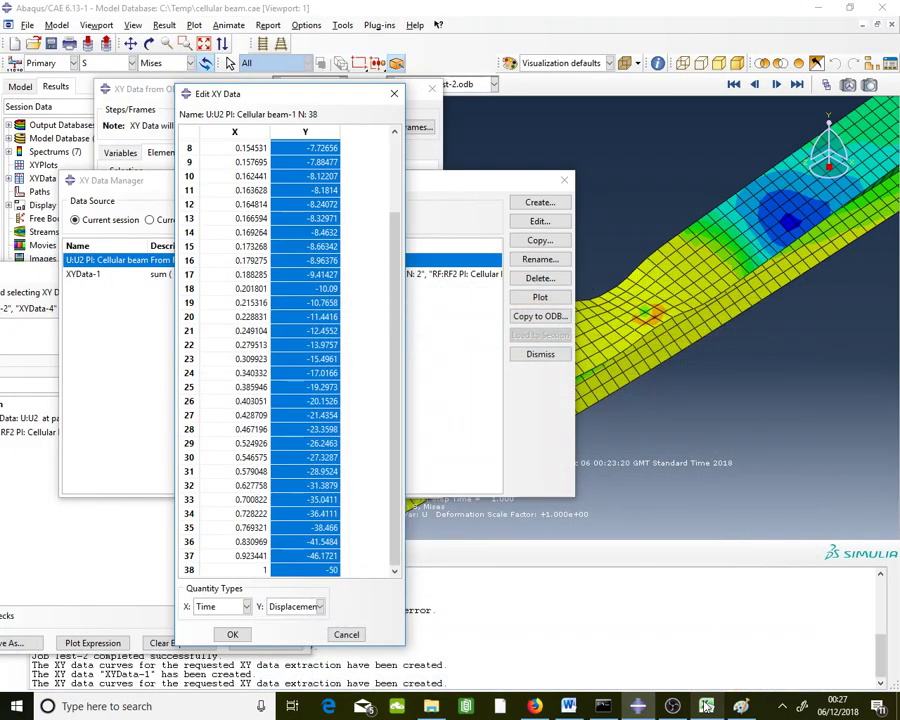
pyautogui.click(232, 634)
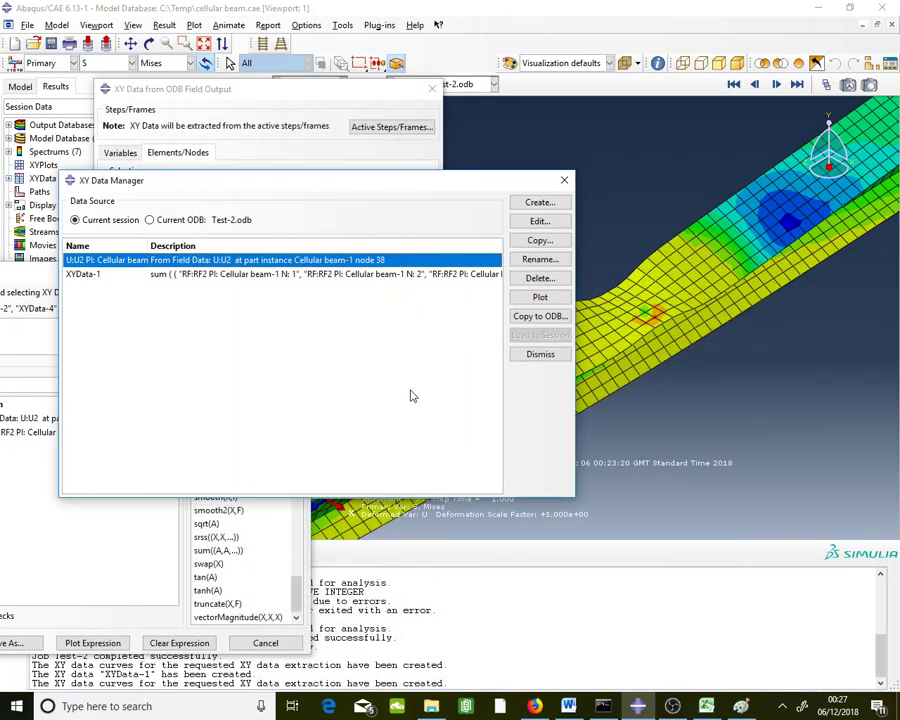
pyautogui.doubleClick(381, 274)
# Try copying the XYData-1 force values from row 2 onward into Excel at J28, then return to Abaqus/CAE.
pyautogui.moveTo(322, 160); pyautogui.dragTo(325, 485)
pyautogui.moveTo(306, 589); pyautogui.dragTo(313, 578)
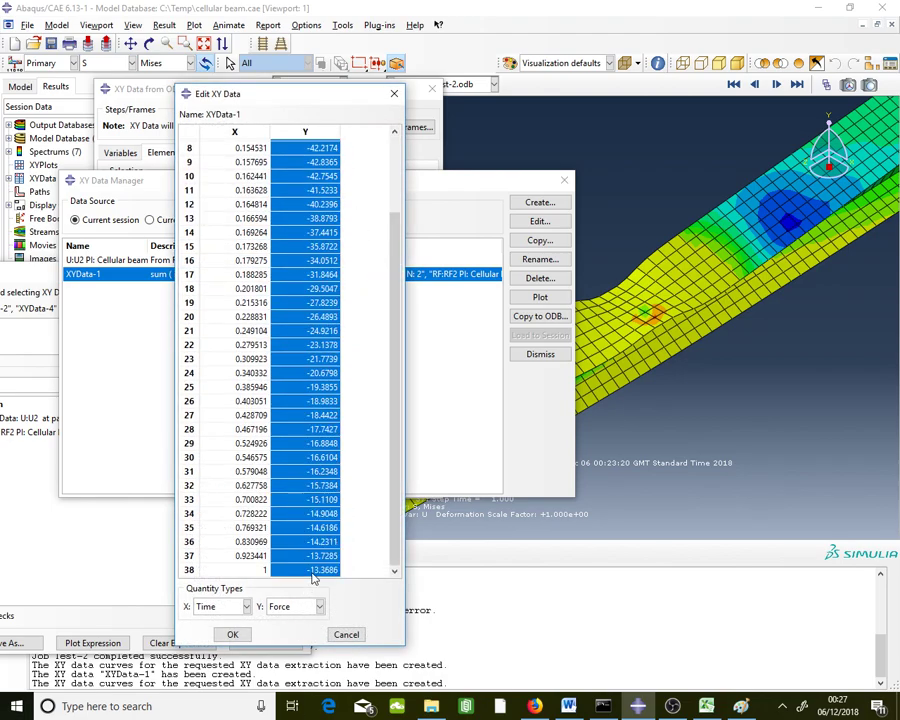
pyautogui.rightClick(230, 494)
pyautogui.click(275, 515)
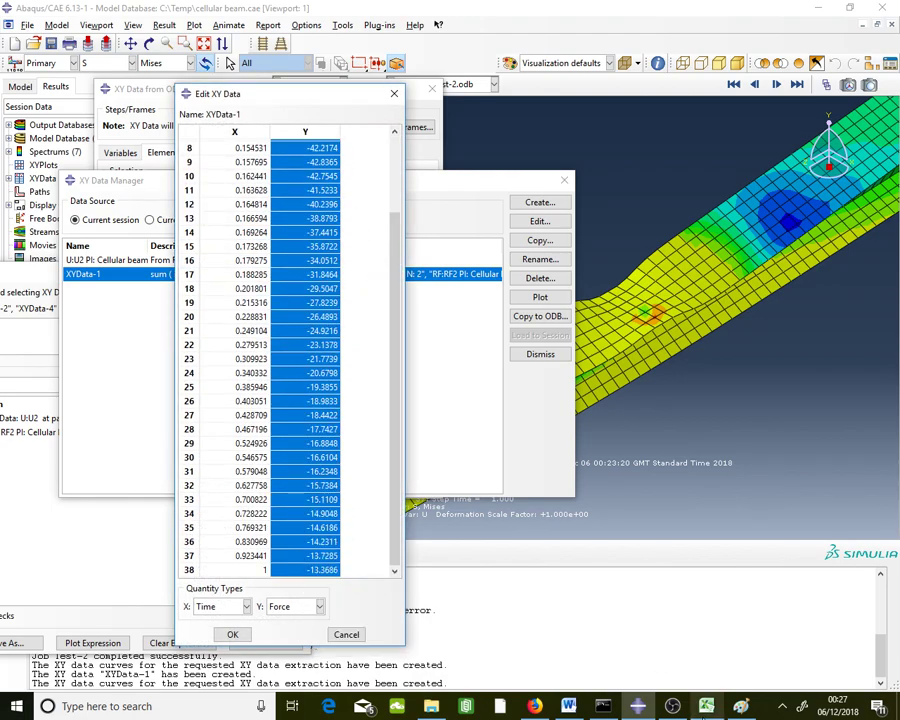
pyautogui.click(706, 706)
pyautogui.rightClick(456, 375)
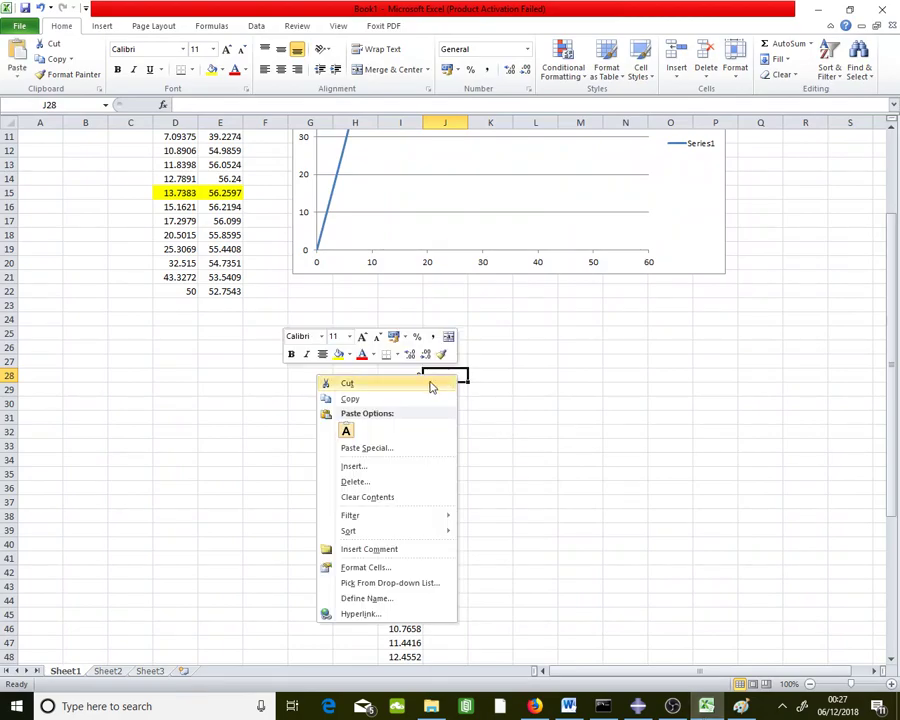
pyautogui.click(347, 431)
pyautogui.click(500, 374)
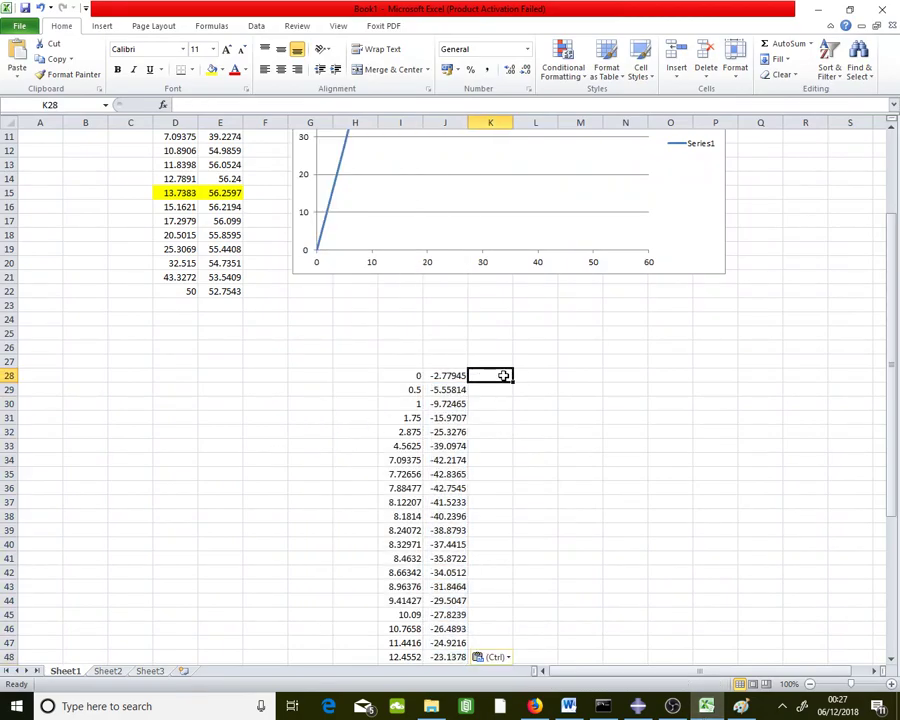
pyautogui.write('=')
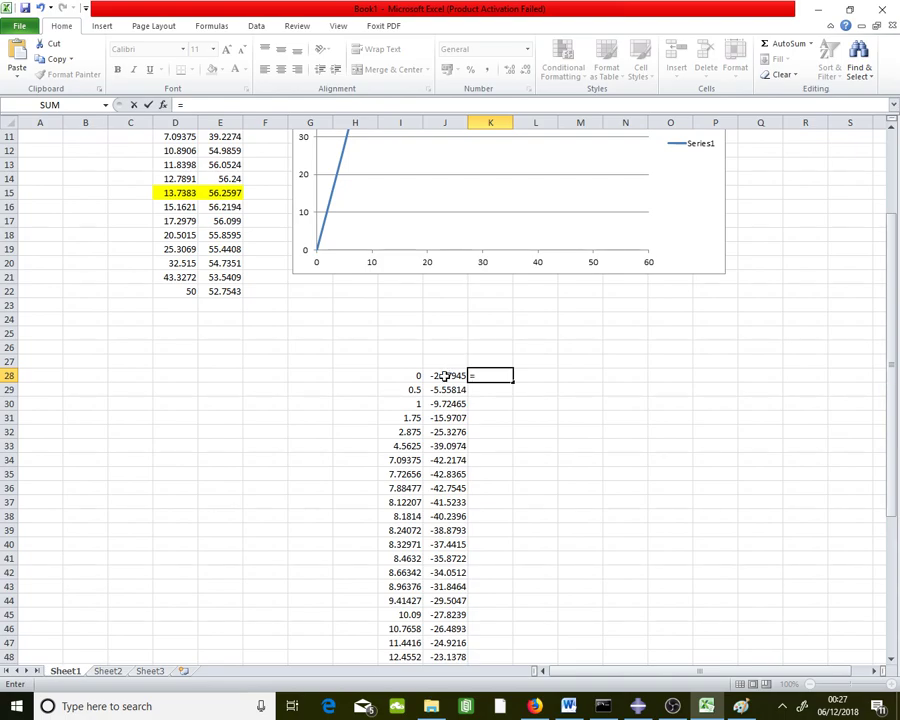
pyautogui.press('Escape')
pyautogui.hotkey('alt', 'Tab')
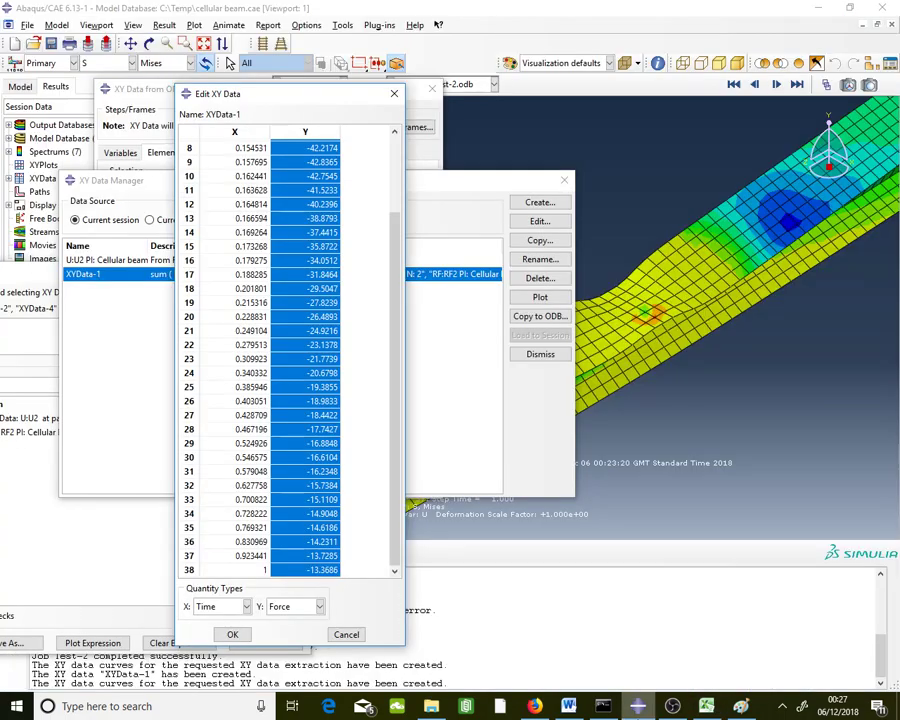
# Copy all XYData-1 force values from row 1 through 38 and paste them into Excel starting at cell J28.
pyautogui.moveTo(395, 214); pyautogui.dragTo(407, 145)
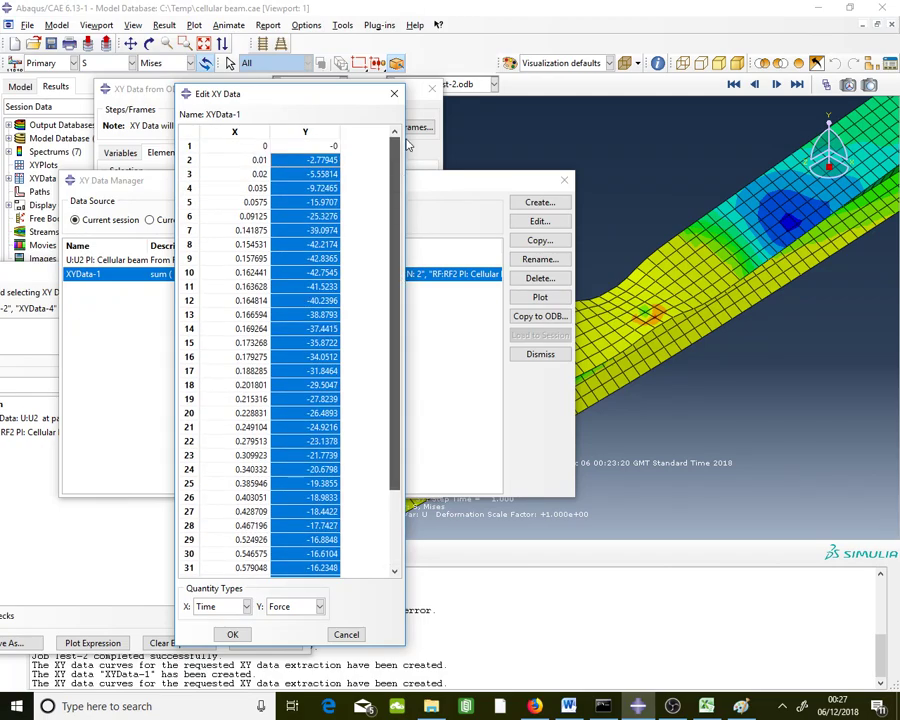
pyautogui.moveTo(330, 147); pyautogui.dragTo(330, 567)
pyautogui.scroll(-2, 330, 567)
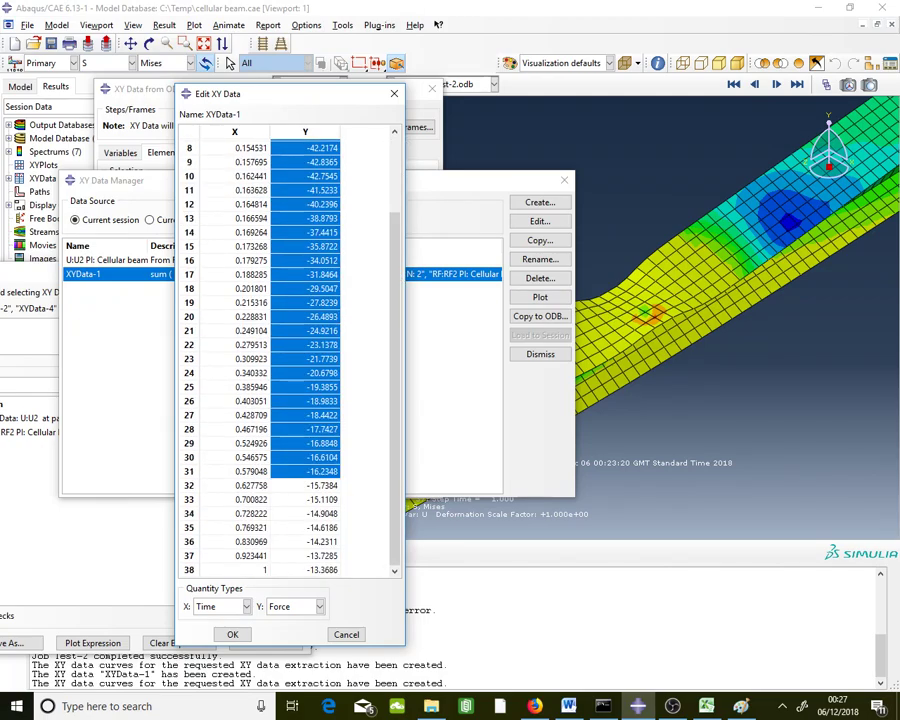
pyautogui.keyDown('shift'); pyautogui.click(330, 569); pyautogui.keyUp('shift')
pyautogui.rightClick(318, 570)
pyautogui.click(338, 592)
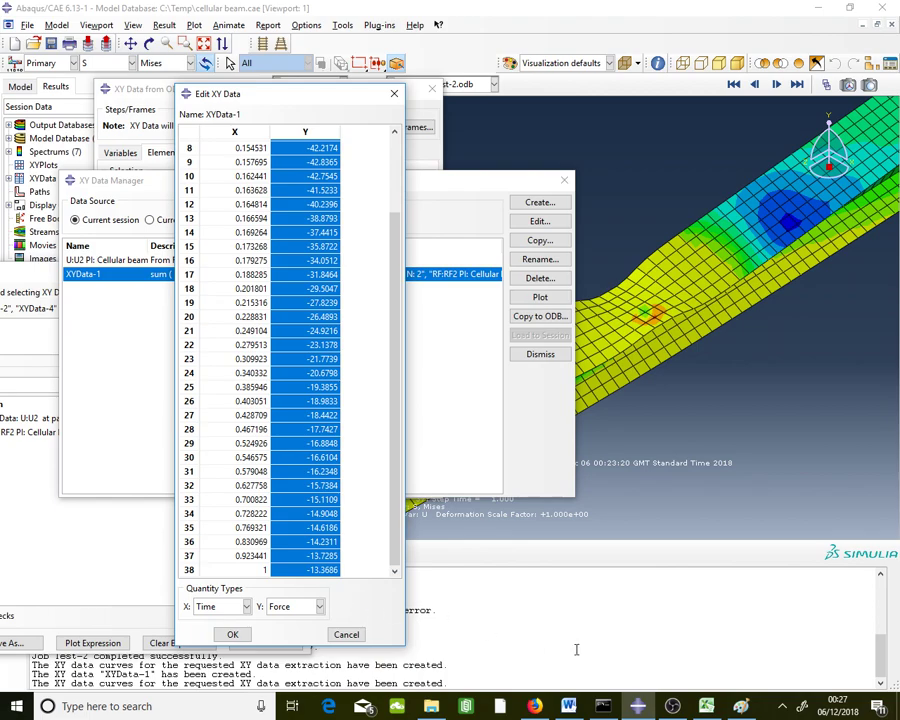
pyautogui.click(706, 706)
pyautogui.rightClick(457, 378)
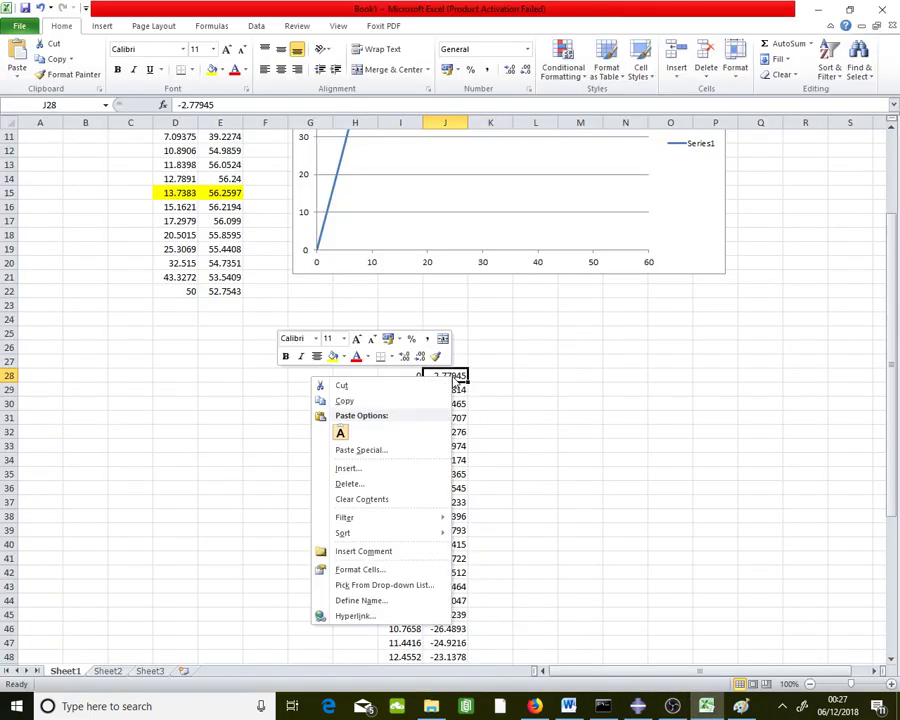
pyautogui.click(340, 432)
# Enter =J28*-1 in K28 and fill the formula down to K65 to reverse the sign of the force values.
pyautogui.click(481, 375)
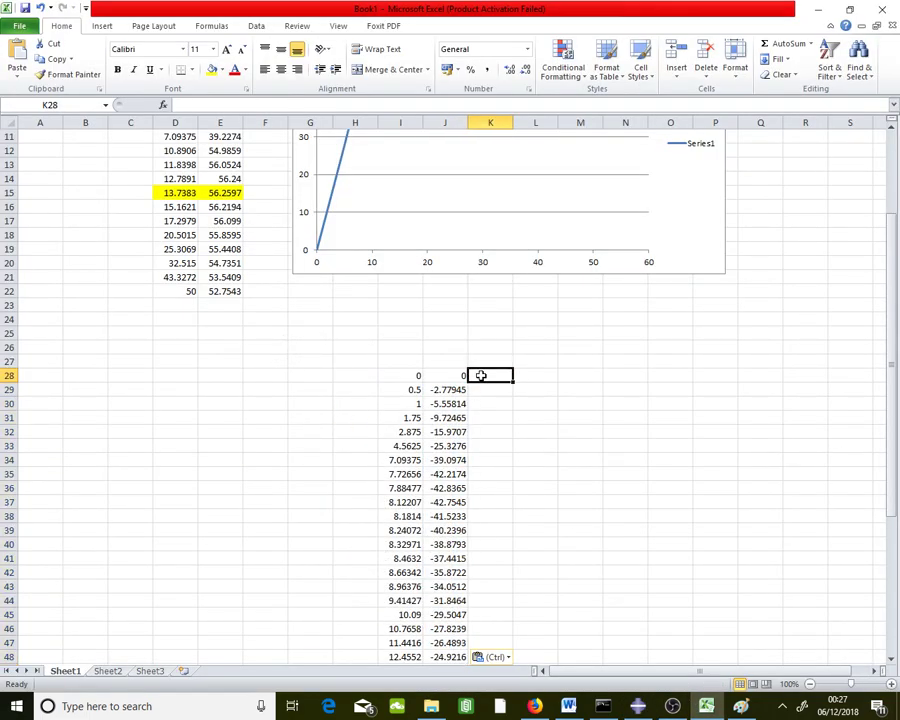
pyautogui.write('=')
pyautogui.click(461, 375)
pyautogui.write('*-1')
pyautogui.press('Return')
pyautogui.click(496, 375)
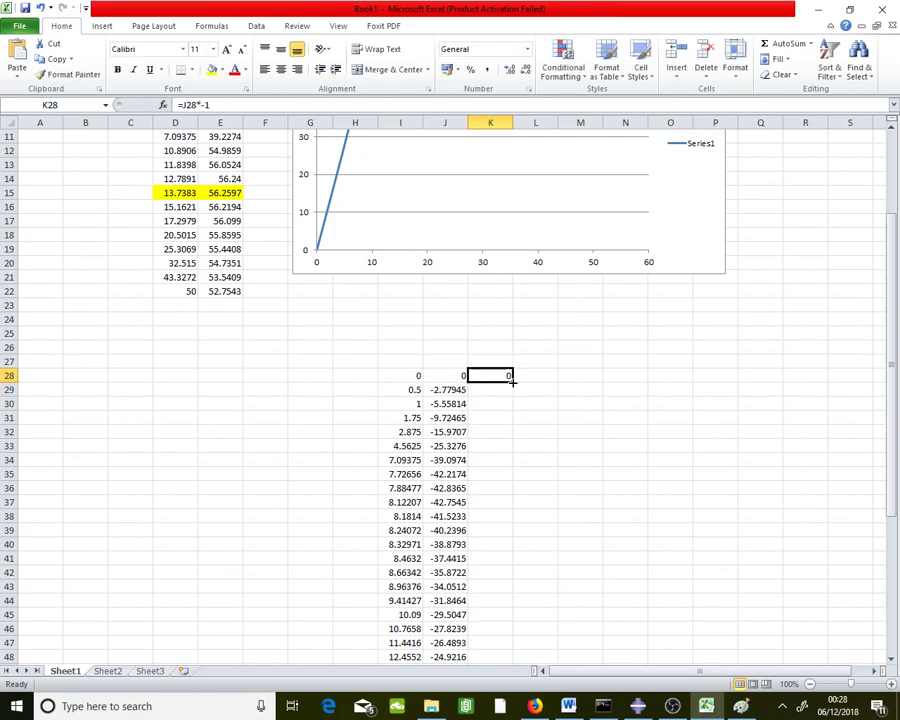
pyautogui.doubleClick(512, 381)
# Replace the negative forces in J28:J65 with the values copied from column K, and clear the helper formulas in column K.
pyautogui.rightClick(496, 377)
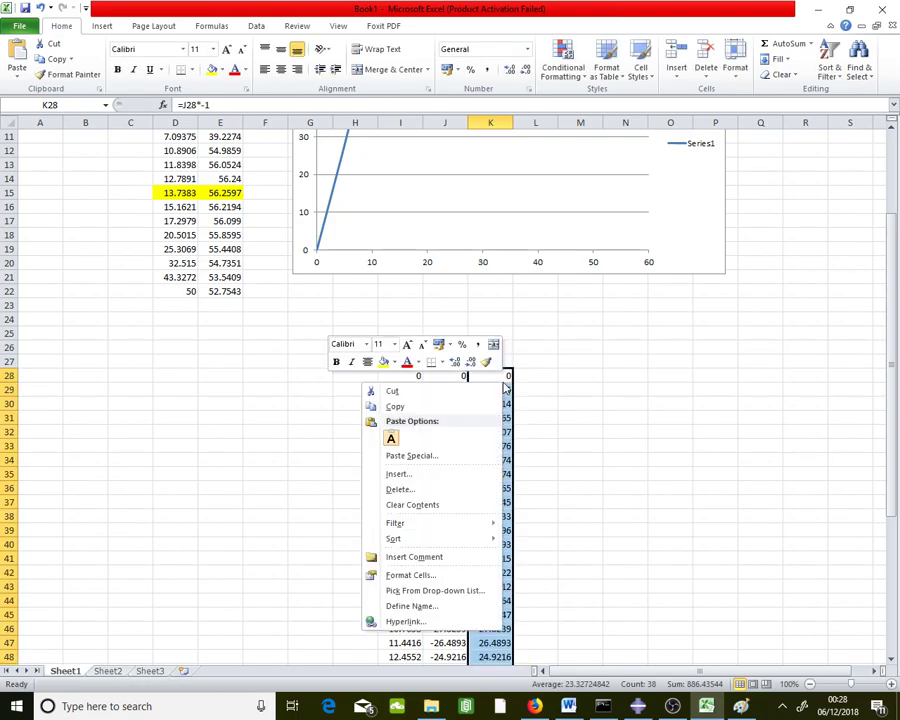
pyautogui.click(438, 404)
pyautogui.rightClick(440, 375)
pyautogui.click(344, 428)
pyautogui.moveTo(486, 362); pyautogui.dragTo(500, 646)
pyautogui.scroll(7, 552, 480)
pyautogui.press('Delete')
# Copy the positive displacement and force data in I28:J65.
pyautogui.click(410, 416)
pyautogui.moveTo(410, 416); pyautogui.dragTo(450, 715)
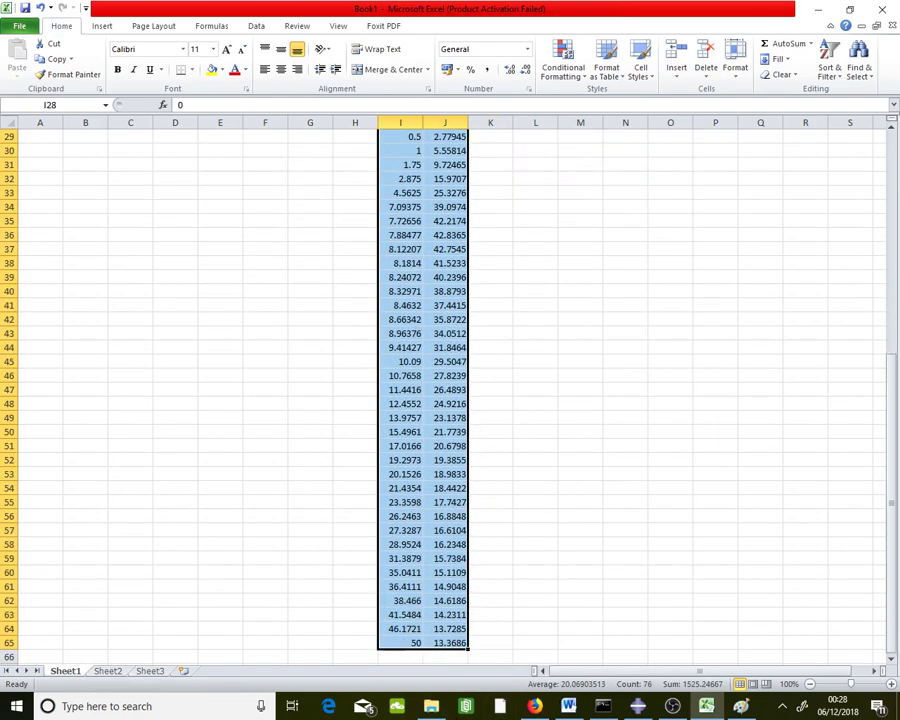
pyautogui.rightClick(421, 513)
pyautogui.click(310, 287)
pyautogui.scroll(9, 479, 321)
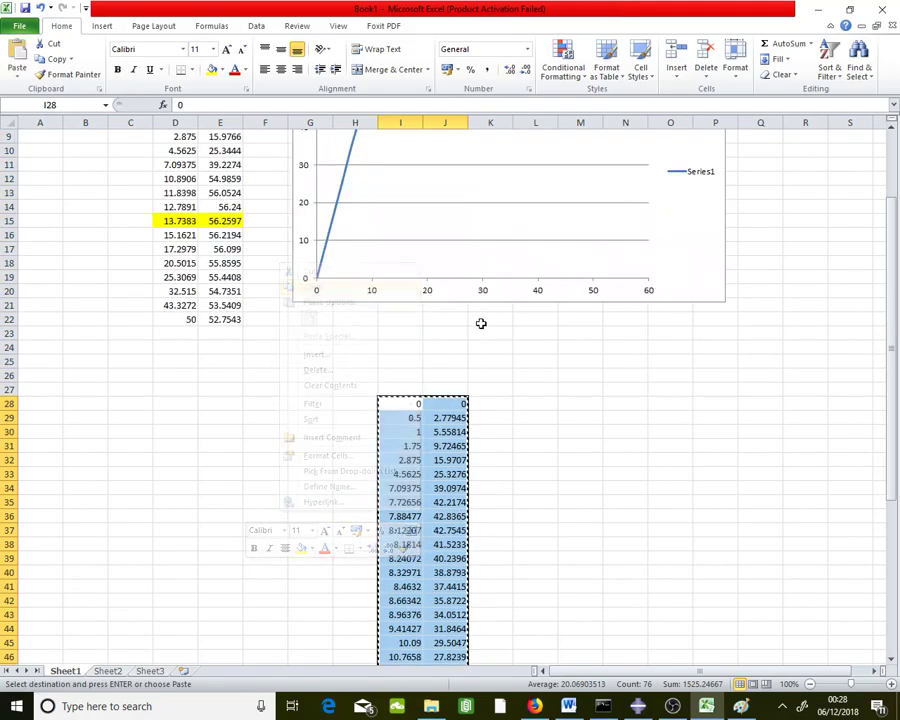
# Paste the copied data into the load-displacement chart as a new series, with the first column supplying the X values.
pyautogui.click(482, 296)
pyautogui.click(17, 68)
pyautogui.click(34, 124)
pyautogui.click(352, 444)
pyautogui.click(396, 473)
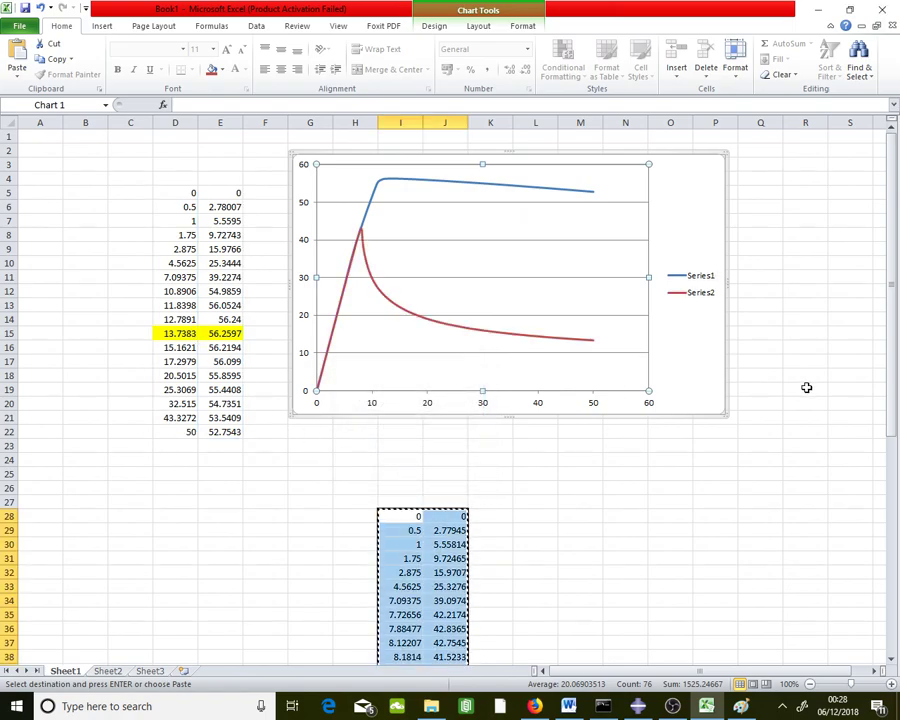
pyautogui.click(807, 386)
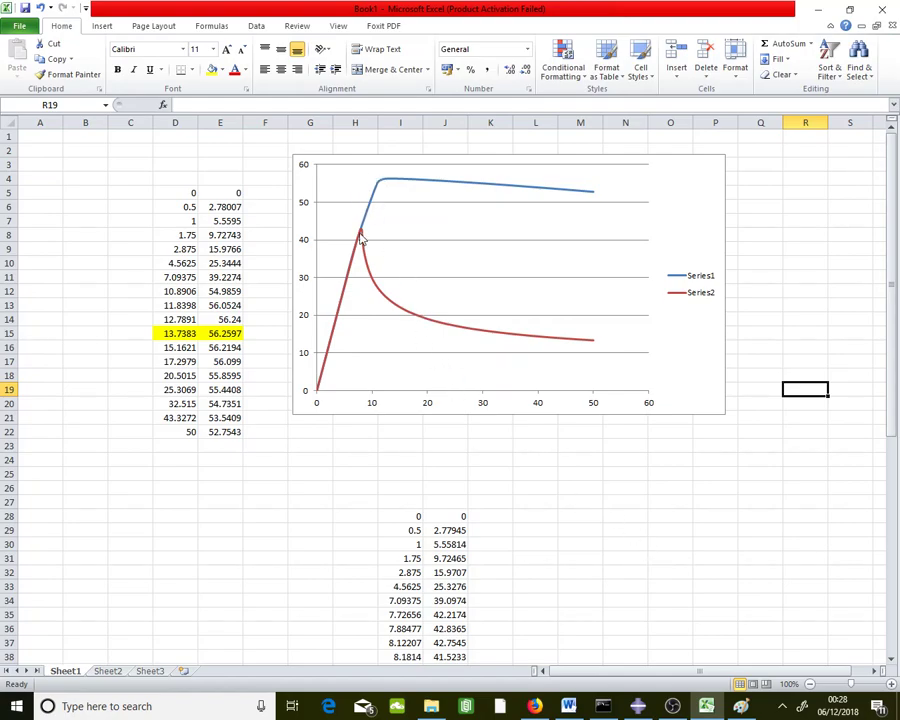
pyautogui.moveTo(362, 238)
pyautogui.moveTo(383, 189)
pyautogui.click(627, 484)
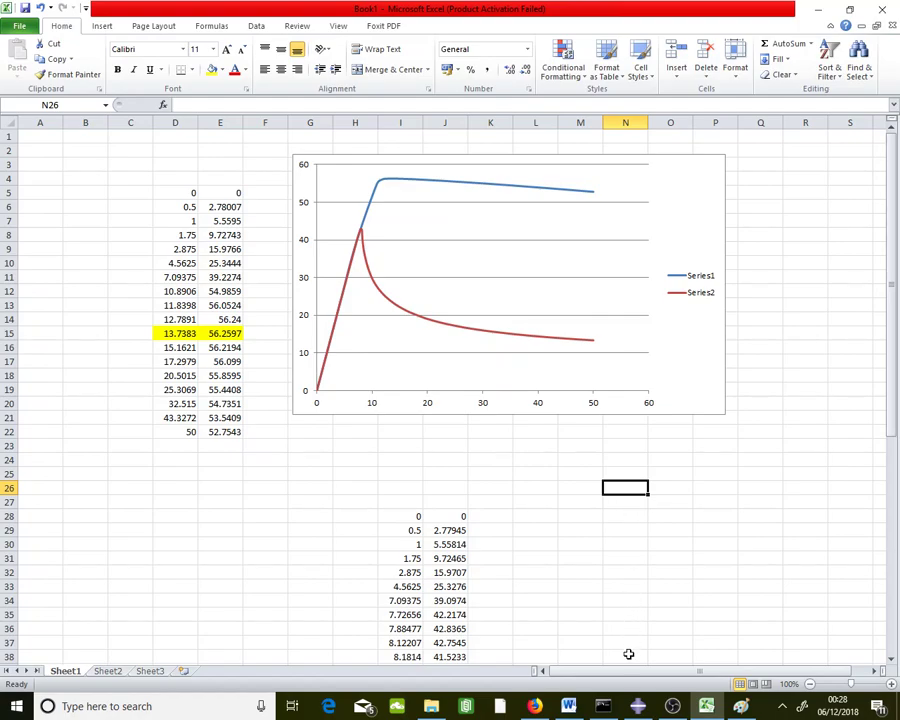
# Switch to Abaqus/CAE and close the XYData-1 table, the field output extraction, the XY Data Manager and the XY data operation dialogs.
pyautogui.click(638, 706)
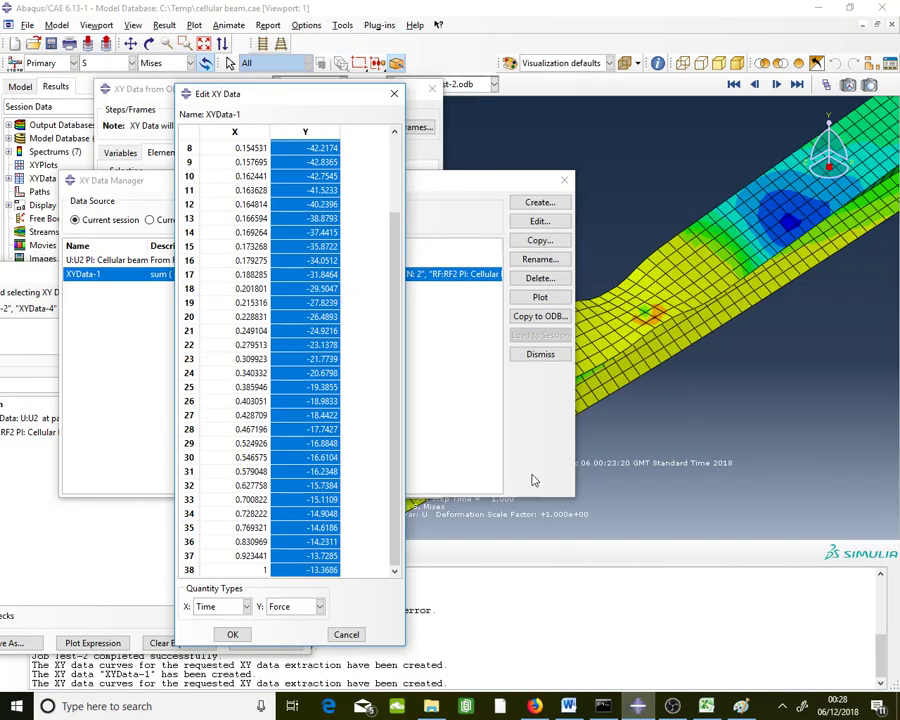
pyautogui.click(394, 93)
pyautogui.click(407, 96)
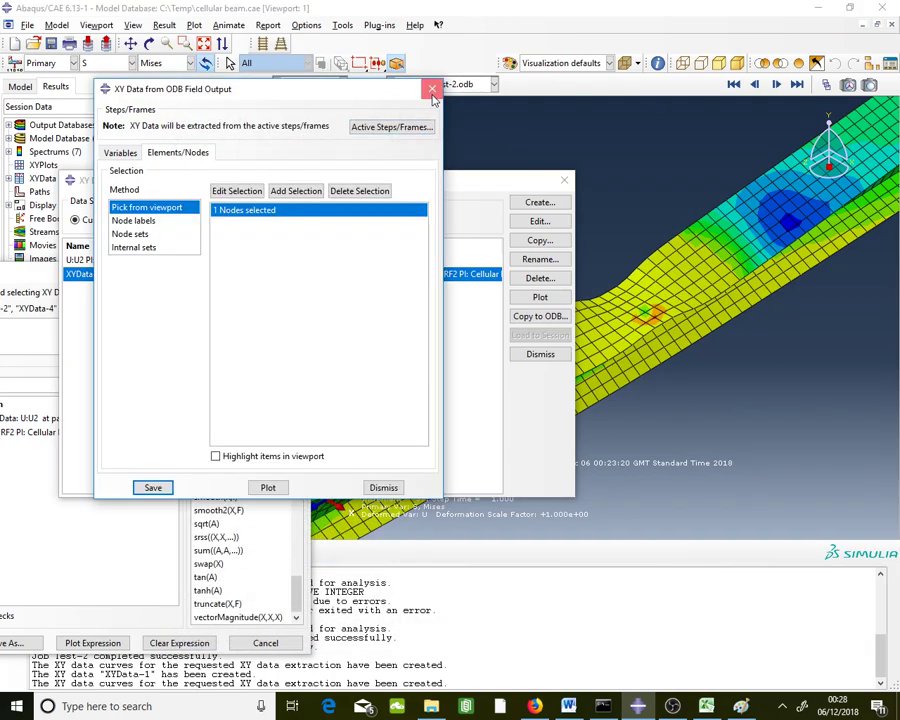
pyautogui.click(432, 89)
pyautogui.click(564, 180)
pyautogui.click(149, 43)
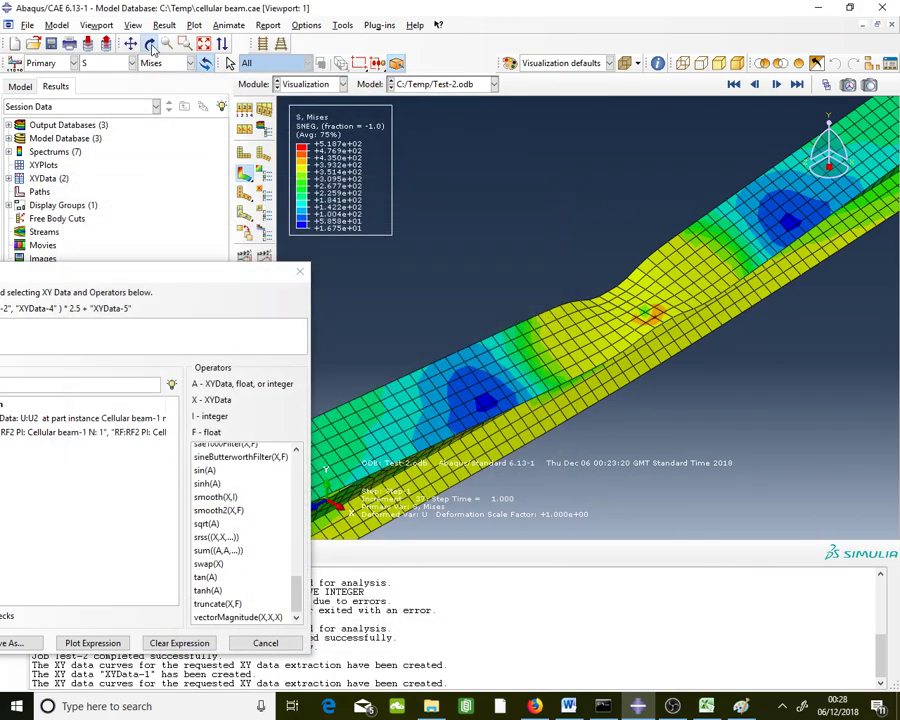
pyautogui.moveTo(698, 357); pyautogui.dragTo(652, 335)
pyautogui.press('Escape')
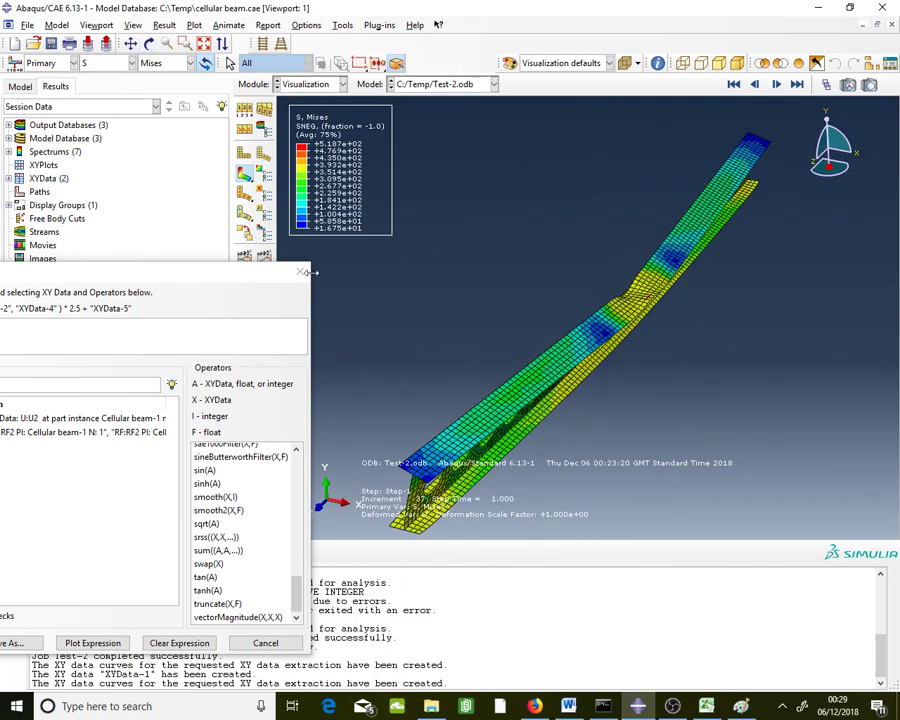
pyautogui.click(301, 271)
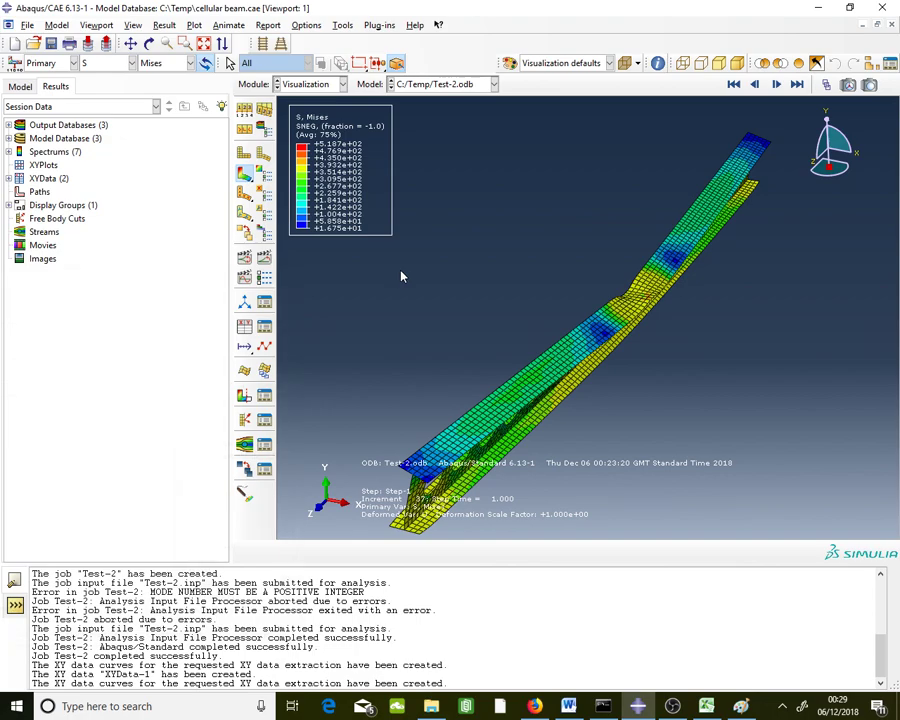
# Rotate the deformed Test-2 beam to examine the local buckling of its flange and the web openings.
pyautogui.click(149, 43)
pyautogui.moveTo(636, 318); pyautogui.dragTo(617, 357)
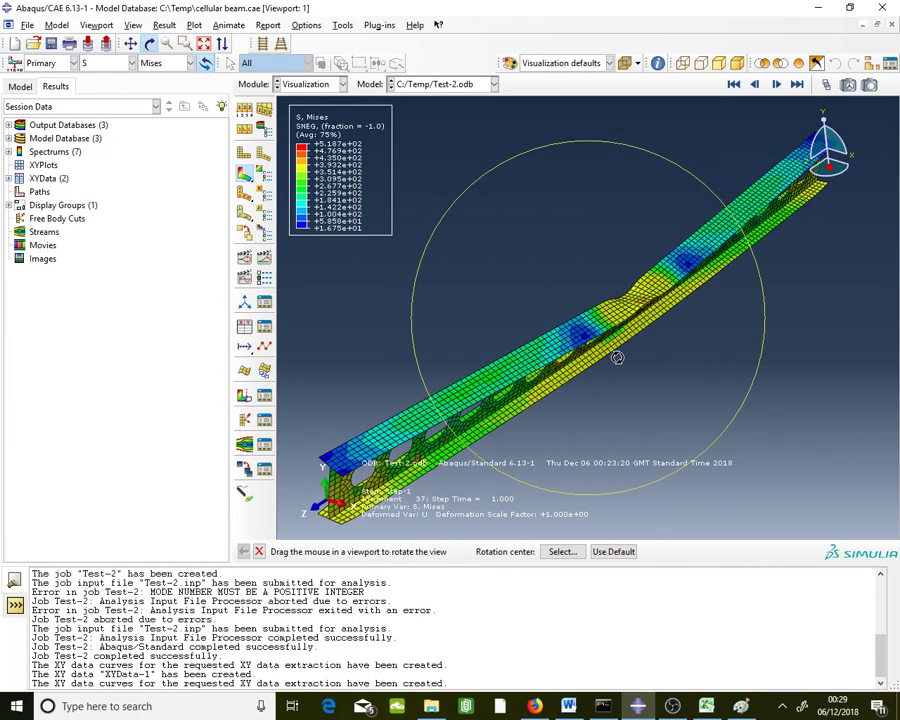
pyautogui.press('Escape')
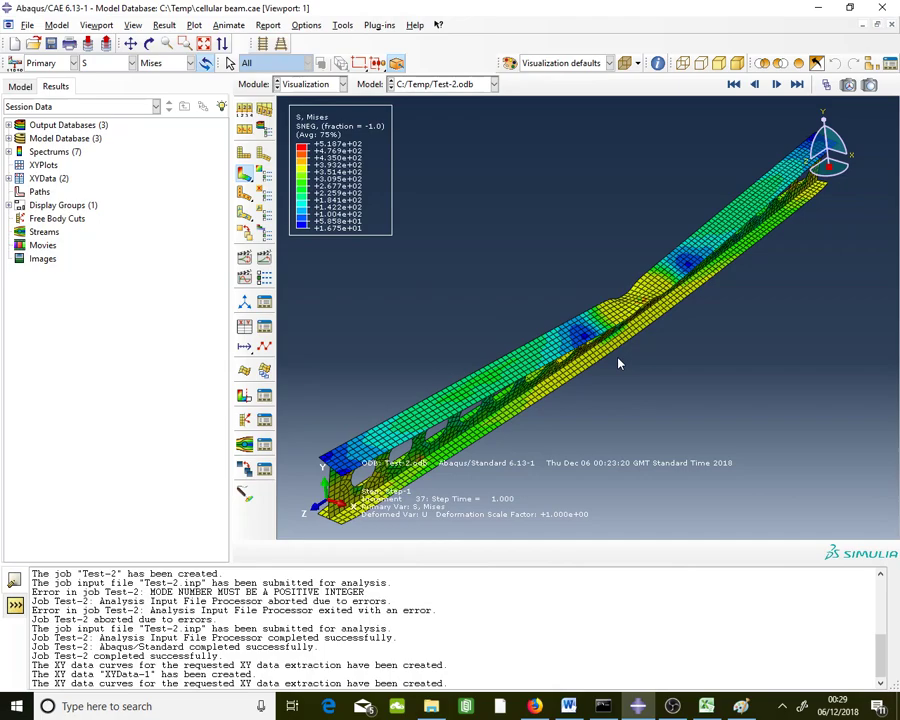
# Switch to Firefox and open google.co.uk in a new tab.
pyautogui.hotkey('alt', 'Tab')
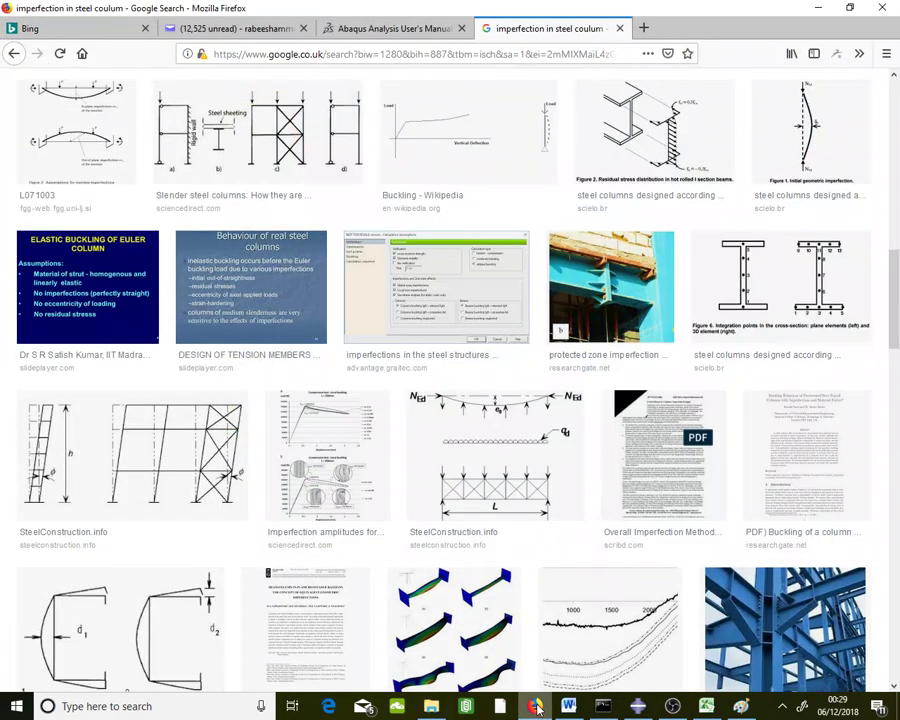
pyautogui.click(643, 28)
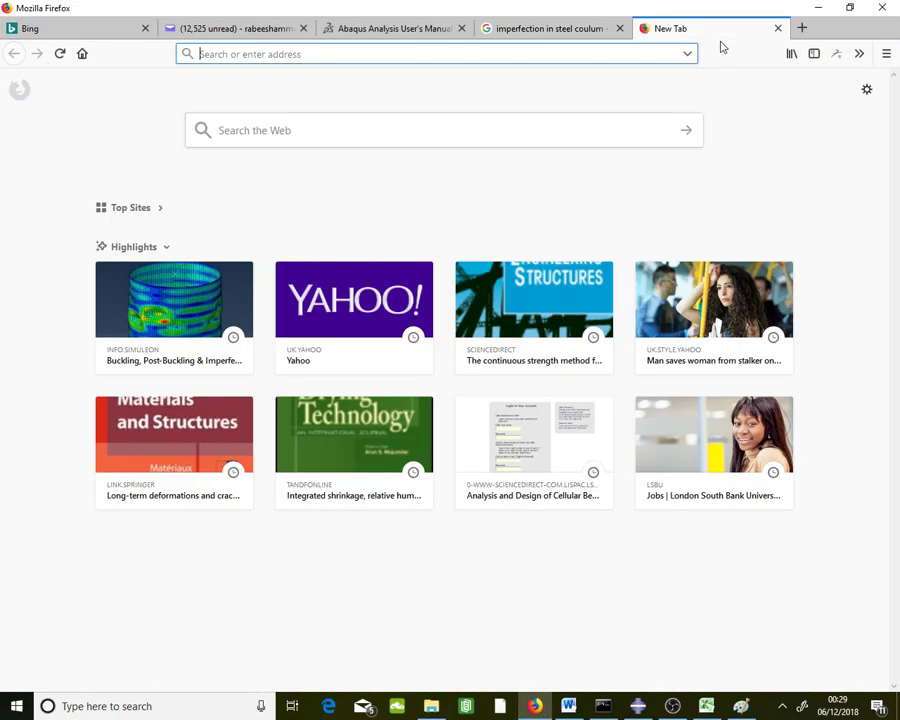
pyautogui.write('google.co.uk')
pyautogui.press('Return')
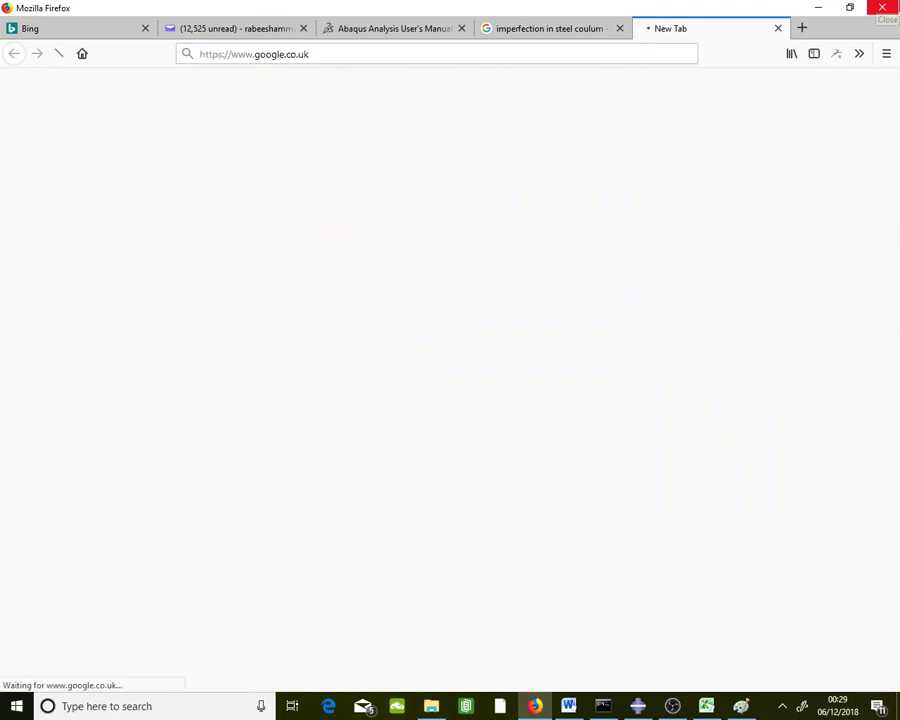
# Search Google for bosor5 and open the "BOSOR5 - Shell Buckling" result.
pyautogui.write('b')
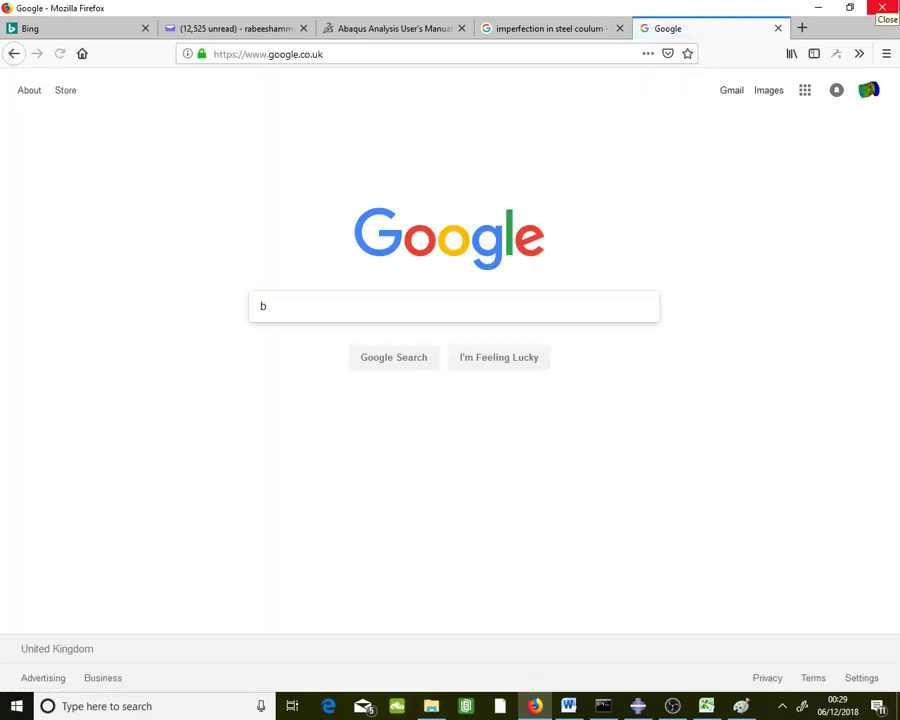
pyautogui.write('osot')
pyautogui.press('BackSpace')
pyautogui.write('r5#')
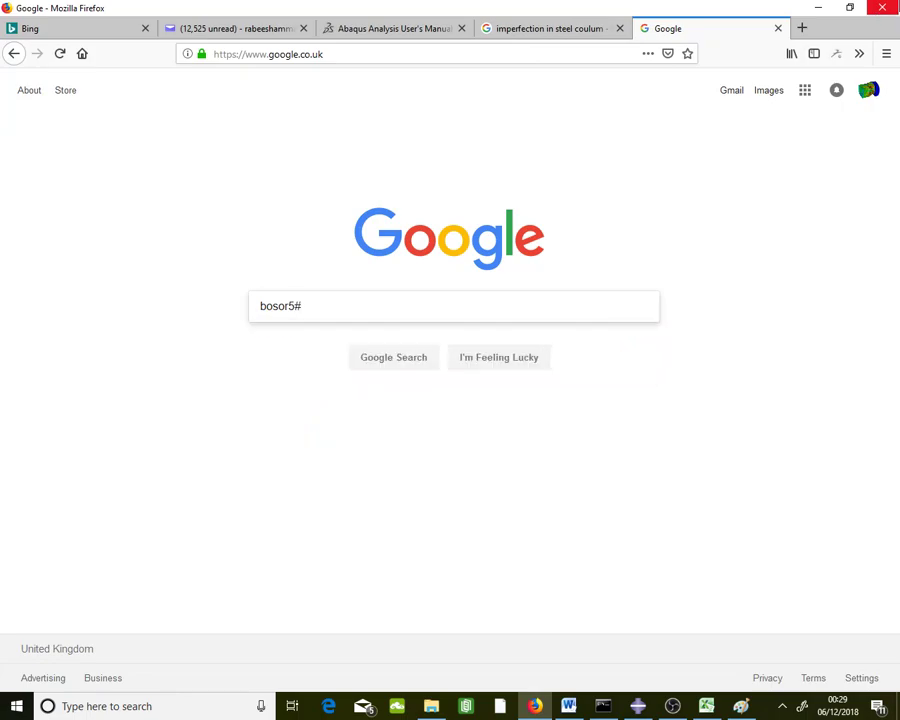
pyautogui.press('BackSpace')
pyautogui.press('Return')
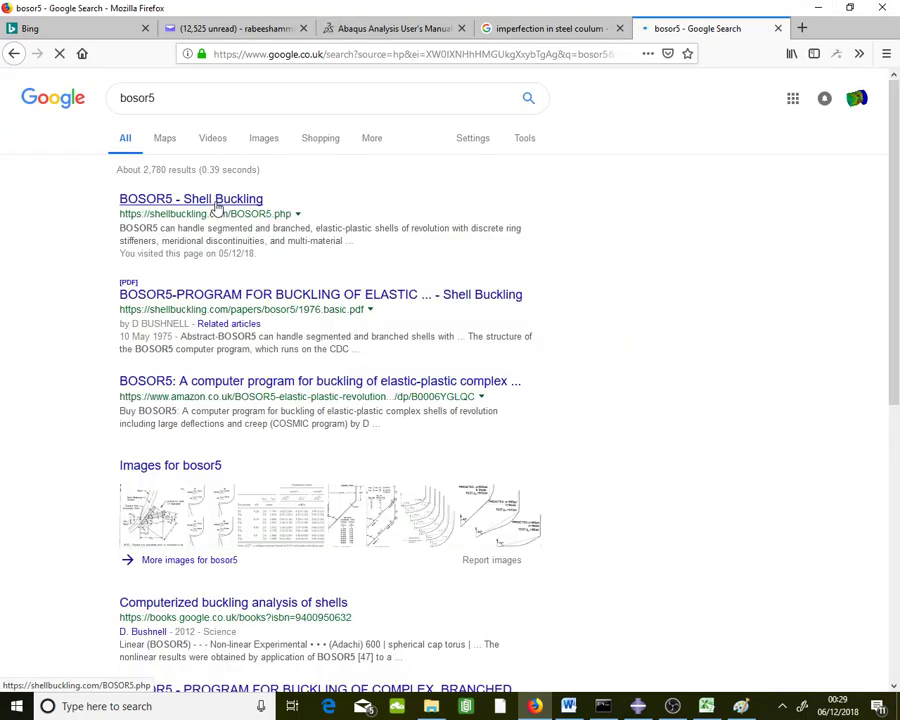
pyautogui.click(218, 202)
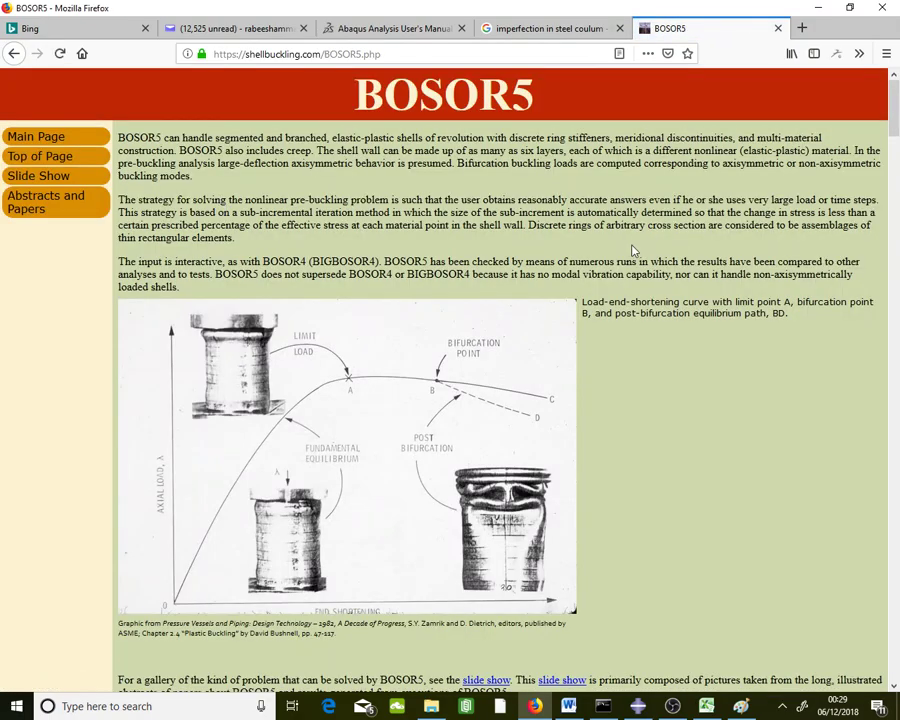
# Close the webmail tab and open the shell buckling site's Other Buckling Images page by way of its main page.
pyautogui.click(303, 28)
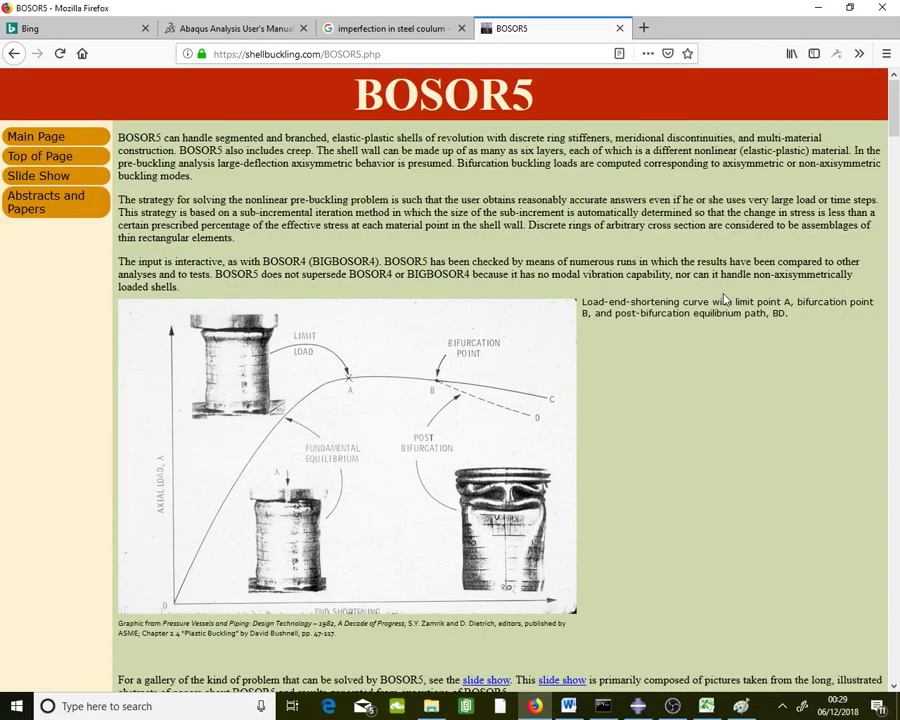
pyautogui.scroll(-3, 537, 314)
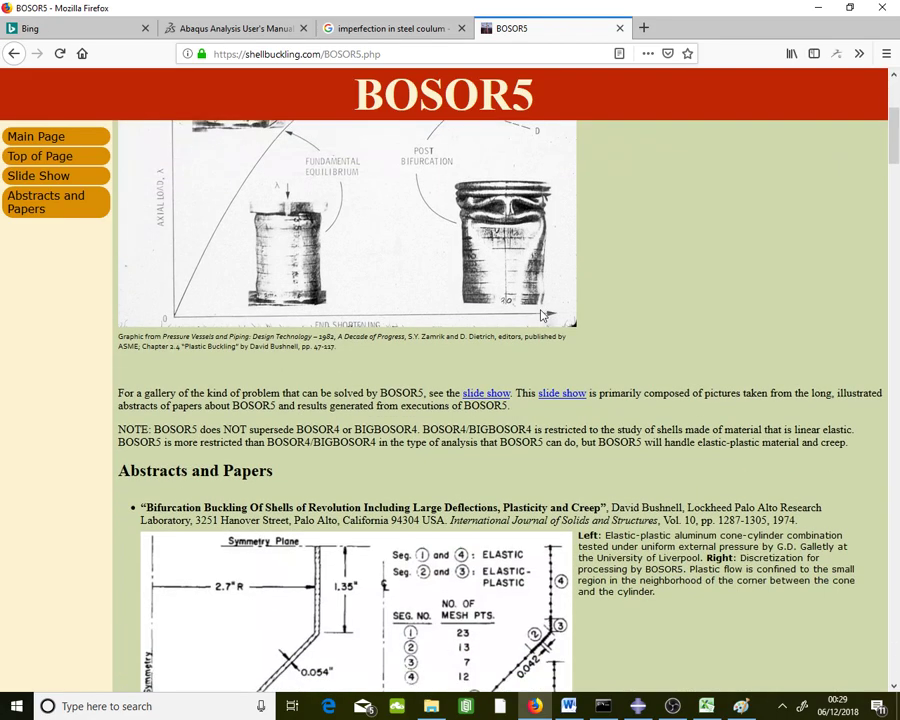
pyautogui.scroll(3, 542, 315)
pyautogui.click(58, 136)
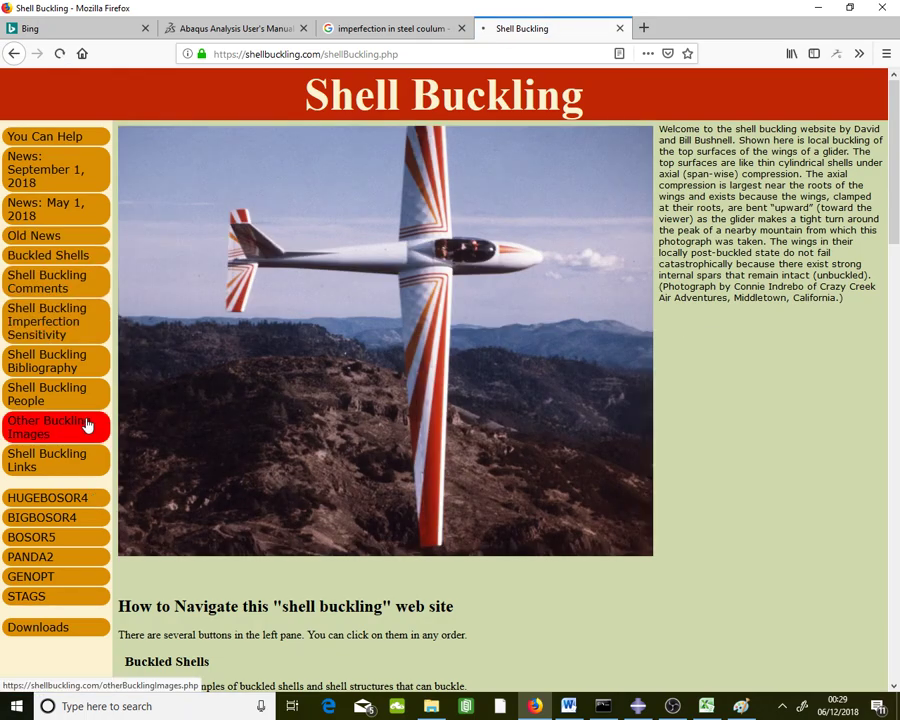
pyautogui.click(39, 424)
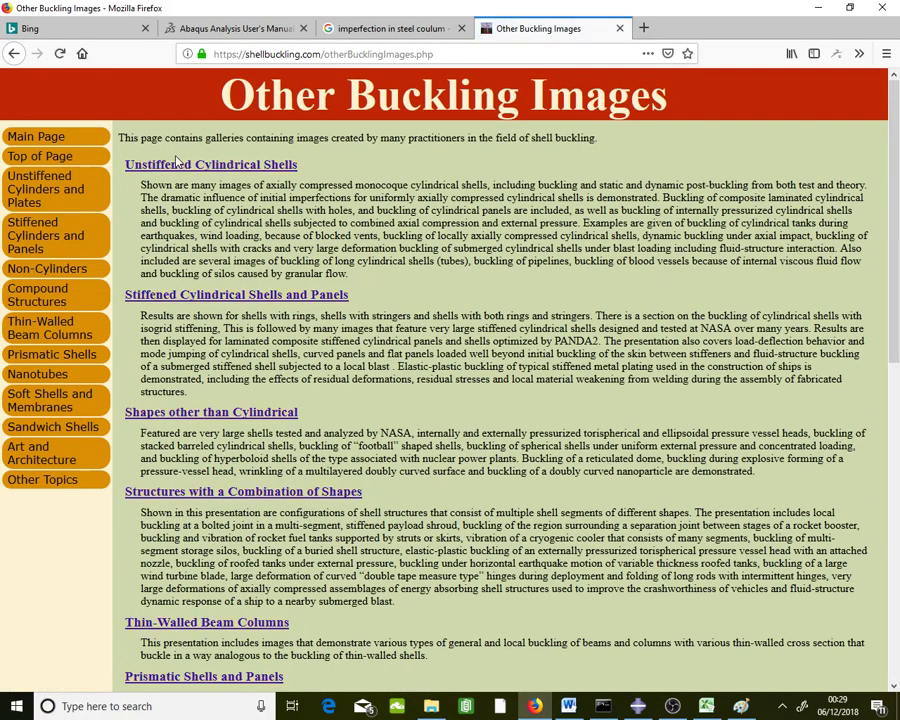
# Look through the first index page of the Unstiffened Cylindrical Shells gallery and return to the Other Buckling Images page.
pyautogui.click(180, 166)
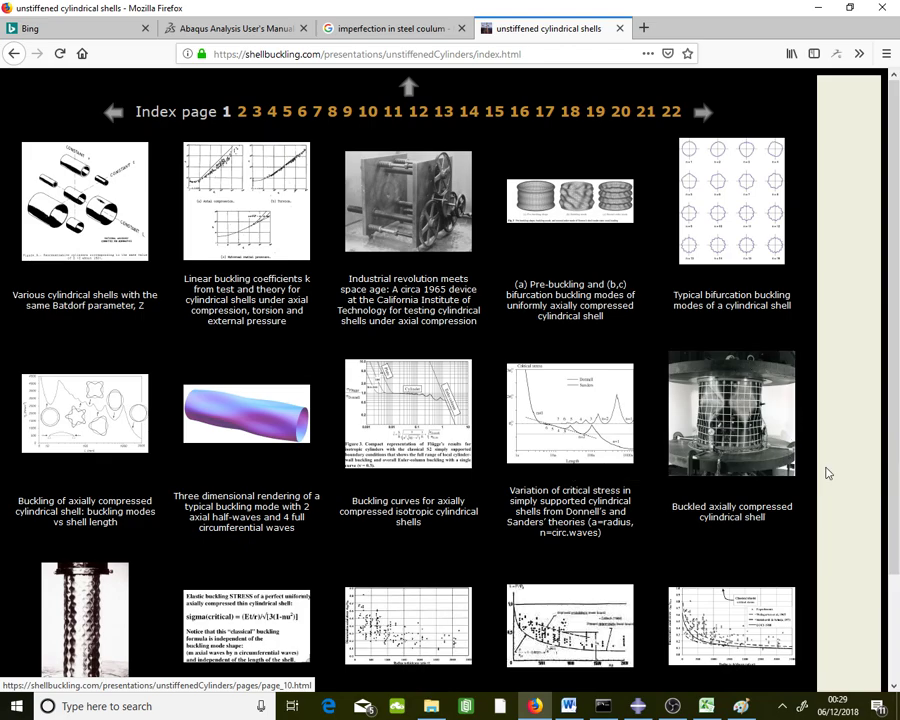
pyautogui.scroll(-2, 829, 473)
pyautogui.scroll(3, 828, 472)
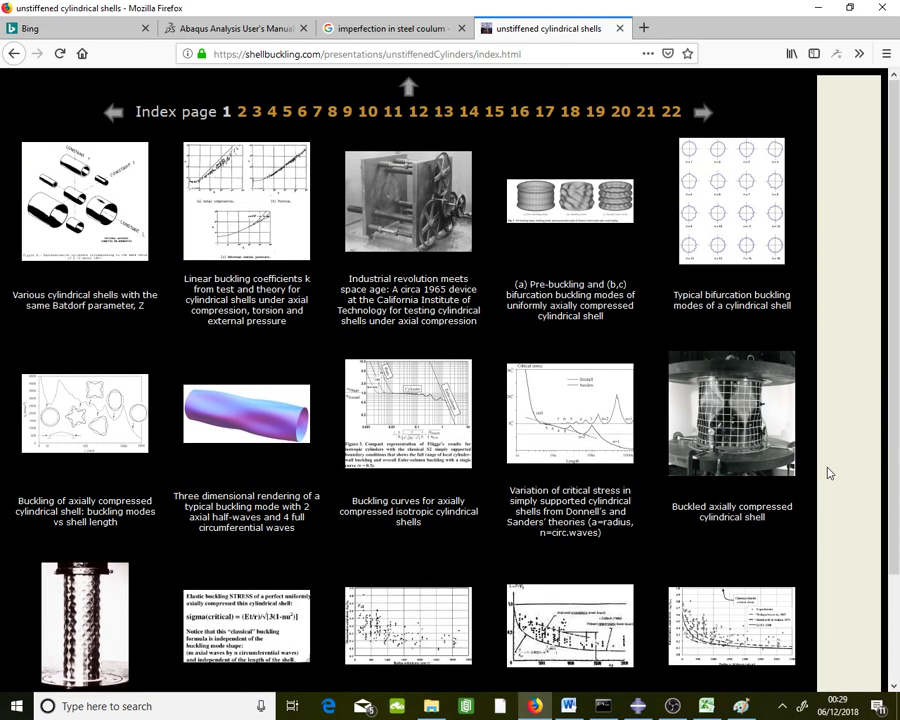
pyautogui.click(14, 53)
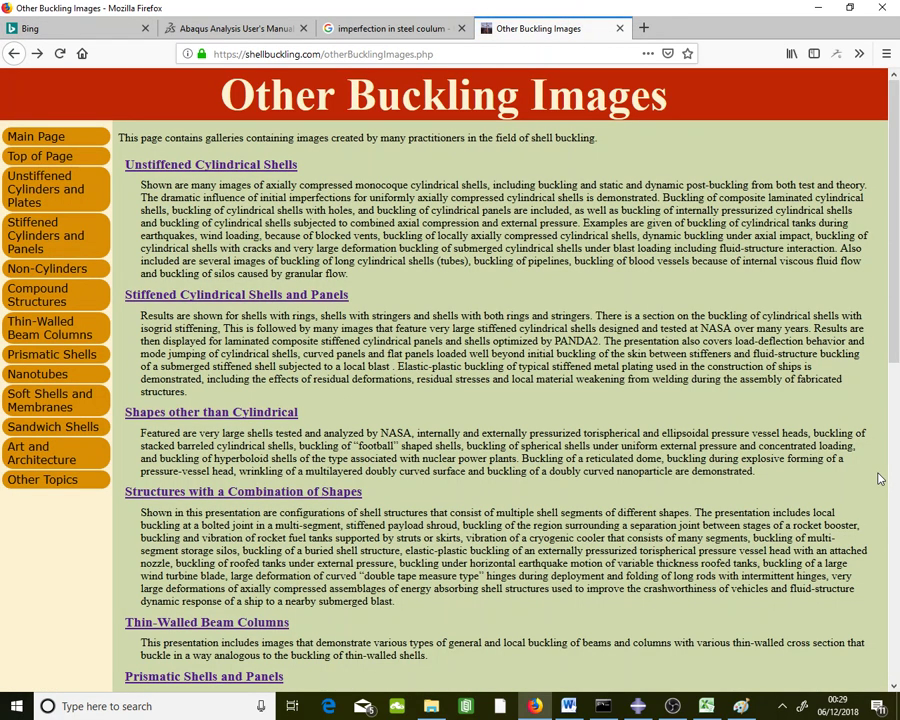